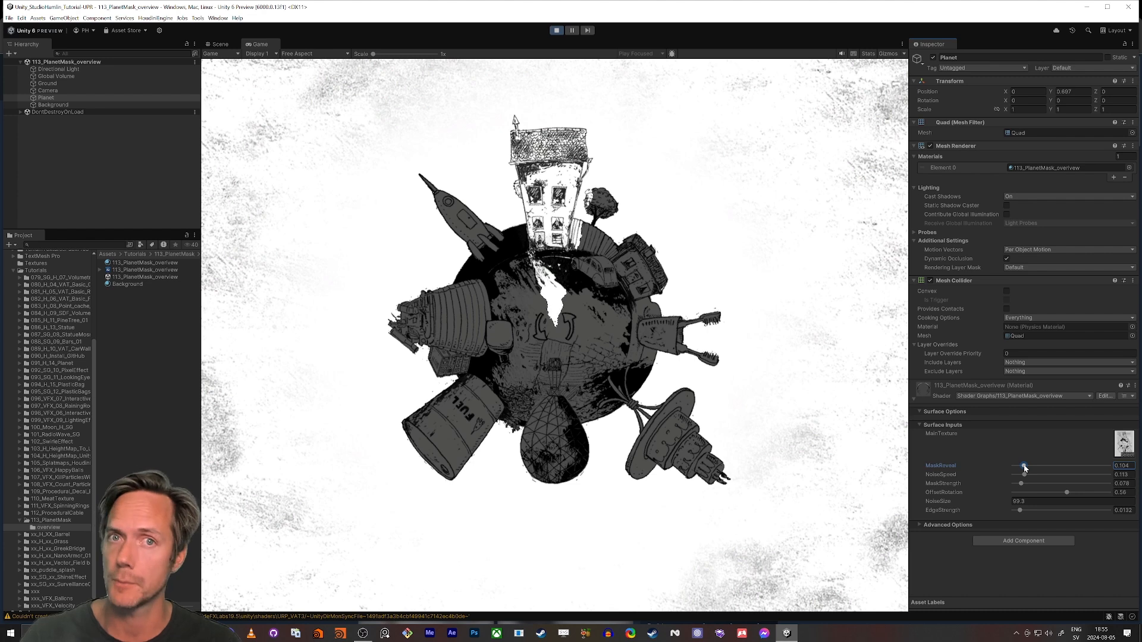
# Raise the overview planet material's MaskReveal to about 0.36
pyautogui.moveTo(1024, 468)
pyautogui.mouseDown()
pyautogui.moveTo(1014, 469)
pyautogui.moveTo(1046, 467)
pyautogui.mouseUp()
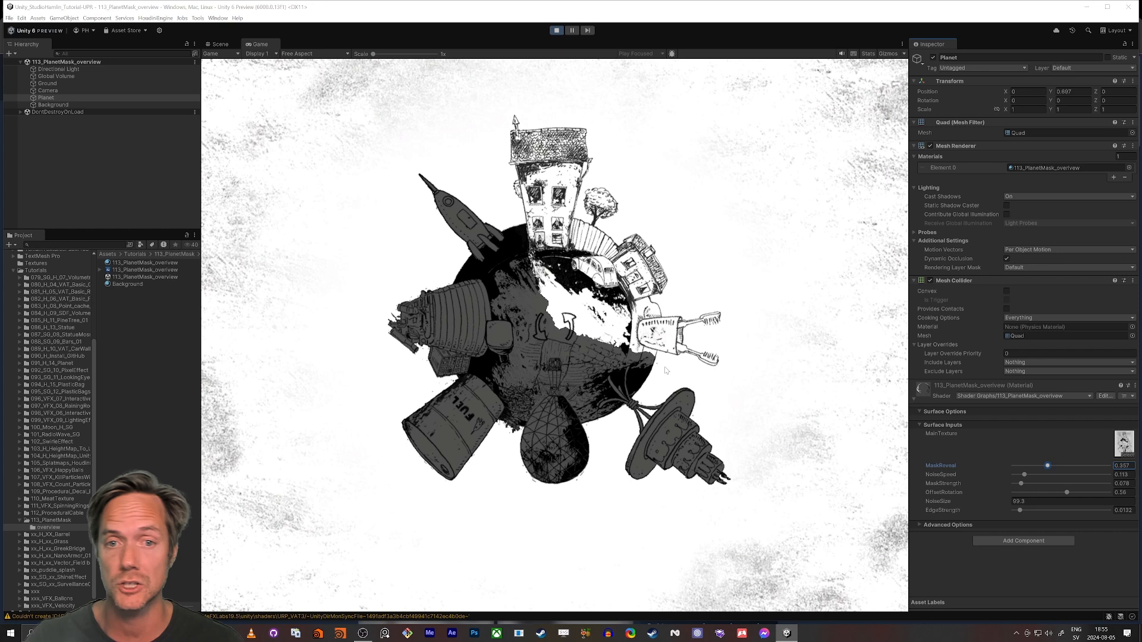
# Switch to the browser and examine the Looped game's Steam page, including its description images and planet scene
pyautogui.hotkey('alt', 'Tab')
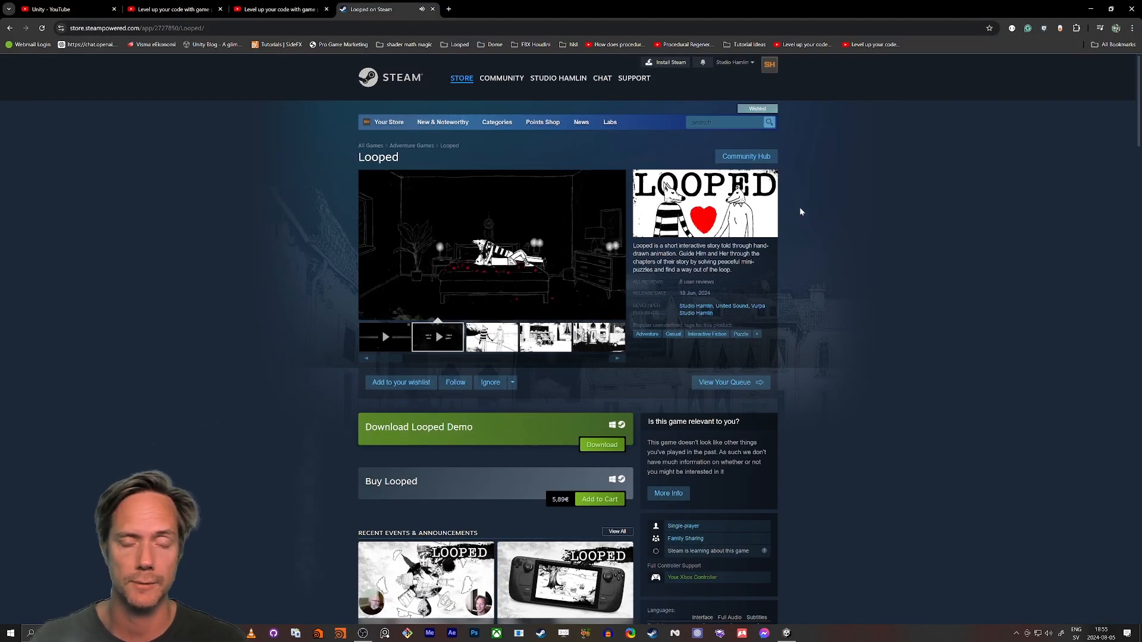
pyautogui.scroll(-20, 351, 331)
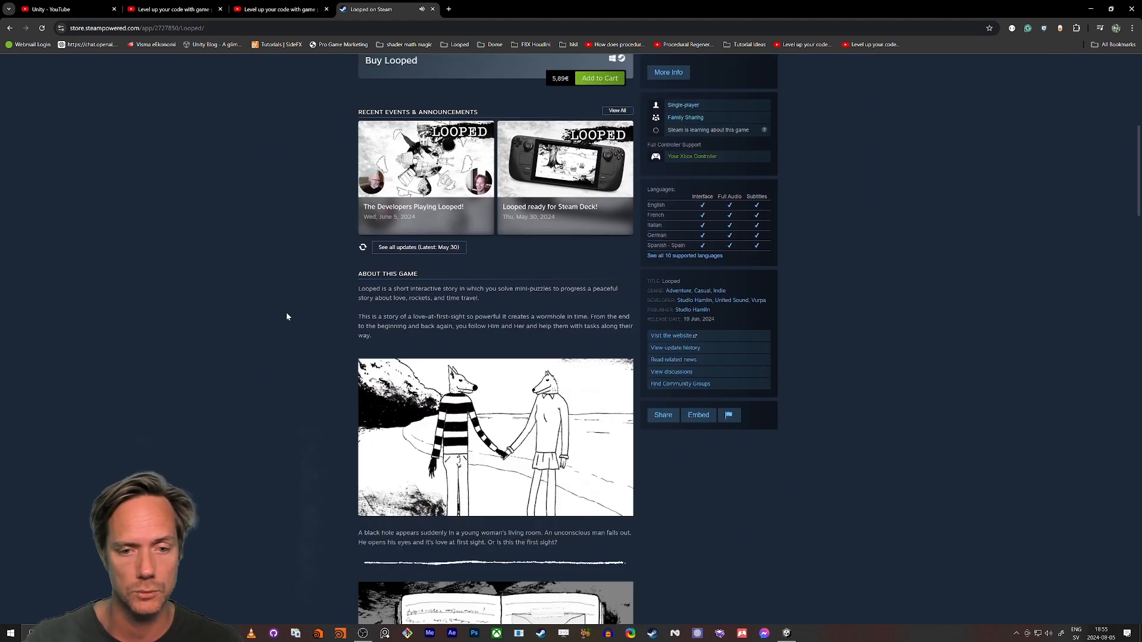
pyautogui.scroll(-9, 222, 326)
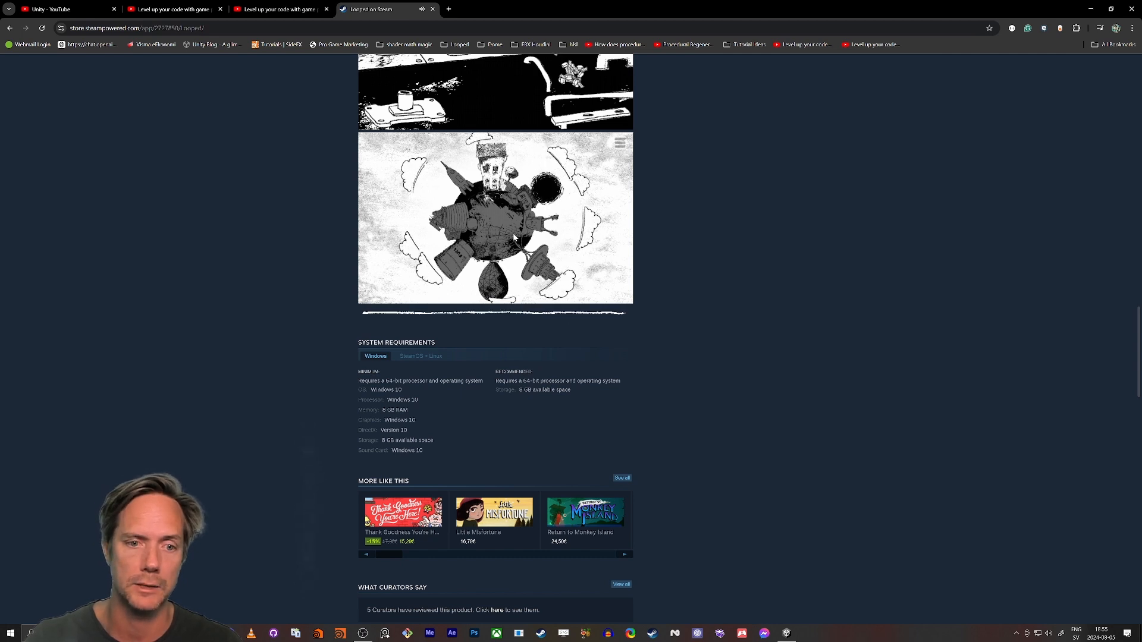
pyautogui.scroll(8, 385, 237)
pyautogui.scroll(3, 369, 226)
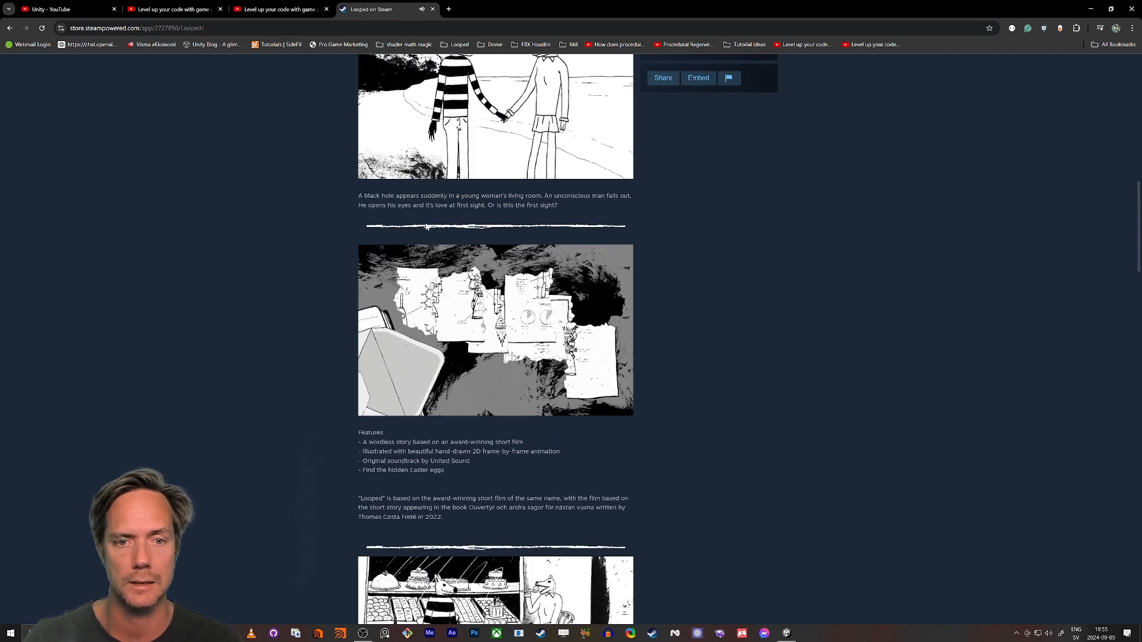
pyautogui.scroll(5, 300, 212)
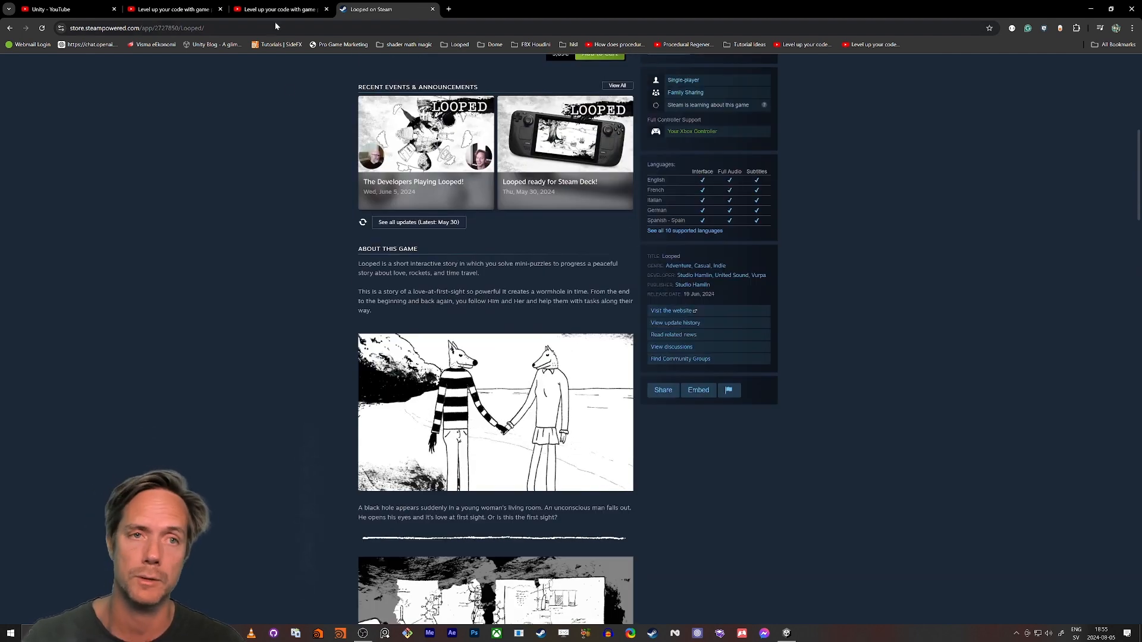
# Switch back to Unity and set the planet material's MaskReveal to 0.839, NoiseSpeed 0.082, MaskStrength 0.196, OffsetRotation 0.291 and EdgeStrength 0.0145, adjusting NoiseSize too
pyautogui.hotkey('alt', 'Tab')
pyautogui.click(711, 316)
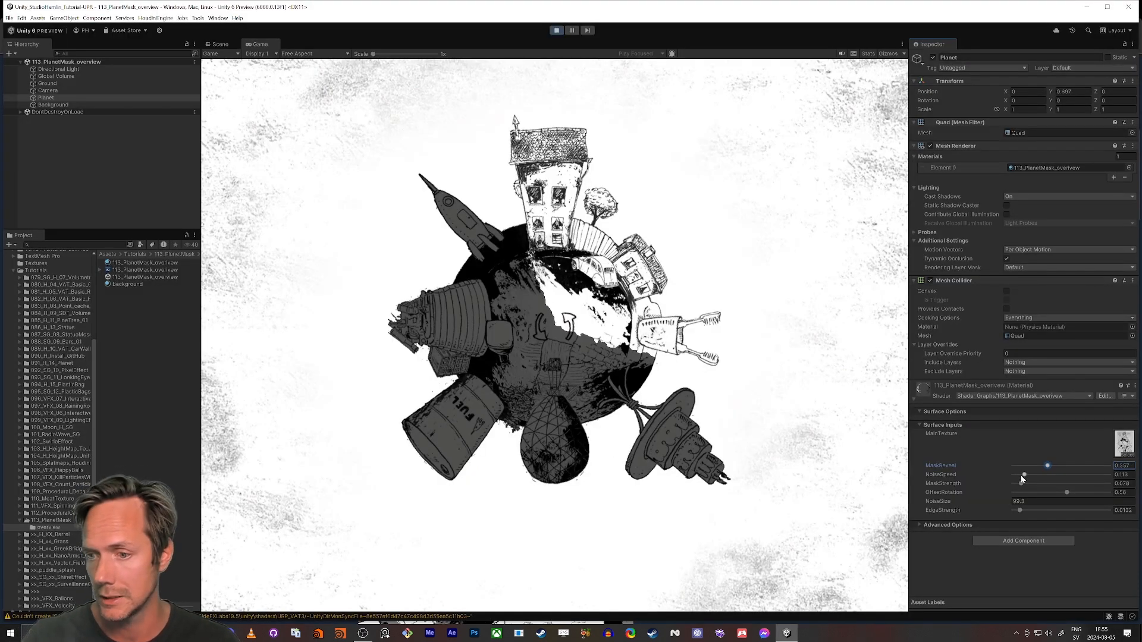
pyautogui.moveTo(1022, 476)
pyautogui.mouseDown()
pyautogui.moveTo(1072, 474)
pyautogui.moveTo(995, 483)
pyautogui.moveTo(1047, 485)
pyautogui.moveTo(1036, 494)
pyautogui.moveTo(1029, 465)
pyautogui.moveTo(1114, 467)
pyautogui.moveTo(1079, 466)
pyautogui.moveTo(1095, 466)
pyautogui.mouseUp()
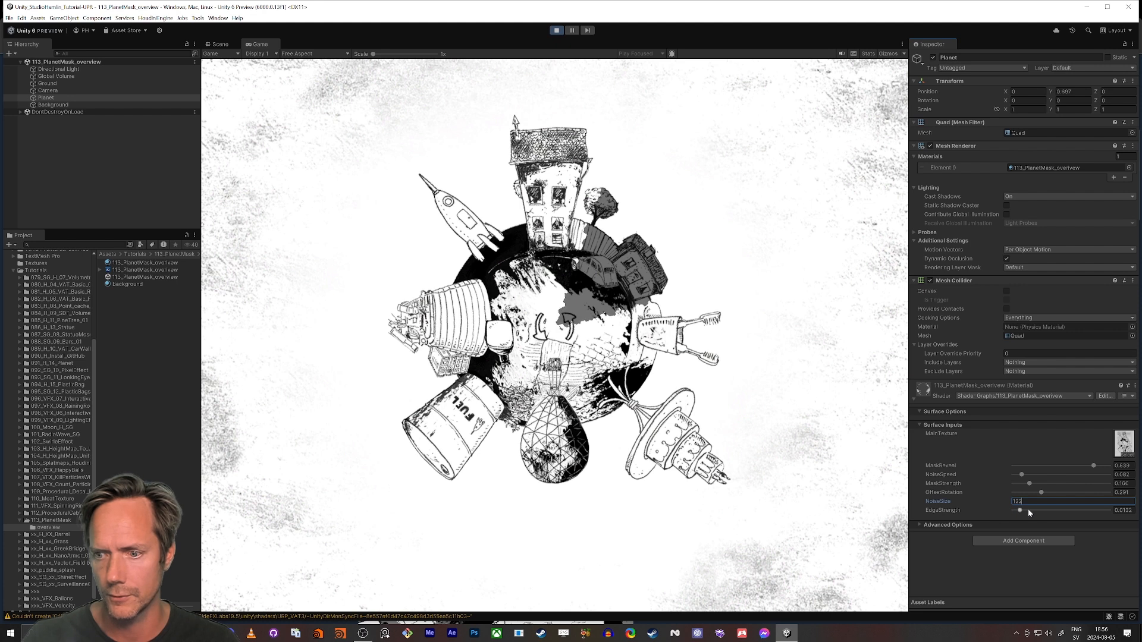
pyautogui.moveTo(967, 504); pyautogui.dragTo(751, 511)
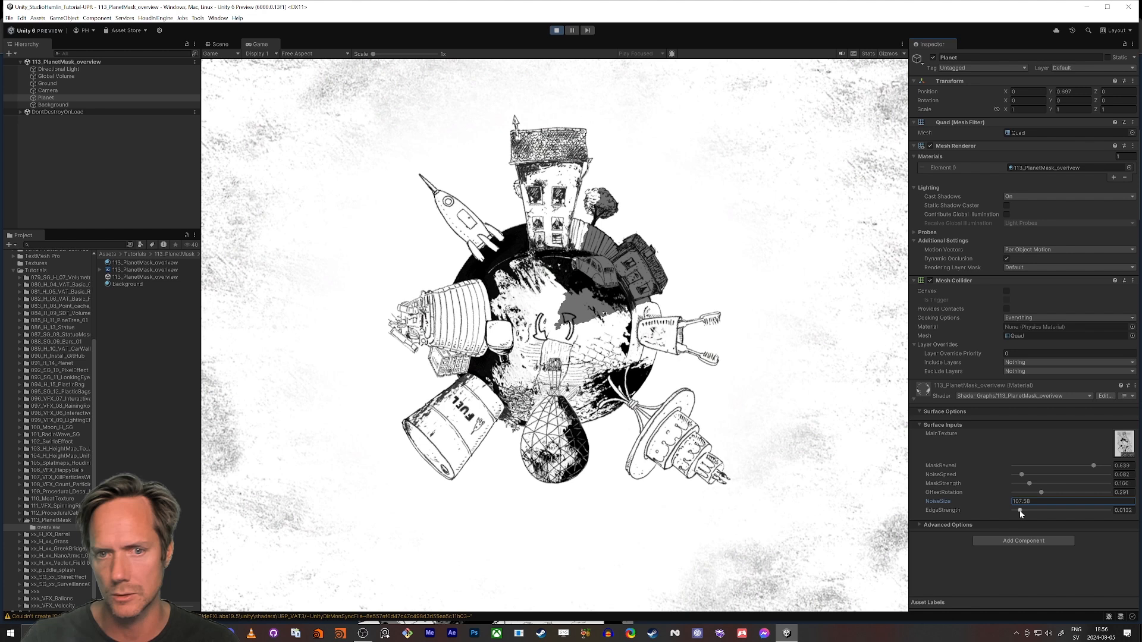
pyautogui.moveTo(1014, 510)
pyautogui.mouseDown()
pyautogui.moveTo(1066, 515)
pyautogui.moveTo(1020, 511)
pyautogui.mouseUp()
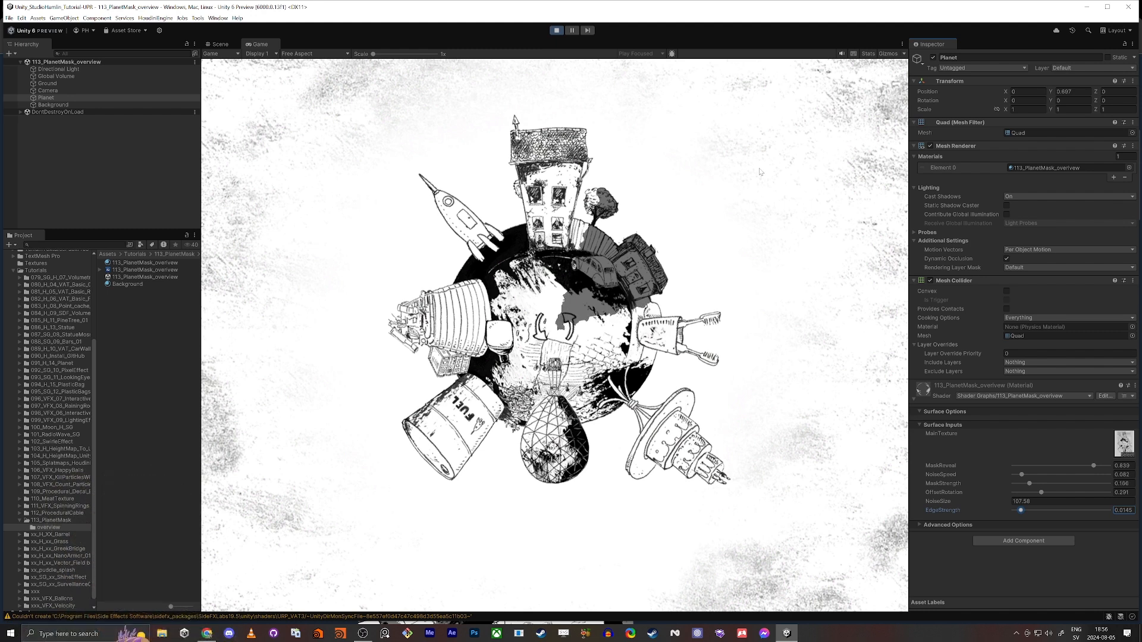
# Open the 113_PlanetMask scene from the 113_PlanetMask project folder and show it in the Scene view
pyautogui.click(53, 520)
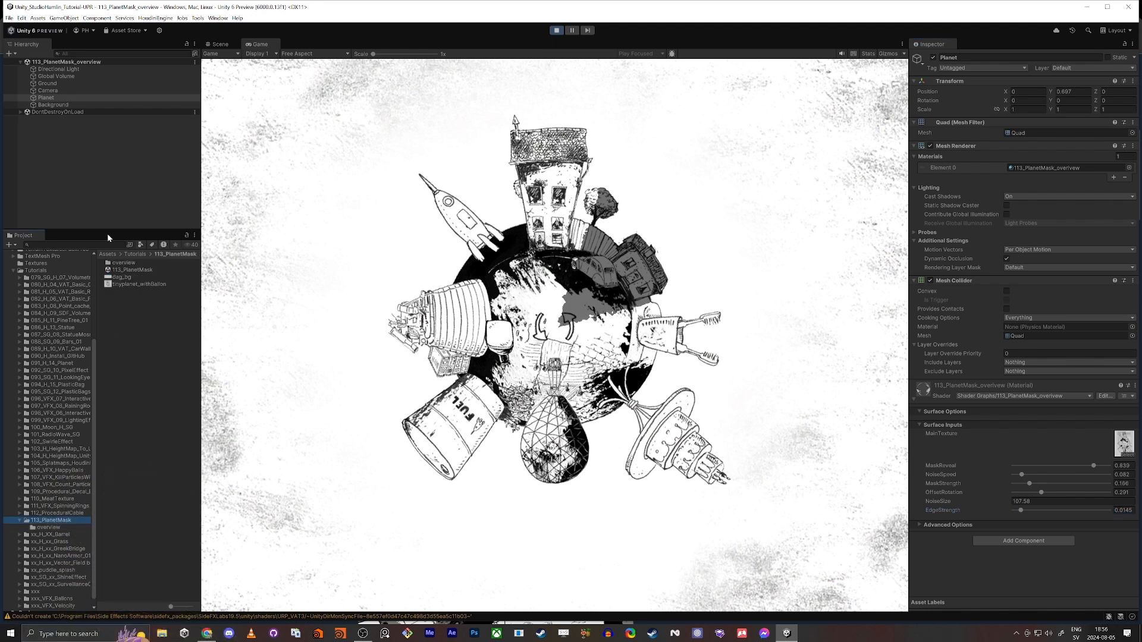
pyautogui.doubleClick(123, 269)
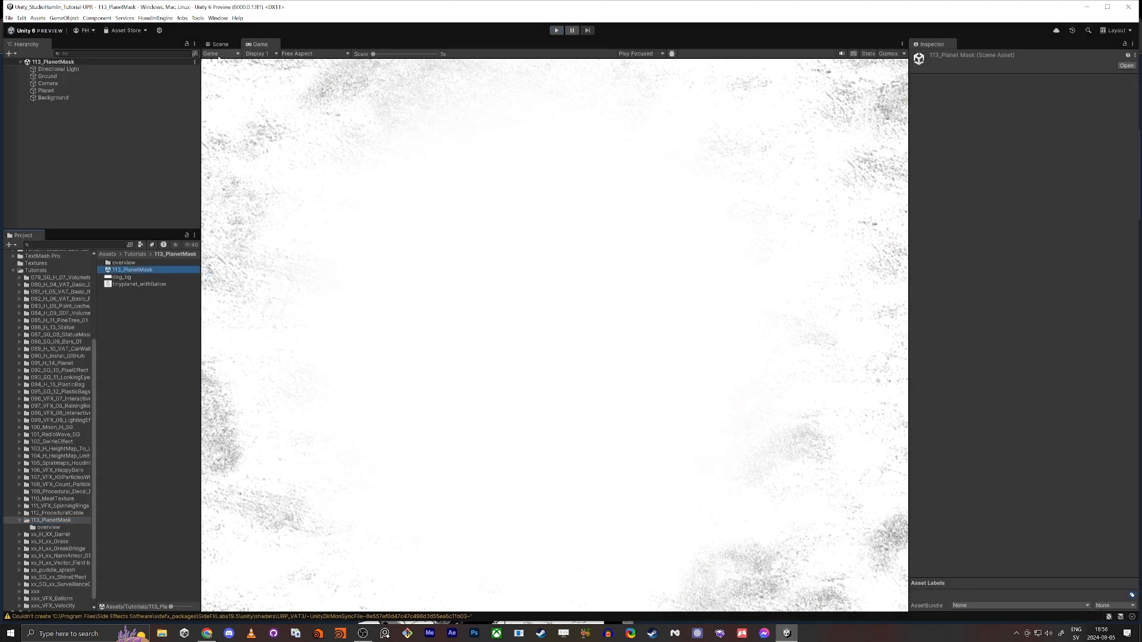
pyautogui.click(218, 44)
pyautogui.moveTo(439, 260); pyautogui.dragTo(491, 278, button='right')
pyautogui.press('s')
pyautogui.press('w')
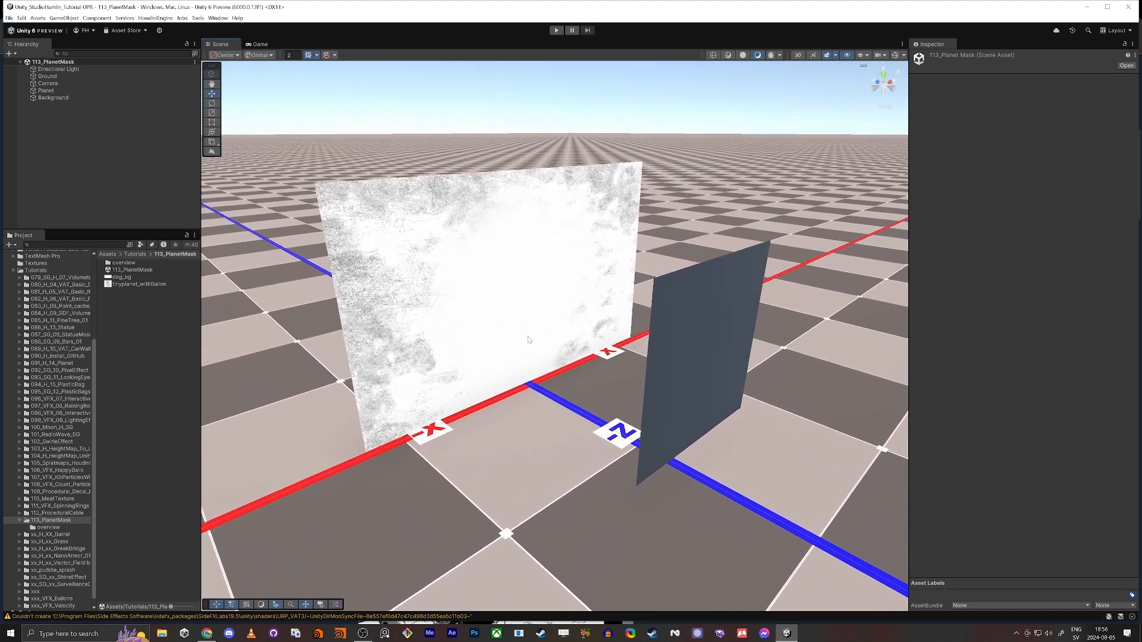
# Move the Planet quad along Z to 0.017, close to the background plane
pyautogui.click(696, 363)
pyautogui.moveTo(686, 351); pyautogui.dragTo(474, 310)
pyautogui.press('w')
pyautogui.press('d')
pyautogui.moveTo(474, 310); pyautogui.dragTo(395, 282, button='right')
pyautogui.press('q')
pyautogui.press('w')
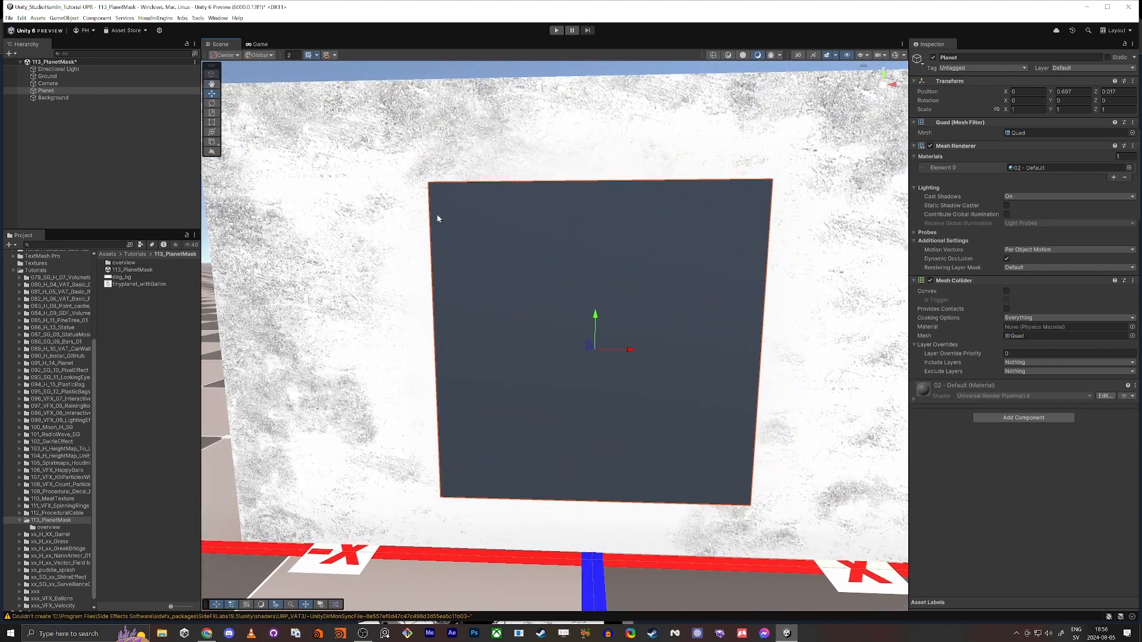
pyautogui.press('a')
pyautogui.moveTo(325, 311); pyautogui.dragTo(436, 322, button='right')
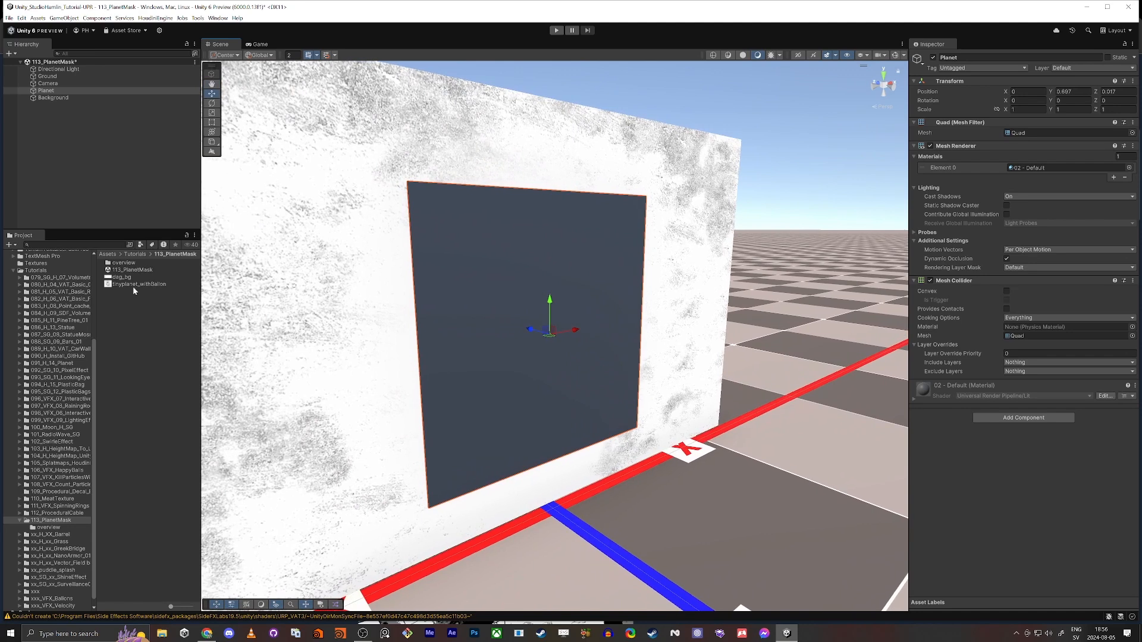
# Create a URP Unlit Shader Graph named 111_PlanetMask in the 113_PlanetMask folder
pyautogui.rightClick(138, 331)
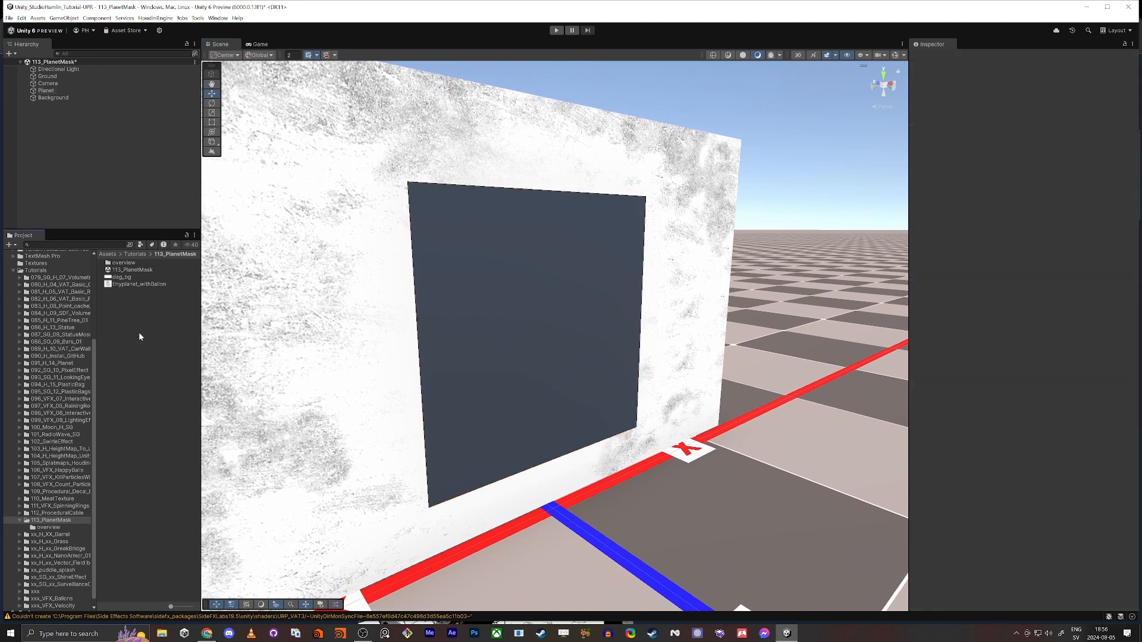
pyautogui.moveTo(196, 340)
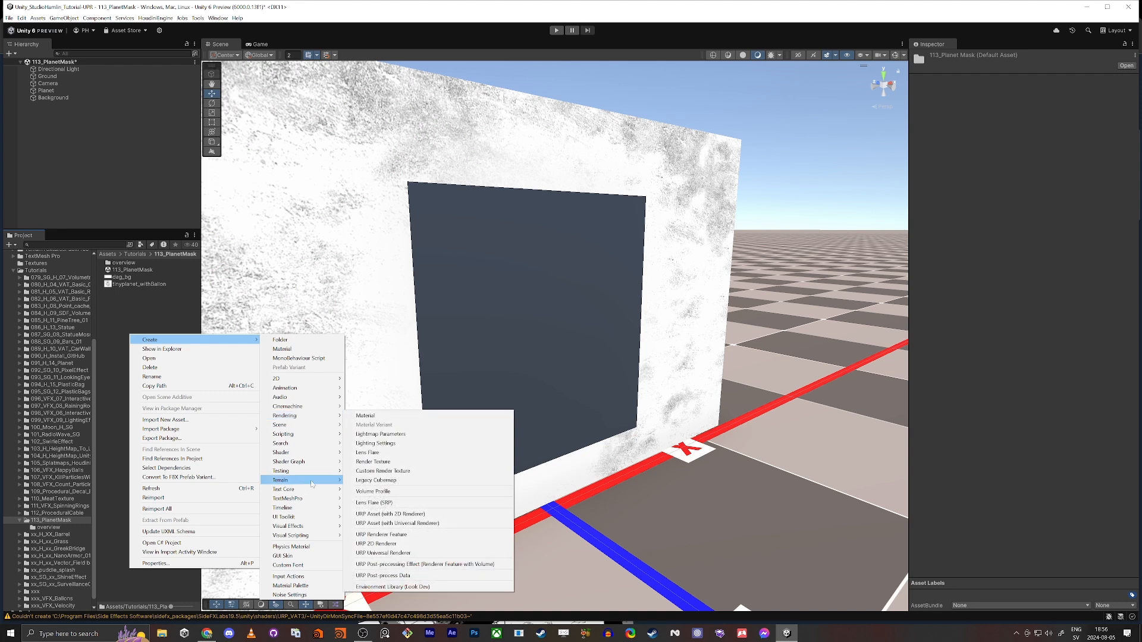
pyautogui.moveTo(324, 462)
pyautogui.moveTo(369, 463)
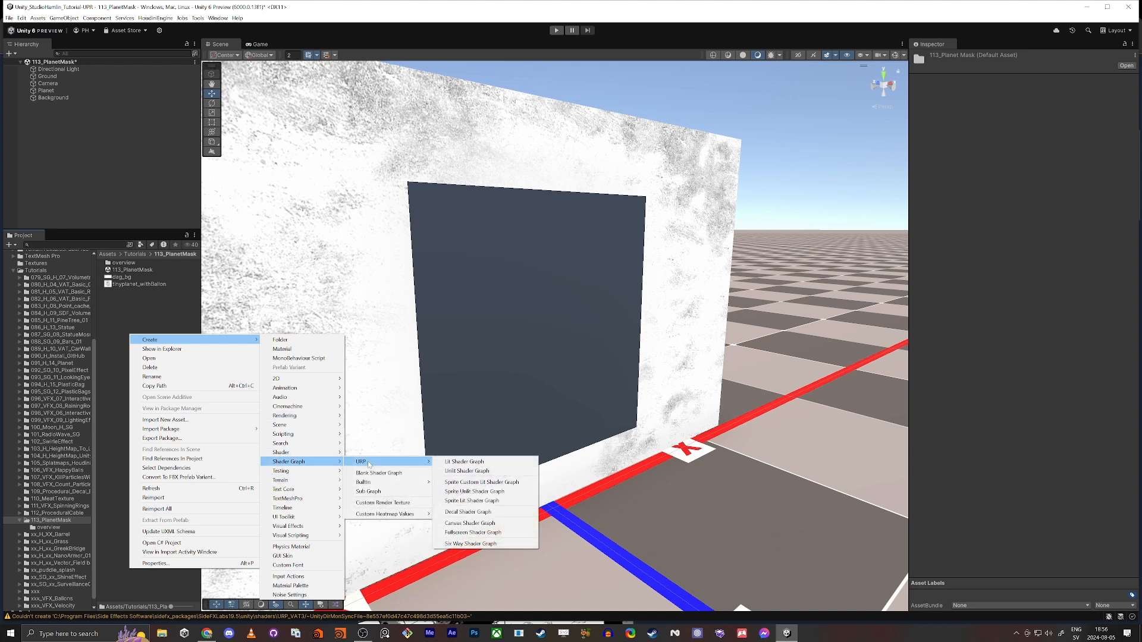
pyautogui.click(480, 471)
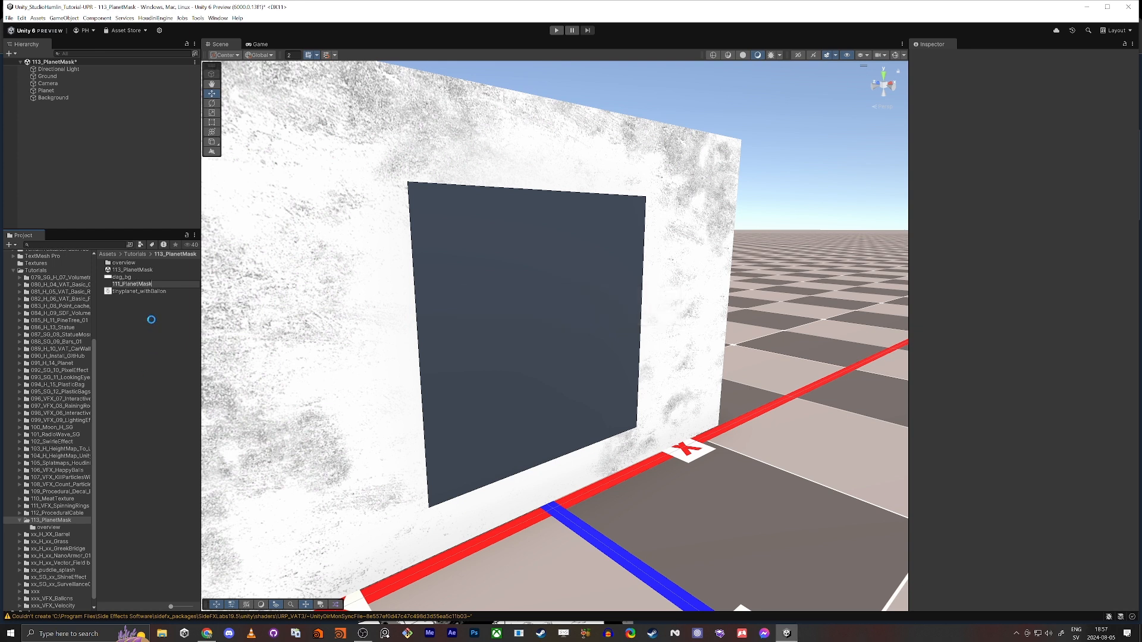
# Create a material from the 111_PlanetMask shader graph, name it 111_PlanetMask and apply it to the Planet quad
pyautogui.rightClick(130, 272)
pyautogui.moveTo(226, 273)
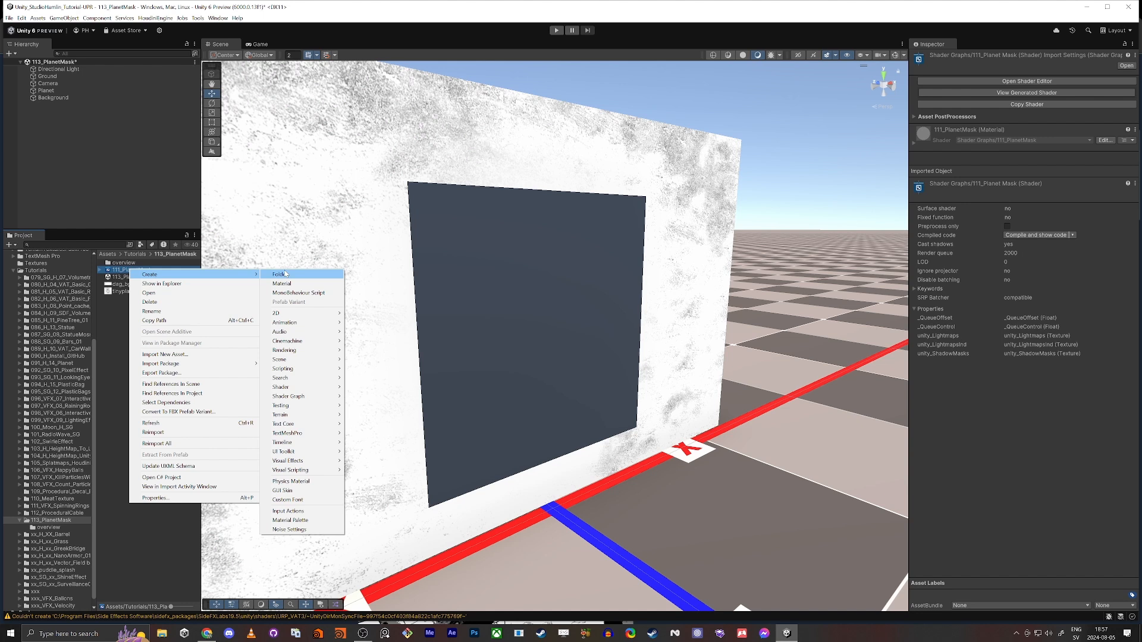
pyautogui.click(297, 284)
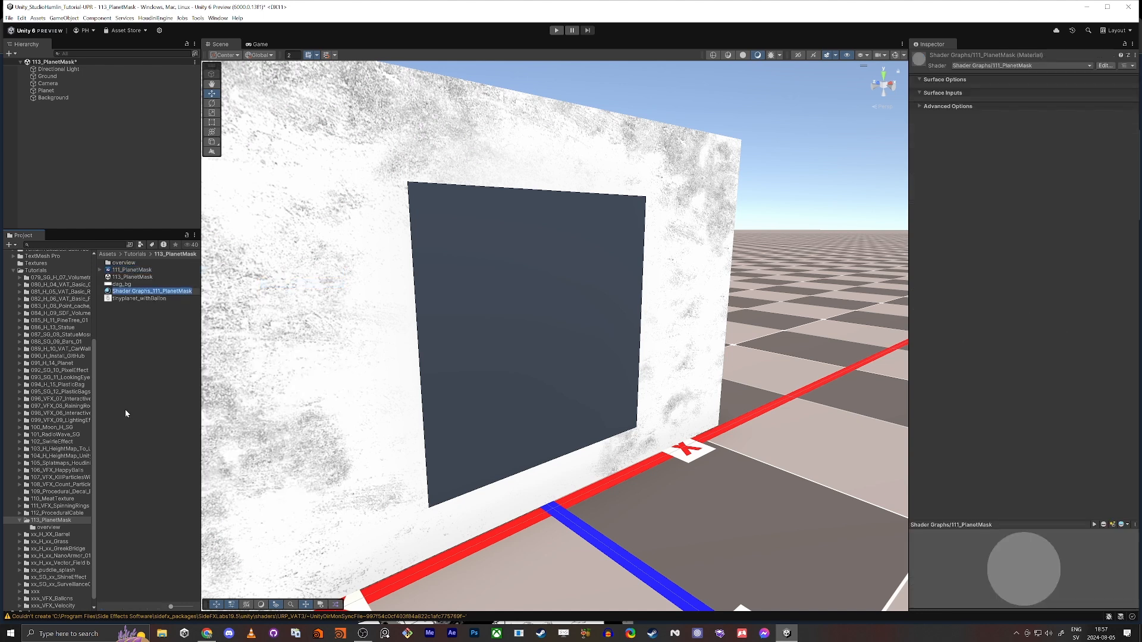
pyautogui.write('111_PlanetMask')
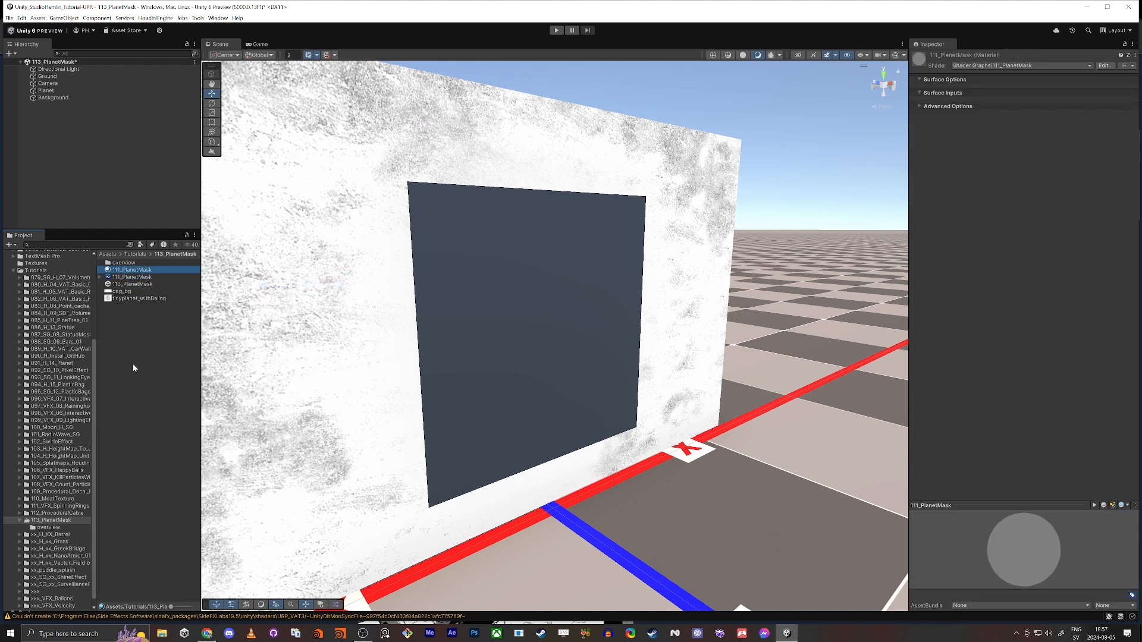
pyautogui.moveTo(226, 272); pyautogui.dragTo(509, 286)
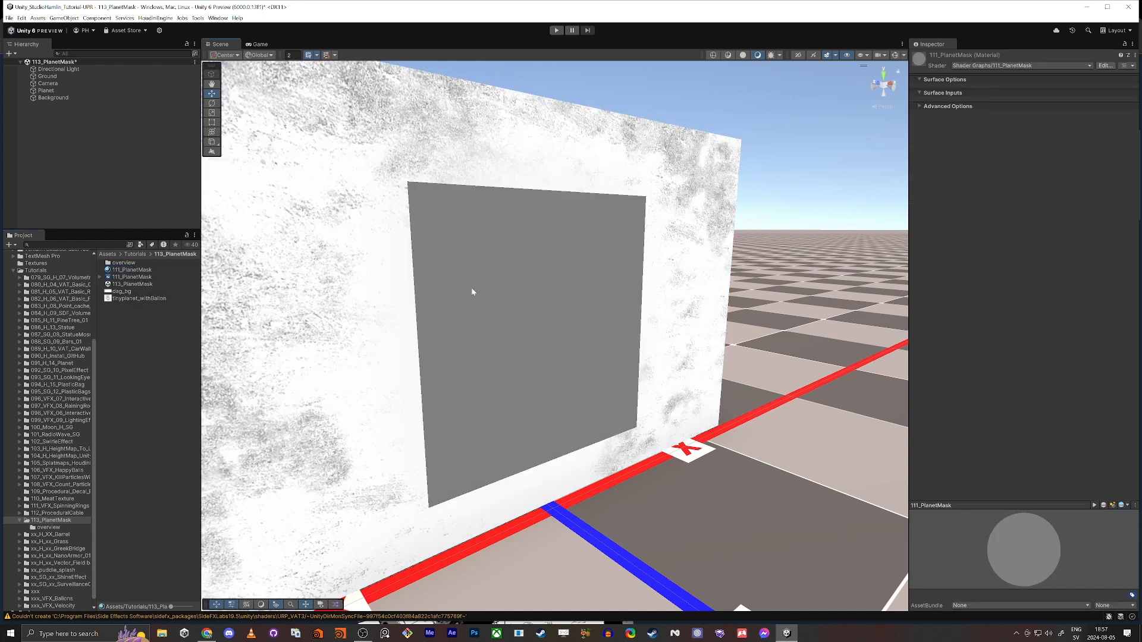
# Dock the Scene view below the Inspector and open the 111_PlanetMask shader graph docked beside the Game view
pyautogui.moveTo(245, 315); pyautogui.dragTo(194, 298, button='right')
pyautogui.moveTo(220, 43); pyautogui.dragTo(923, 400)
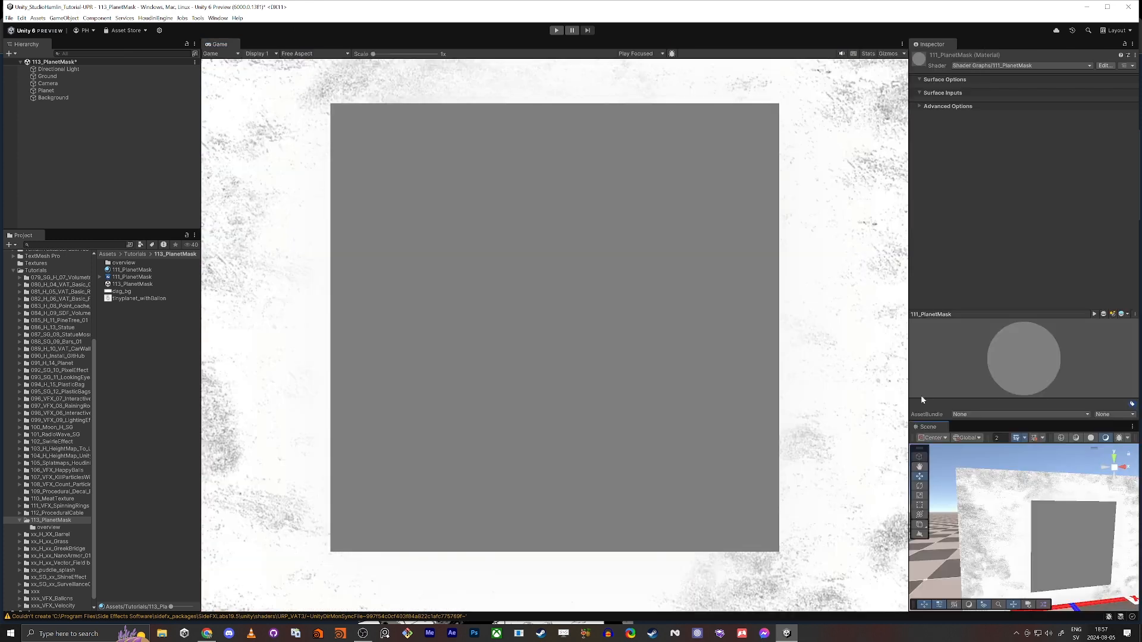
pyautogui.click(123, 277)
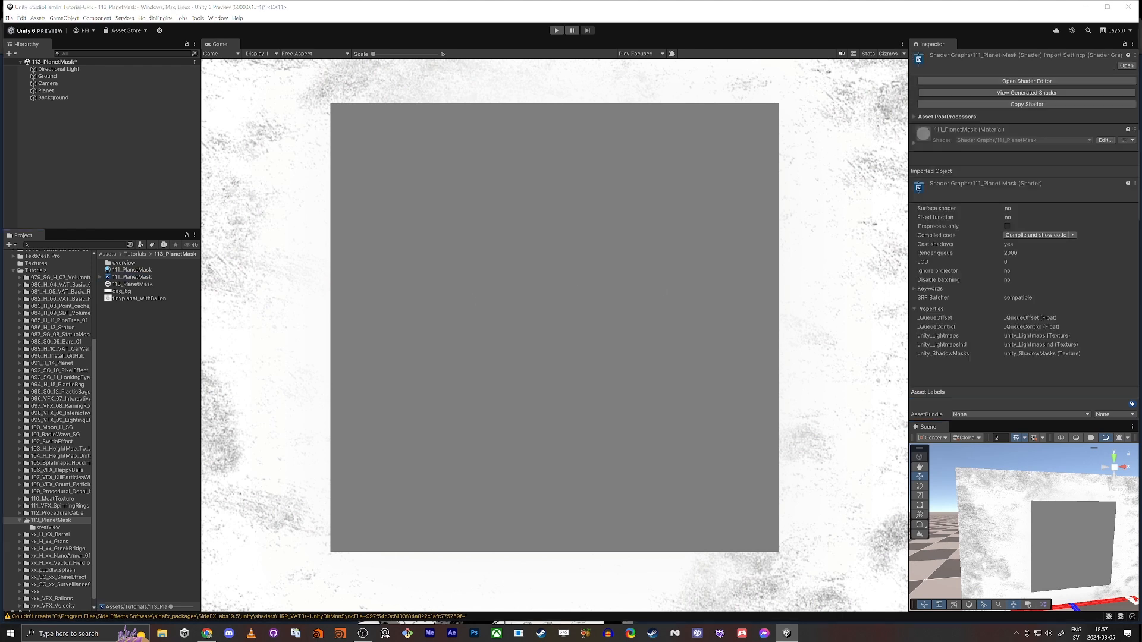
pyautogui.moveTo(673, 262); pyautogui.dragTo(238, 46)
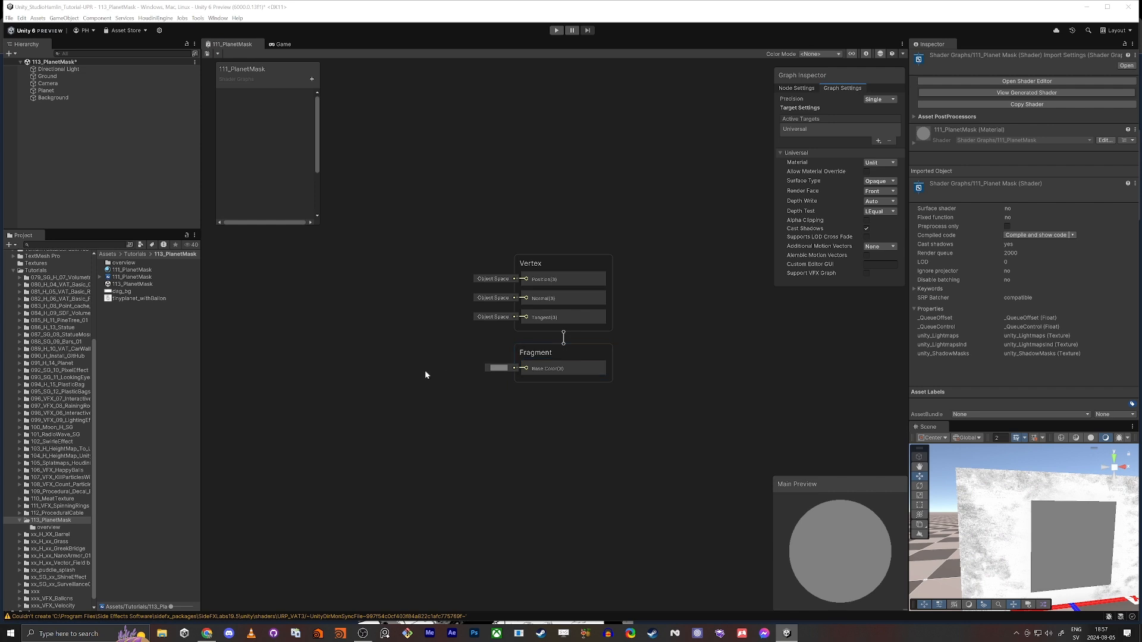
pyautogui.moveTo(424, 370); pyautogui.dragTo(507, 355, button='middle')
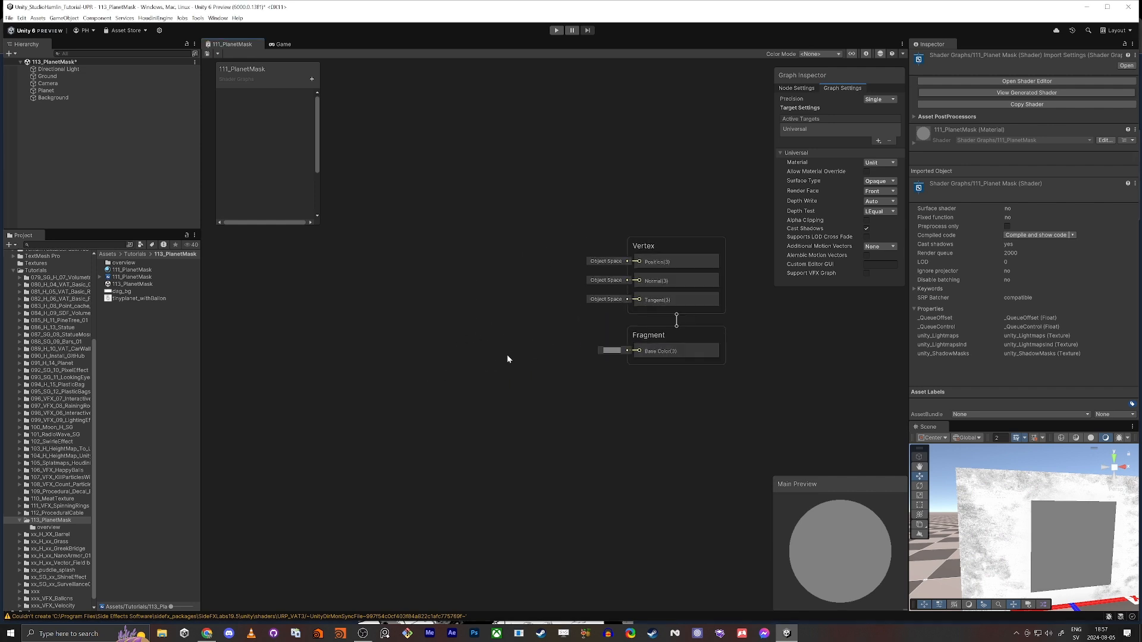
# Add a Texture2D property, place it in the graph and connect it to a new Sample Texture 2D node
pyautogui.click(312, 79)
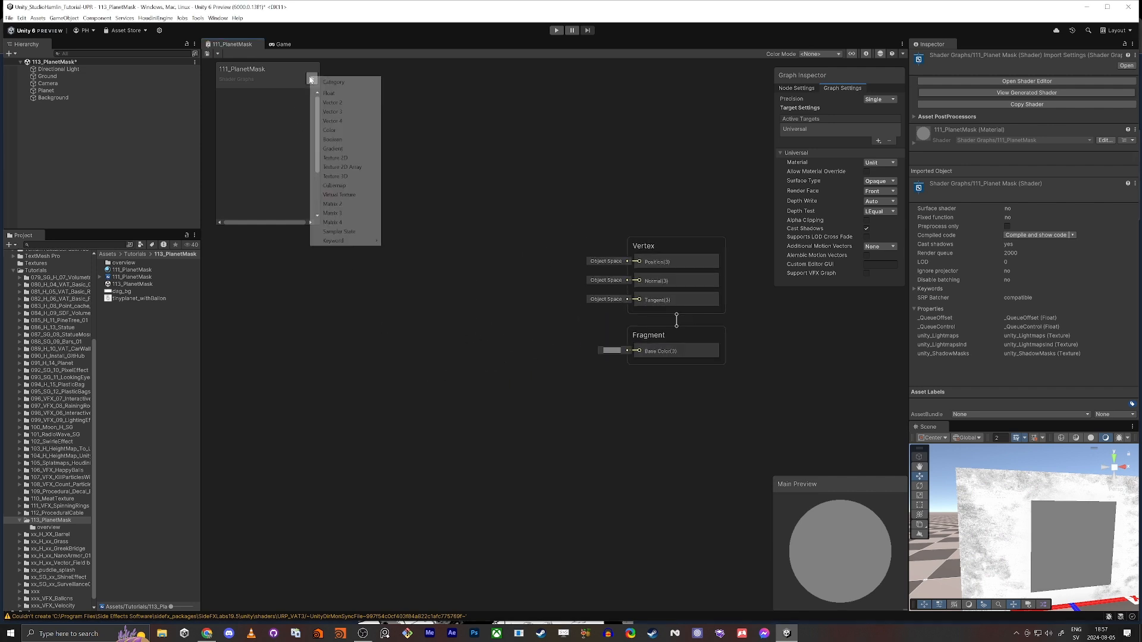
pyautogui.click(351, 159)
pyautogui.click(244, 139)
pyautogui.moveTo(246, 97); pyautogui.dragTo(488, 256)
pyautogui.write('sa')
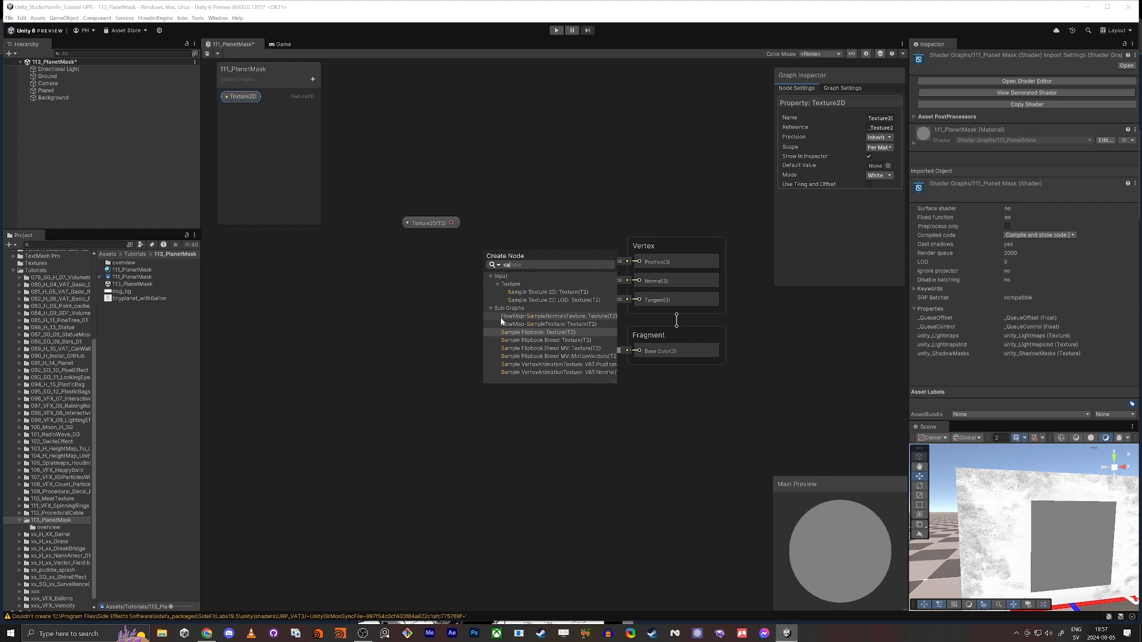
pyautogui.press('Down')
pyautogui.press('Up')
pyautogui.press('Up')
pyautogui.press('Up')
pyautogui.press('Up')
pyautogui.press('Up')
pyautogui.press('Up')
pyautogui.press('Return')
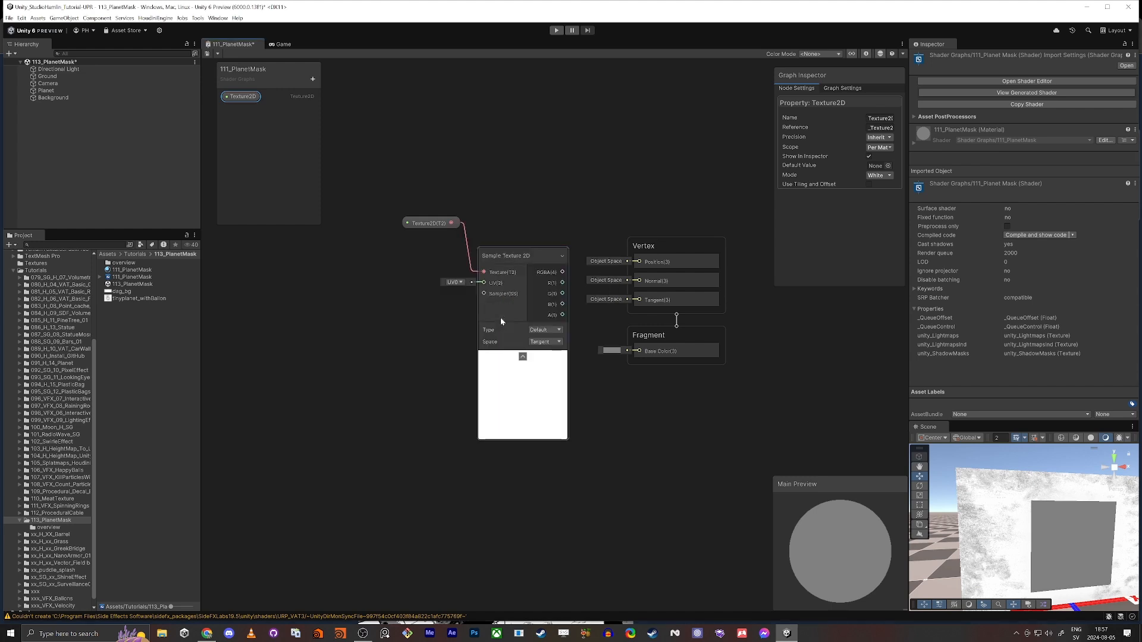
# Connect the Sample Texture 2D node's A output to the Fragment Base Color and save the shader graph
pyautogui.moveTo(420, 223); pyautogui.dragTo(345, 254)
pyautogui.moveTo(534, 268); pyautogui.dragTo(639, 351)
pyautogui.click(356, 254)
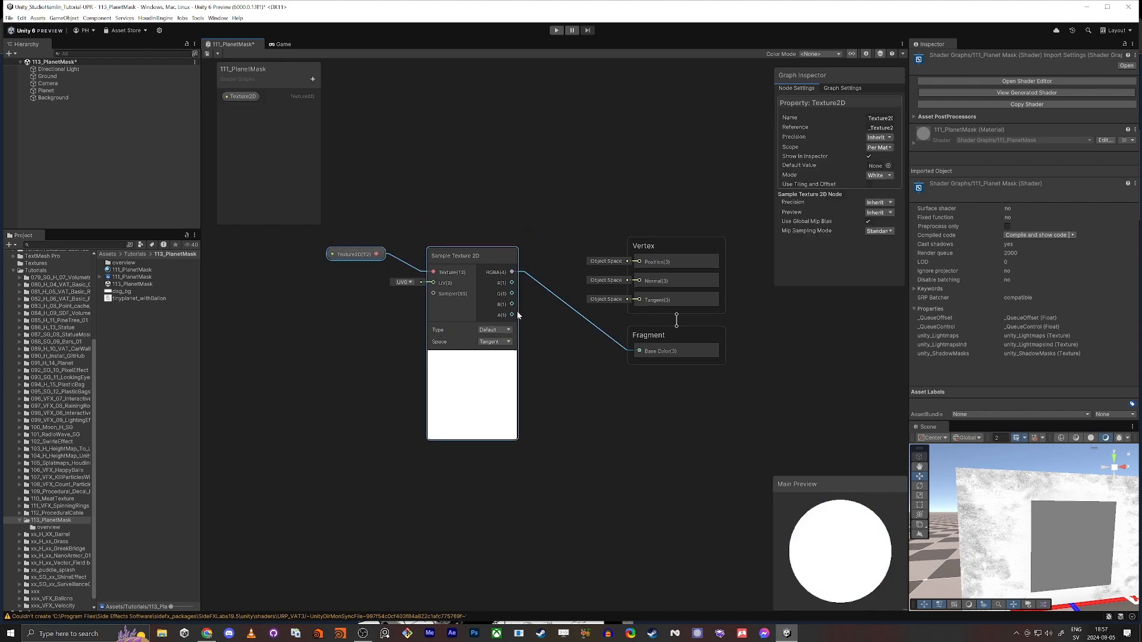
pyautogui.moveTo(516, 312); pyautogui.dragTo(637, 352)
pyautogui.click(533, 351)
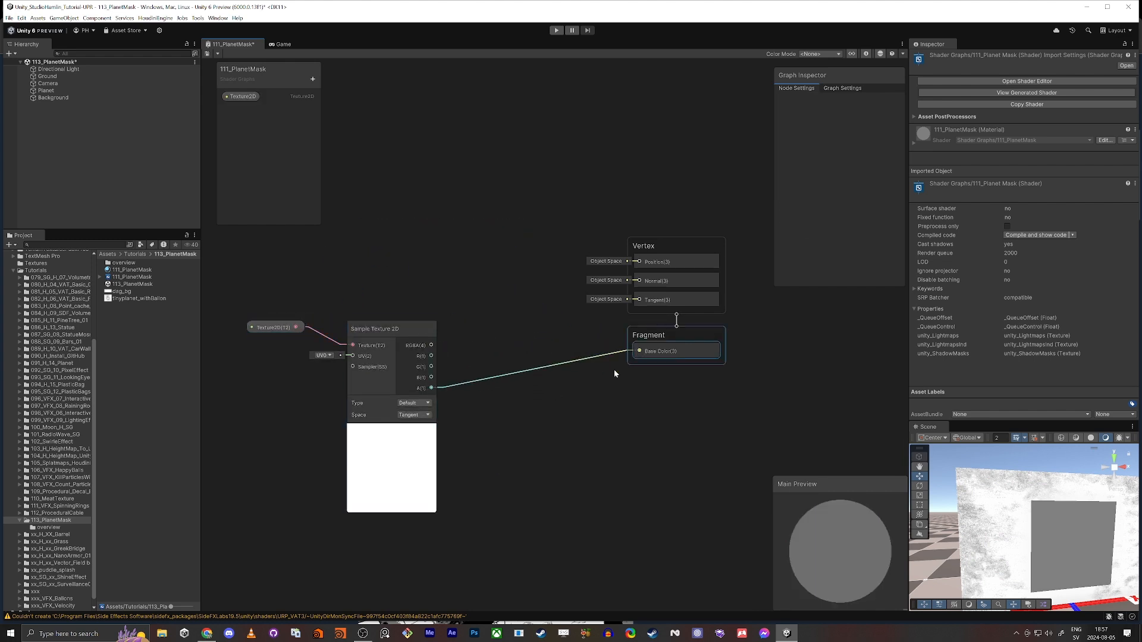
pyautogui.moveTo(393, 402); pyautogui.dragTo(380, 318, button='middle')
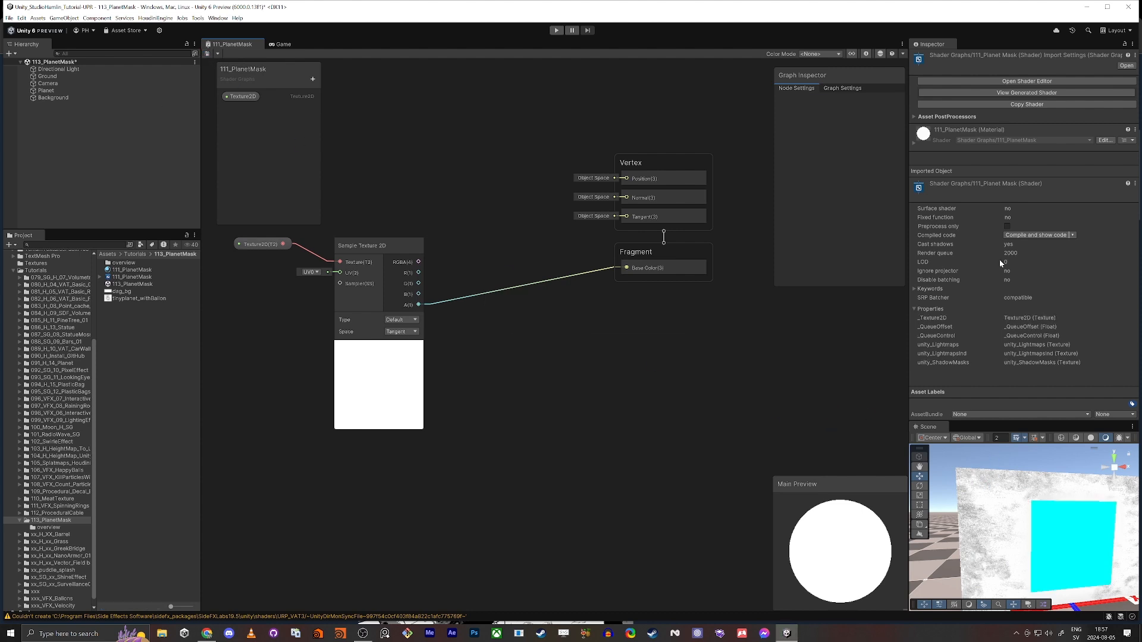
# Assign the tinyplanet_withBallon texture to the Texture2D input of the 111_PlanetMask material
pyautogui.click(128, 271)
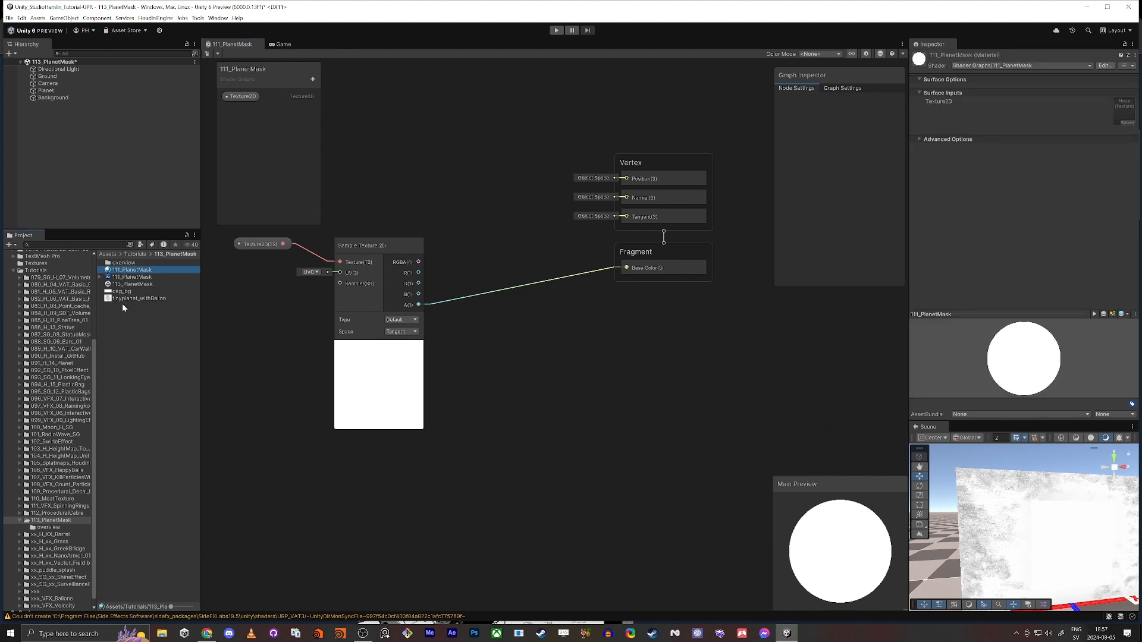
pyautogui.click(117, 300)
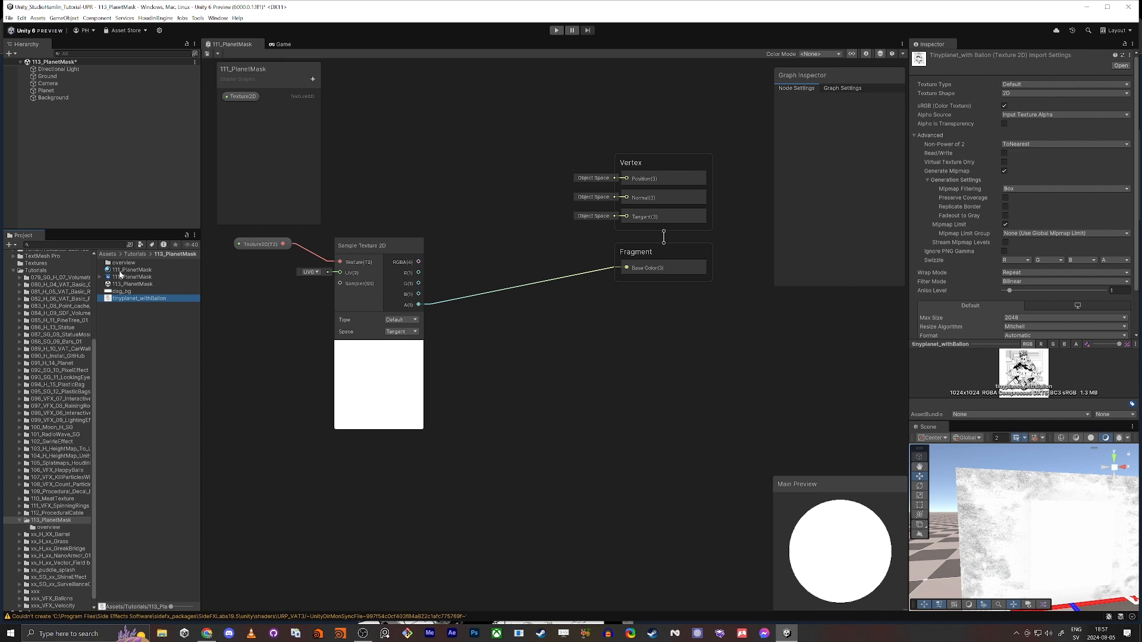
pyautogui.click(121, 271)
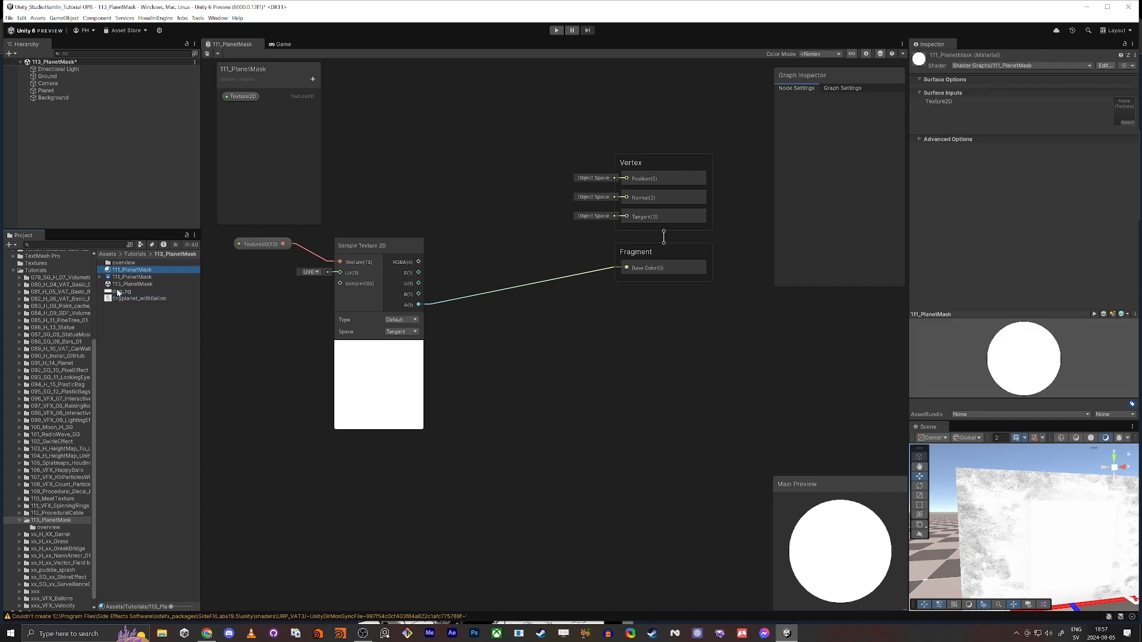
pyautogui.moveTo(118, 301); pyautogui.dragTo(1128, 115)
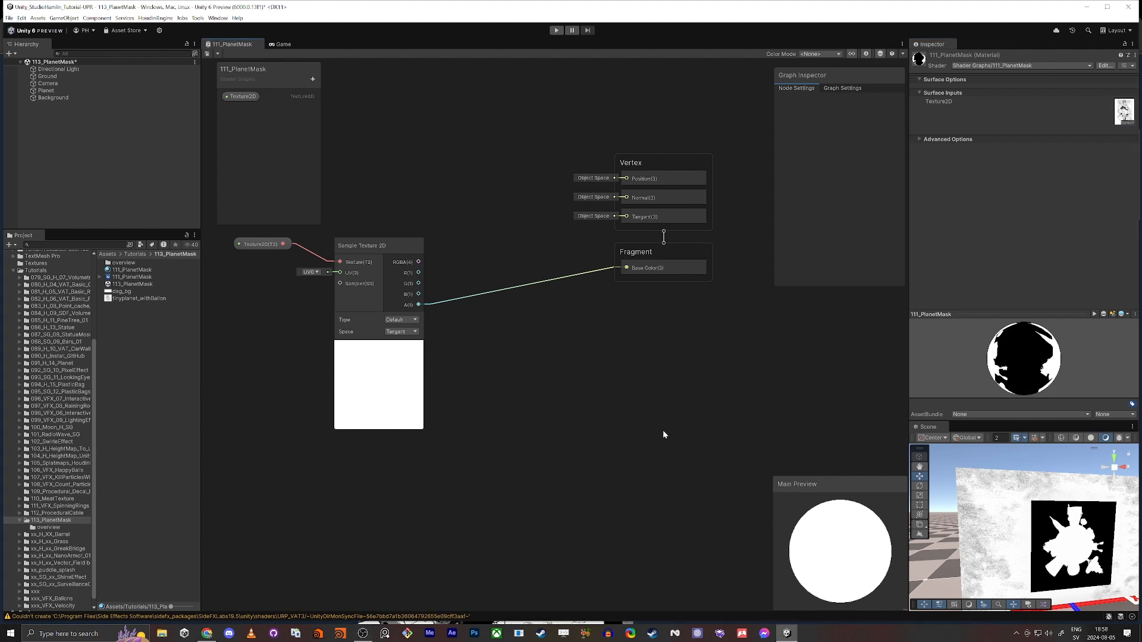
# Set the graph's surface type to Transparent and connect the sampled texture's RGBA to Base Color and its A output to Alpha
pyautogui.moveTo(999, 549)
pyautogui.mouseDown(button='right')
pyautogui.moveTo(969, 516)
pyautogui.moveTo(990, 542)
pyautogui.mouseUp(button='right')
pyautogui.press('w')
pyautogui.press('s')
pyautogui.click(851, 88)
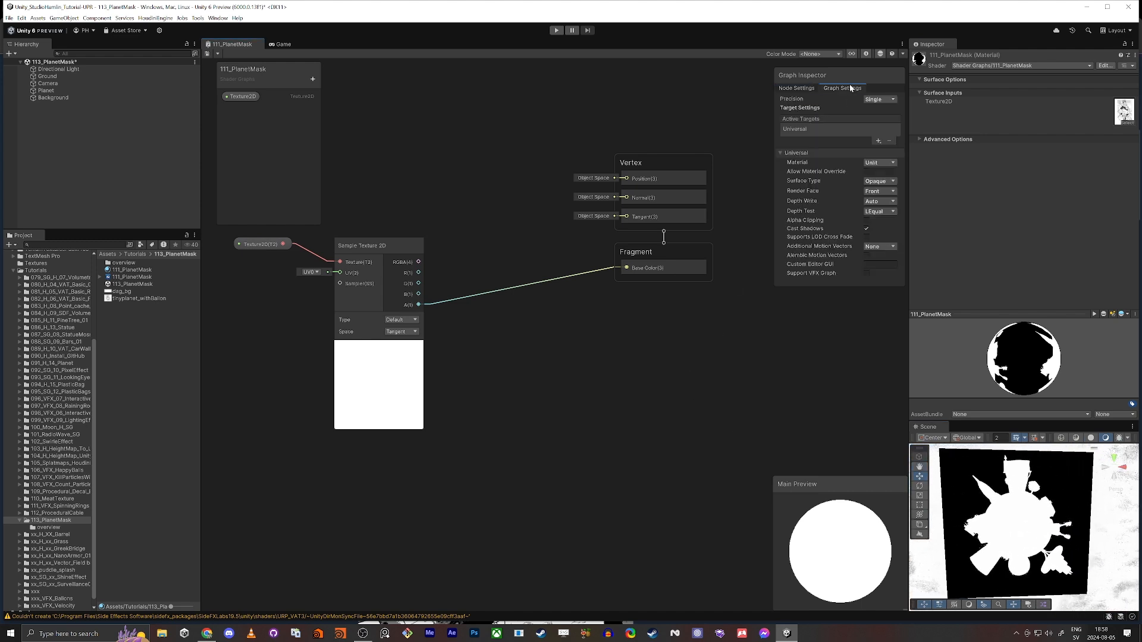
pyautogui.click(879, 181)
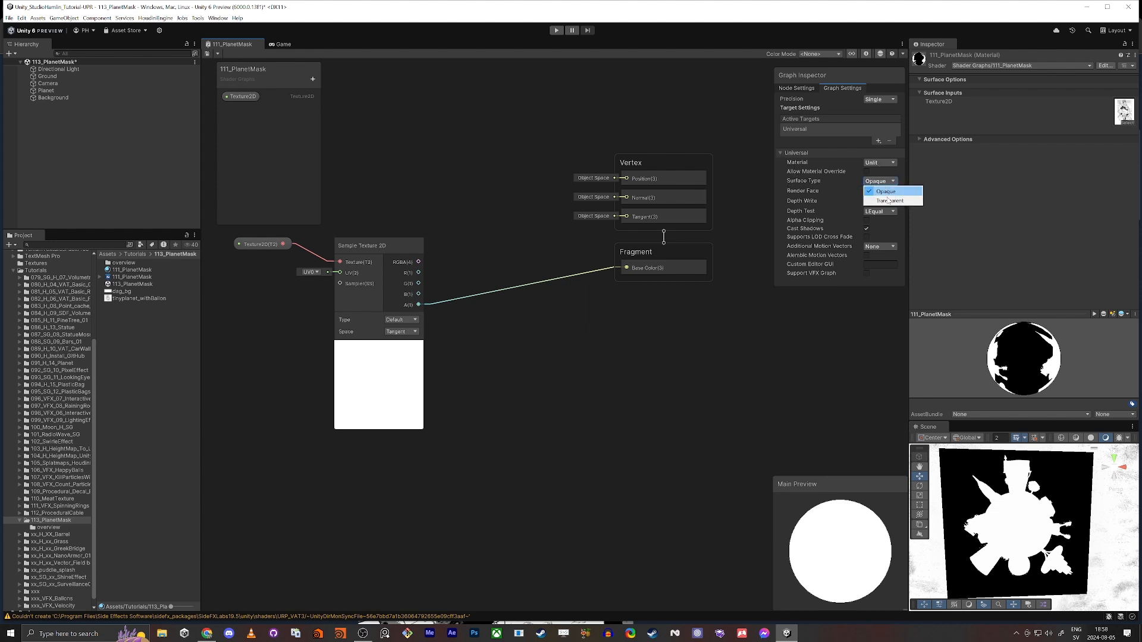
pyautogui.click(890, 201)
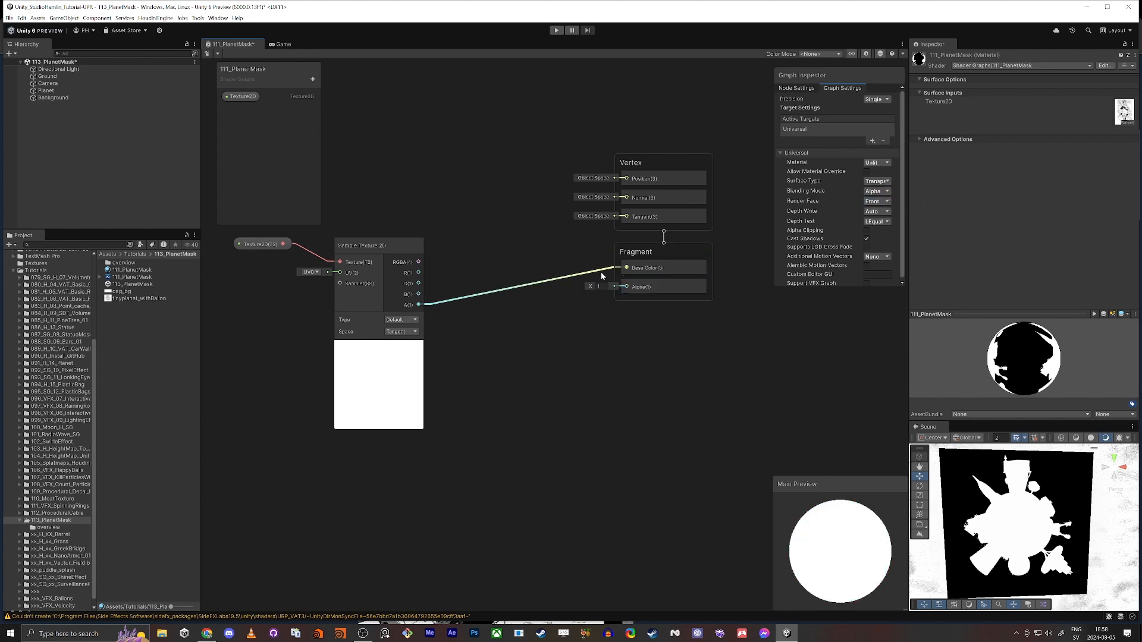
pyautogui.moveTo(626, 267); pyautogui.dragTo(419, 262)
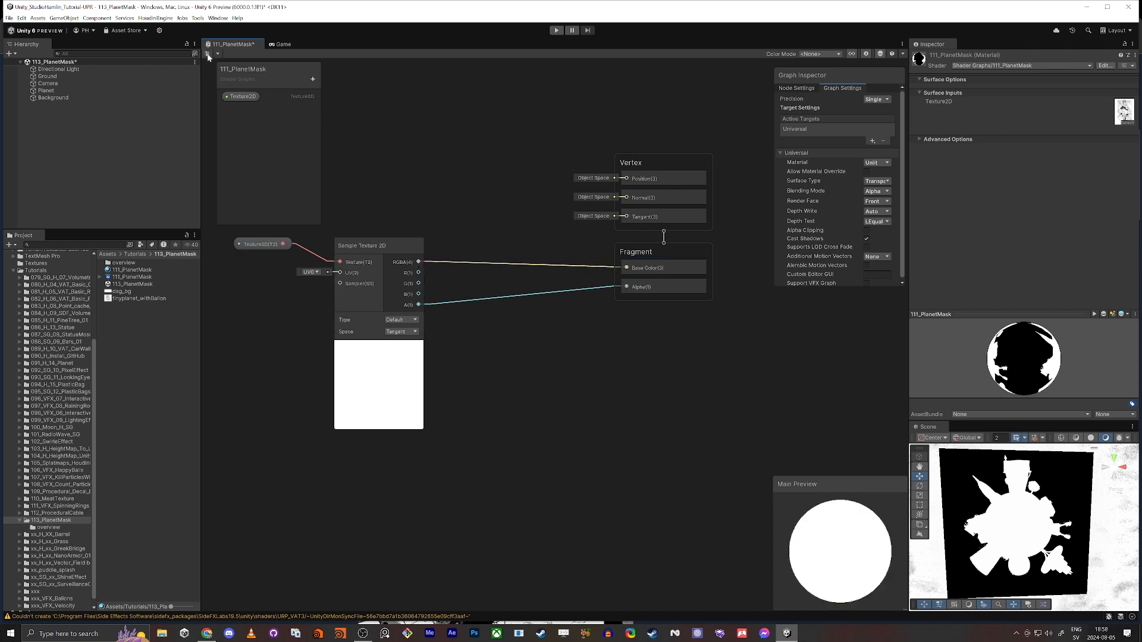
# Examine the textured planet quad against the background in a maximized Scene view, then restore the layout
pyautogui.keyDown('alt'); pyautogui.moveTo(1005, 524); pyautogui.dragTo(1016, 527); pyautogui.keyUp('alt')
pyautogui.scroll(3, 1019, 518)
pyautogui.hotkey('shift', 'space')
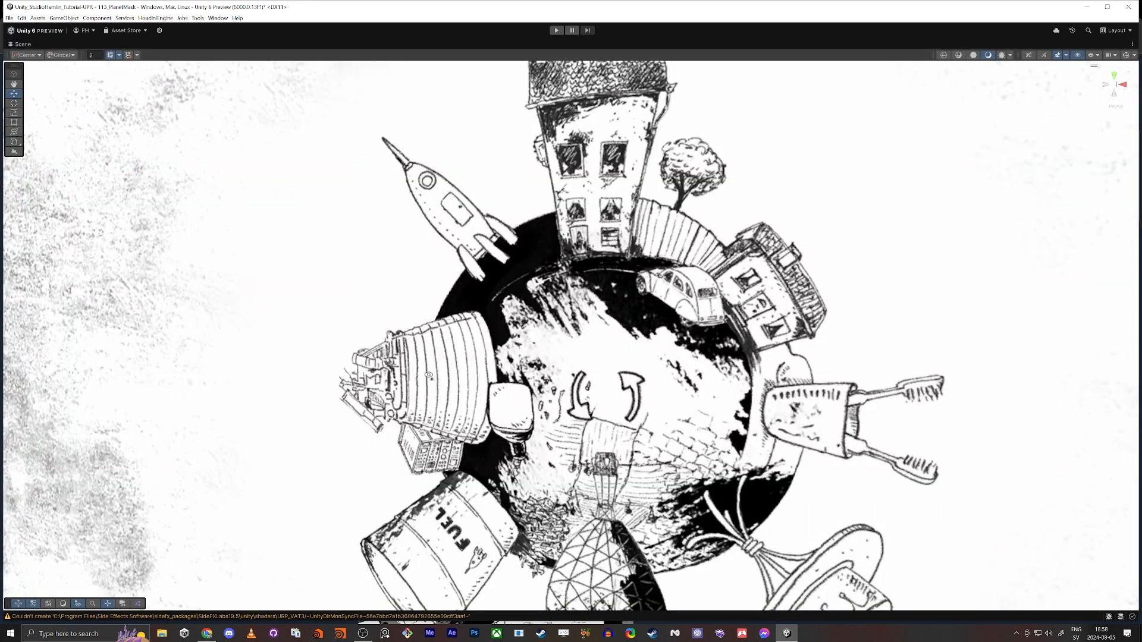
pyautogui.keyDown('alt'); pyautogui.moveTo(429, 376); pyautogui.dragTo(452, 390); pyautogui.keyUp('alt')
pyautogui.scroll(-5, 453, 390)
pyautogui.scroll(4, 453, 389)
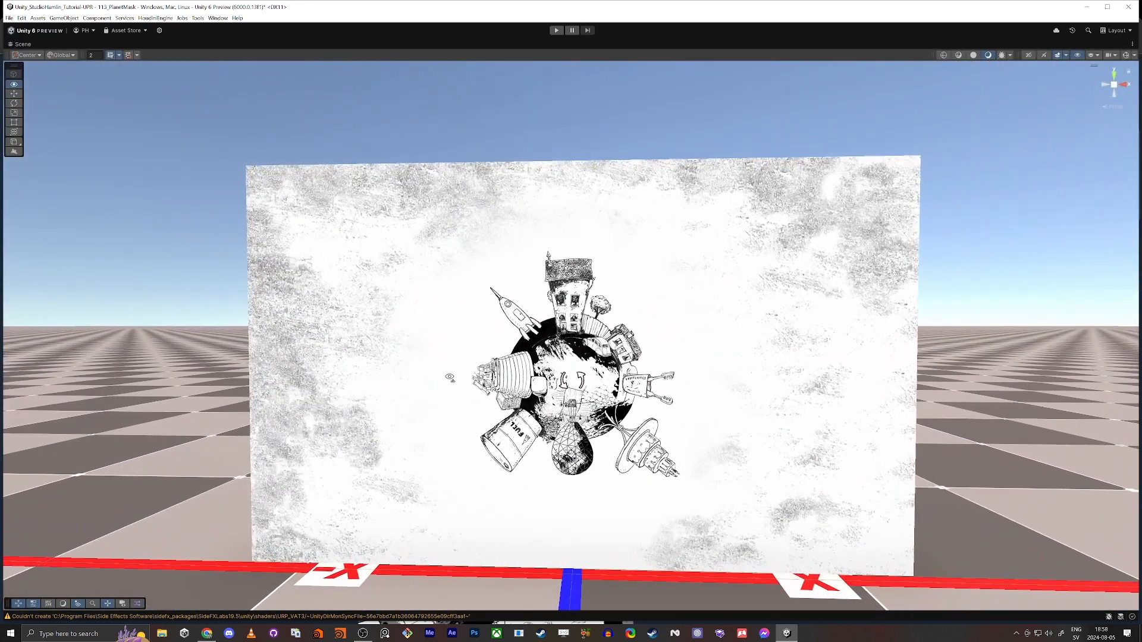
pyautogui.scroll(4, 268, 201)
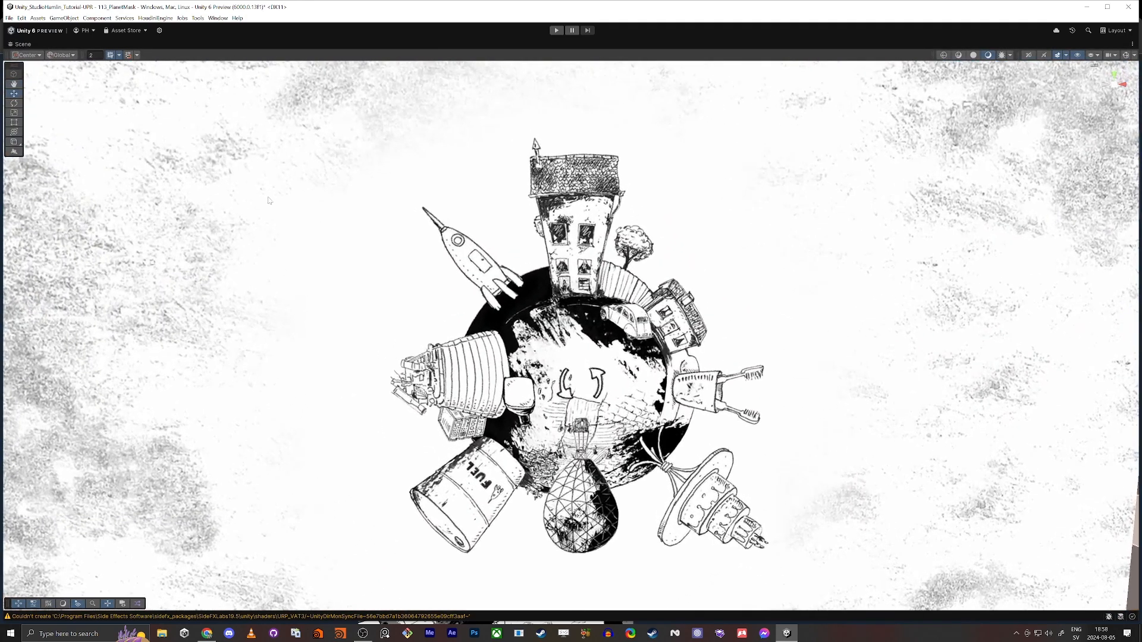
pyautogui.hotkey('shift', 'space')
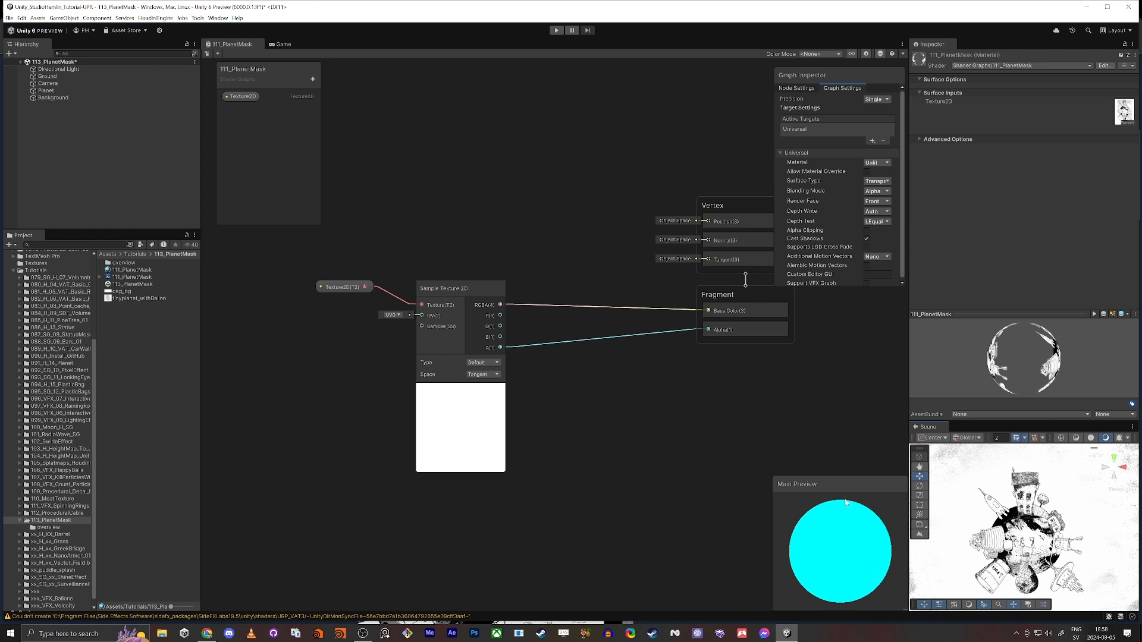
# Switch the Main Preview mesh to a quad and set tinyplanet_withBallon as the Texture2D property's default value
pyautogui.rightClick(835, 498)
pyautogui.click(857, 541)
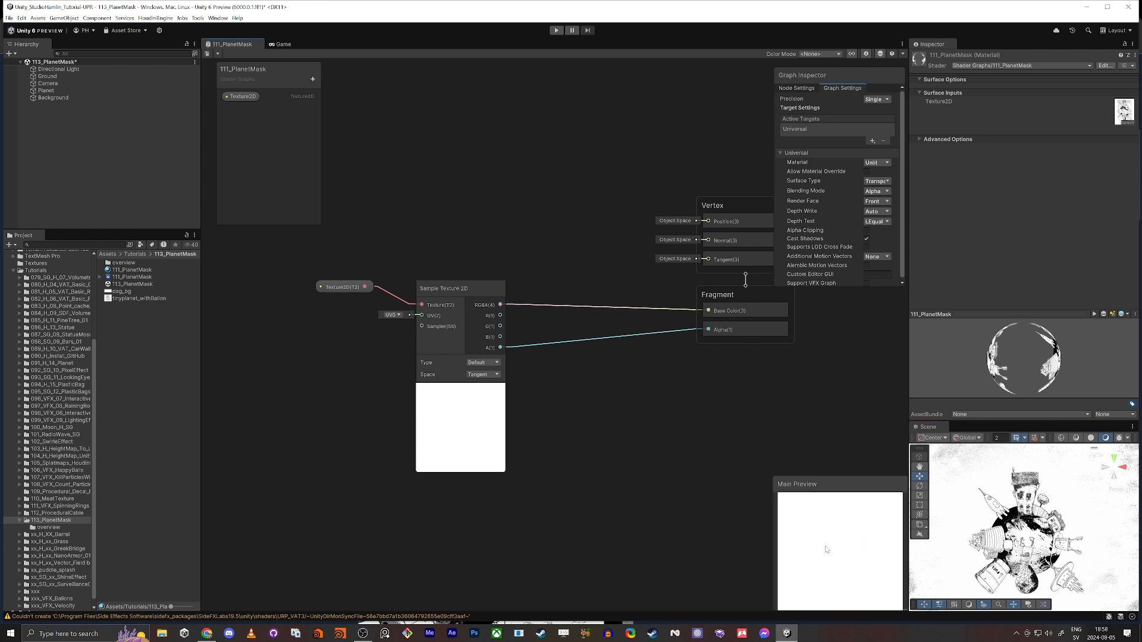
pyautogui.click(238, 96)
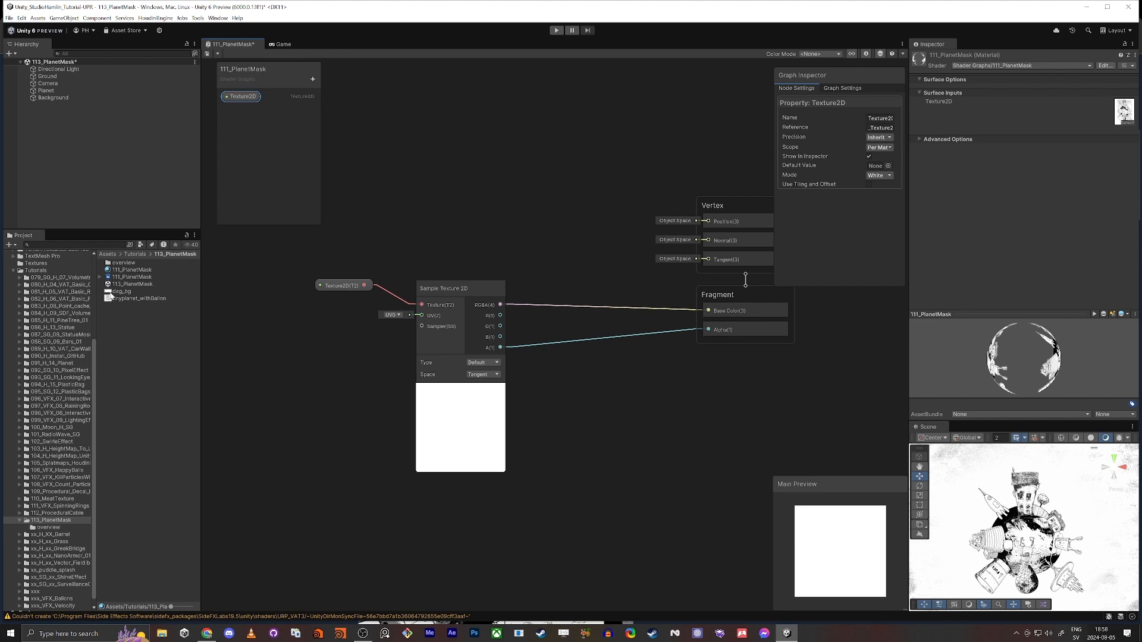
pyautogui.click(119, 298)
pyautogui.moveTo(119, 298); pyautogui.dragTo(873, 167)
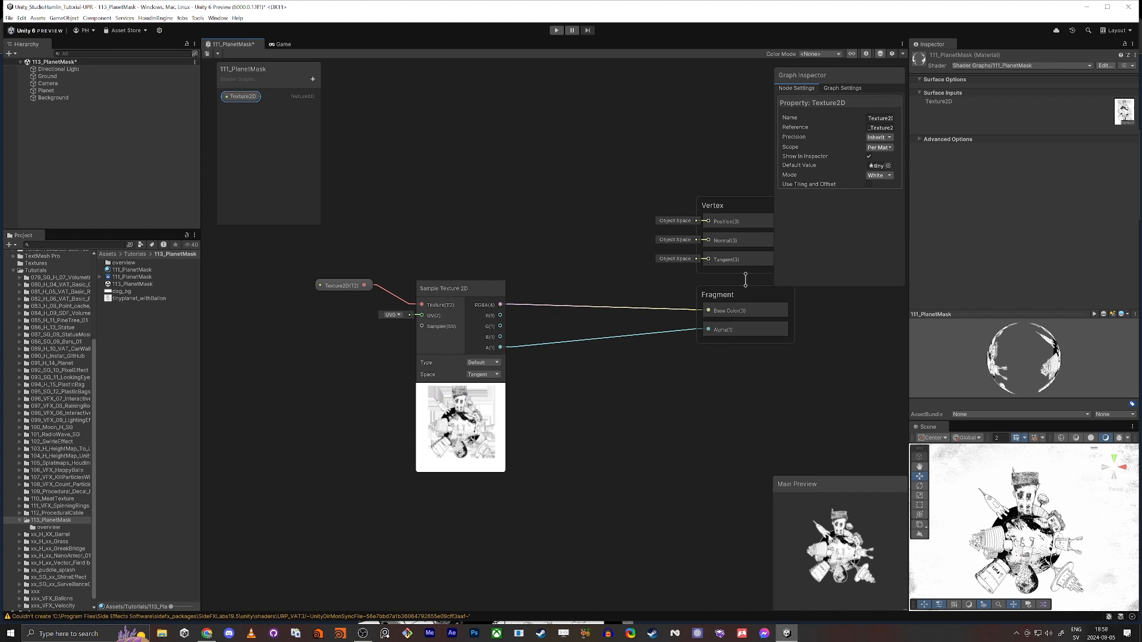
# Maximize the shader graph window and enlarge the Main Preview
pyautogui.hotkey('shift', 'space')
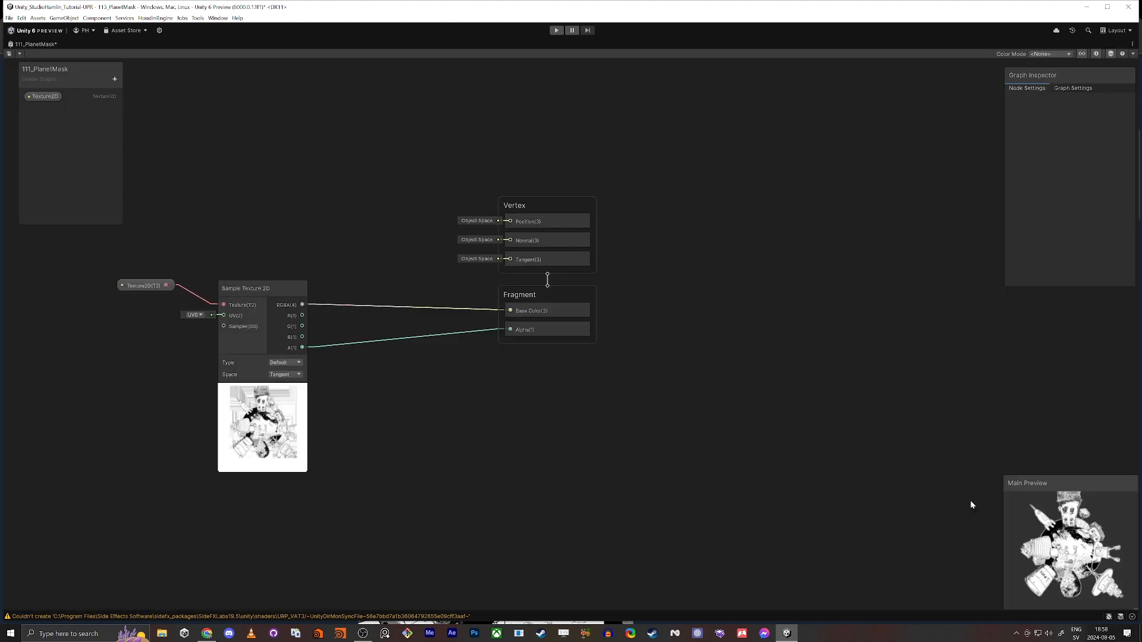
pyautogui.moveTo(1009, 482); pyautogui.dragTo(1111, 607)
pyautogui.moveTo(864, 288); pyautogui.dragTo(884, 320)
# Move the Texture2D property and its Sample Texture 2D node together, closer to the Fragment block
pyautogui.scroll(-2, 597, 405)
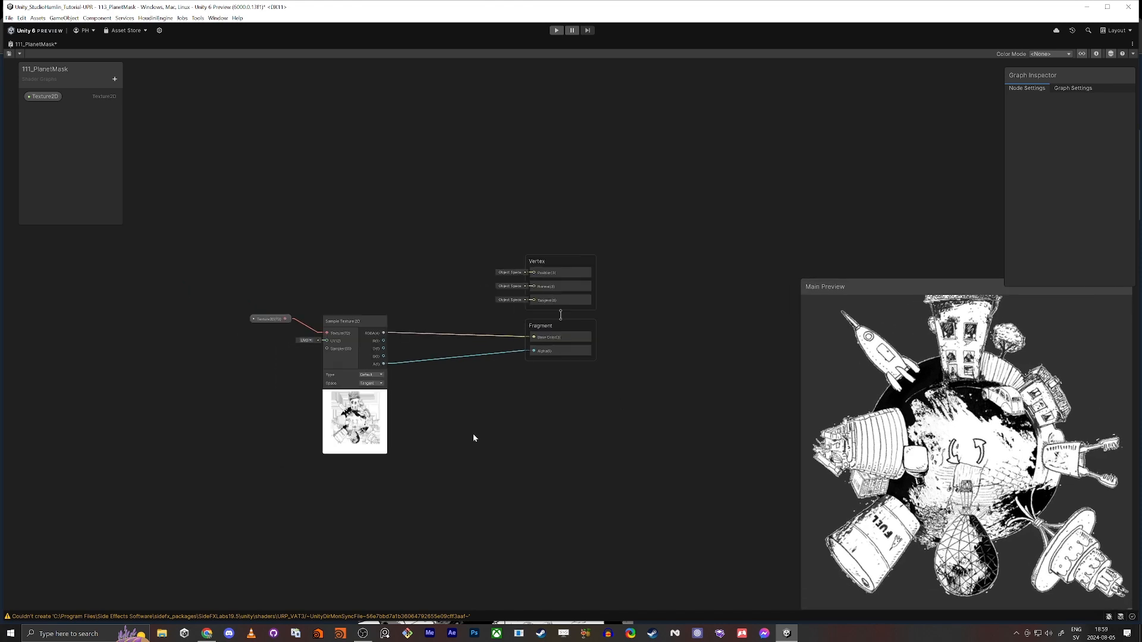
pyautogui.moveTo(474, 434); pyautogui.dragTo(404, 404, button='middle')
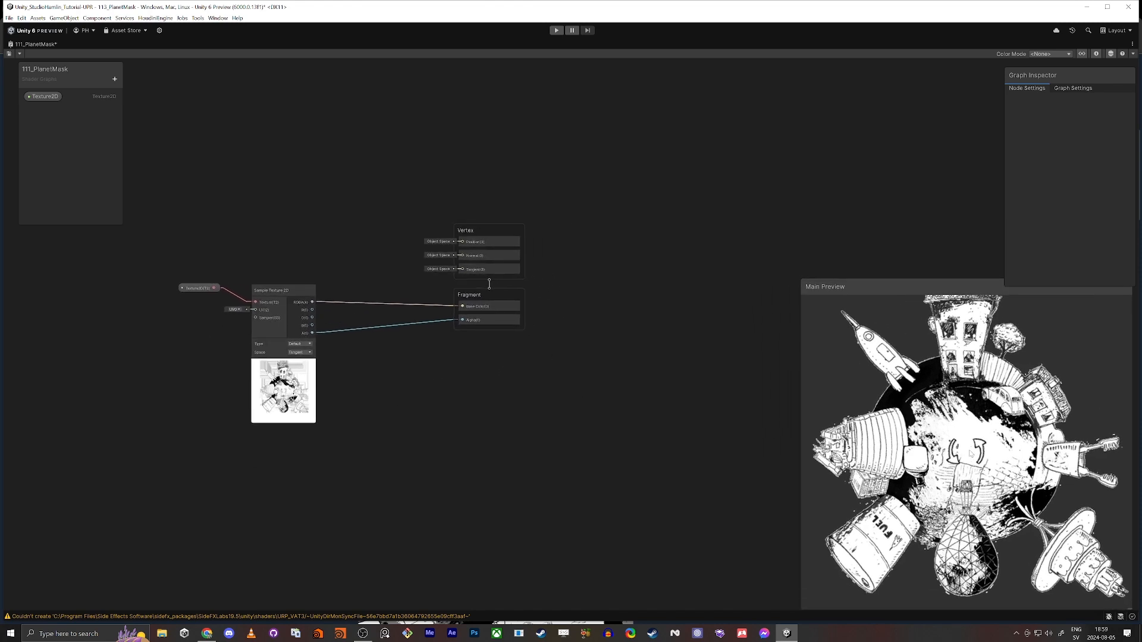
pyautogui.press('a')
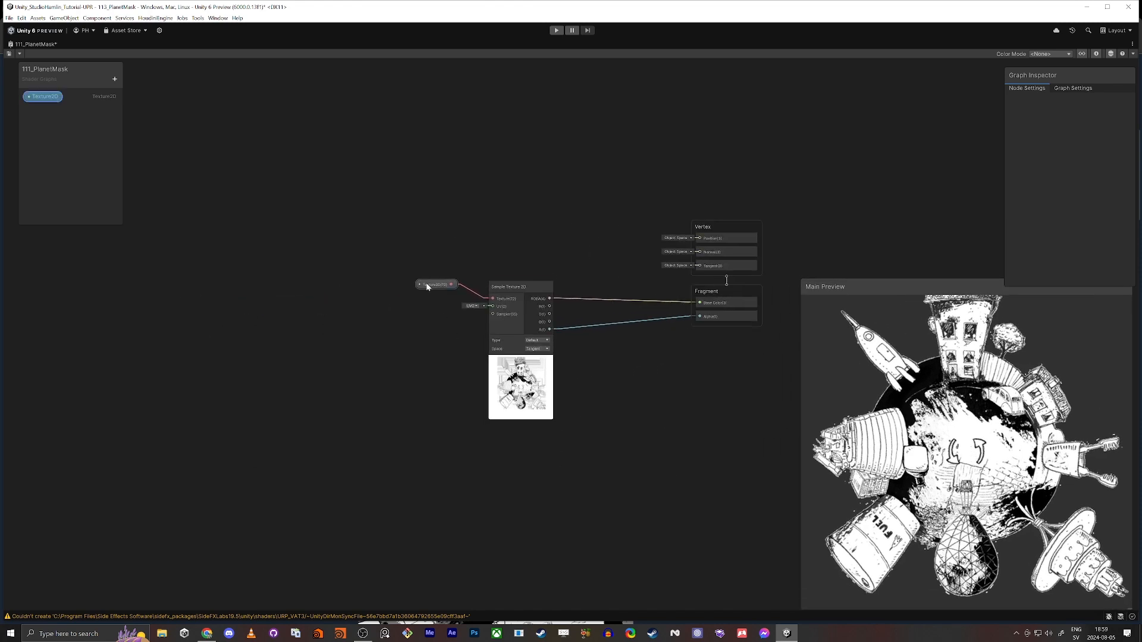
pyautogui.moveTo(426, 283); pyautogui.dragTo(450, 299)
pyautogui.moveTo(420, 255); pyautogui.dragTo(565, 344)
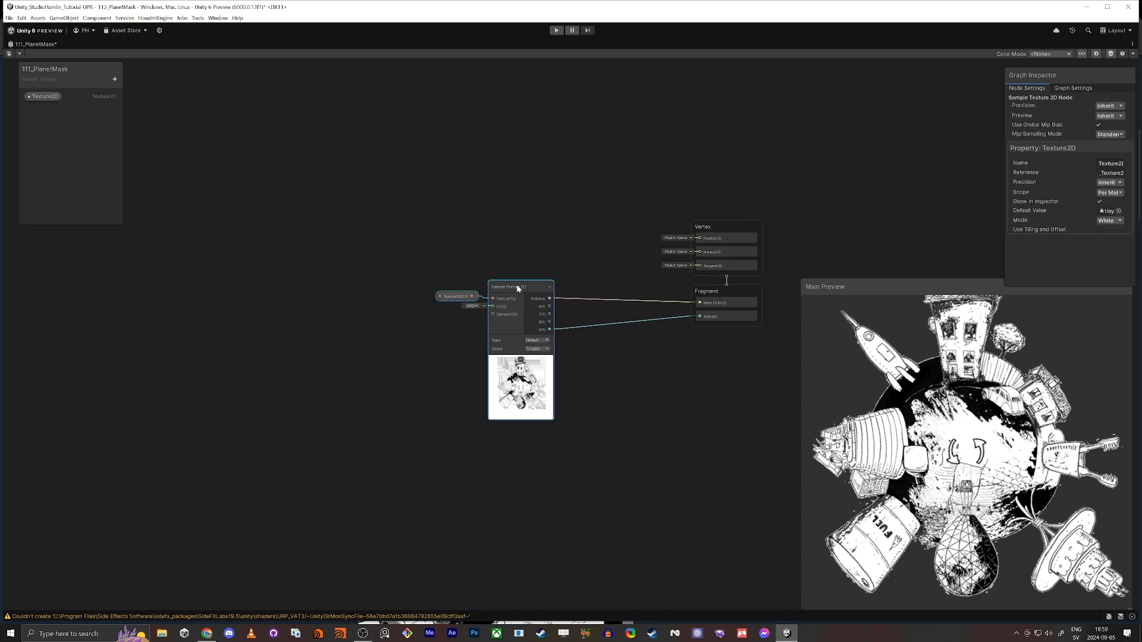
pyautogui.moveTo(516, 284); pyautogui.dragTo(581, 281)
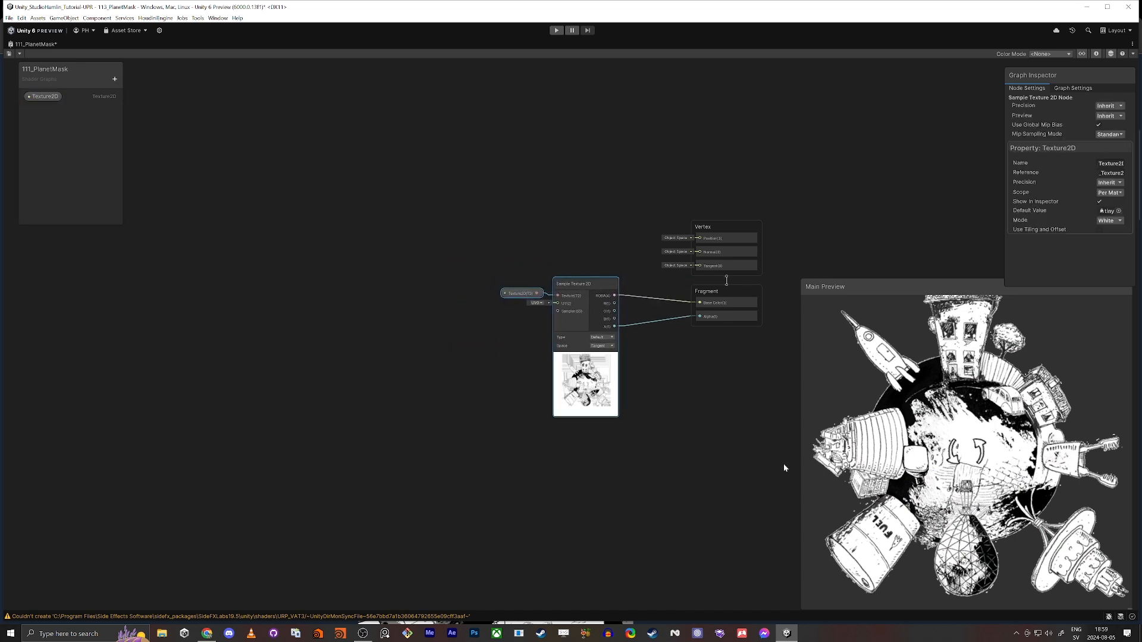
pyautogui.scroll(-2, 964, 452)
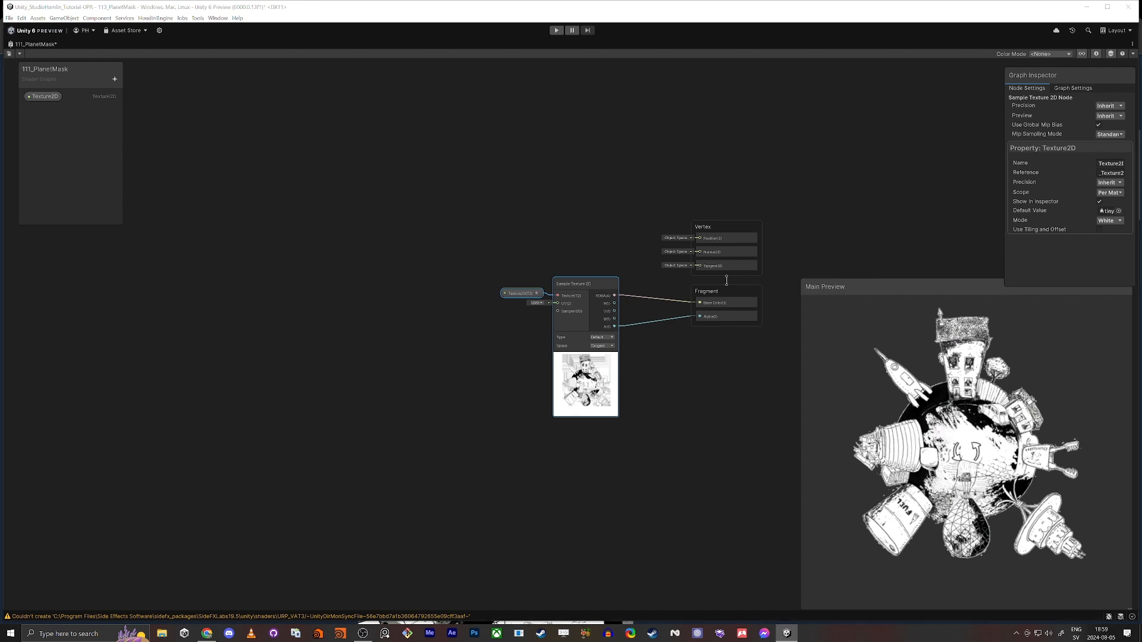
# Add a Tiling And Offset node and place it well to the left of the texture sampling nodes
pyautogui.click(435, 280)
pyautogui.press('space')
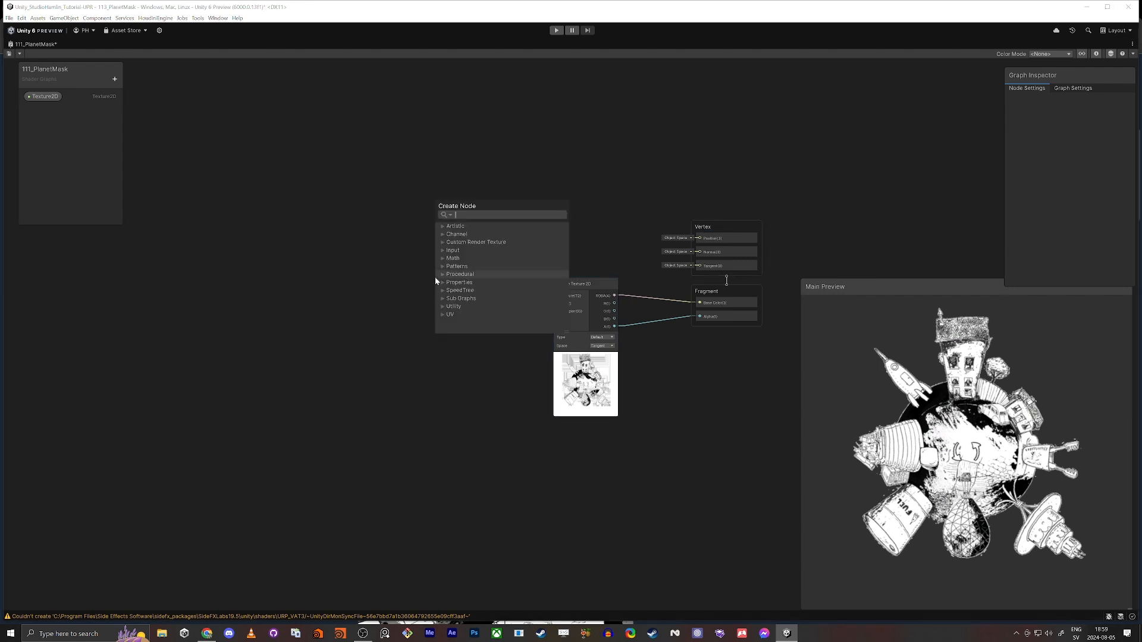
pyautogui.write('tijlin')
pyautogui.press('BackSpace')
pyautogui.press('BackSpace')
pyautogui.write('lin')
pyautogui.press('Return')
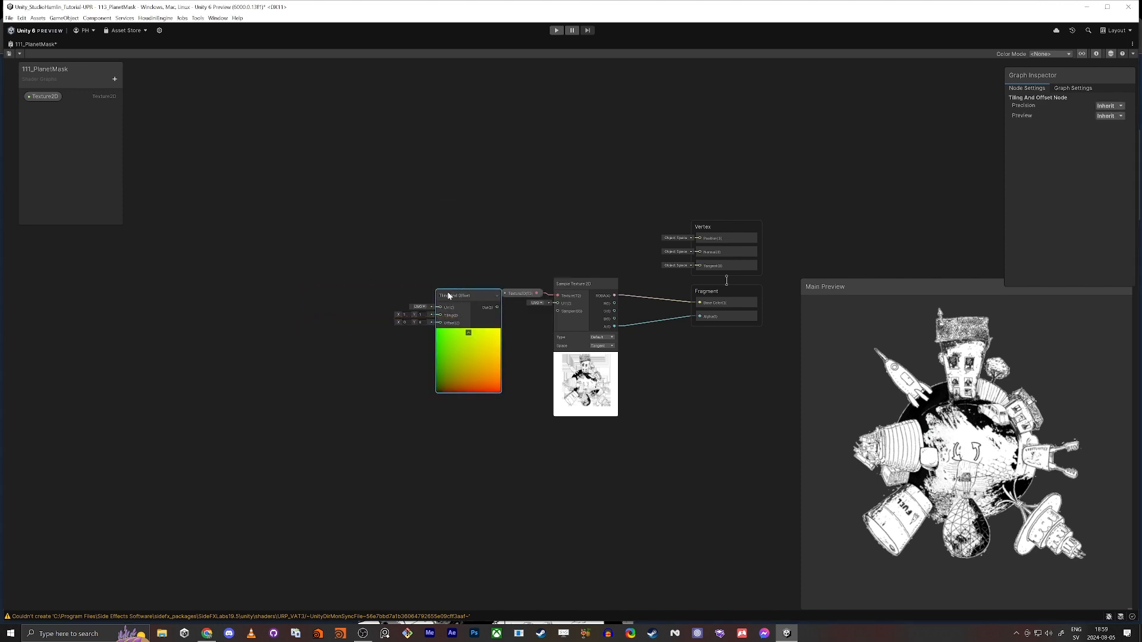
pyautogui.moveTo(447, 292); pyautogui.dragTo(281, 322)
pyautogui.scroll(2, 365, 344)
pyautogui.scroll(2, 366, 343)
pyautogui.moveTo(397, 398); pyautogui.dragTo(589, 333, button='middle')
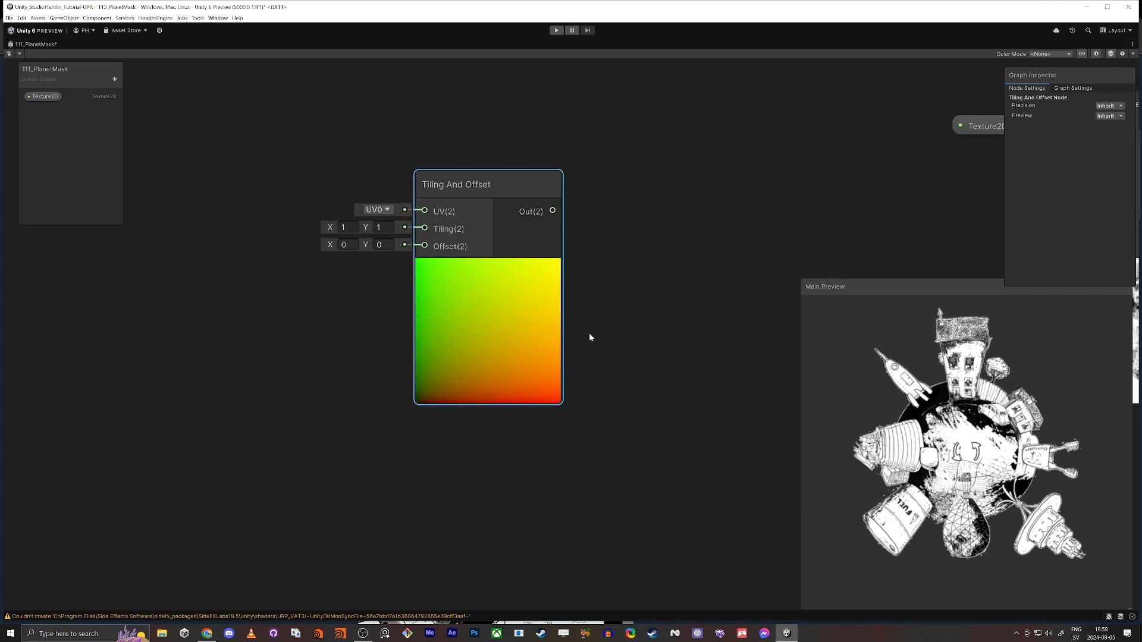
# Set the Tiling And Offset node's Offset to X -0.5 and Y -0.5
pyautogui.scroll(1, 589, 333)
pyautogui.scroll(2, 470, 334)
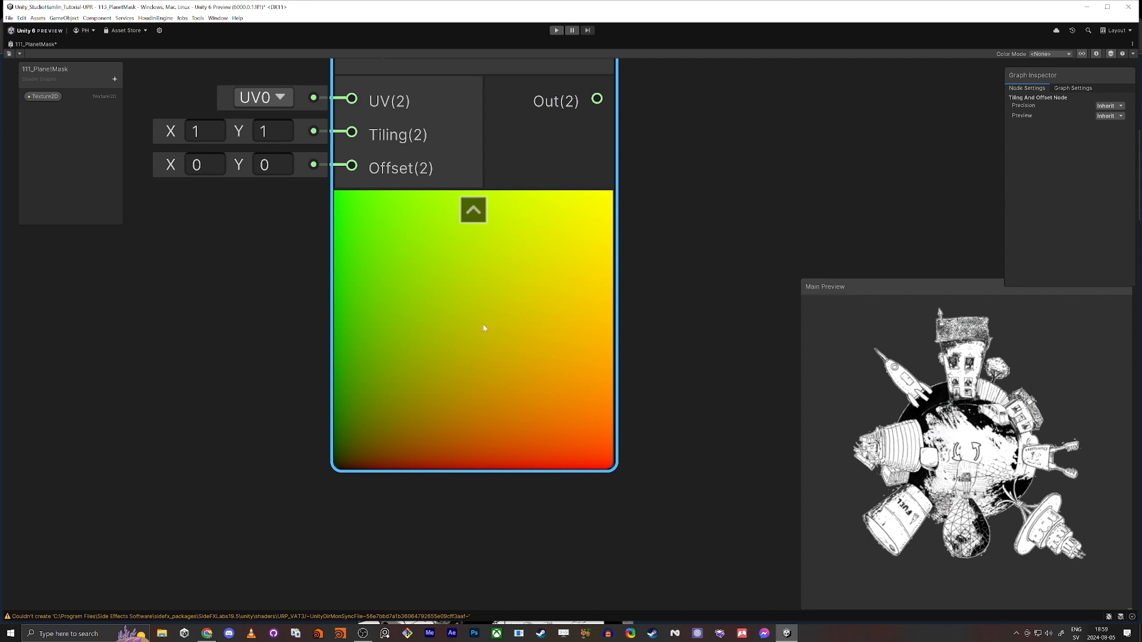
pyautogui.scroll(-2, 485, 327)
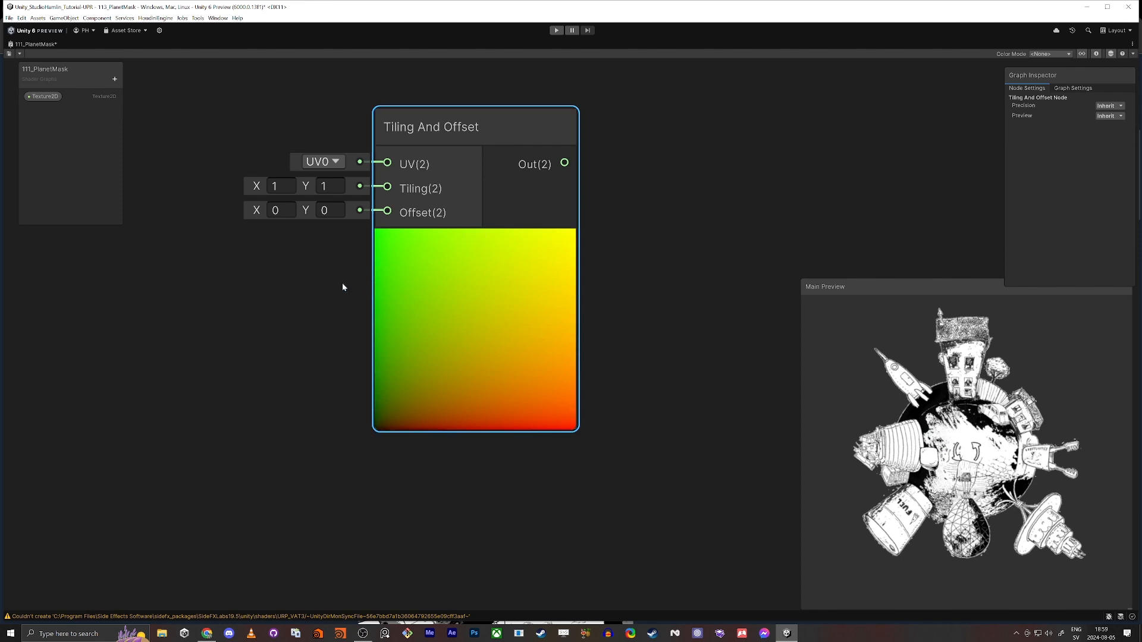
pyautogui.moveTo(245, 210); pyautogui.dragTo(300, 212)
pyautogui.click(281, 211)
pyautogui.write('-0.5')
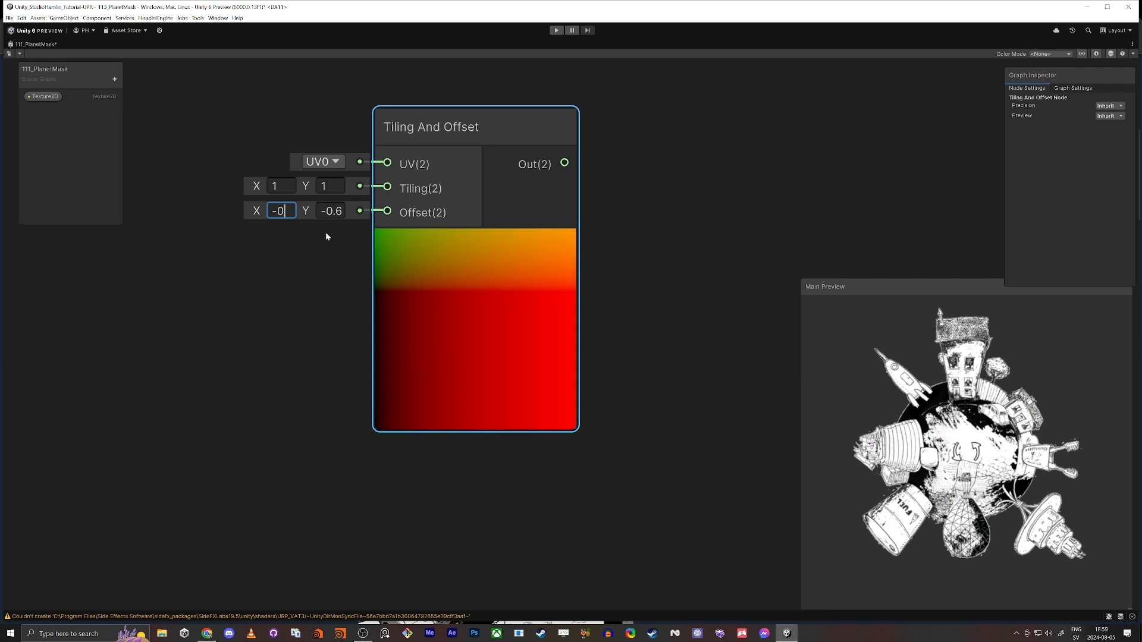
pyautogui.press('Tab')
pyautogui.write('-0.5')
pyautogui.press('Return')
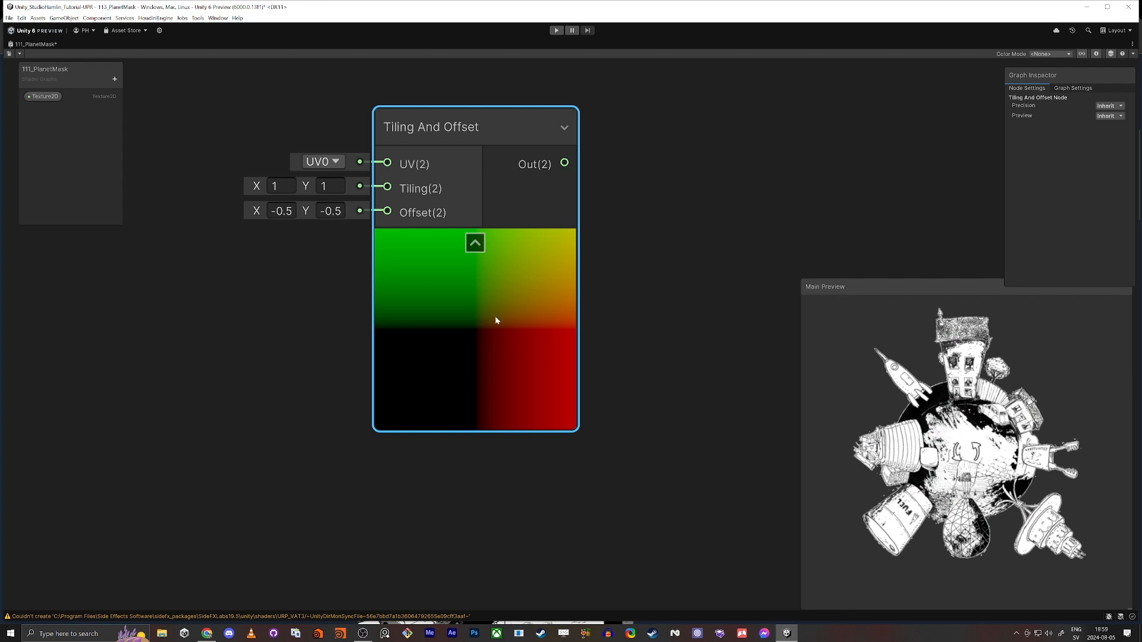
# Feed the Tiling And Offset output into a new Split node and space the two nodes apart
pyautogui.press('f')
pyautogui.moveTo(471, 204); pyautogui.dragTo(524, 203)
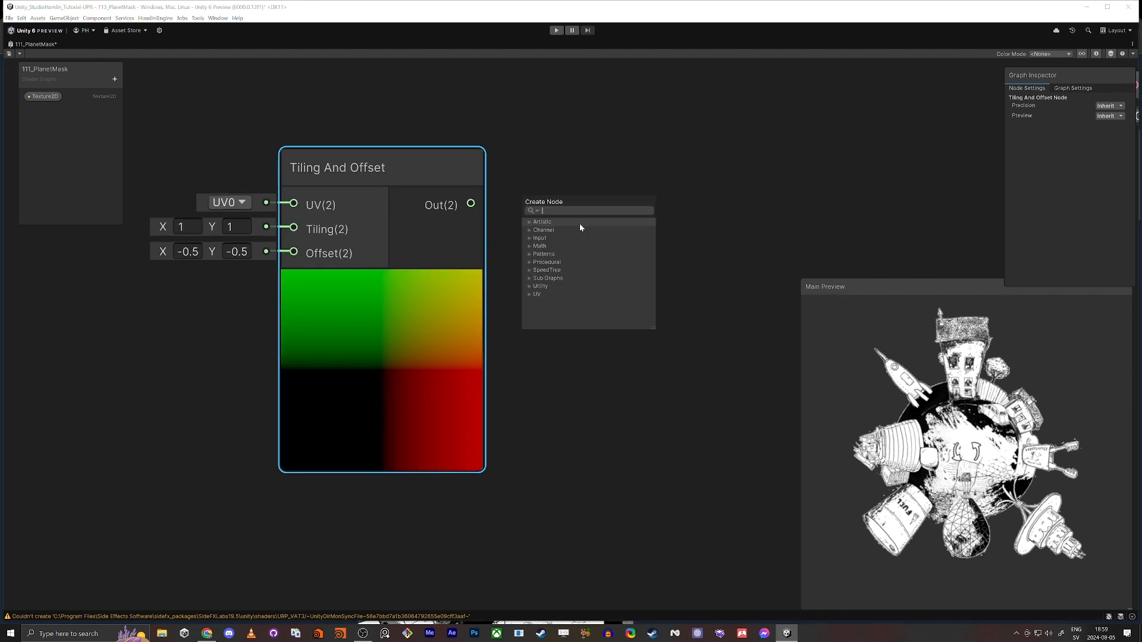
pyautogui.write('split')
pyautogui.click(581, 227)
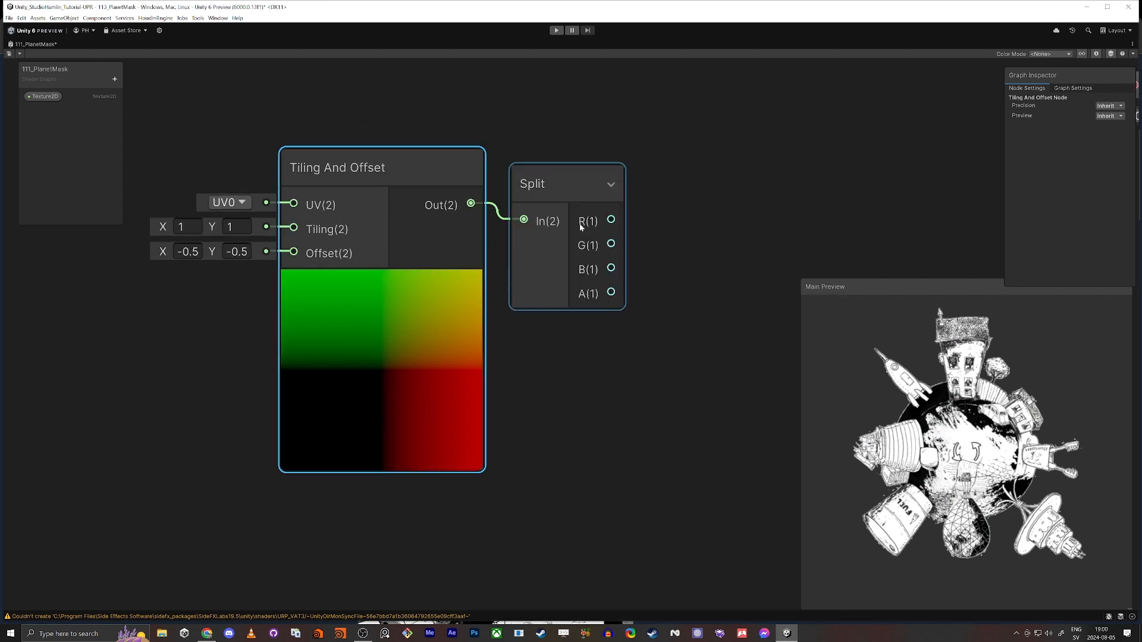
pyautogui.moveTo(368, 156); pyautogui.dragTo(315, 168)
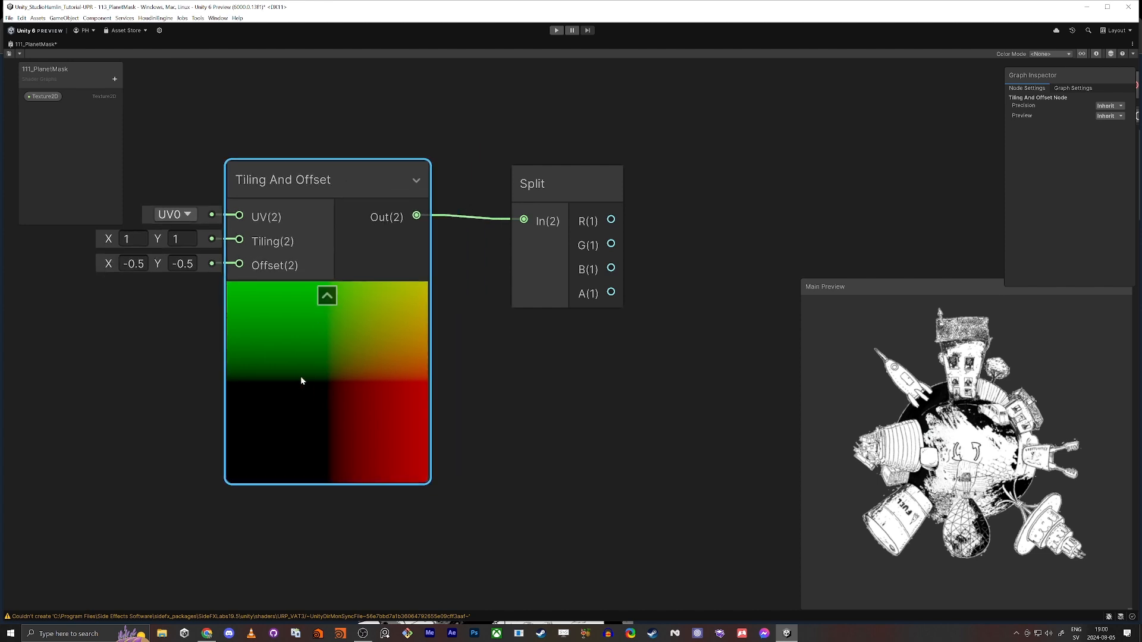
# Add an Arctangent2 node and place it to the right of the Split node
pyautogui.moveTo(697, 203); pyautogui.dragTo(539, 260, button='middle')
pyautogui.click(565, 287)
pyautogui.press('space')
pyautogui.write('AR')
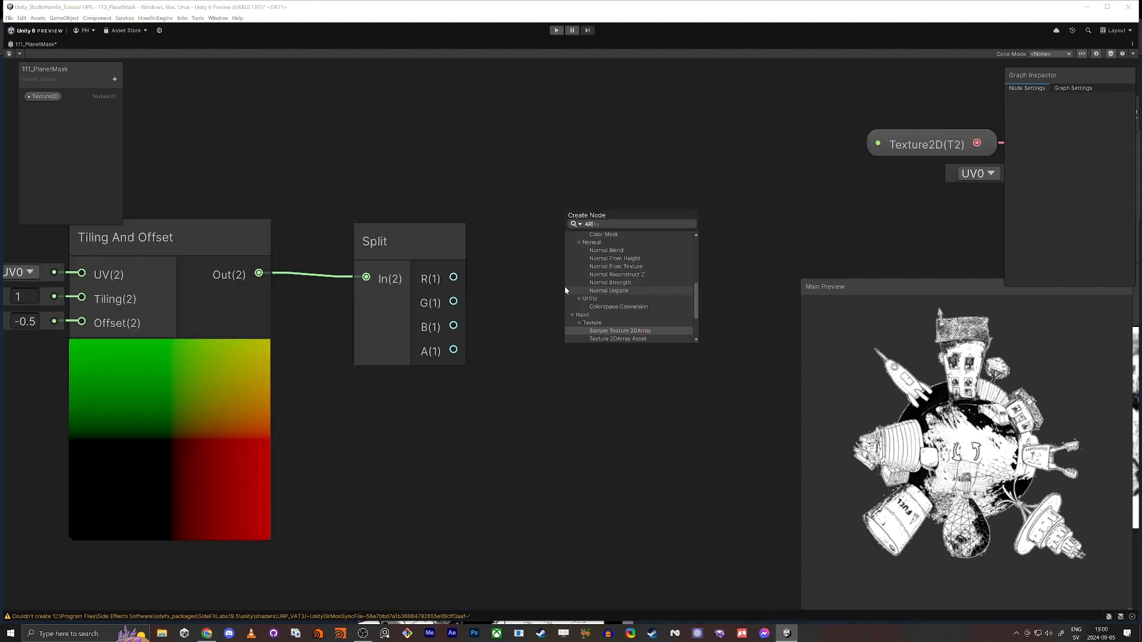
pyautogui.write('CTA')
pyautogui.press('Down')
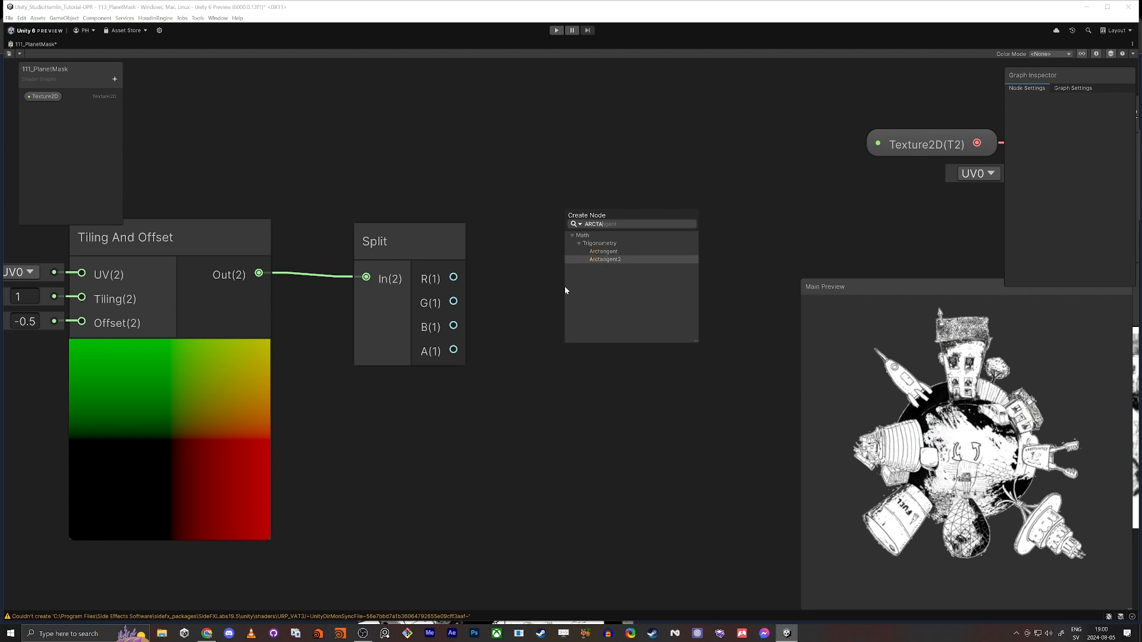
pyautogui.press('Return')
pyautogui.moveTo(612, 321); pyautogui.dragTo(607, 215)
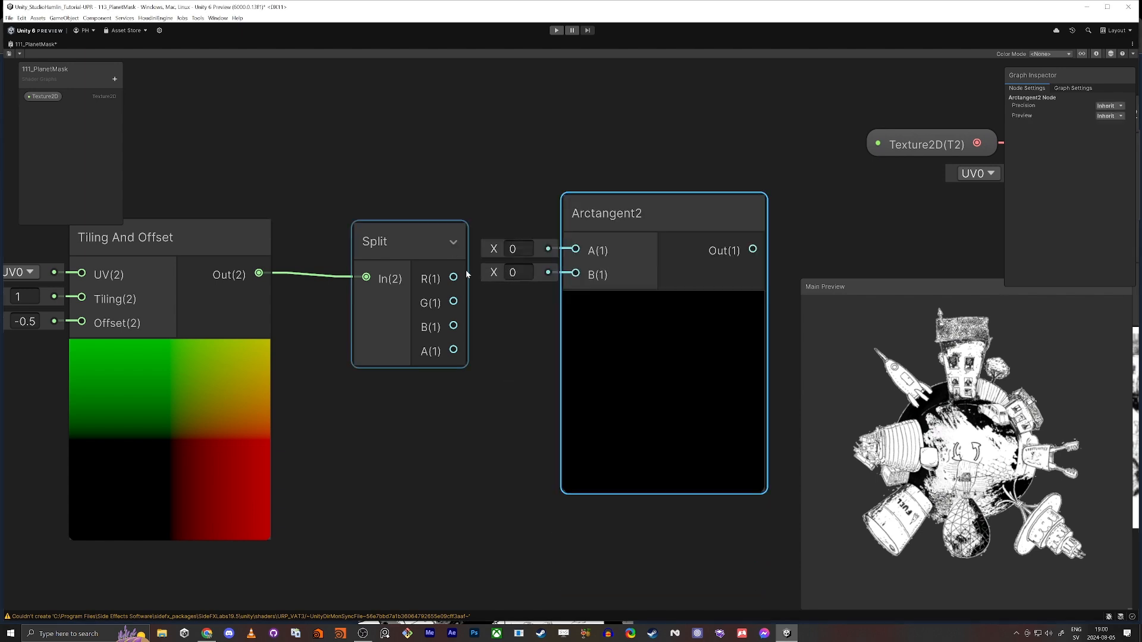
# Connect the Split node's R and G outputs to Arctangent2's A and B inputs, and move the three-node chain further left
pyautogui.moveTo(454, 278); pyautogui.dragTo(453, 303)
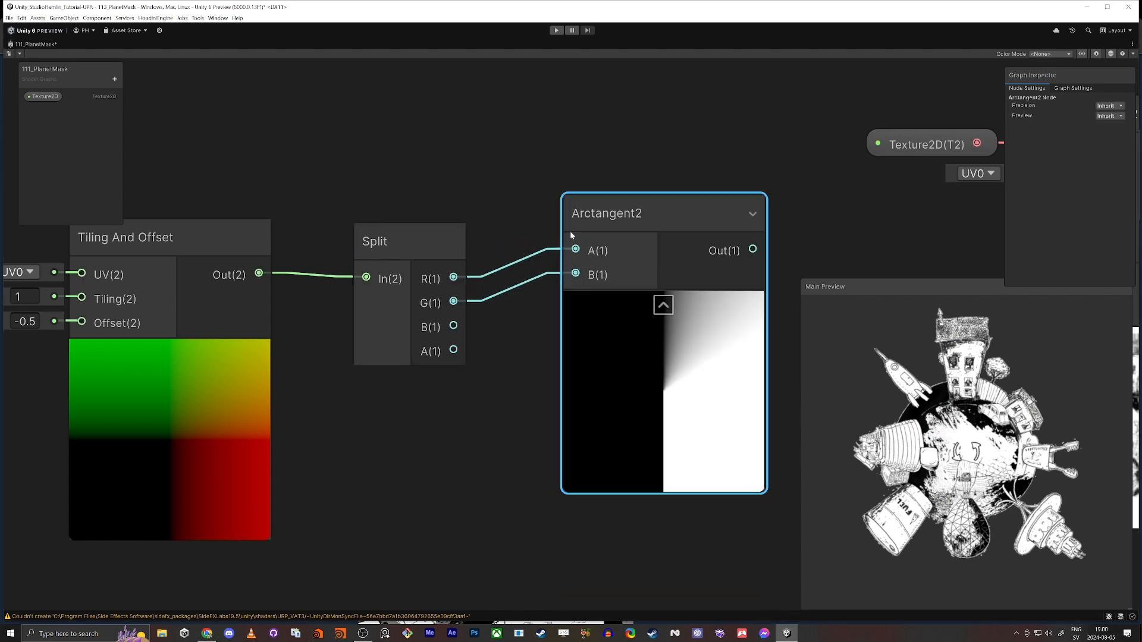
pyautogui.moveTo(628, 219); pyautogui.dragTo(649, 246)
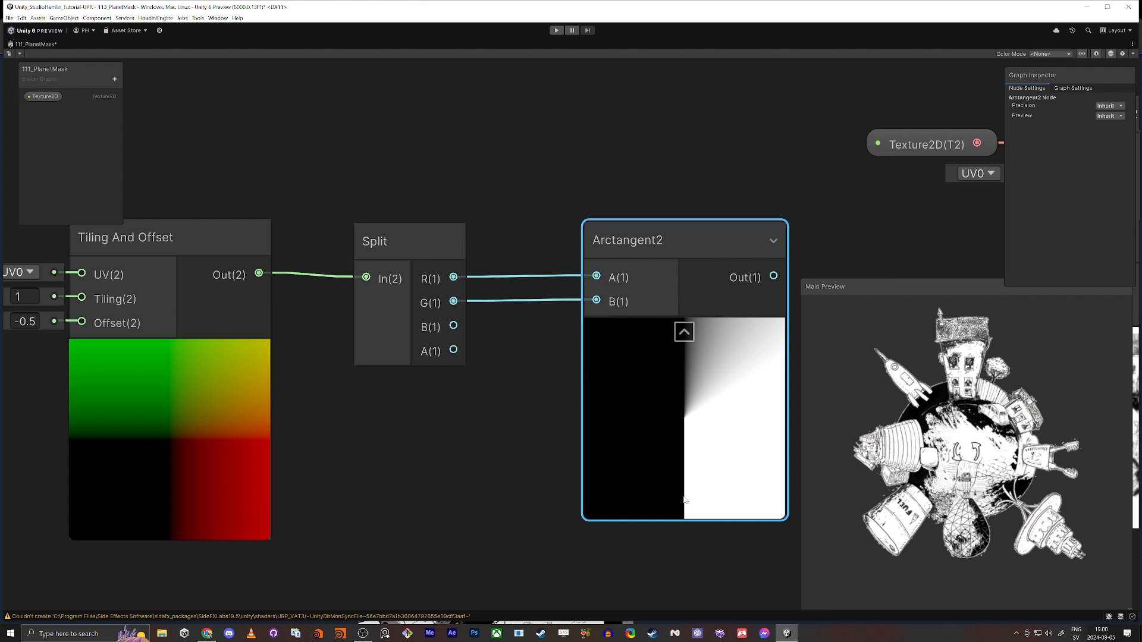
pyautogui.scroll(-2, 684, 499)
pyautogui.moveTo(614, 506); pyautogui.dragTo(555, 362, button='middle')
pyautogui.scroll(-2, 555, 362)
pyautogui.moveTo(296, 171); pyautogui.dragTo(569, 360)
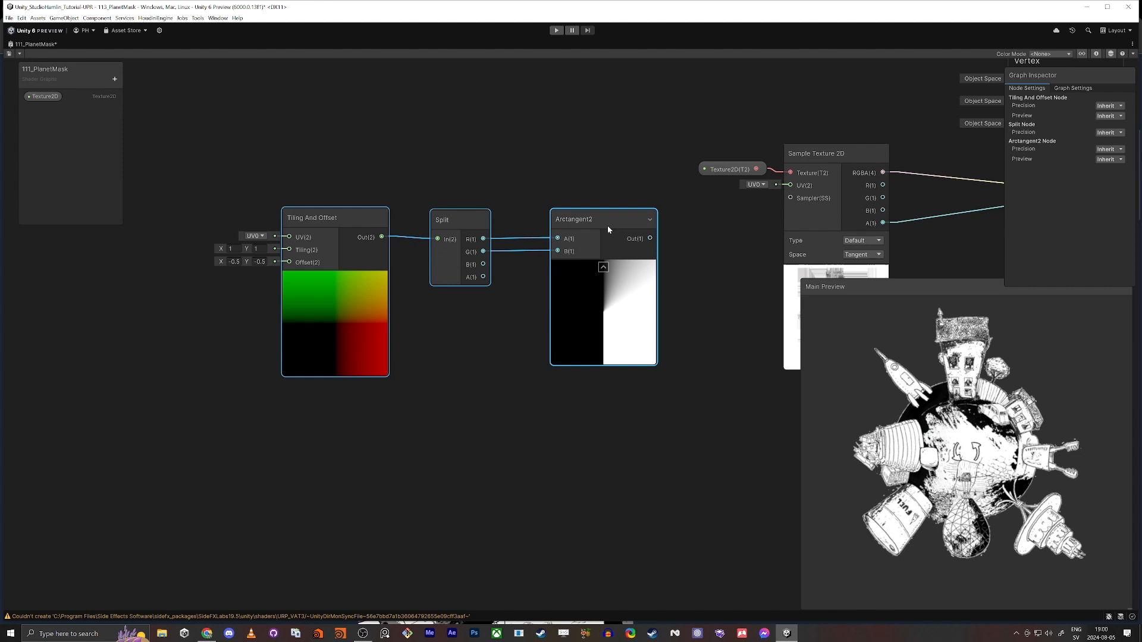
pyautogui.moveTo(608, 226); pyautogui.dragTo(384, 244)
pyautogui.moveTo(510, 320); pyautogui.dragTo(541, 346, button='middle')
# Add a Remap node fed by the Arctangent2 output and place it to the right of Arctangent2
pyautogui.press('space')
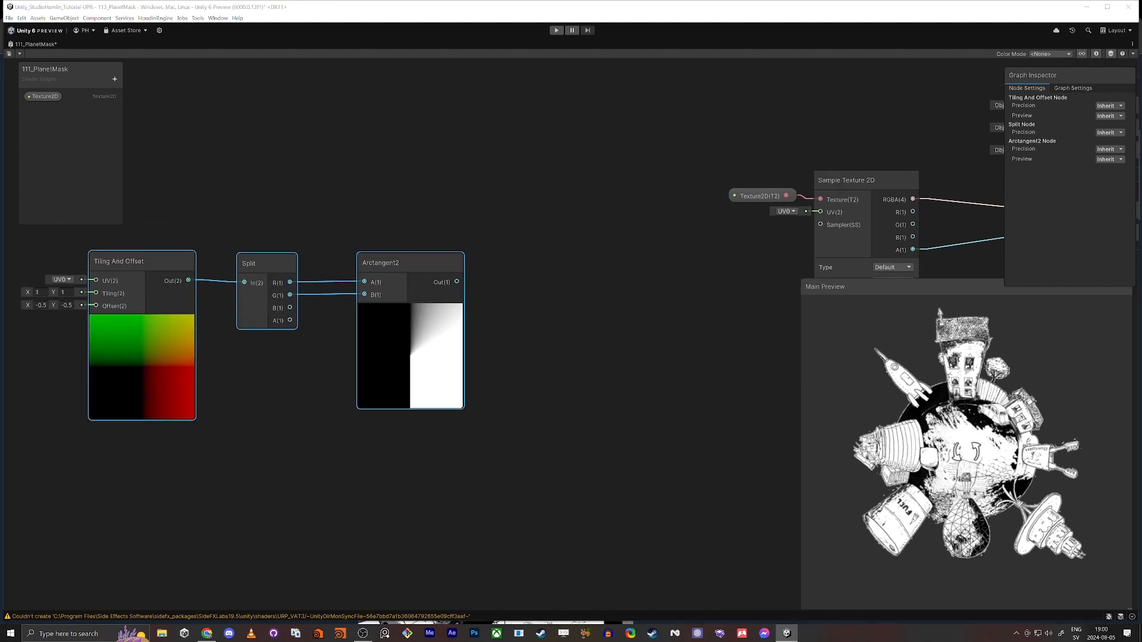
pyautogui.press('space')
pyautogui.write('remap')
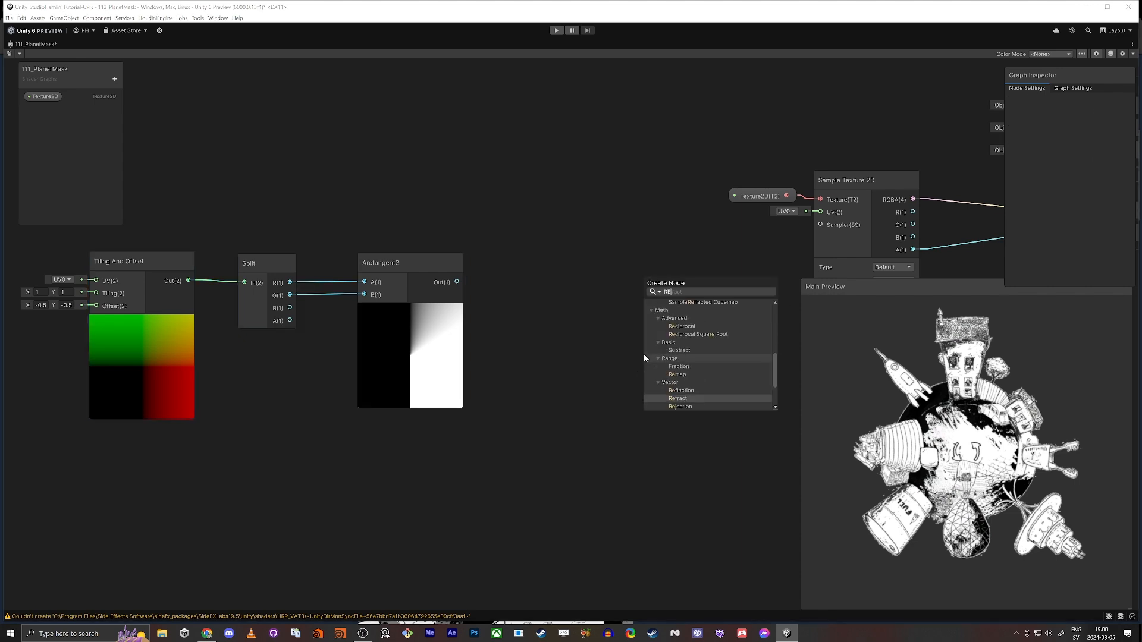
pyautogui.press('Return')
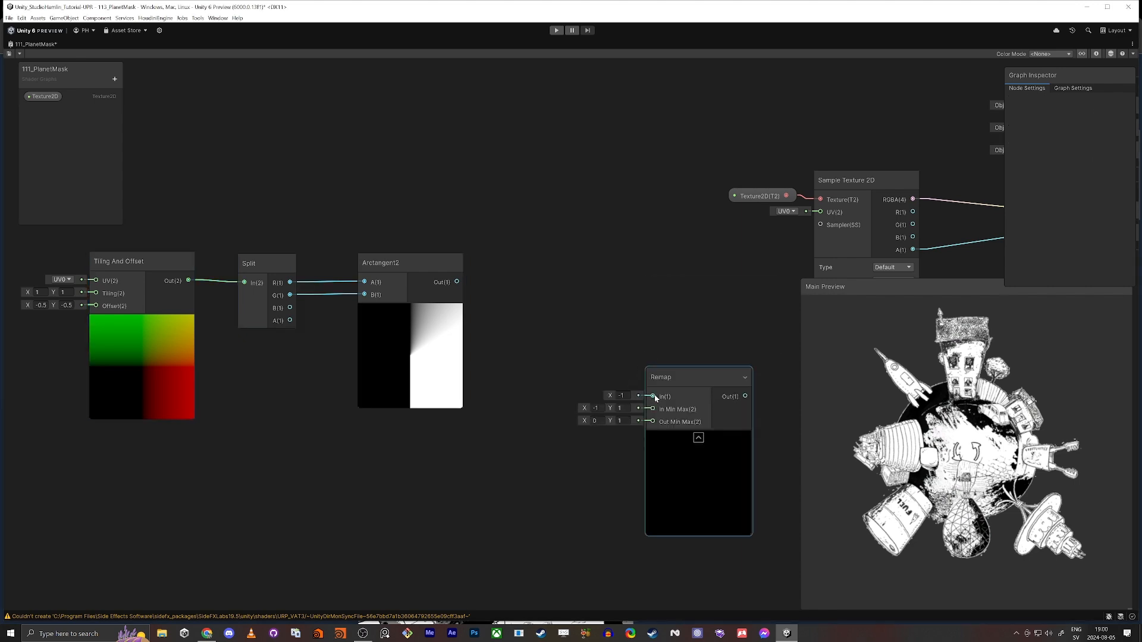
pyautogui.moveTo(652, 396); pyautogui.dragTo(457, 281)
pyautogui.moveTo(673, 376); pyautogui.dragTo(608, 266)
# Add a Constant node for PI and place it below the Arctangent2 node
pyautogui.click(470, 463)
pyautogui.press('space')
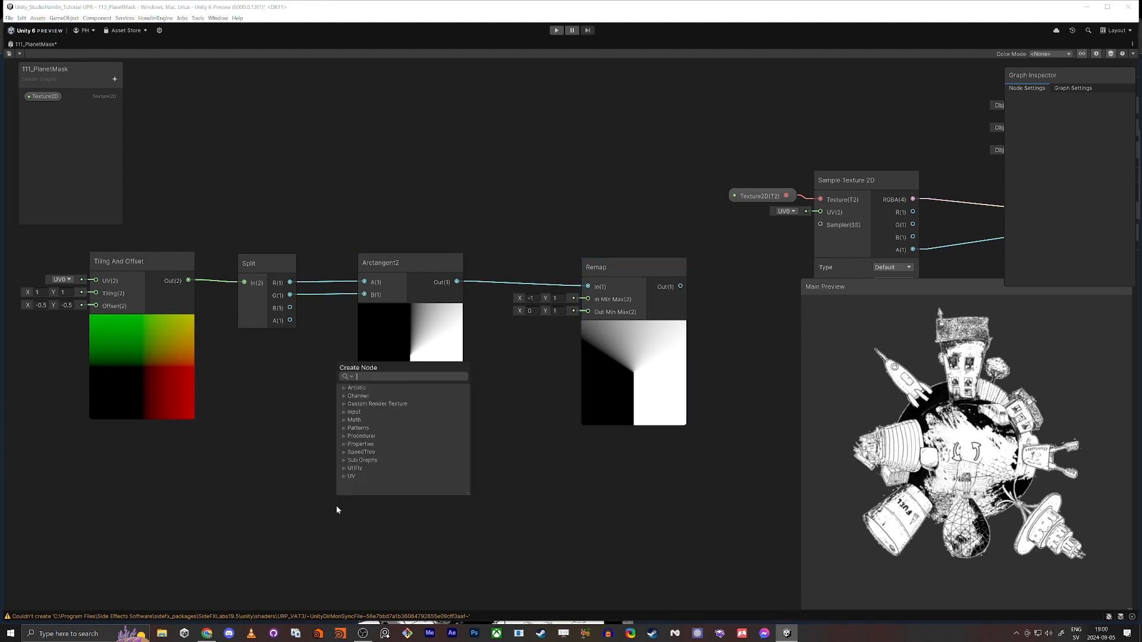
pyautogui.write('consta')
pyautogui.press('Return')
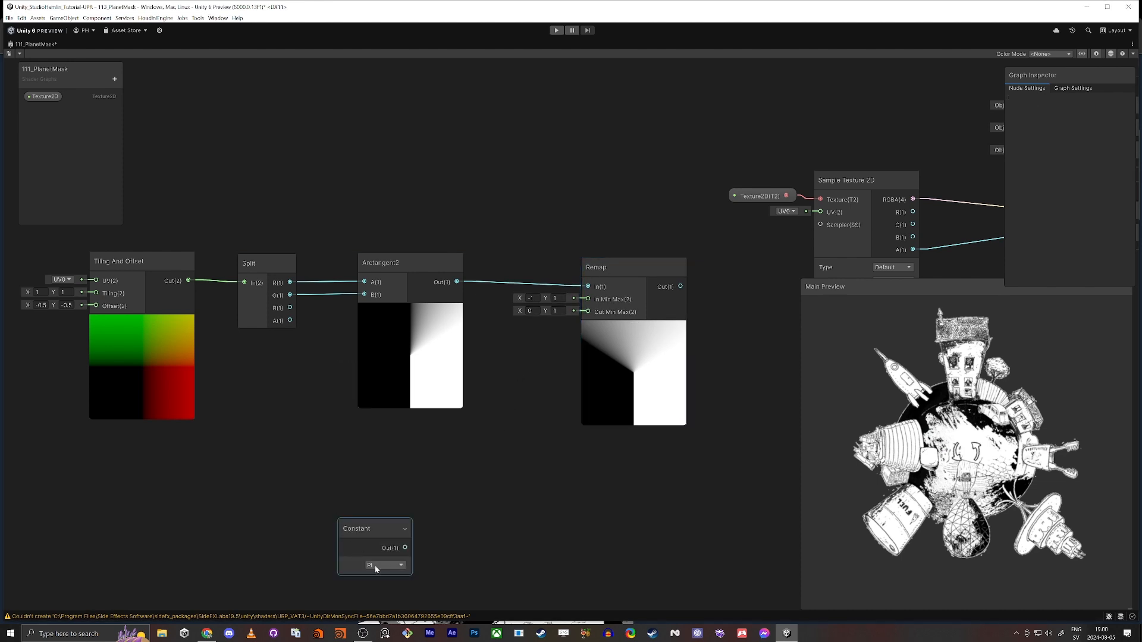
pyautogui.scroll(5, 370, 568)
pyautogui.scroll(-5, 362, 565)
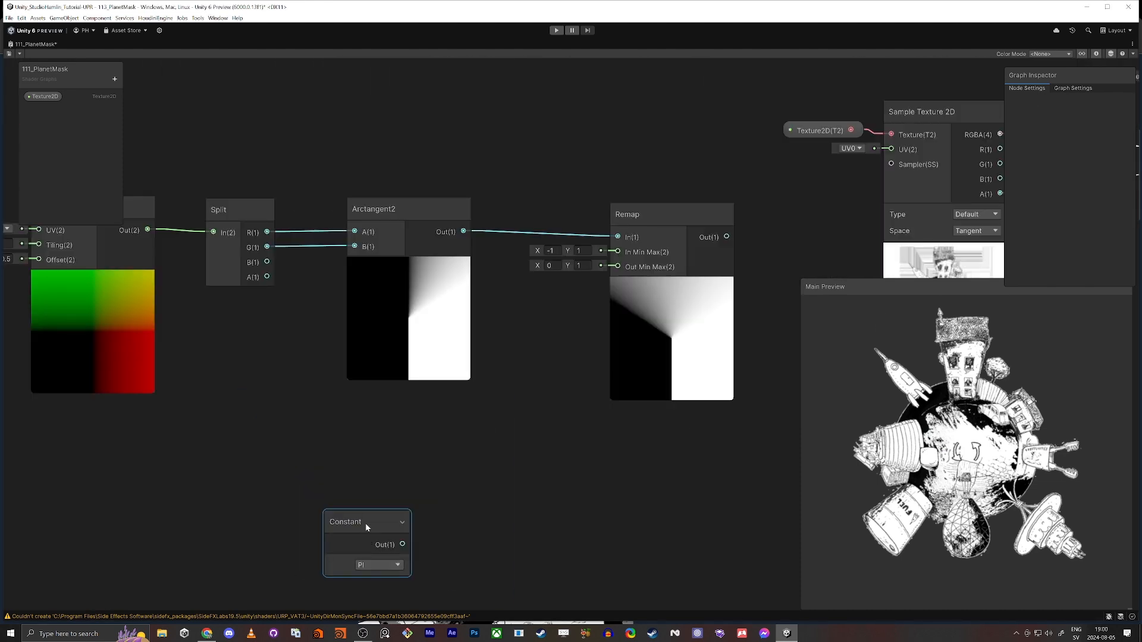
pyautogui.moveTo(366, 522); pyautogui.dragTo(329, 429)
pyautogui.scroll(3, 453, 464)
pyautogui.moveTo(453, 465); pyautogui.dragTo(515, 403, button='middle')
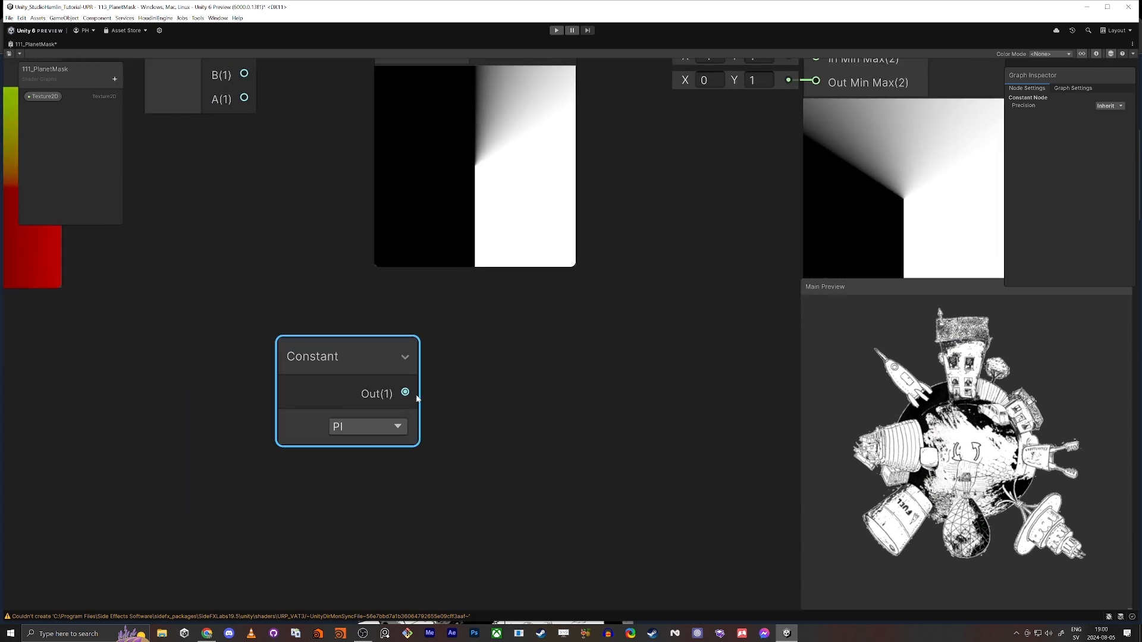
# Feed the PI constant into a new Negate node placed to its lower right
pyautogui.moveTo(405, 393); pyautogui.dragTo(477, 499)
pyautogui.write('negate')
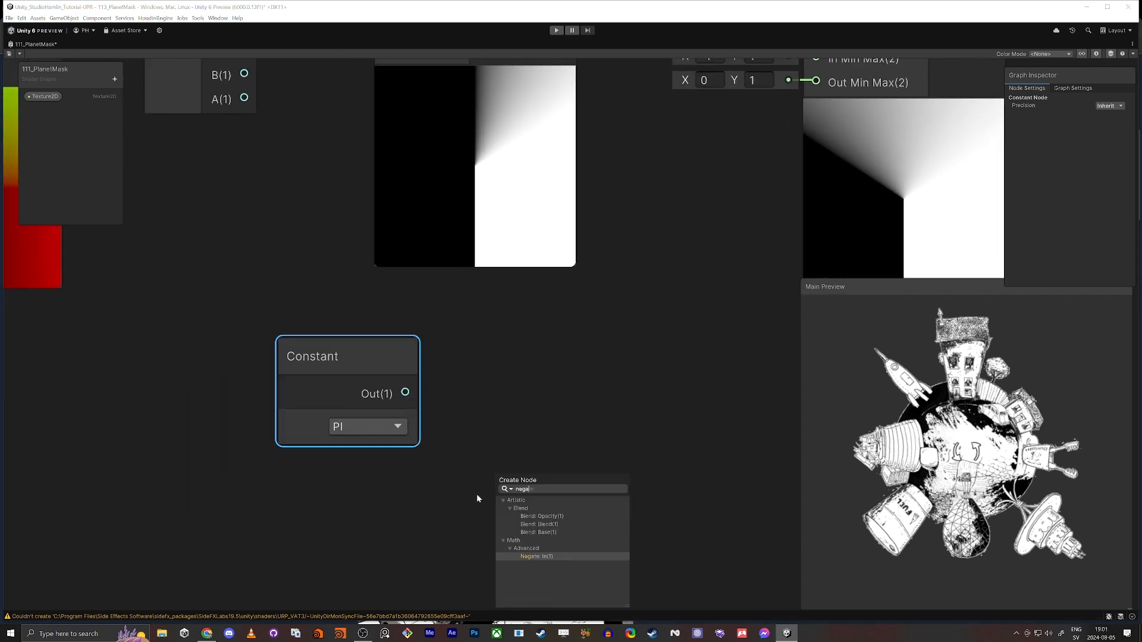
pyautogui.press('Return')
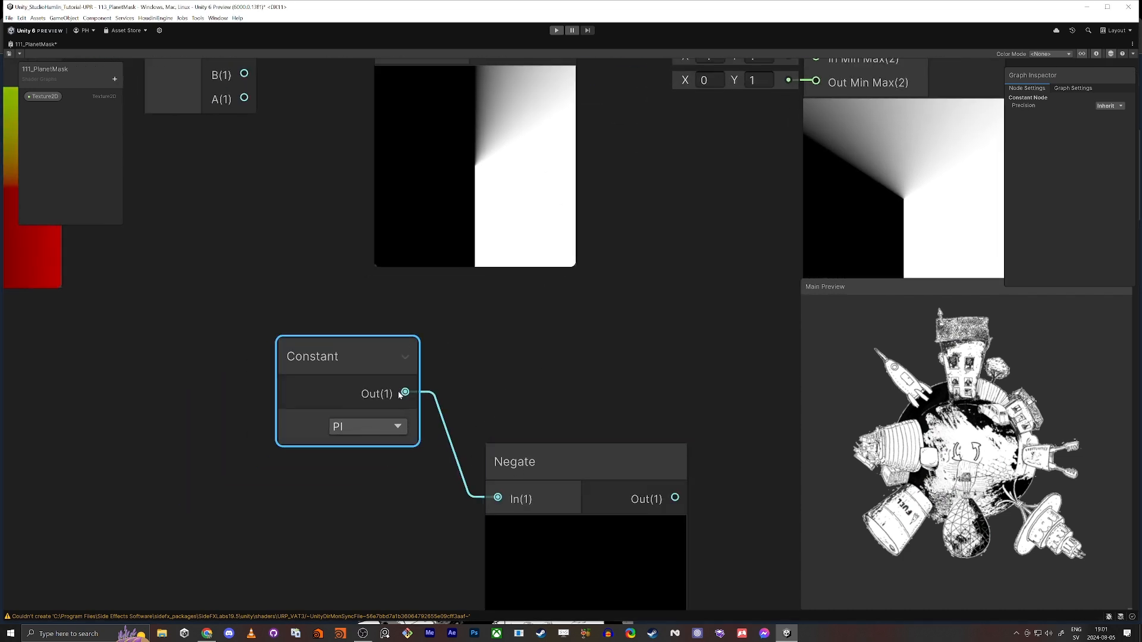
# Create a Vector 2 node with the PI constant feeding X and the Negate output feeding Y
pyautogui.moveTo(405, 392); pyautogui.dragTo(633, 366)
pyautogui.write('vec')
pyautogui.press('Down')
pyautogui.press('Return')
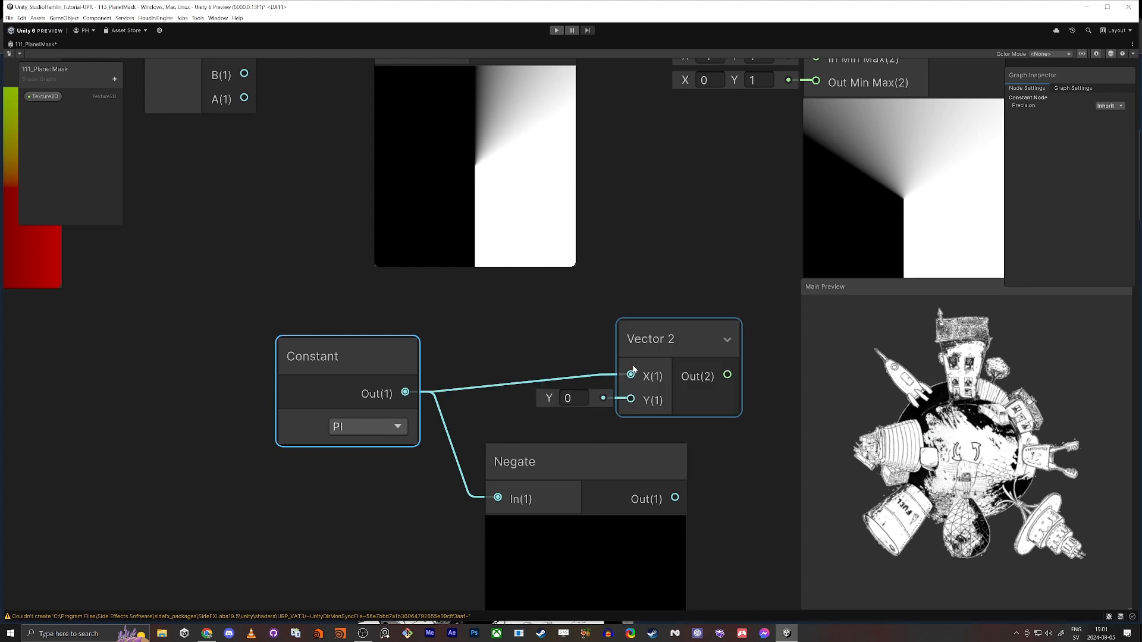
pyautogui.moveTo(632, 404); pyautogui.dragTo(675, 498)
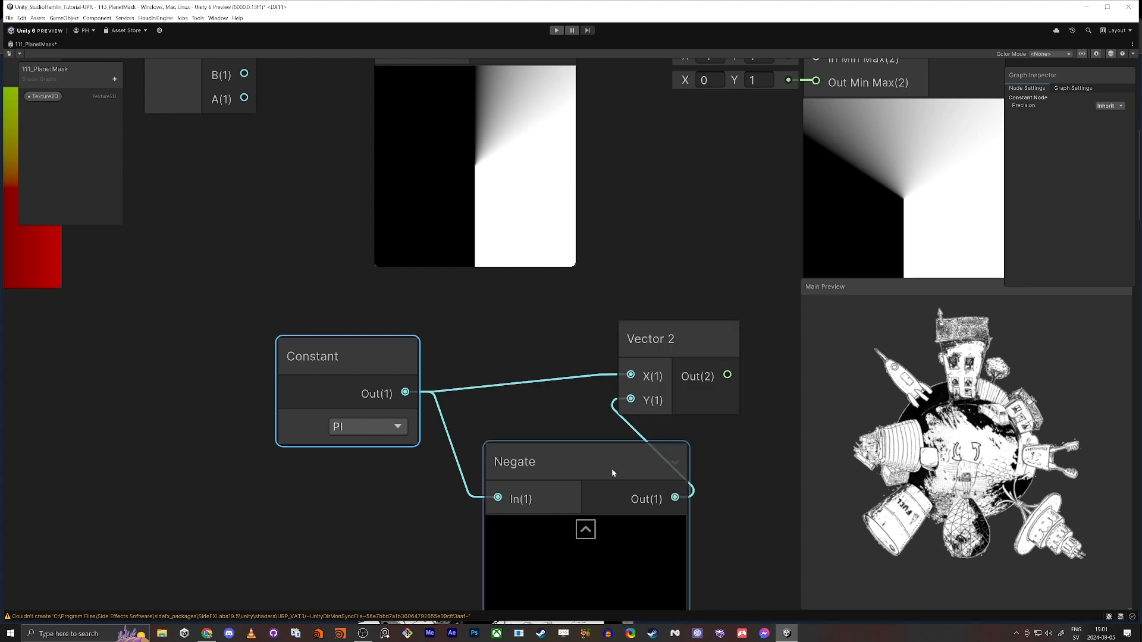
# Collapse the Negate node's preview and line up the Constant, Negate and Vector 2 nodes below the main chain
pyautogui.moveTo(612, 469); pyautogui.dragTo(536, 460)
pyautogui.click(557, 539)
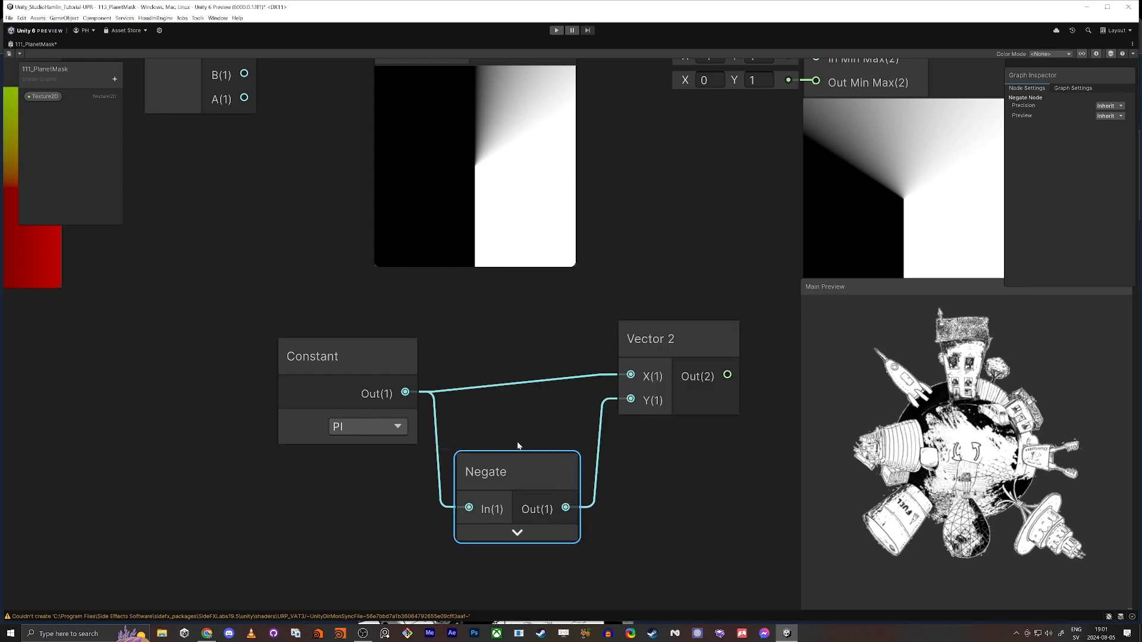
pyautogui.scroll(-5, 480, 344)
pyautogui.moveTo(480, 344); pyautogui.dragTo(384, 405, button='middle')
pyautogui.moveTo(315, 413); pyautogui.dragTo(314, 409)
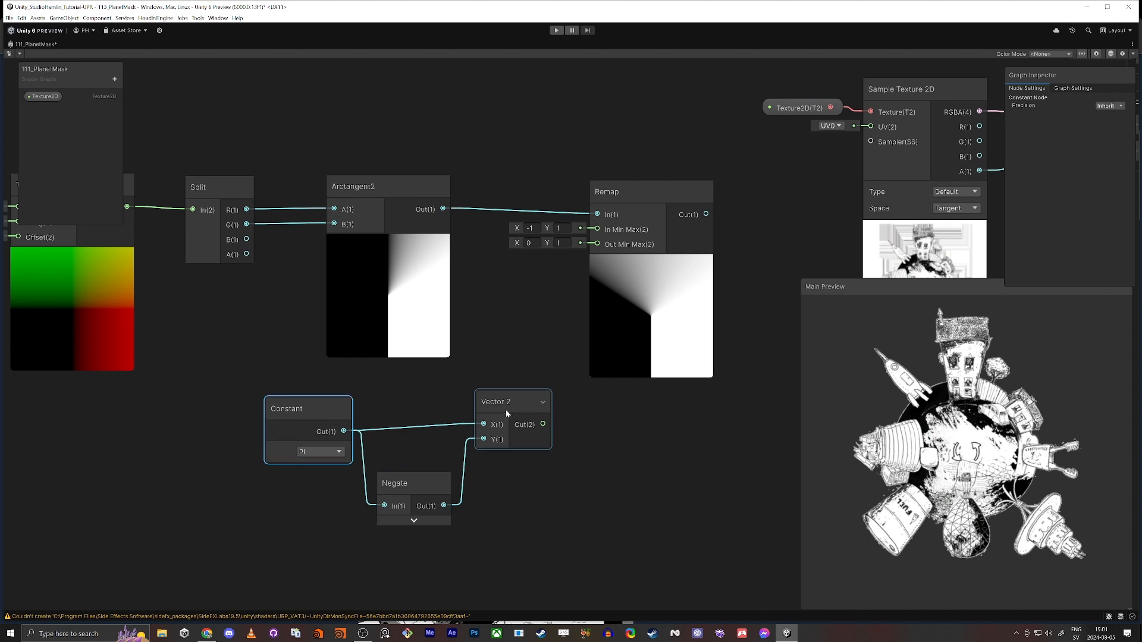
pyautogui.moveTo(506, 409); pyautogui.dragTo(508, 410)
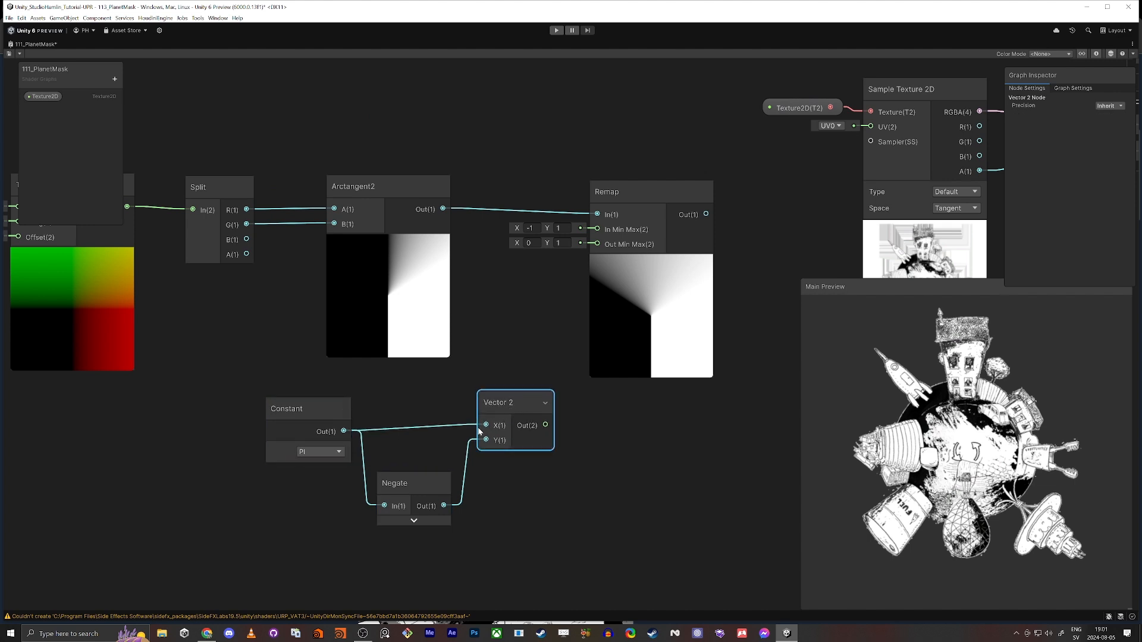
pyautogui.moveTo(517, 394); pyautogui.dragTo(514, 408)
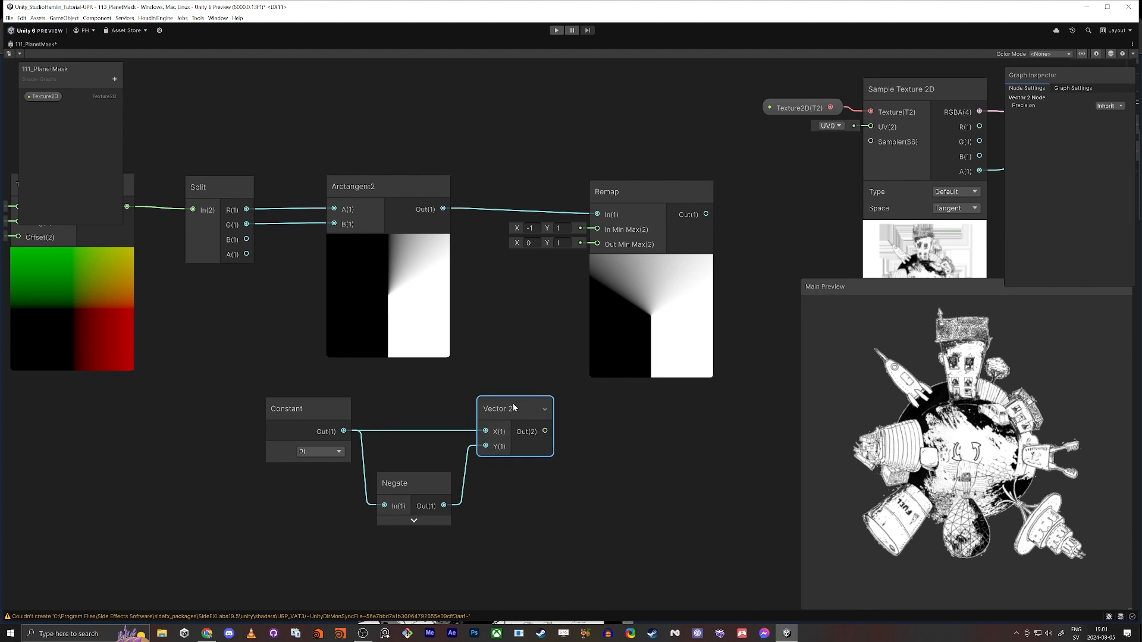
# Swap the Vector 2 inputs so the Negate output feeds X and the PI constant feeds Y
pyautogui.click(471, 448)
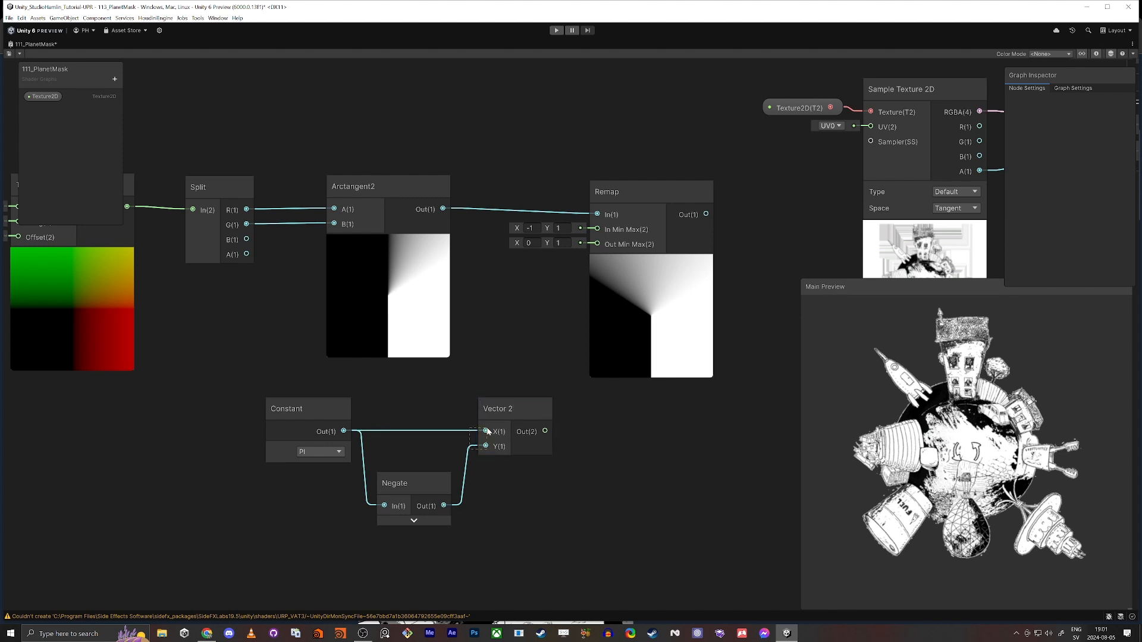
pyautogui.moveTo(471, 448); pyautogui.dragTo(486, 431)
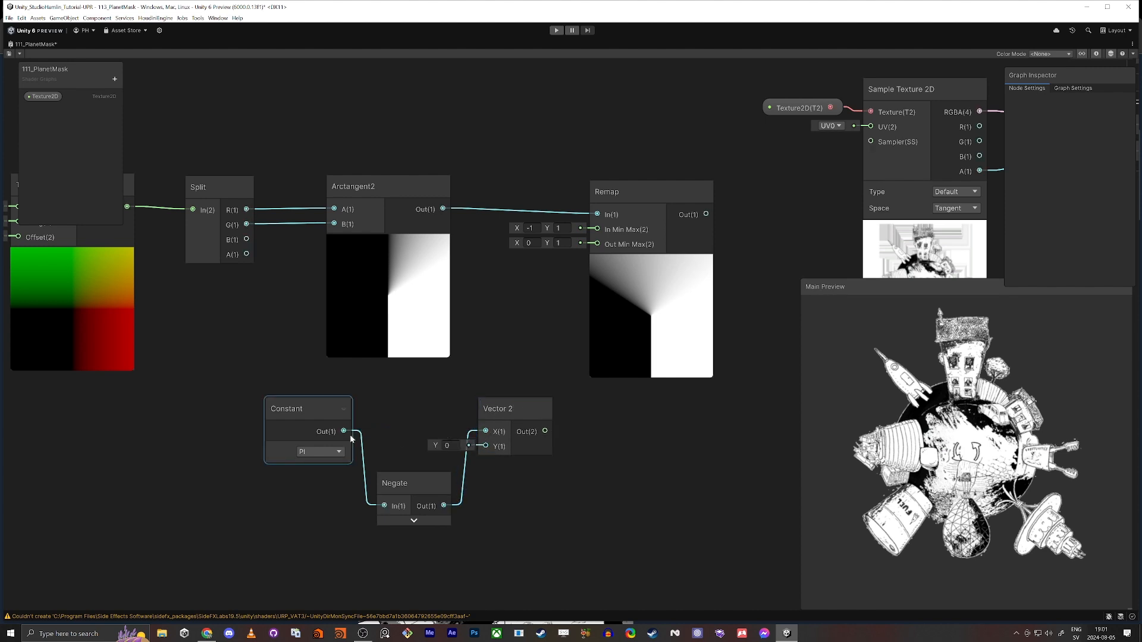
pyautogui.moveTo(344, 431); pyautogui.dragTo(486, 447)
# Move the Negate node above the Constant-to-Vector 2 connection and shift all three nodes down and left as a group
pyautogui.moveTo(428, 479); pyautogui.dragTo(426, 381)
pyautogui.click(304, 419)
pyautogui.moveTo(261, 374); pyautogui.dragTo(555, 435)
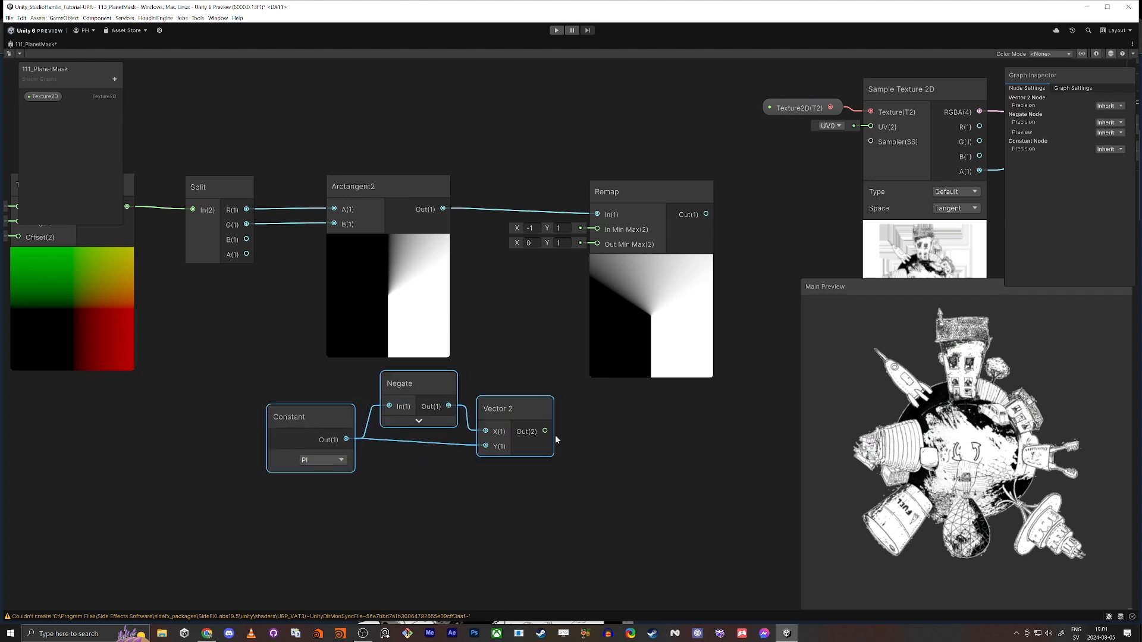
pyautogui.moveTo(487, 397); pyautogui.dragTo(431, 426)
pyautogui.click(533, 387)
# Connect the Vector 2 output to the Remap node's In Min Max input
pyautogui.moveTo(489, 460); pyautogui.dragTo(597, 230)
pyautogui.click(628, 350)
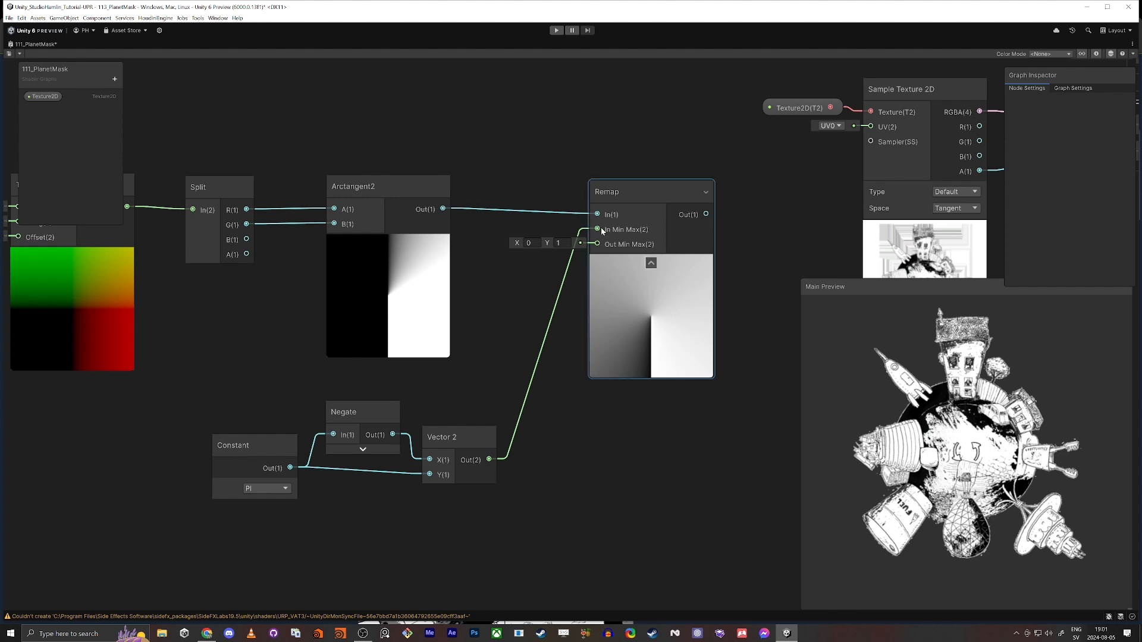
pyautogui.press('Return')
# Move the whole mask node chain left, away from the texture sampling nodes
pyautogui.scroll(-4, 597, 461)
pyautogui.moveTo(593, 457); pyautogui.dragTo(559, 411, button='middle')
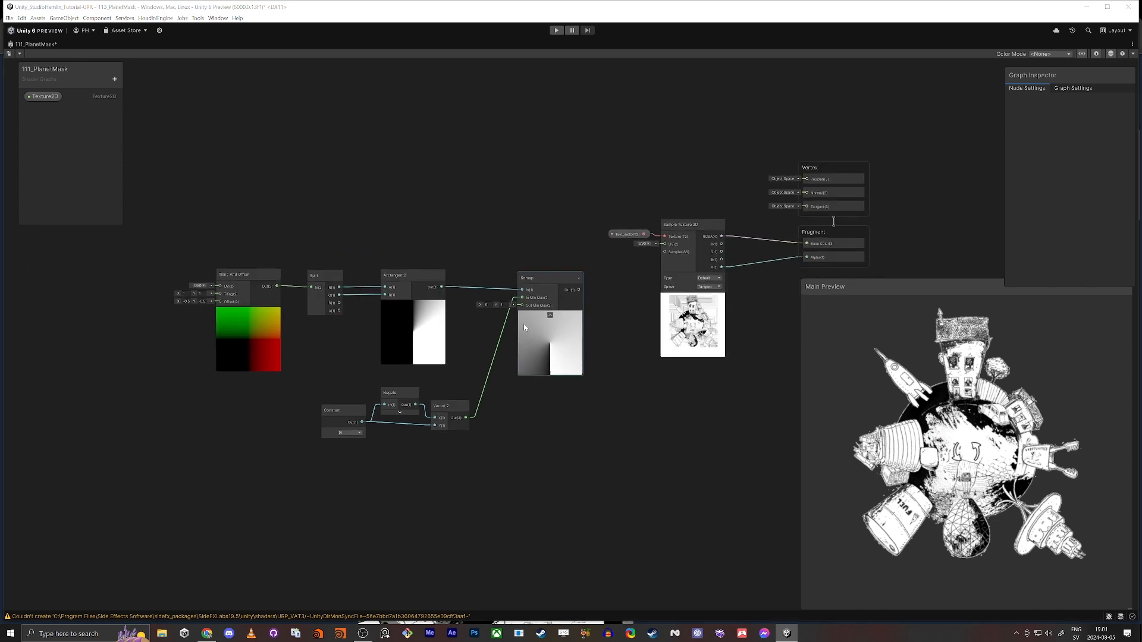
pyautogui.moveTo(202, 224); pyautogui.dragTo(534, 515)
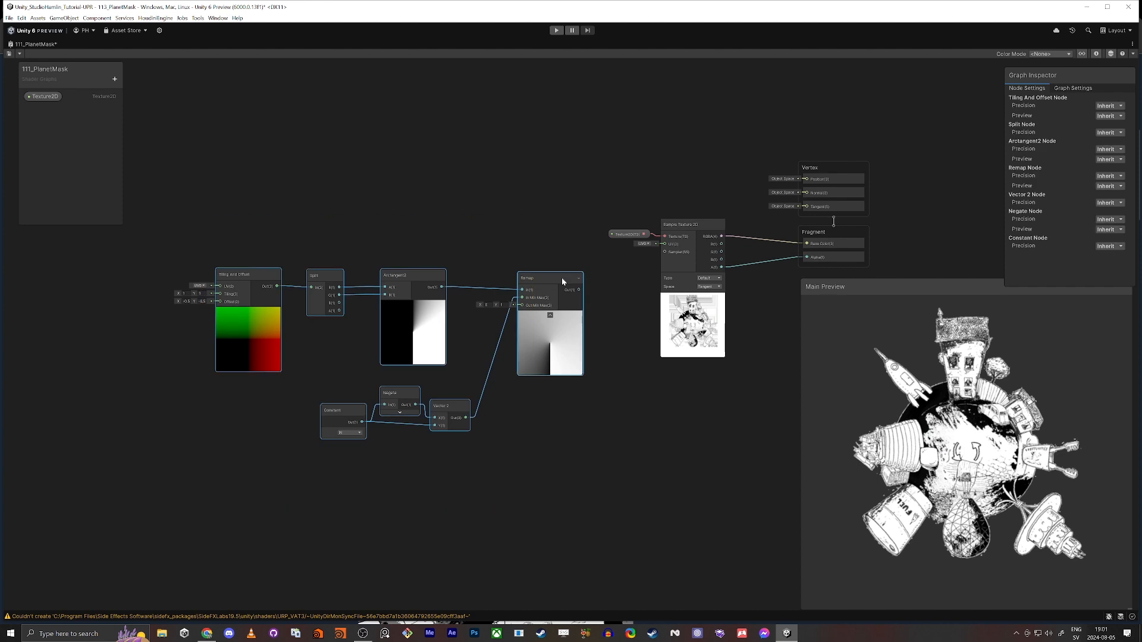
pyautogui.moveTo(568, 279); pyautogui.dragTo(391, 290)
# Feed the Remap output into a new Ceiling node and place it to the right of Remap
pyautogui.moveTo(463, 351); pyautogui.dragTo(599, 364, button='middle')
pyautogui.scroll(4, 600, 364)
pyautogui.click(599, 363)
pyautogui.moveTo(499, 288); pyautogui.dragTo(654, 281)
pyautogui.write('ceil')
pyautogui.press('Return')
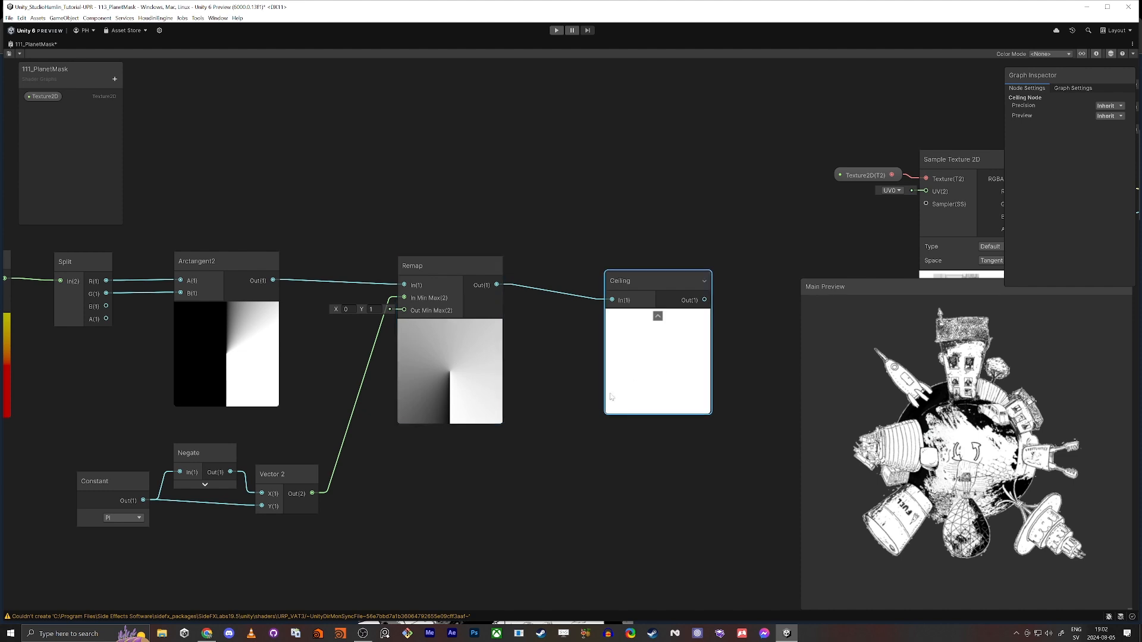
pyautogui.moveTo(660, 280); pyautogui.dragTo(681, 267)
# Try reversing the Remap node's Out Min Max to X 1 and Y 0, and undo the change
pyautogui.moveTo(471, 167); pyautogui.dragTo(622, 125, button='middle')
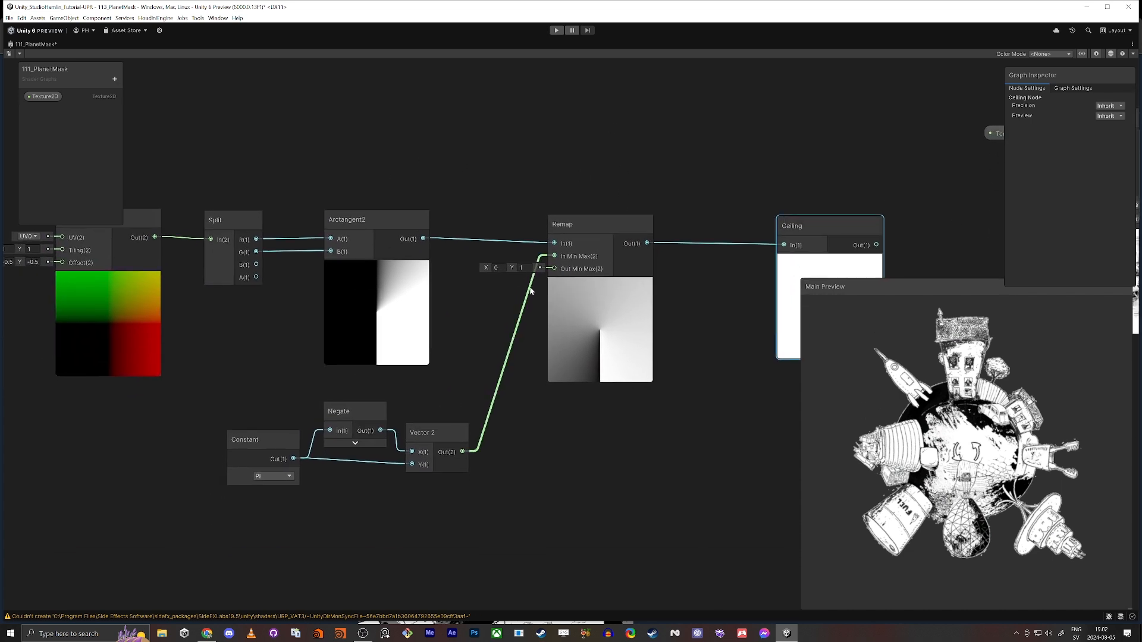
pyautogui.click(494, 269)
pyautogui.write('1')
pyautogui.press('Tab')
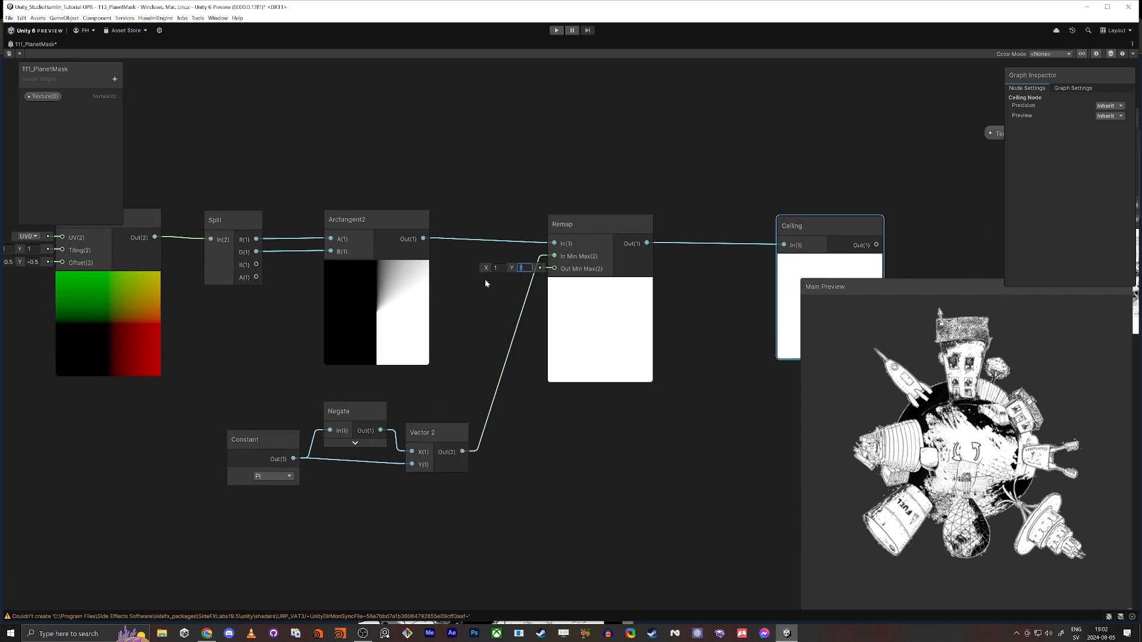
pyautogui.write('0')
pyautogui.press('Tab')
pyautogui.press('a')
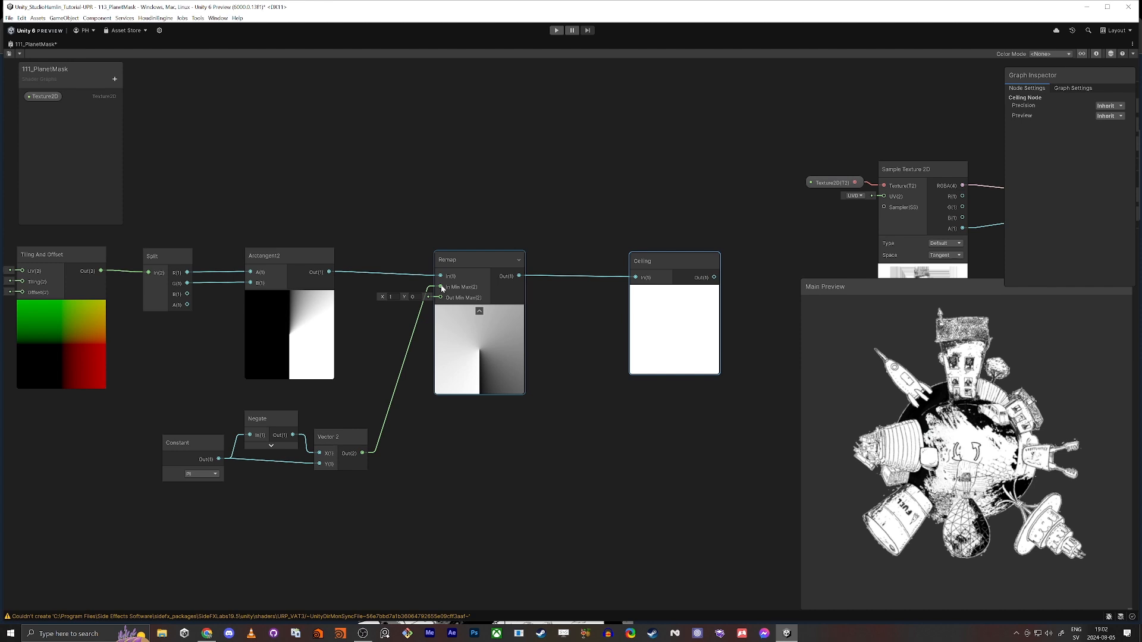
pyautogui.hotkey('ctrl', 'z')
pyautogui.hotkey('ctrl', 'z')
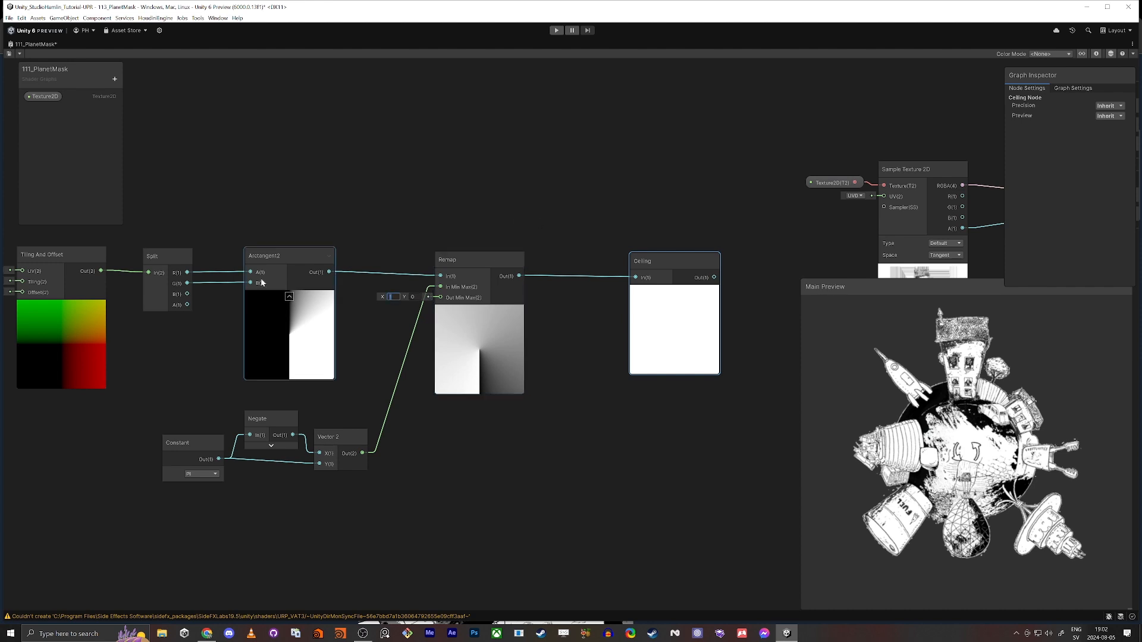
# Create an Add node above the Remap and Ceiling nodes and connect the Remap output to its B input
pyautogui.moveTo(586, 160); pyautogui.dragTo(516, 342, button='middle')
pyautogui.click(495, 343)
pyautogui.press('space')
pyautogui.write('add')
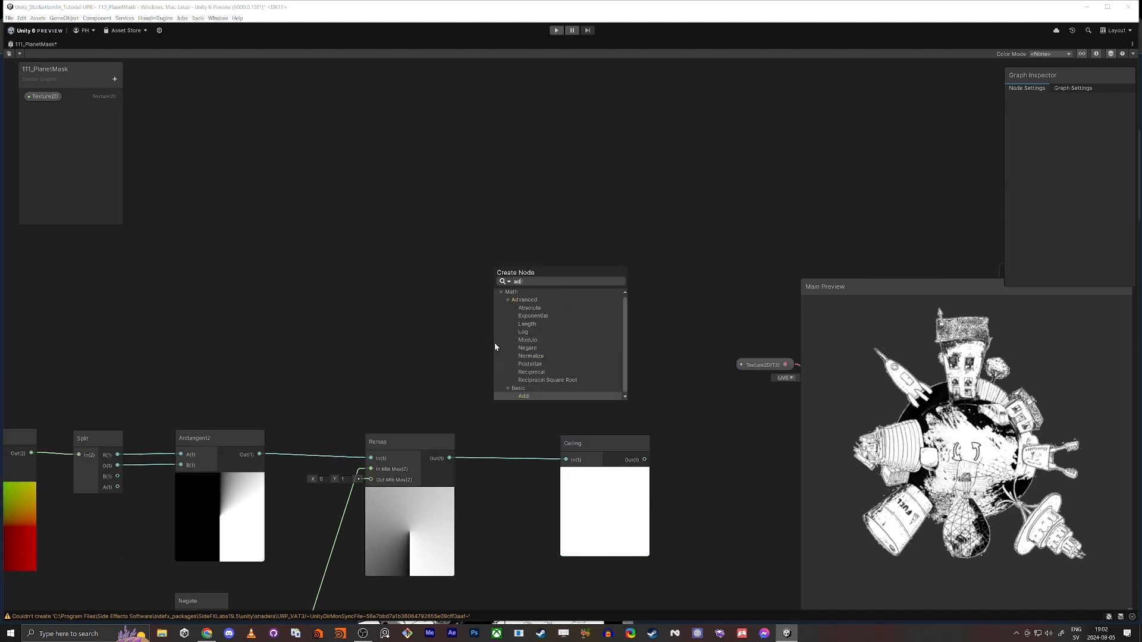
pyautogui.press('Return')
pyautogui.moveTo(449, 458); pyautogui.dragTo(501, 391)
pyautogui.moveTo(516, 365); pyautogui.dragTo(494, 370)
# Connect the Add output to the Ceiling input and set the Add node's A value to about -0.3
pyautogui.click(615, 445)
pyautogui.moveTo(616, 445); pyautogui.dragTo(538, 398)
pyautogui.moveTo(457, 405); pyautogui.dragTo(452, 406)
pyautogui.moveTo(453, 406); pyautogui.dragTo(291, 266, button='middle')
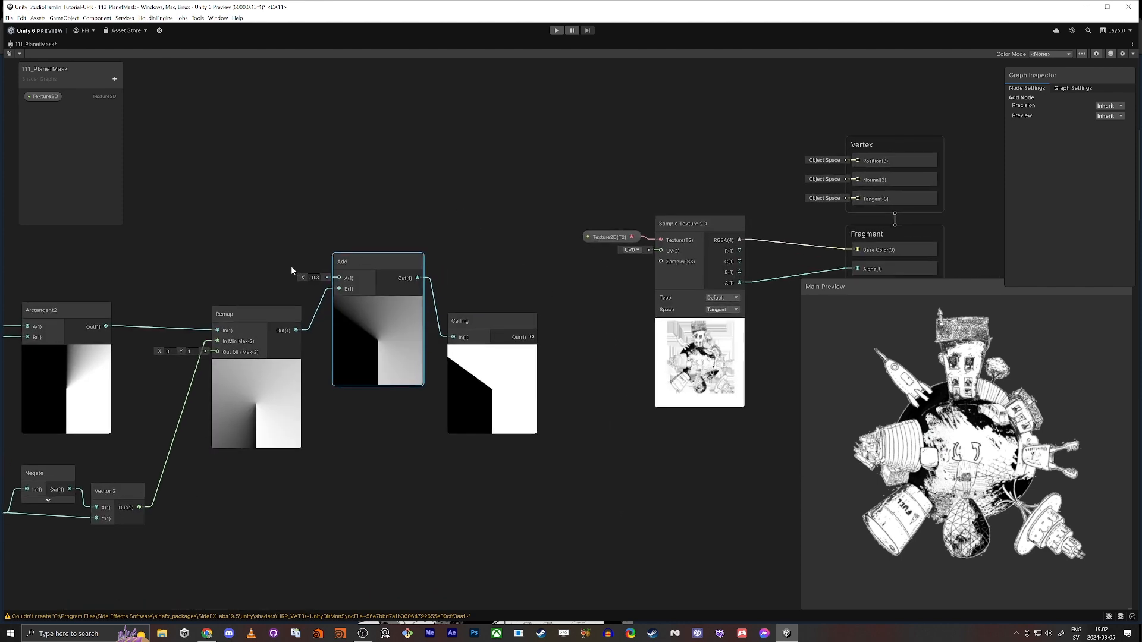
# Move the Sample Texture 2D node up and left, clear of the space between Ceiling and Fragment
pyautogui.scroll(-3, 340, 318)
pyautogui.moveTo(342, 402); pyautogui.dragTo(509, 369, button='middle')
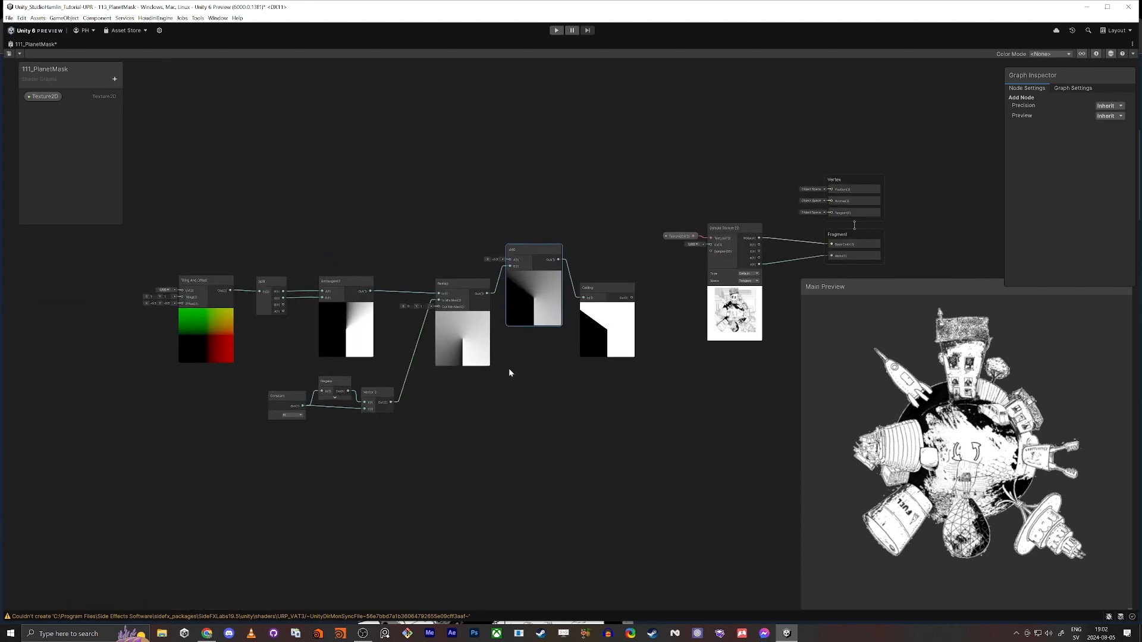
pyautogui.scroll(4, 667, 331)
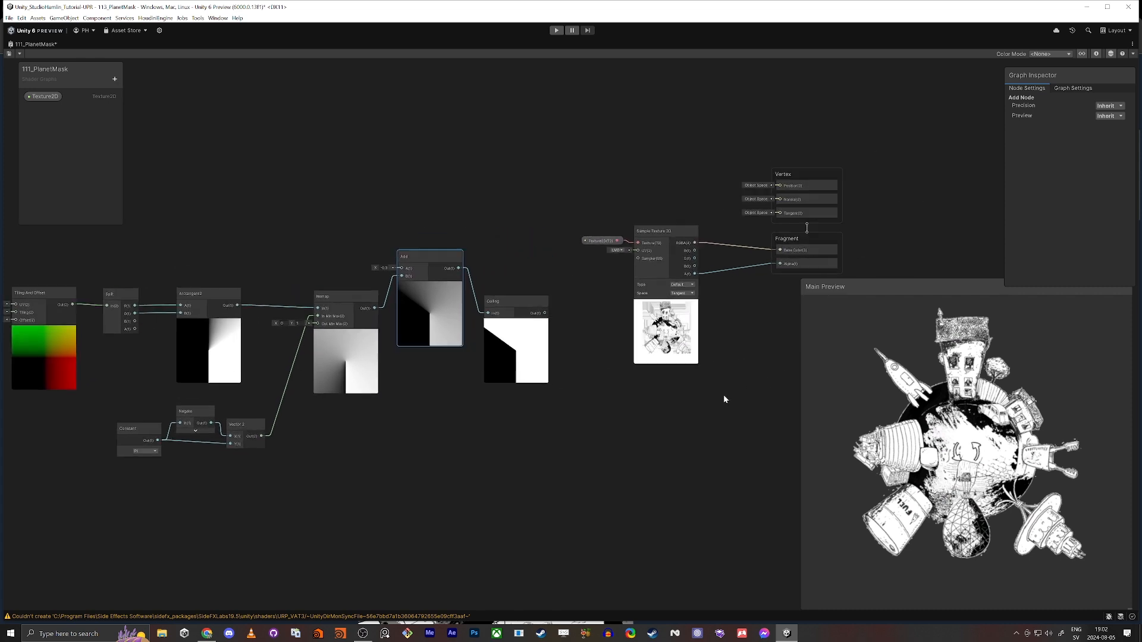
pyautogui.moveTo(613, 254); pyautogui.dragTo(523, 159)
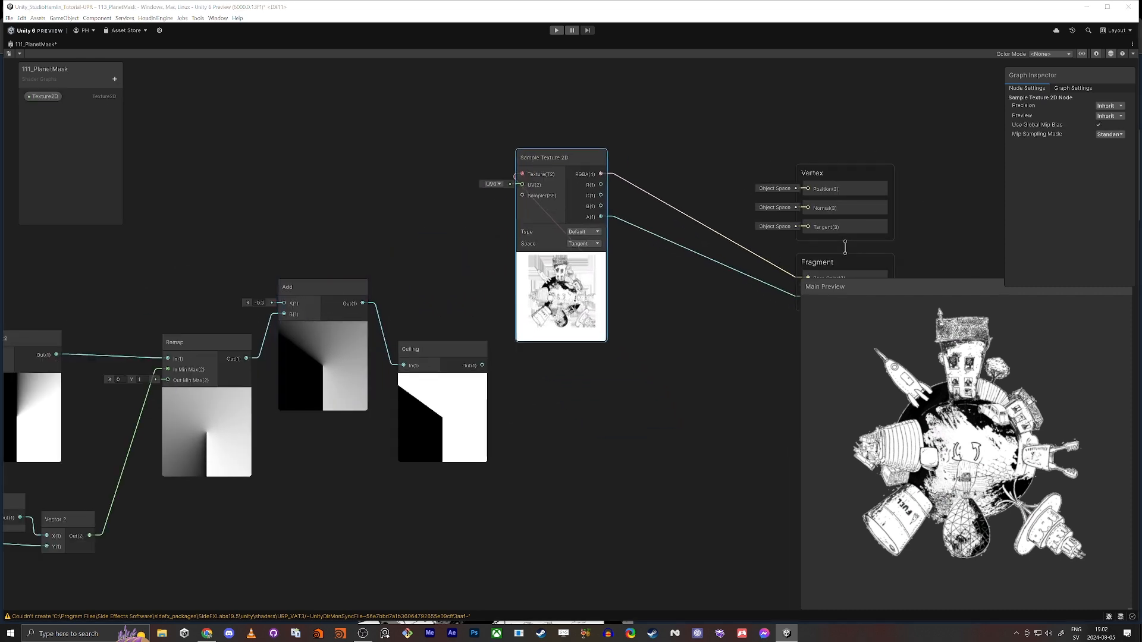
# Create a Multiply node in the space between the Ceiling node and the Fragment block
pyautogui.click(727, 377)
pyautogui.press('space')
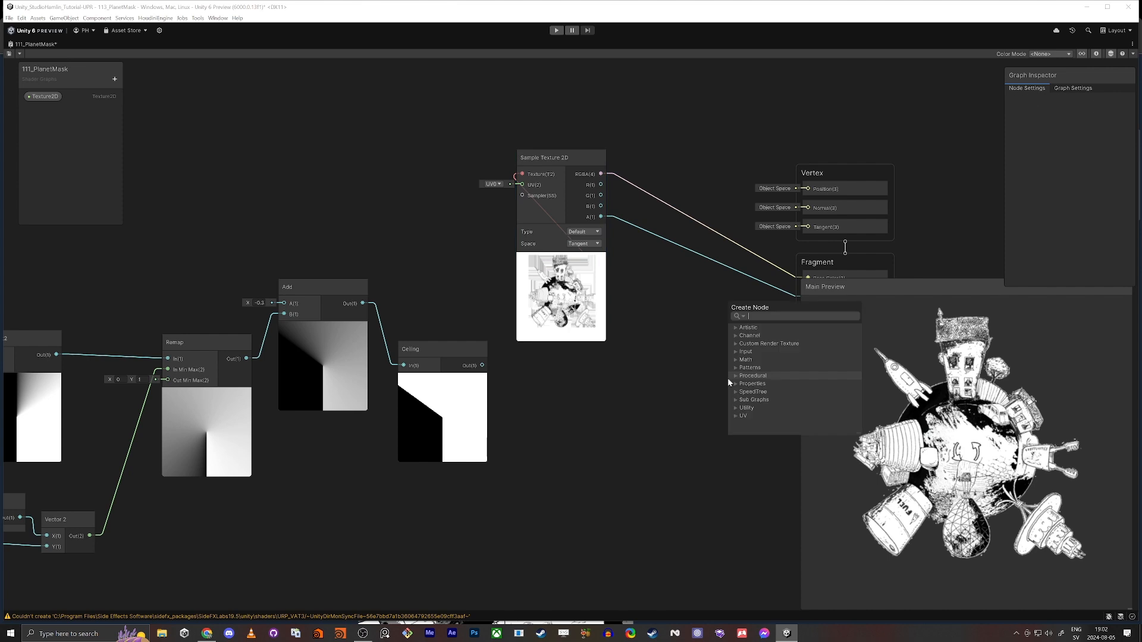
pyautogui.write('mul')
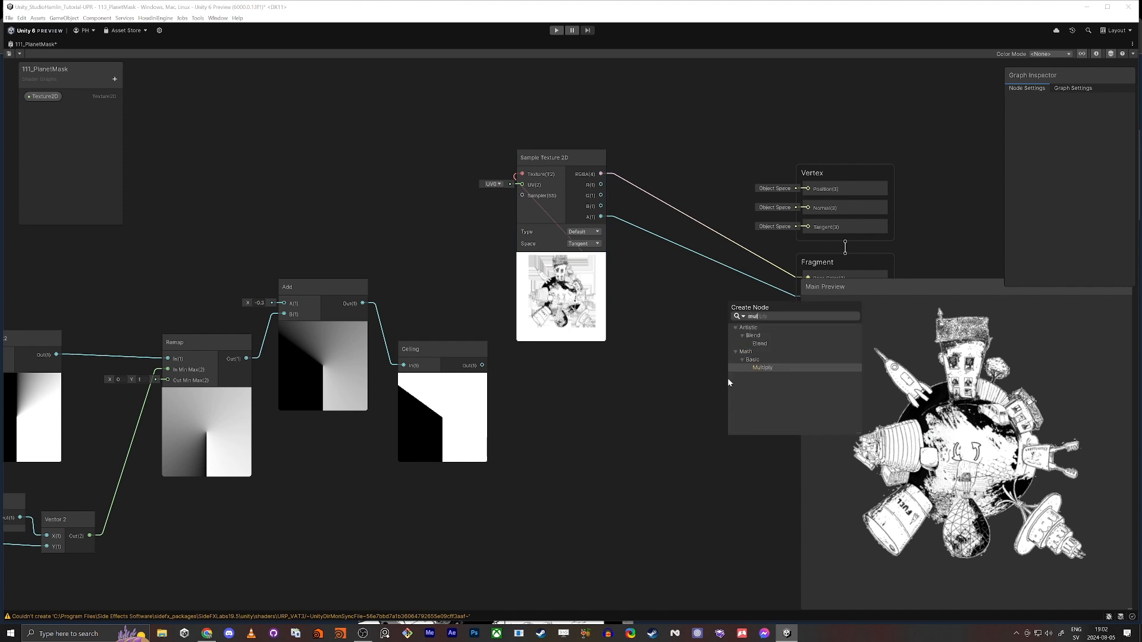
pyautogui.press('Return')
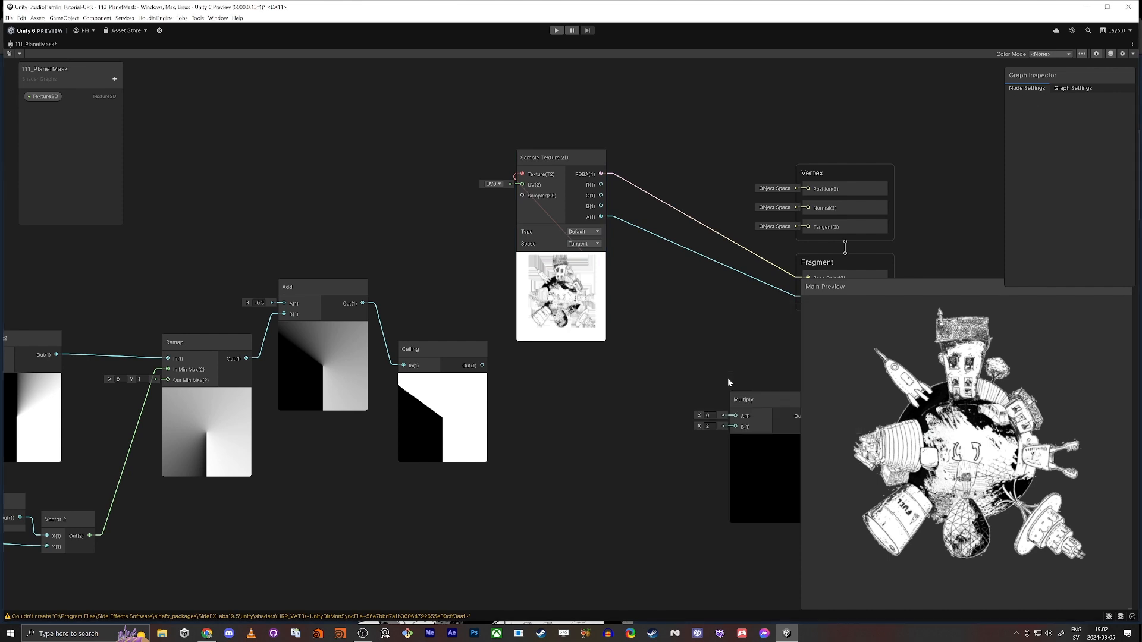
# Collapse the Sample Texture 2D node's preview and unused ports, and arrange it with its Texture2D property above the Multiply node
pyautogui.moveTo(571, 172); pyautogui.dragTo(643, 290)
pyautogui.click(555, 266)
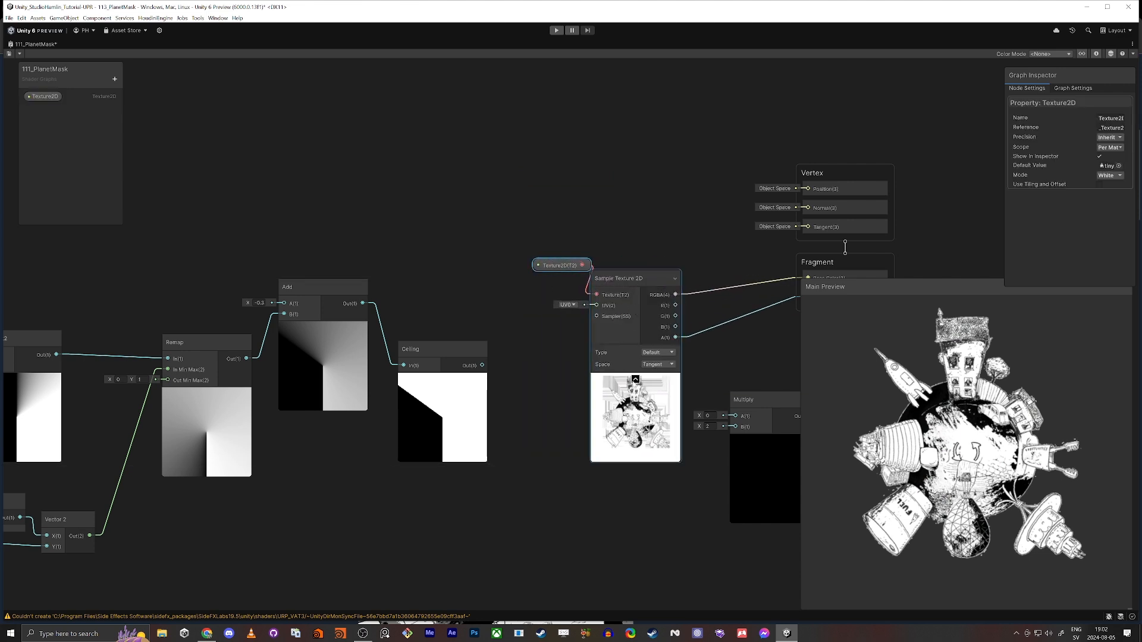
pyautogui.click(635, 380)
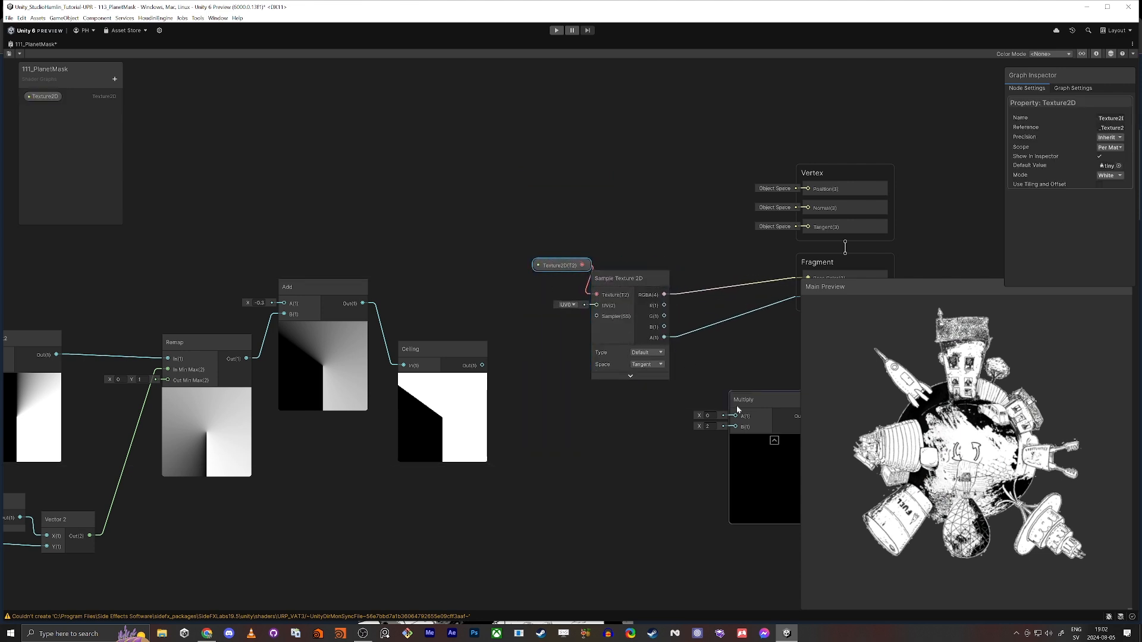
pyautogui.click(661, 278)
pyautogui.moveTo(556, 267); pyautogui.dragTo(522, 295)
pyautogui.moveTo(508, 223); pyautogui.dragTo(581, 243)
pyautogui.moveTo(769, 401); pyautogui.dragTo(661, 340)
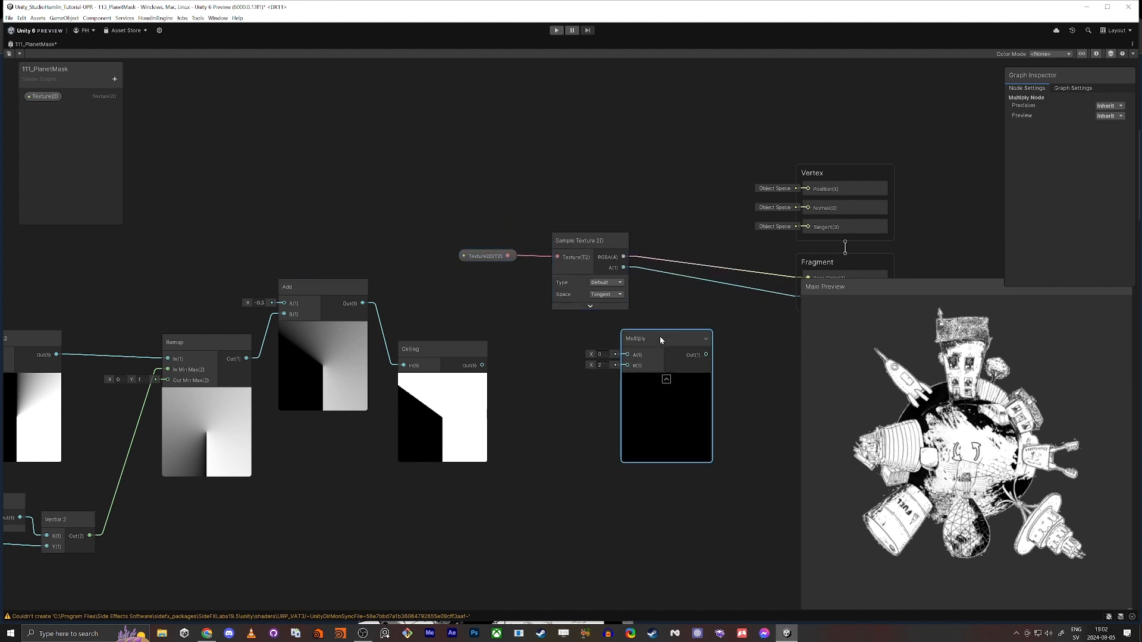
# Connect the texture's RGBA to Multiply A and the Ceiling output to B, and feed the Multiply output into Base Color
pyautogui.moveTo(623, 257); pyautogui.dragTo(627, 354)
pyautogui.moveTo(743, 365); pyautogui.dragTo(688, 357, button='middle')
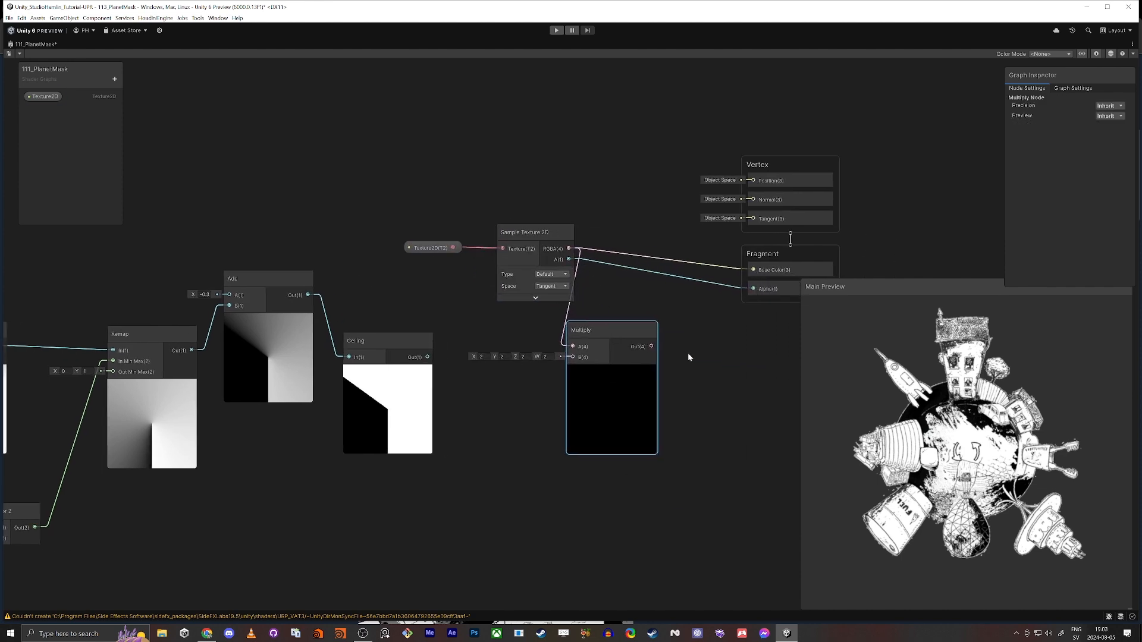
pyautogui.moveTo(652, 347); pyautogui.dragTo(753, 271)
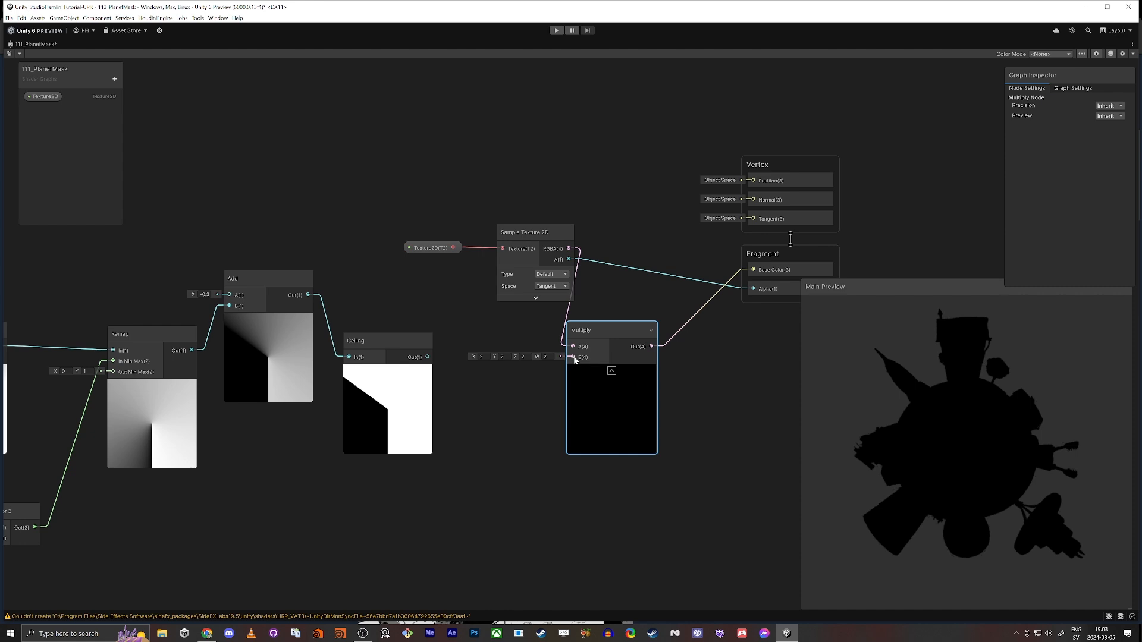
pyautogui.moveTo(574, 359); pyautogui.dragTo(428, 357)
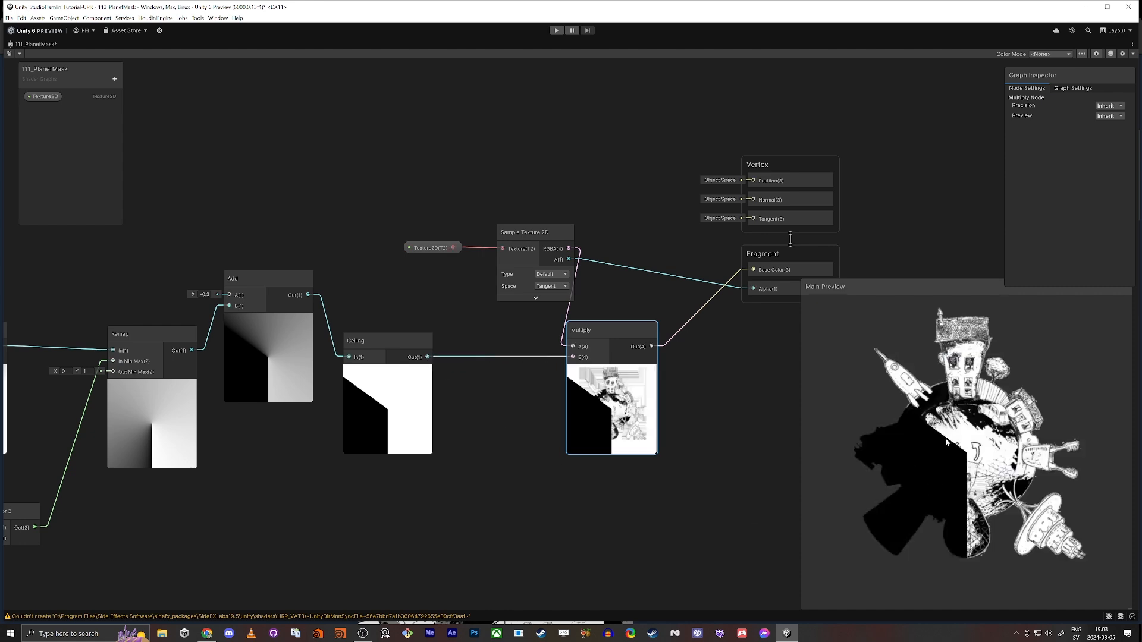
pyautogui.moveTo(963, 457)
pyautogui.mouseDown()
pyautogui.moveTo(955, 442)
pyautogui.moveTo(942, 454)
pyautogui.mouseUp()
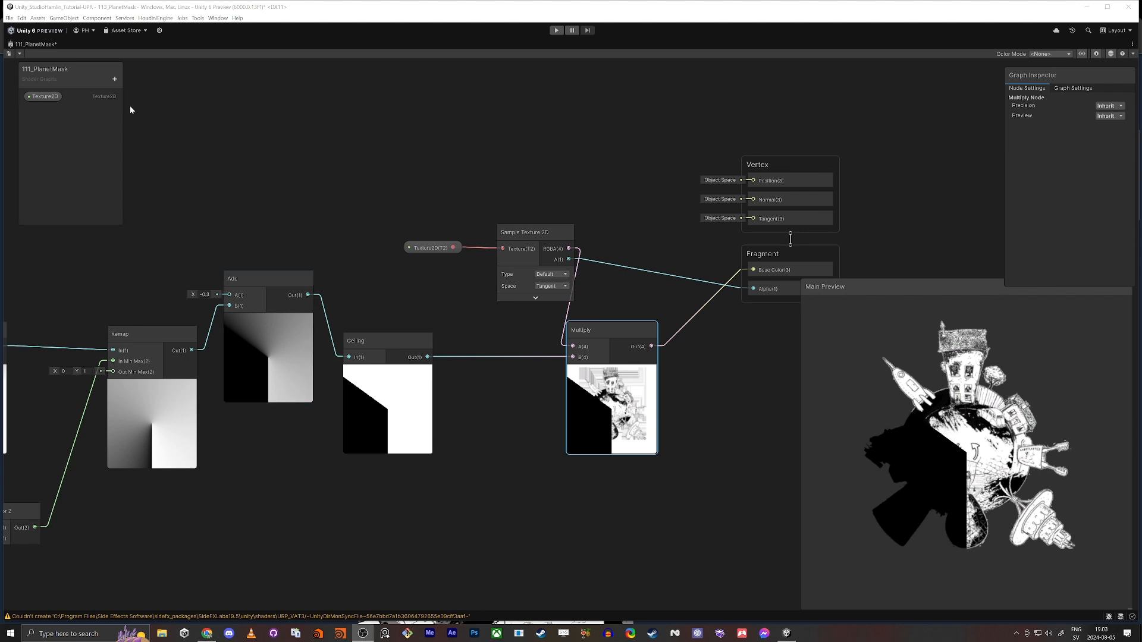
# Add a Float property named MaskReval to the shader graph and place its node above the Add node
pyautogui.click(114, 79)
pyautogui.click(140, 90)
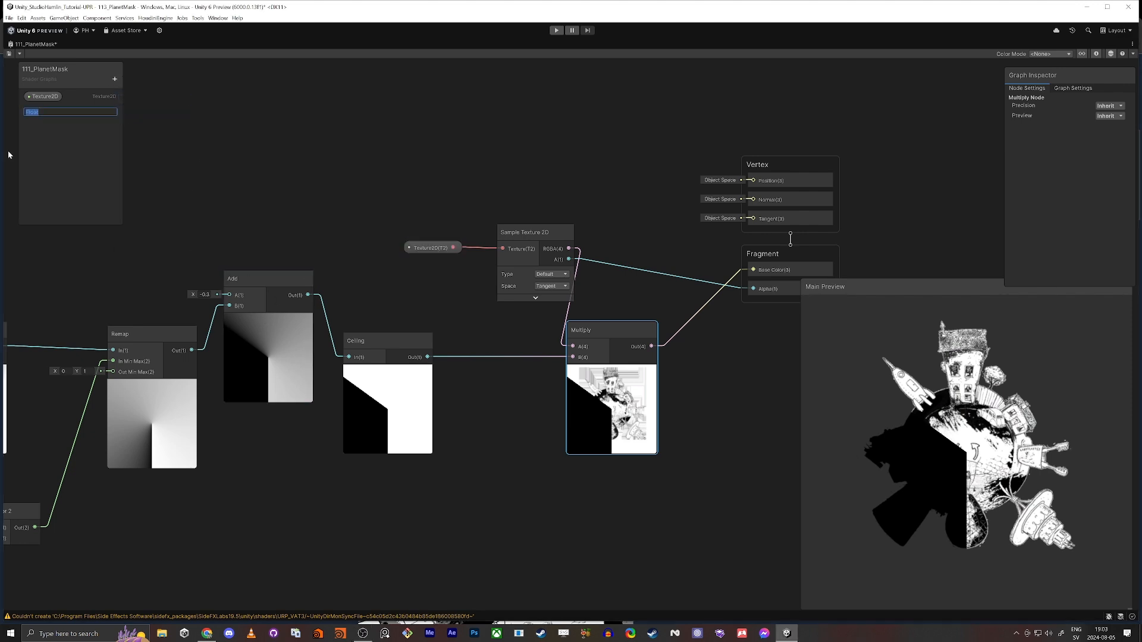
pyautogui.write('MaskReval')
pyautogui.press('Return')
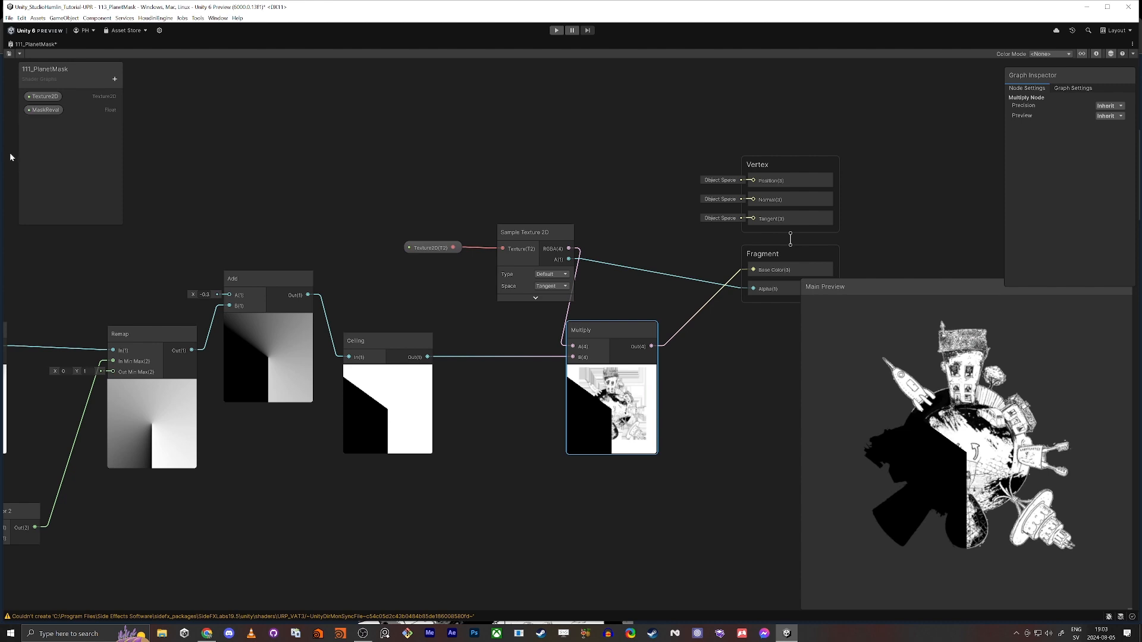
pyautogui.moveTo(41, 110); pyautogui.dragTo(324, 122)
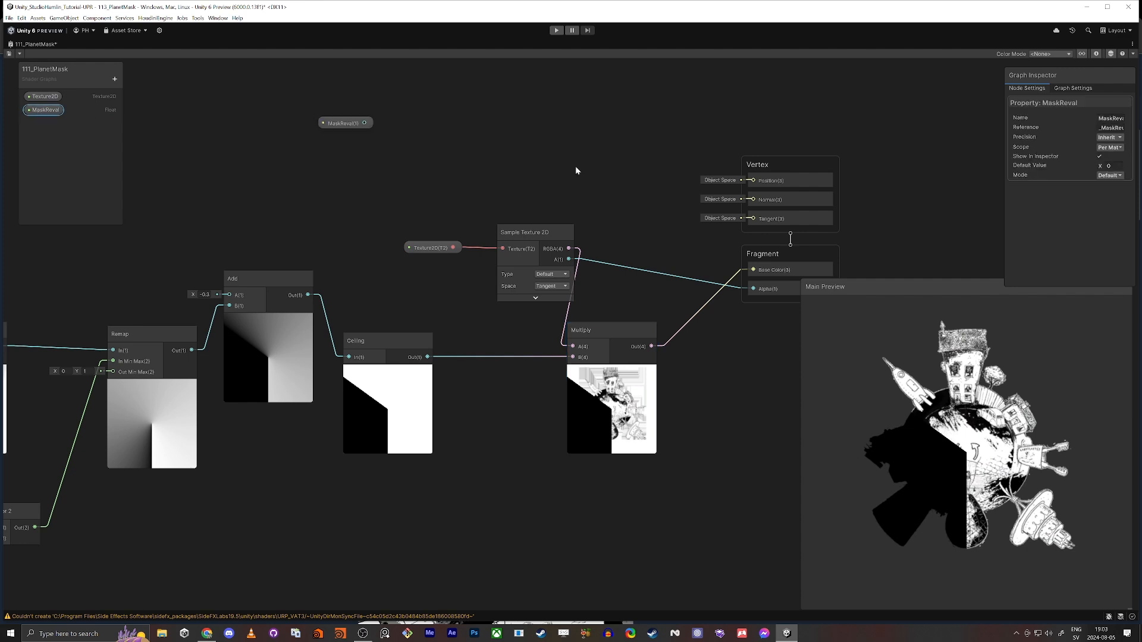
# Create a second Add node near the Sample Texture 2D node
pyautogui.moveTo(485, 164); pyautogui.dragTo(504, 177, button='middle')
pyautogui.click(490, 169)
pyautogui.press('space')
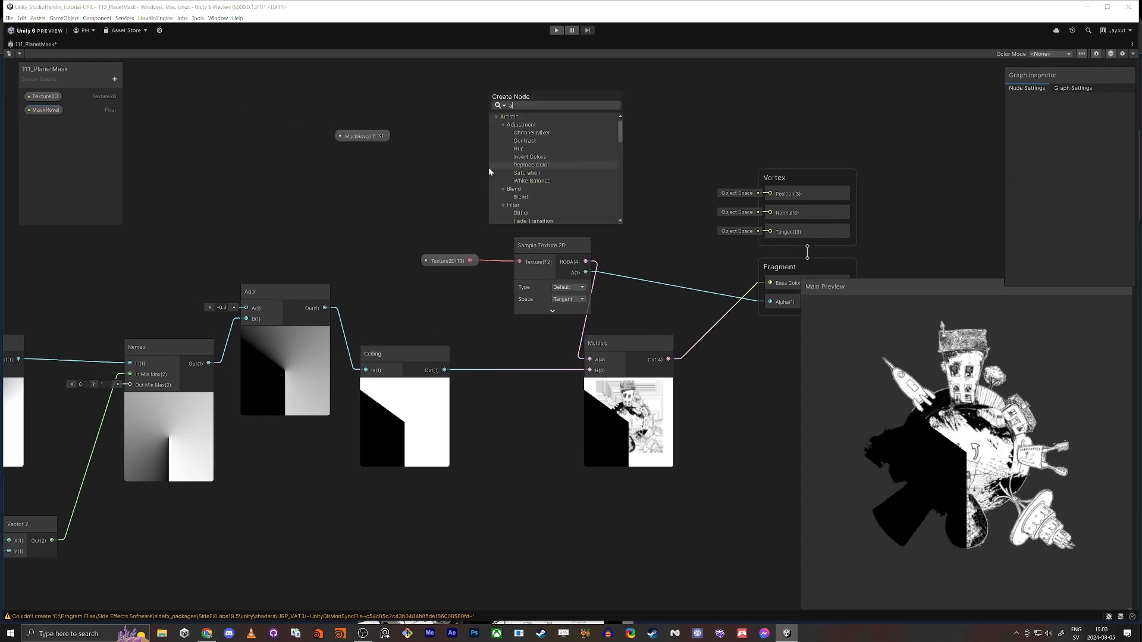
pyautogui.press('Escape')
pyautogui.press('space')
pyautogui.write('add')
pyautogui.press('Return')
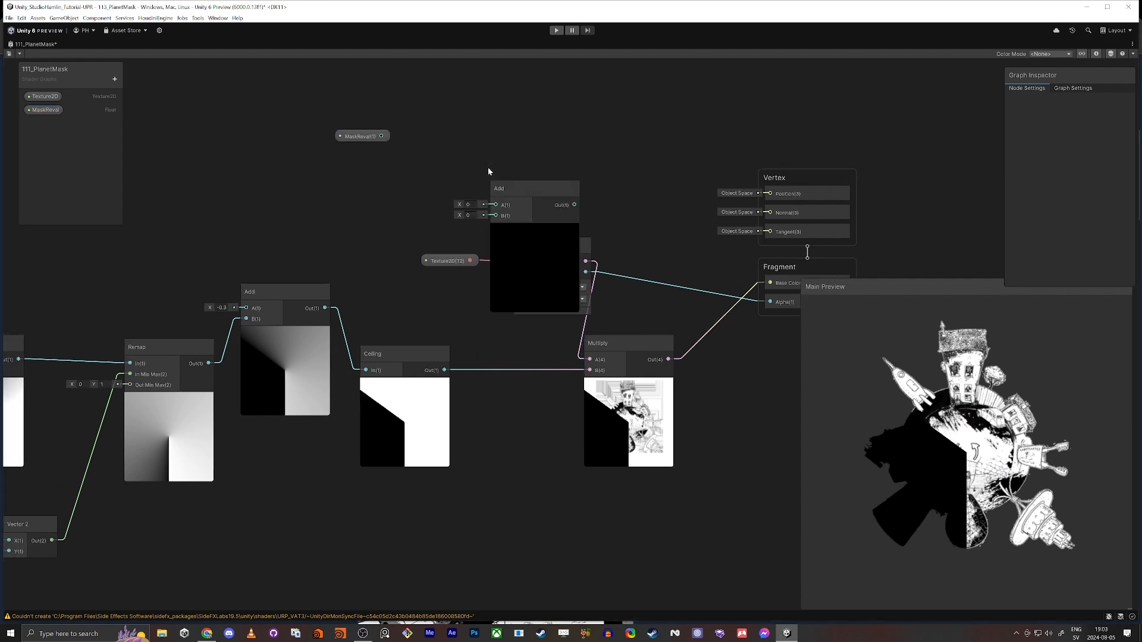
# Connect MaskReval to the A input of the Add node feeding Ceiling, and move the unconnected Add node above it
pyautogui.click(299, 138)
pyautogui.moveTo(298, 139); pyautogui.dragTo(238, 159)
pyautogui.moveTo(555, 186); pyautogui.dragTo(331, 171)
pyautogui.moveTo(212, 168); pyautogui.dragTo(465, 175, button='middle')
pyautogui.moveTo(503, 162); pyautogui.dragTo(375, 179)
pyautogui.click(553, 182)
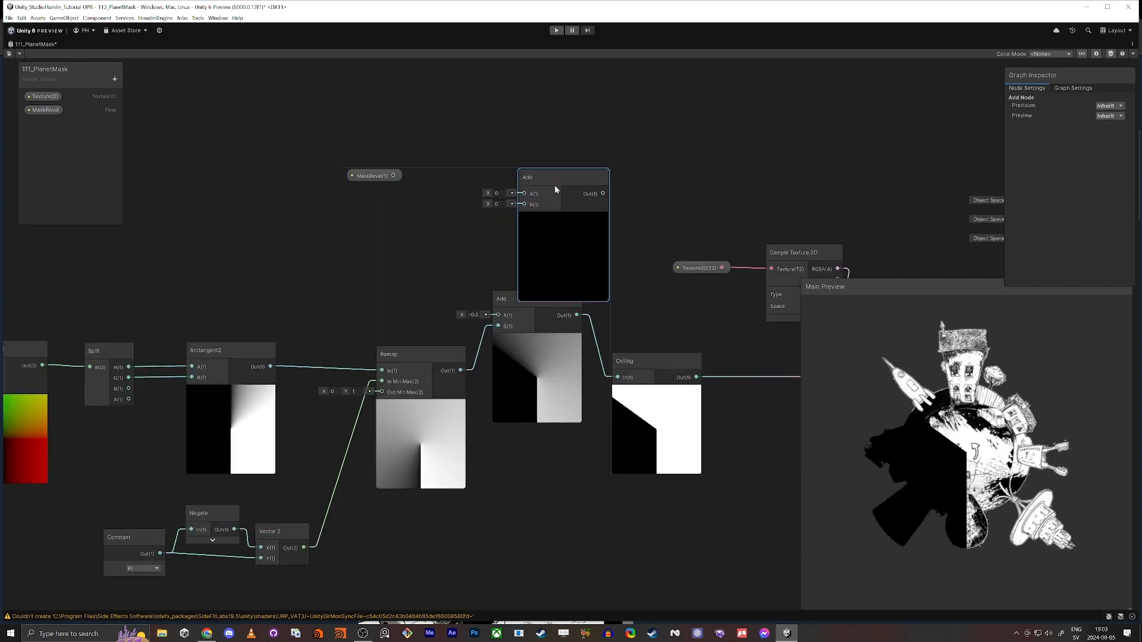
pyautogui.moveTo(553, 181); pyautogui.dragTo(458, 179)
pyautogui.moveTo(362, 179); pyautogui.dragTo(506, 317)
pyautogui.moveTo(476, 176); pyautogui.dragTo(529, 109)
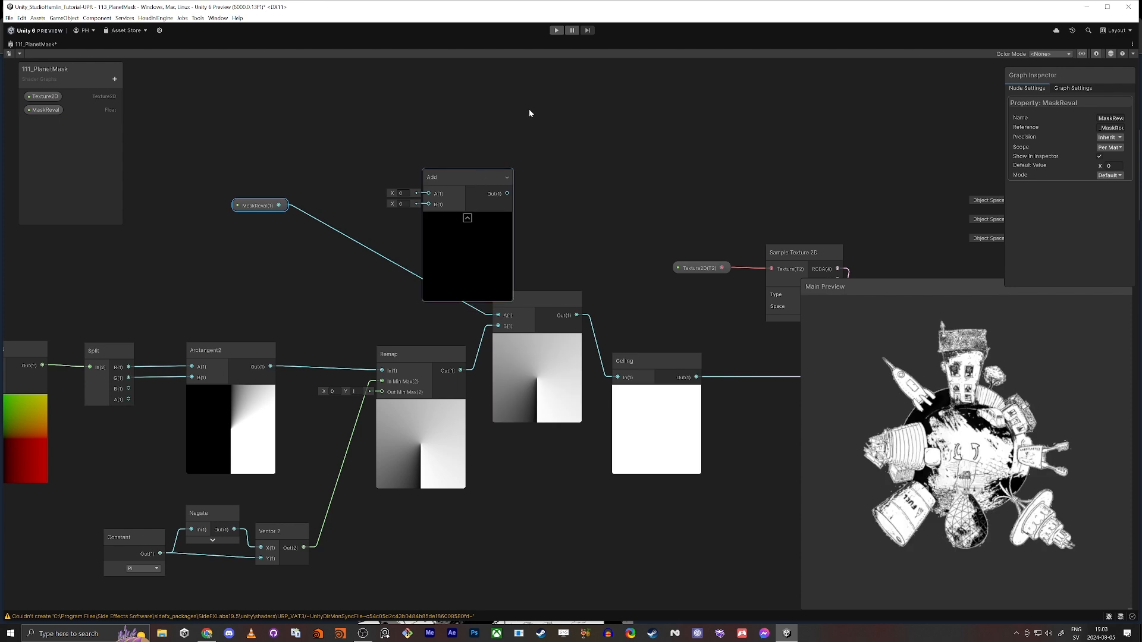
# Change the MaskReval property to Slider mode, try a default value of 0.5, and set the default back to 0
pyautogui.click(245, 208)
pyautogui.click(45, 110)
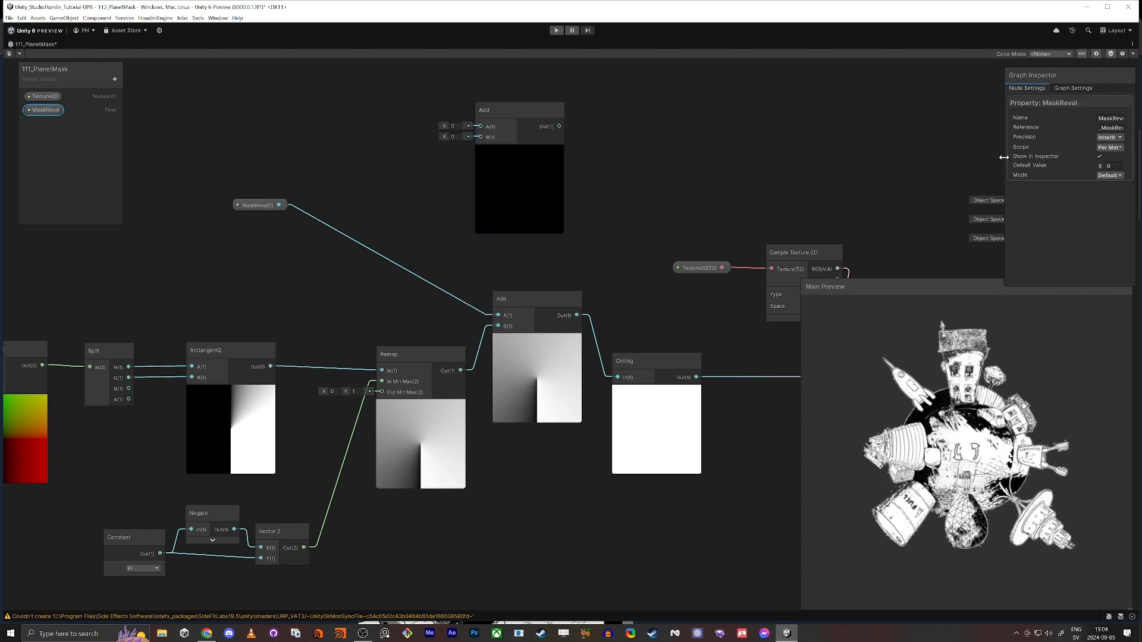
pyautogui.moveTo(1007, 160); pyautogui.dragTo(954, 159)
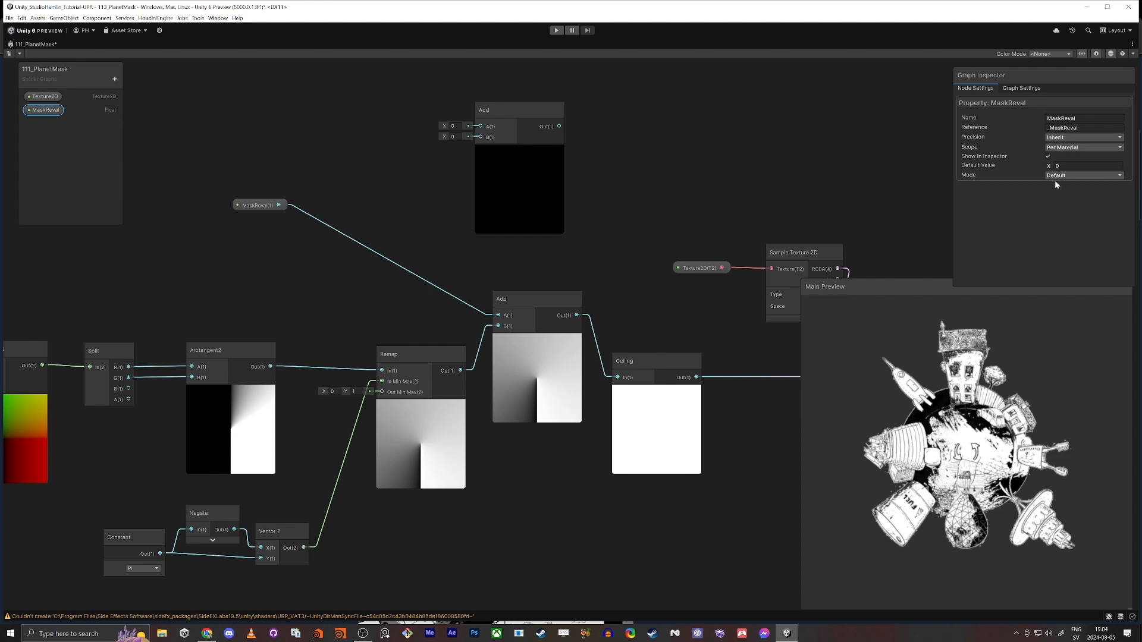
pyautogui.click(1061, 175)
pyautogui.click(1065, 192)
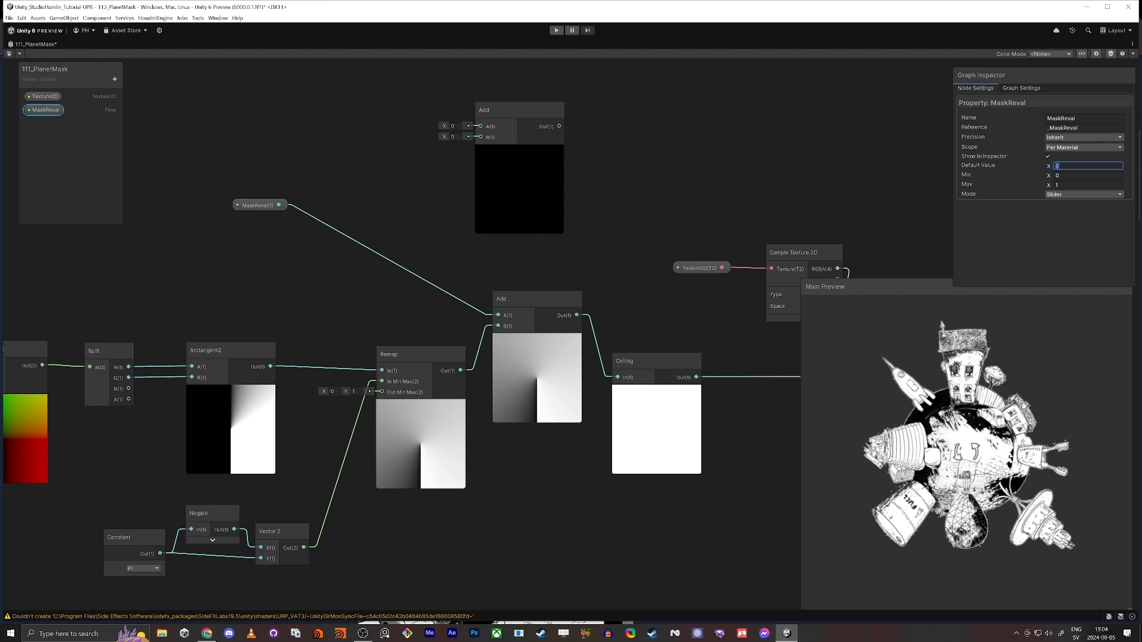
pyautogui.write('0.5')
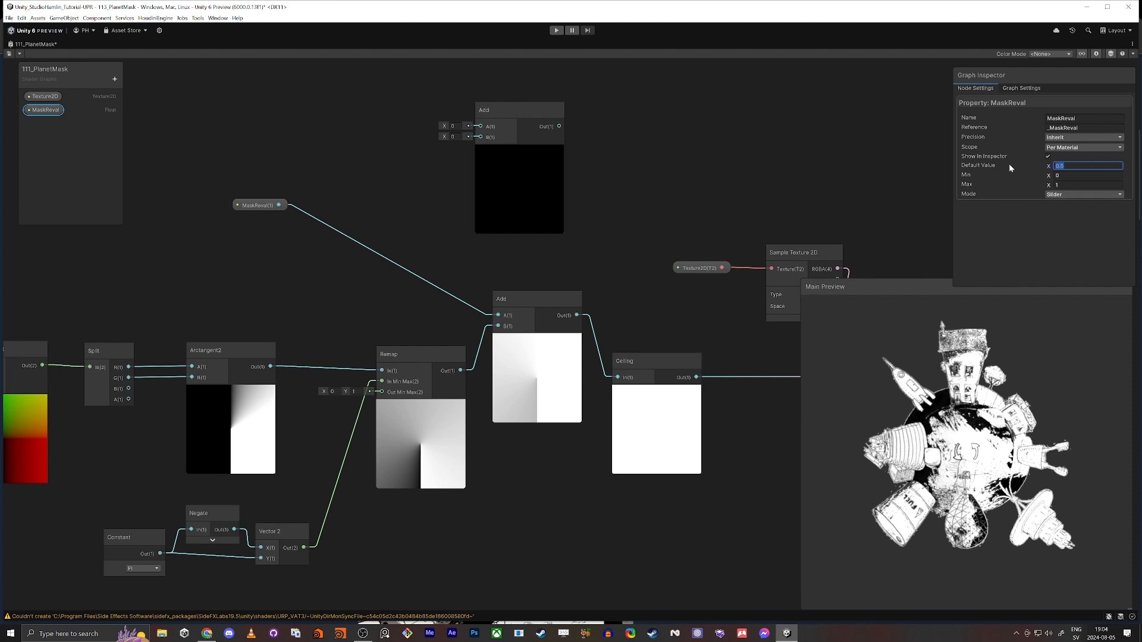
pyautogui.write('0')
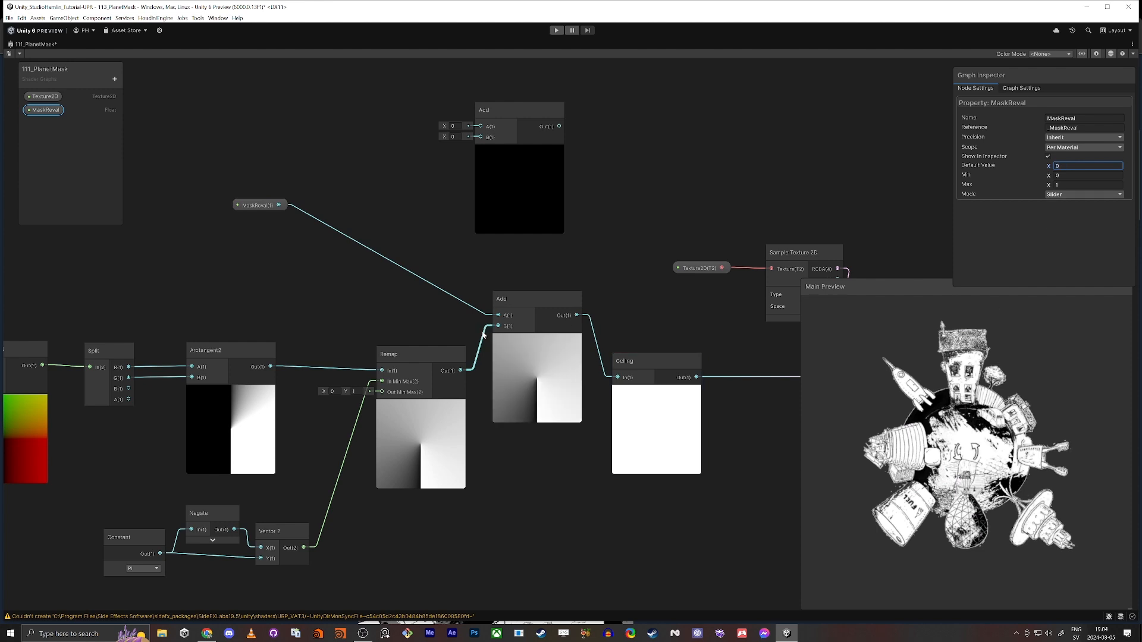
# Route MaskReval through the new Add node's B input into the second Add's A input, and place the new node between them
pyautogui.scroll(3, 497, 362)
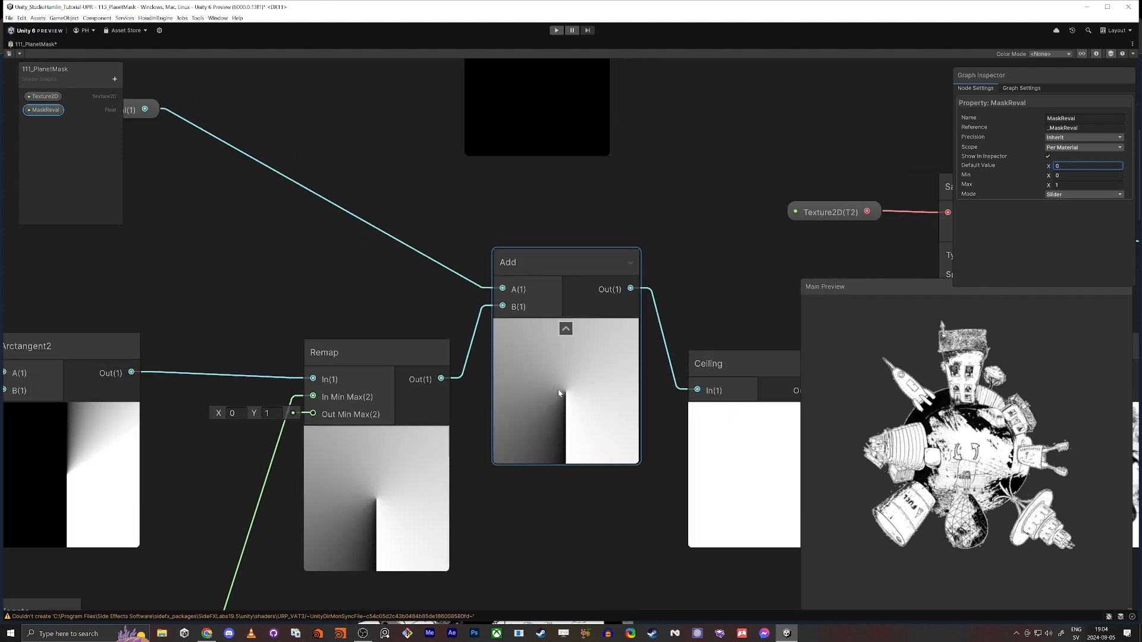
pyautogui.moveTo(267, 251); pyautogui.dragTo(426, 356, button='middle')
pyautogui.scroll(-1, 425, 356)
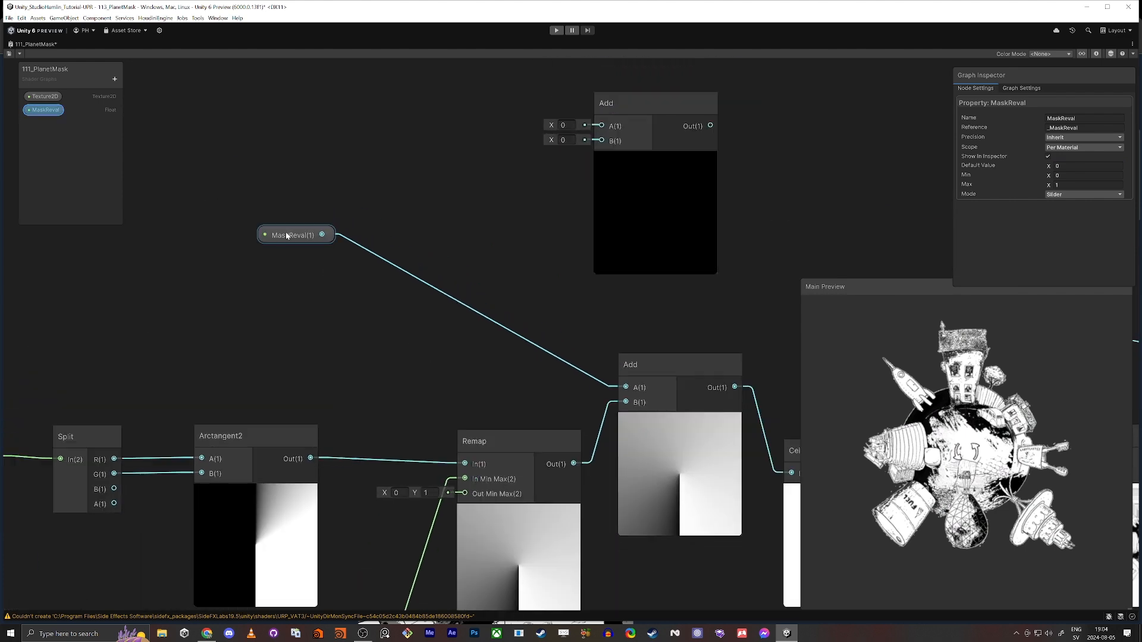
pyautogui.moveTo(301, 235); pyautogui.dragTo(381, 241)
pyautogui.moveTo(601, 140); pyautogui.dragTo(402, 240)
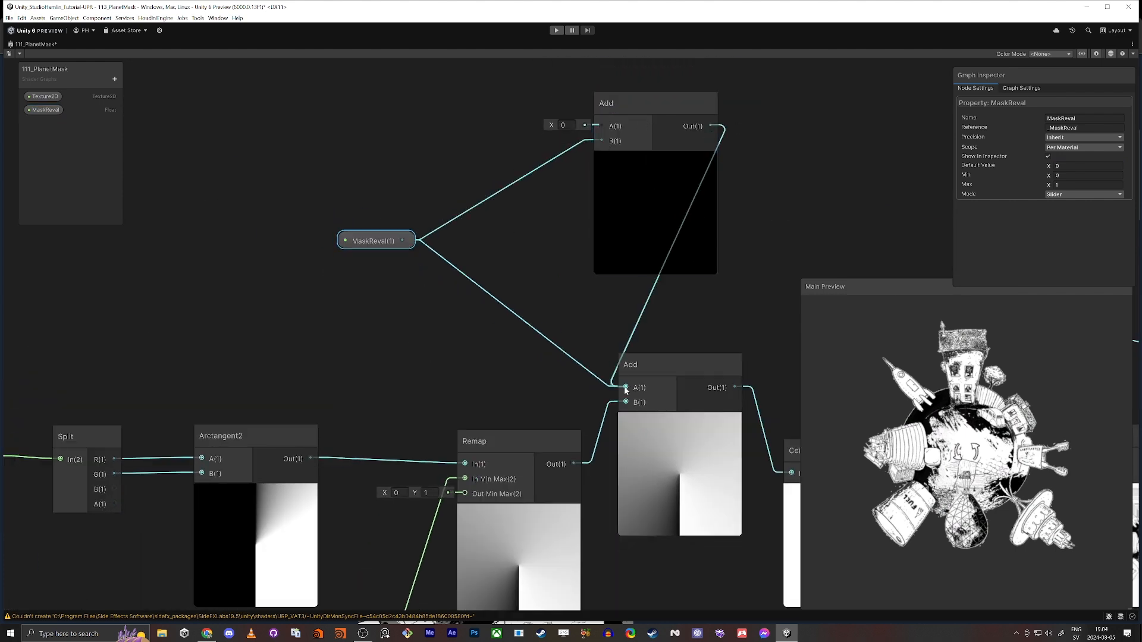
pyautogui.moveTo(665, 122); pyautogui.dragTo(491, 272)
pyautogui.moveTo(381, 242); pyautogui.dragTo(236, 241)
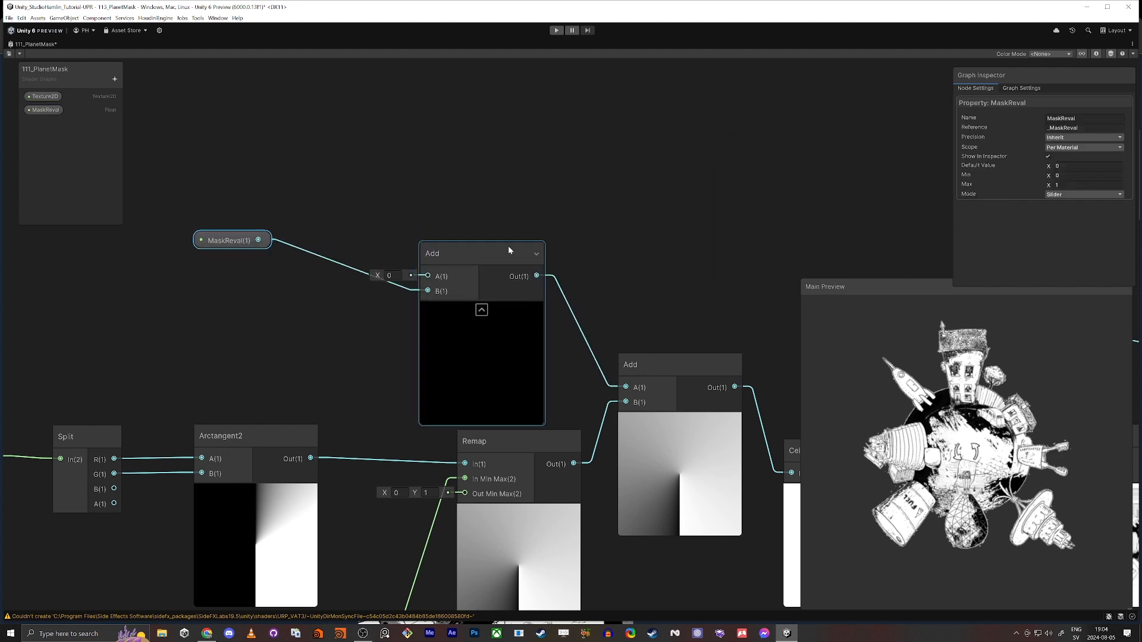
pyautogui.moveTo(508, 245); pyautogui.dragTo(518, 186)
# Set the A value of the Add node after MaskReval to -1
pyautogui.write('1')
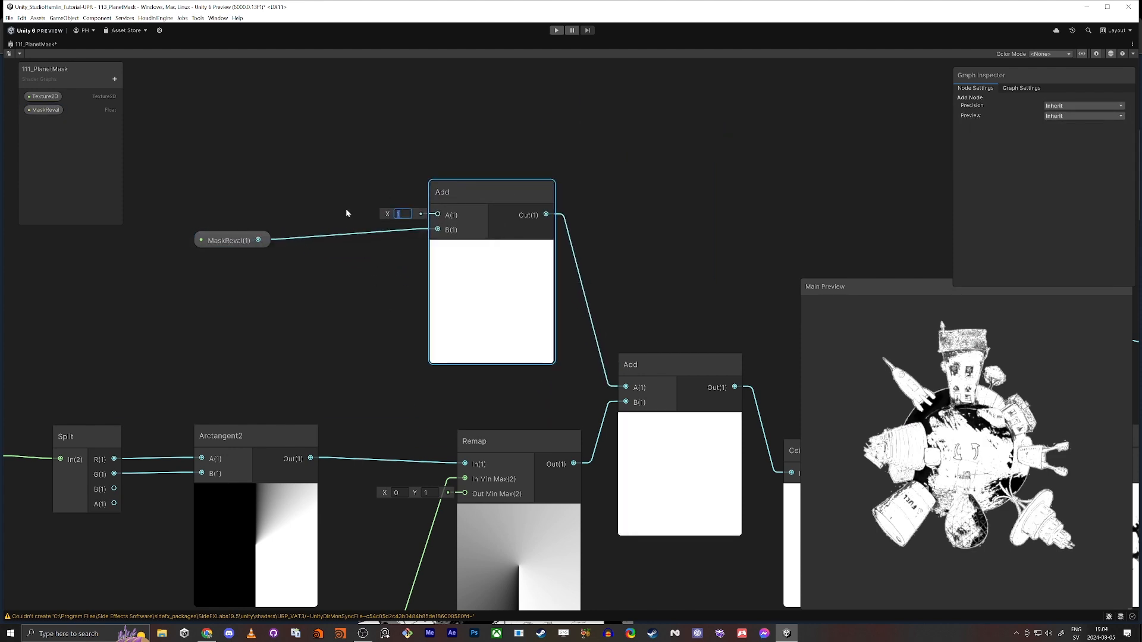
pyautogui.press('BackSpace')
pyautogui.write('-1')
pyautogui.press('Return')
pyautogui.moveTo(350, 340); pyautogui.dragTo(311, 278, button='middle')
pyautogui.scroll(-1, 376, 300)
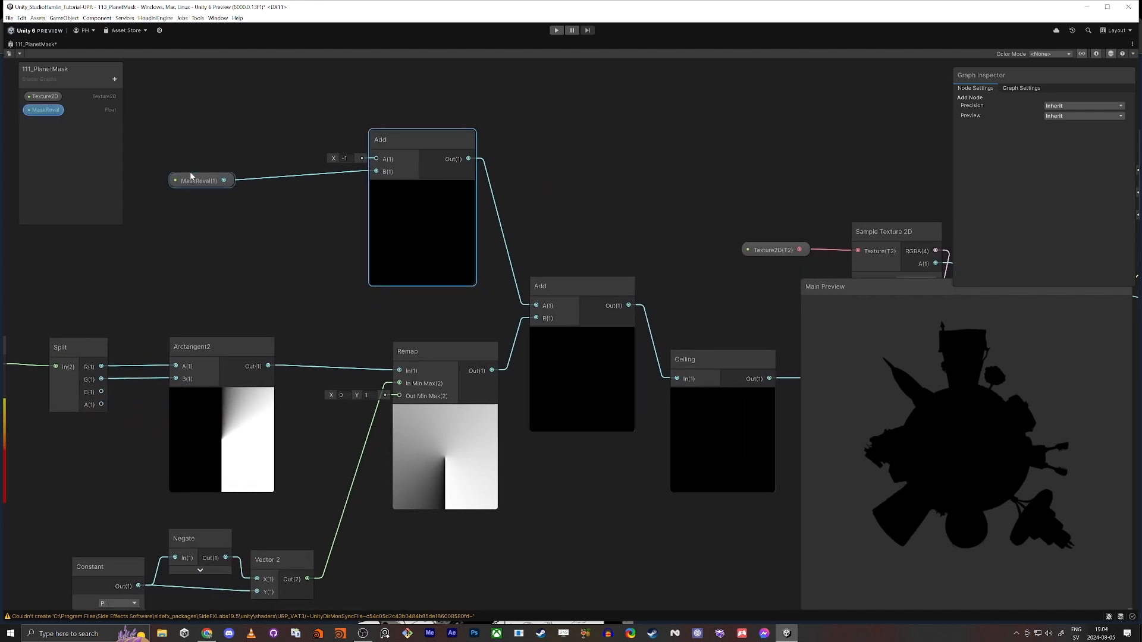
pyautogui.click(464, 351)
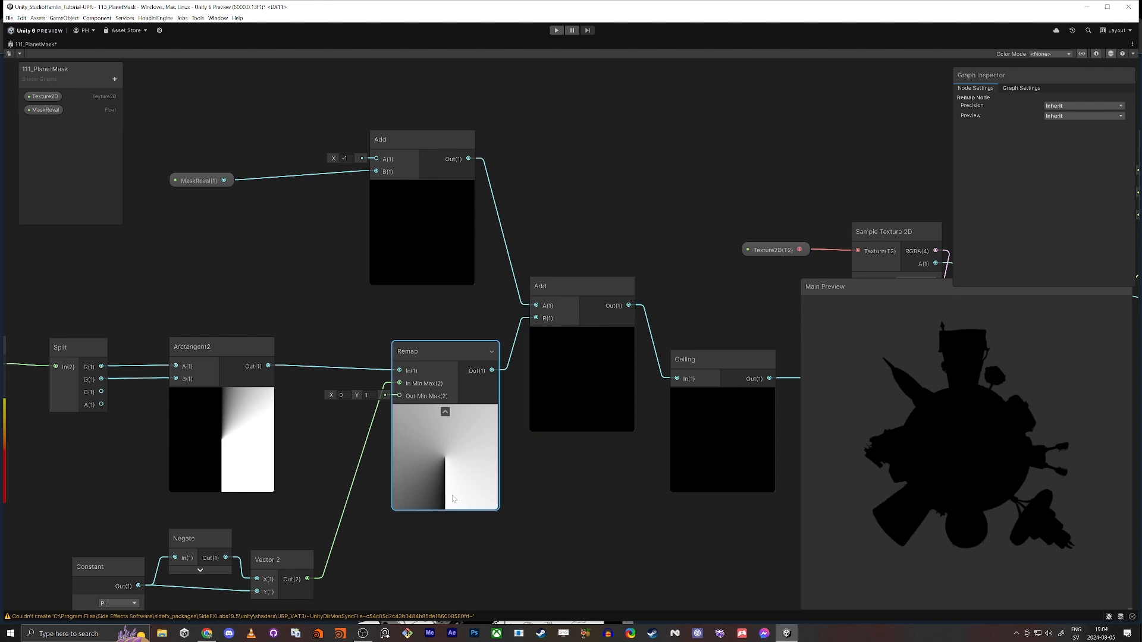
# Create a Saturate node below the connection between the Ceiling and Multiply nodes
pyautogui.scroll(-3, 584, 423)
pyautogui.scroll(3, 625, 467)
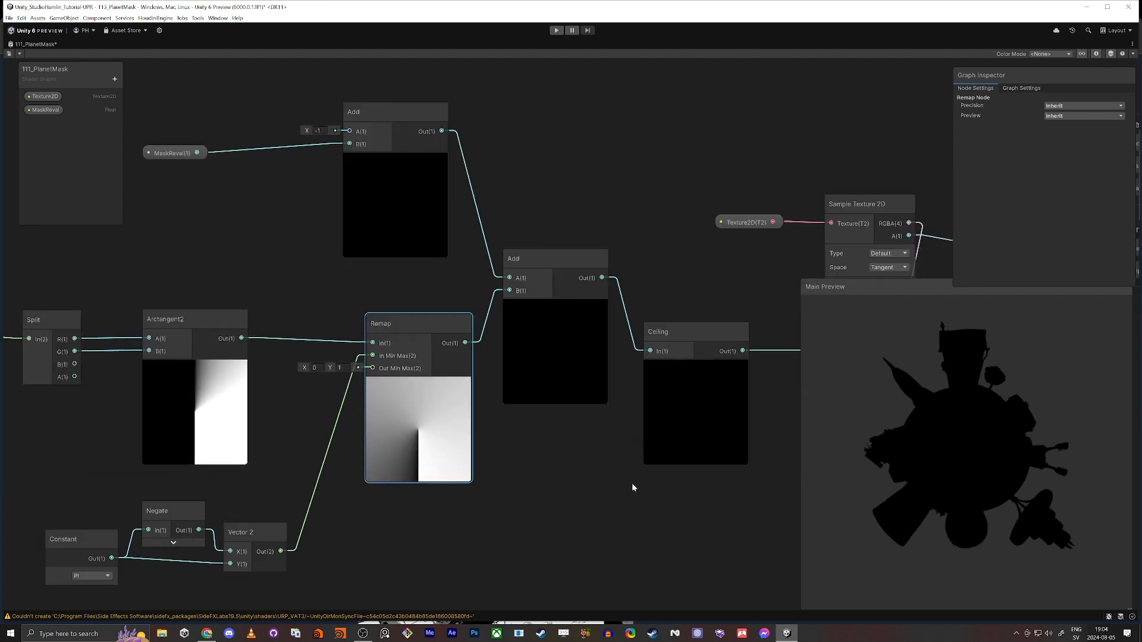
pyautogui.moveTo(633, 484); pyautogui.dragTo(487, 437, button='middle')
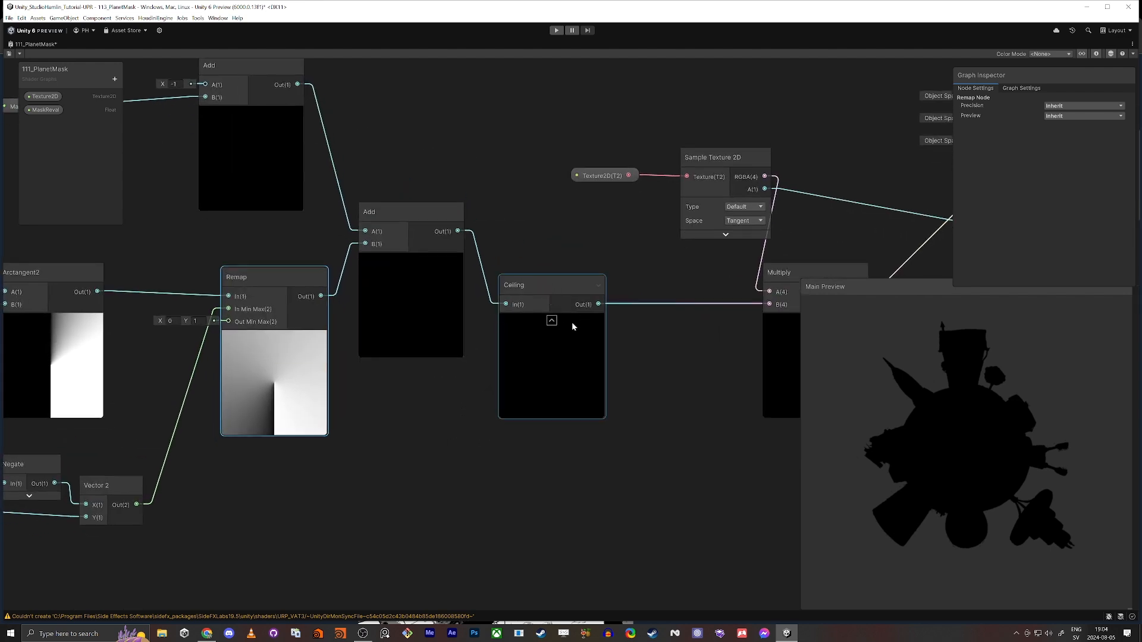
pyautogui.click(658, 367)
pyautogui.press('space')
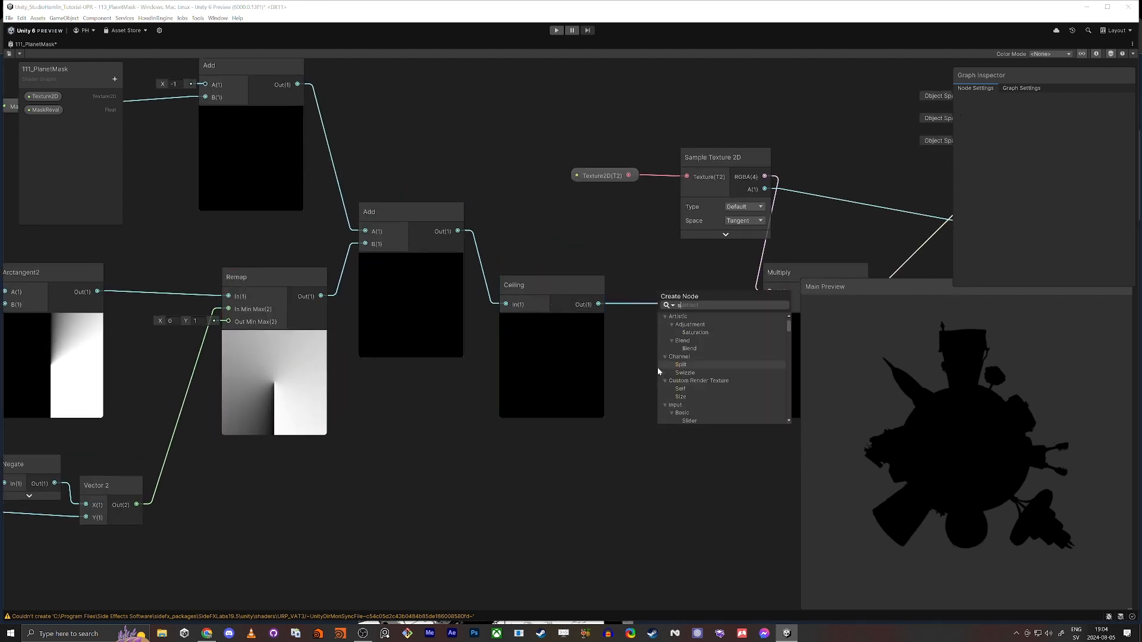
pyautogui.write('saturate')
pyautogui.press('Return')
pyautogui.moveTo(633, 345); pyautogui.dragTo(513, 320, button='middle')
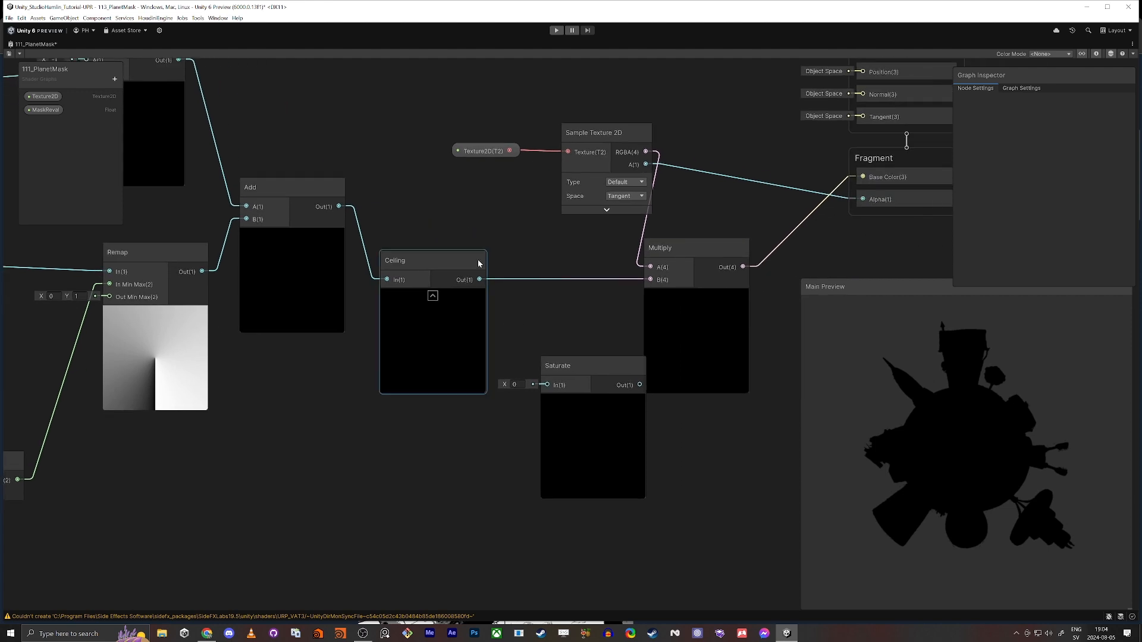
# Connect Ceiling through Saturate into Multiply's B input and place the Saturate node between them
pyautogui.moveTo(480, 280); pyautogui.dragTo(534, 426)
pyautogui.moveTo(614, 444); pyautogui.dragTo(652, 282)
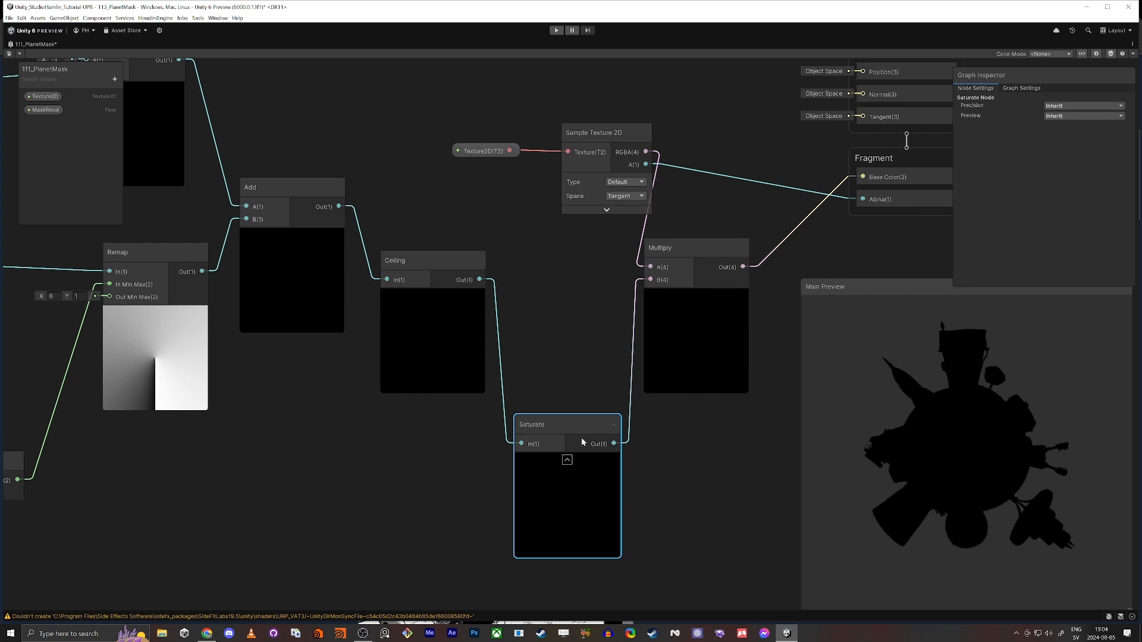
pyautogui.moveTo(581, 440); pyautogui.dragTo(565, 273)
pyautogui.press('a')
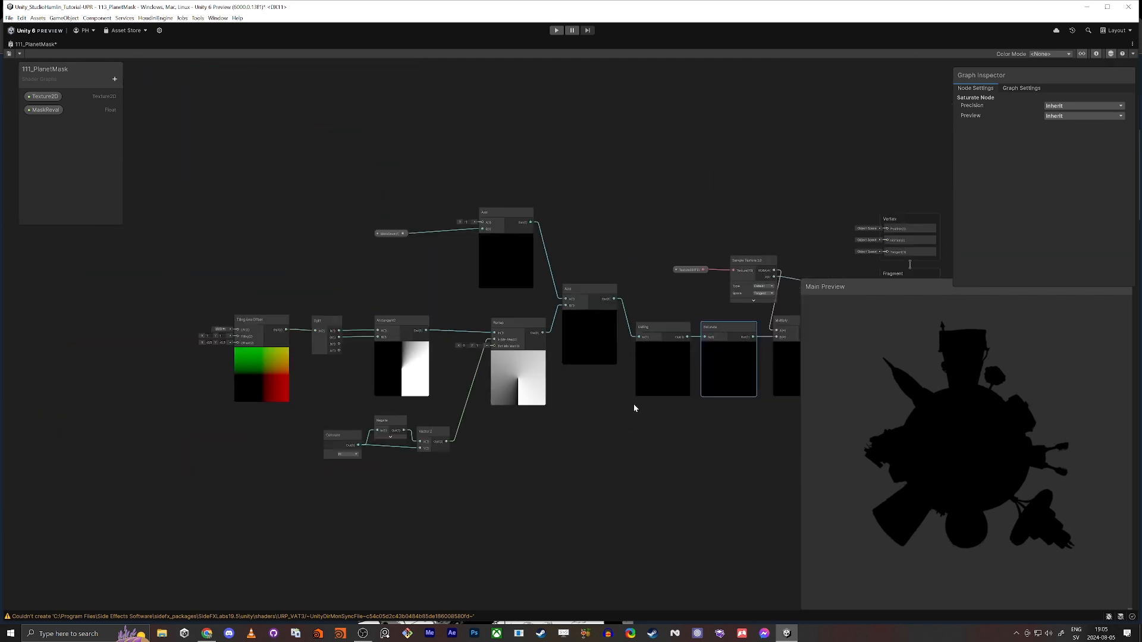
# Move the mask node chain farther from the Multiply node and place the Texture2D node back beside its Sample Texture 2D node
pyautogui.moveTo(280, 164); pyautogui.dragTo(721, 538)
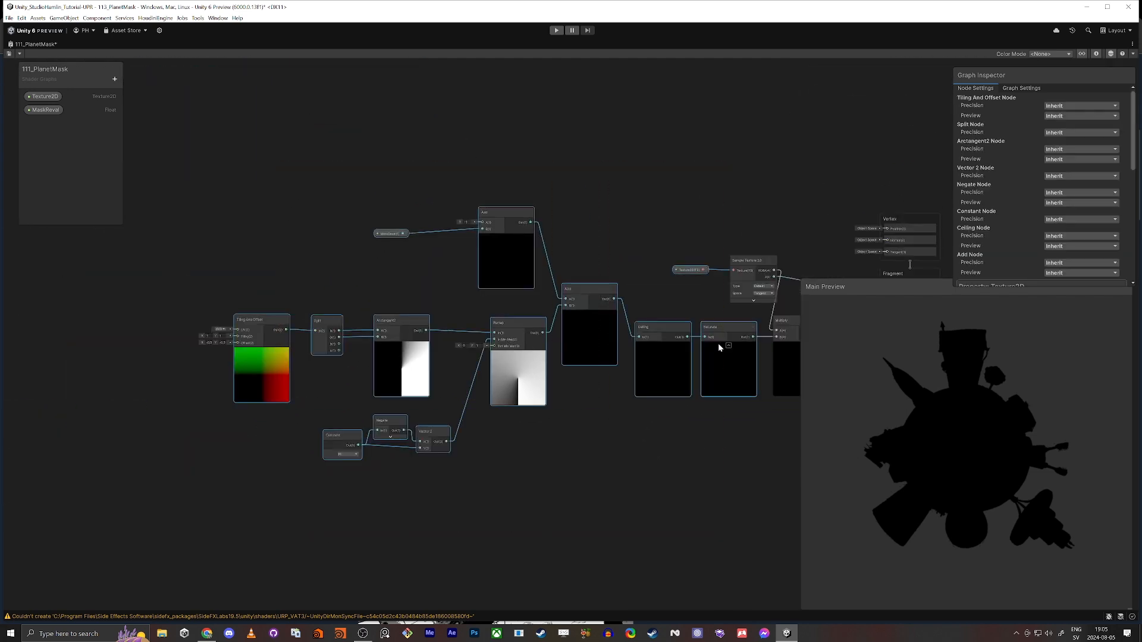
pyautogui.moveTo(721, 328); pyautogui.dragTo(632, 326)
pyautogui.moveTo(608, 269); pyautogui.dragTo(701, 271)
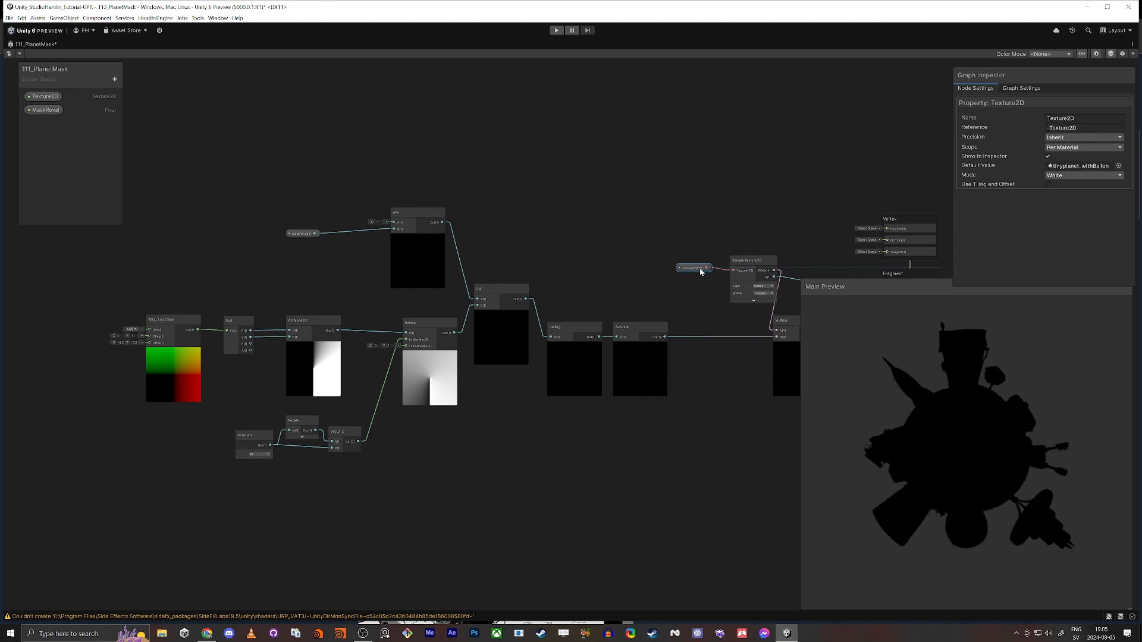
# Test the reveal by varying MaskReval's default value, and set it to 0.5
pyautogui.scroll(5, 547, 250)
pyautogui.click(537, 286)
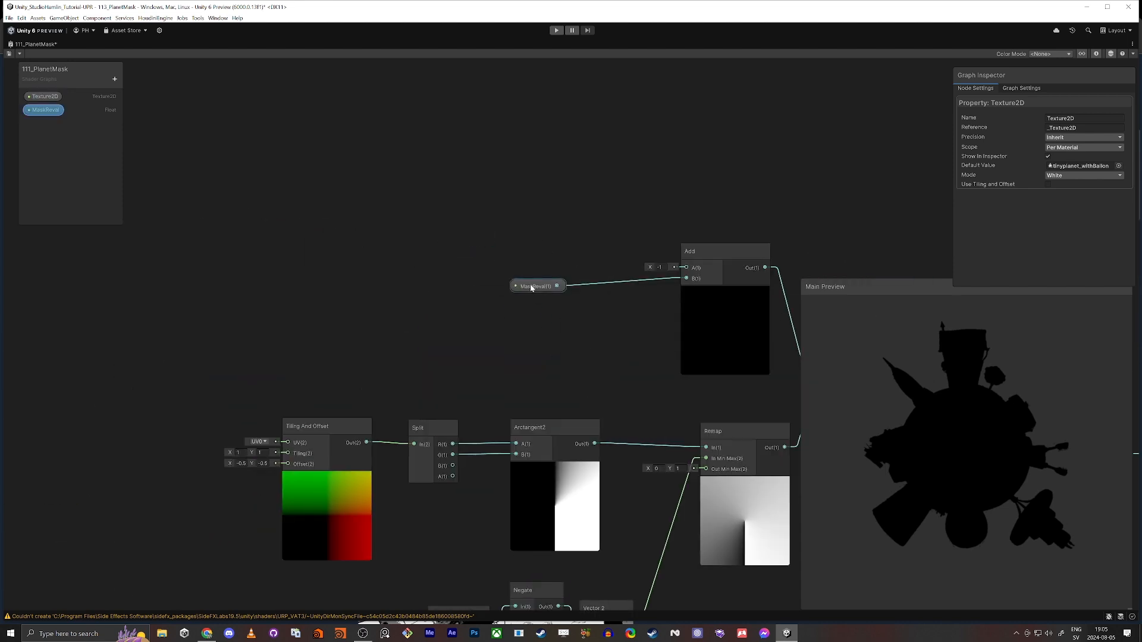
pyautogui.click(1058, 166)
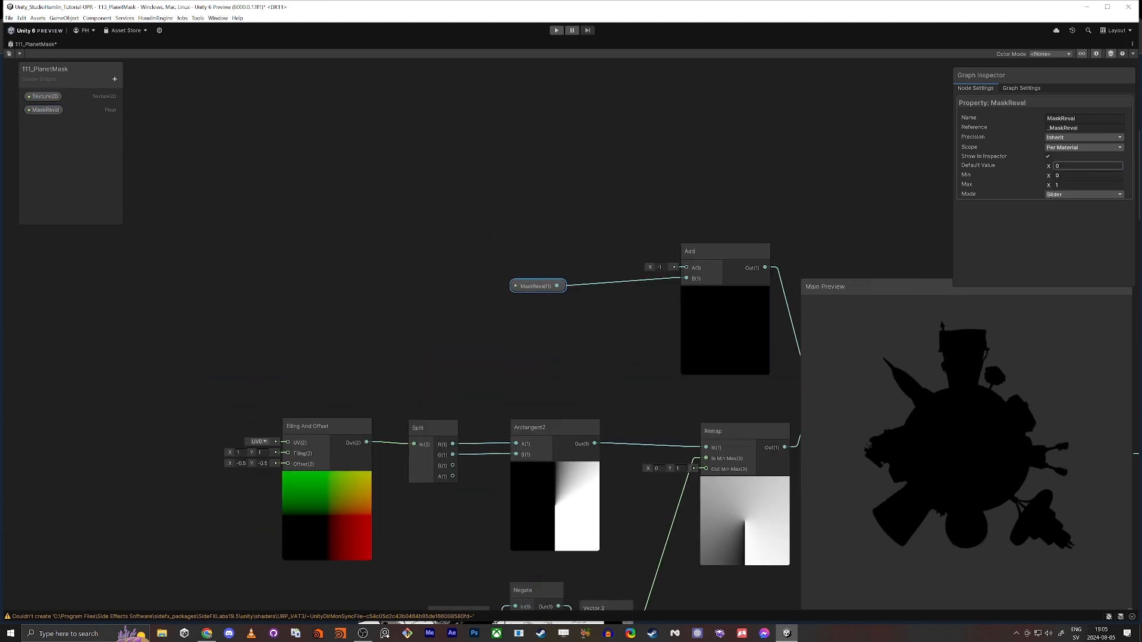
pyautogui.moveTo(1048, 167); pyautogui.dragTo(1052, 167)
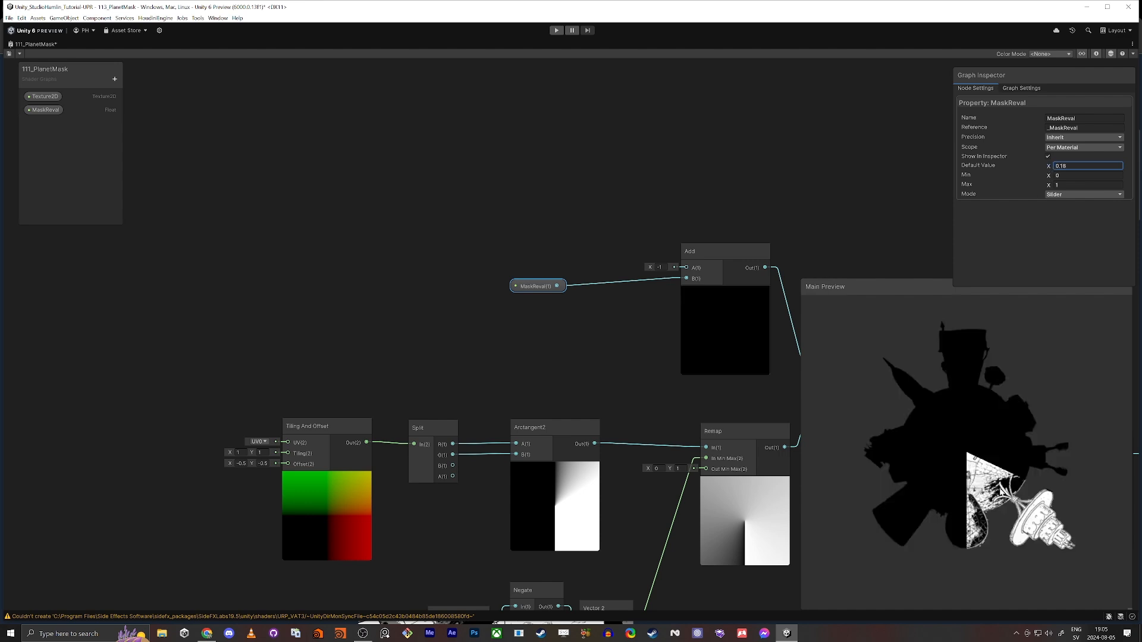
pyautogui.moveTo(1051, 167)
pyautogui.mouseDown()
pyautogui.moveTo(1061, 169)
pyautogui.moveTo(1050, 173)
pyautogui.mouseUp()
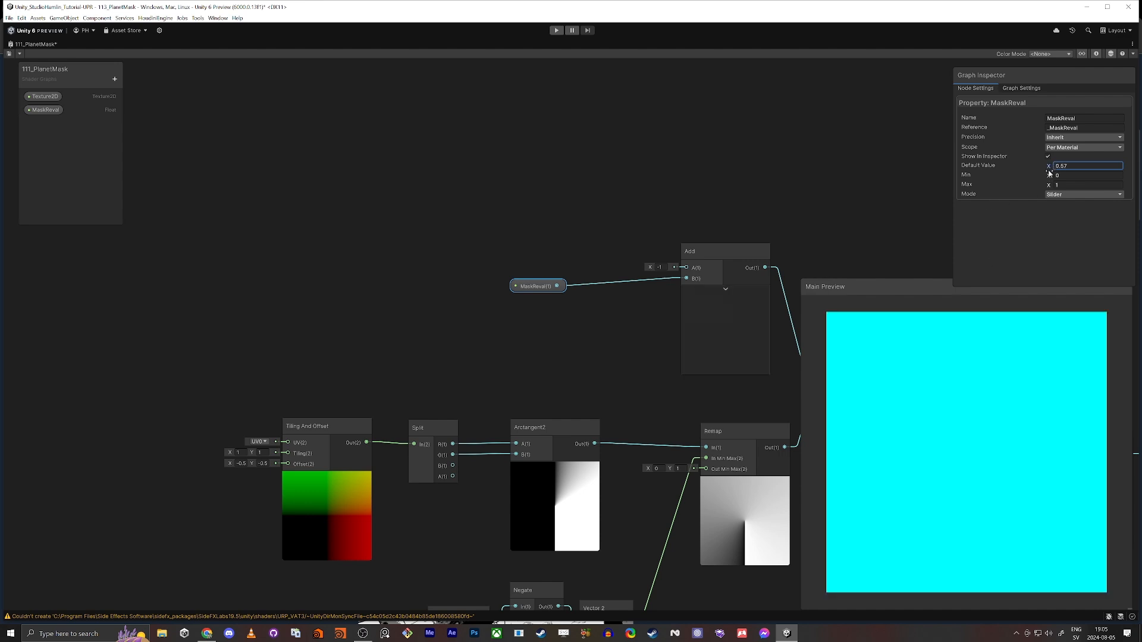
pyautogui.click(1062, 166)
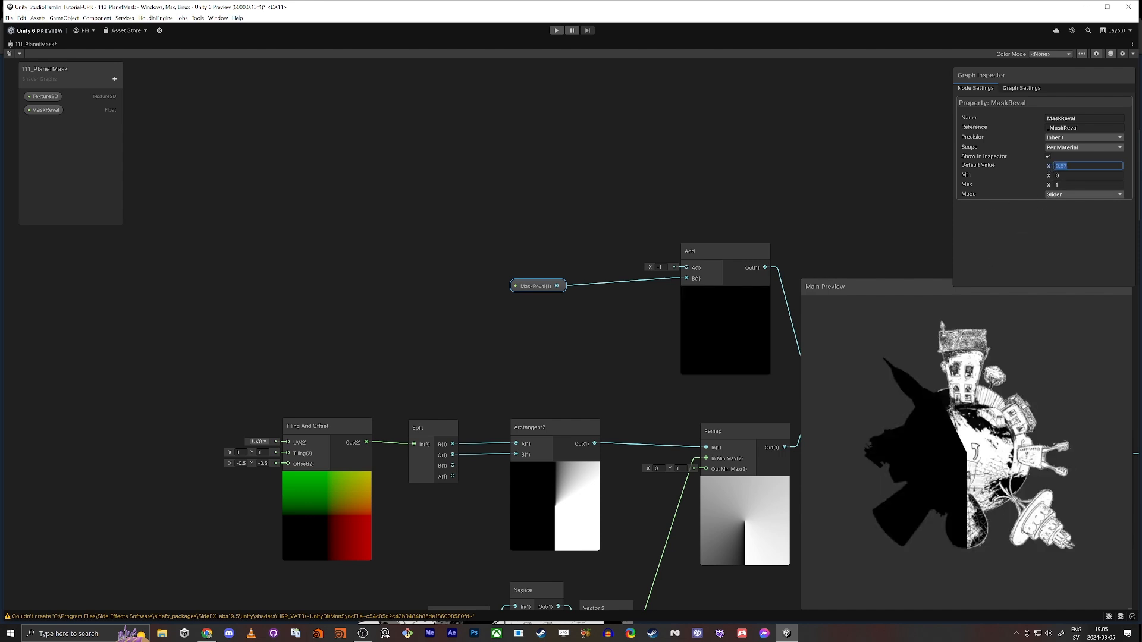
pyautogui.write('0.5')
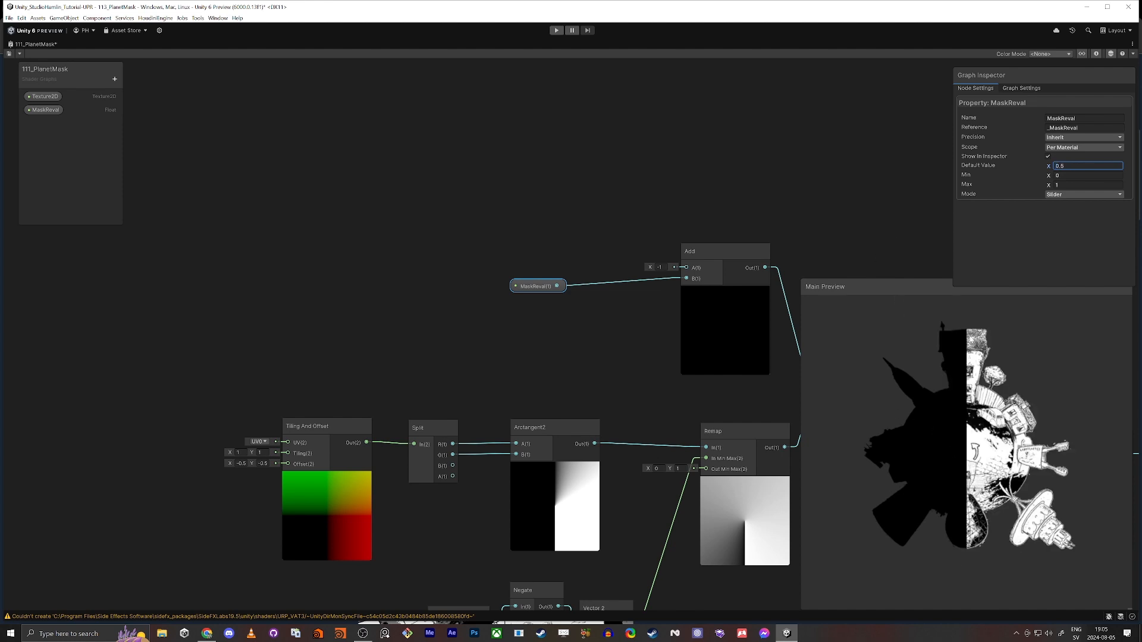
# Try MaskReval default values of 0.2 and 0.1 to compare how much of the planet is revealed
pyautogui.moveTo(478, 372); pyautogui.dragTo(407, 318, button='middle')
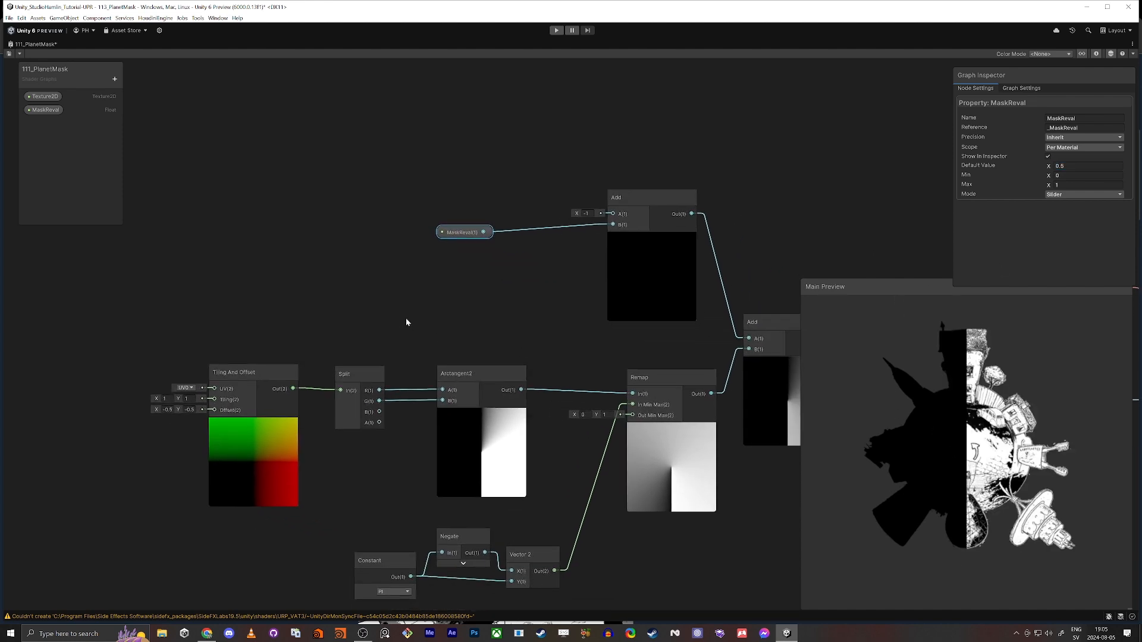
pyautogui.click(1083, 167)
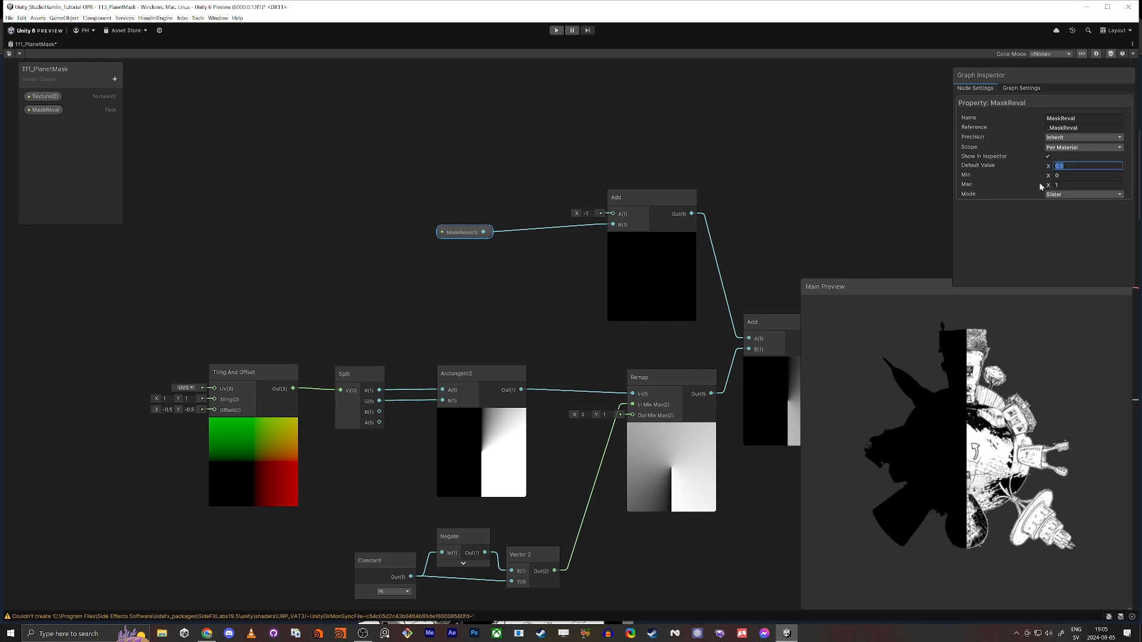
pyautogui.write('0.2')
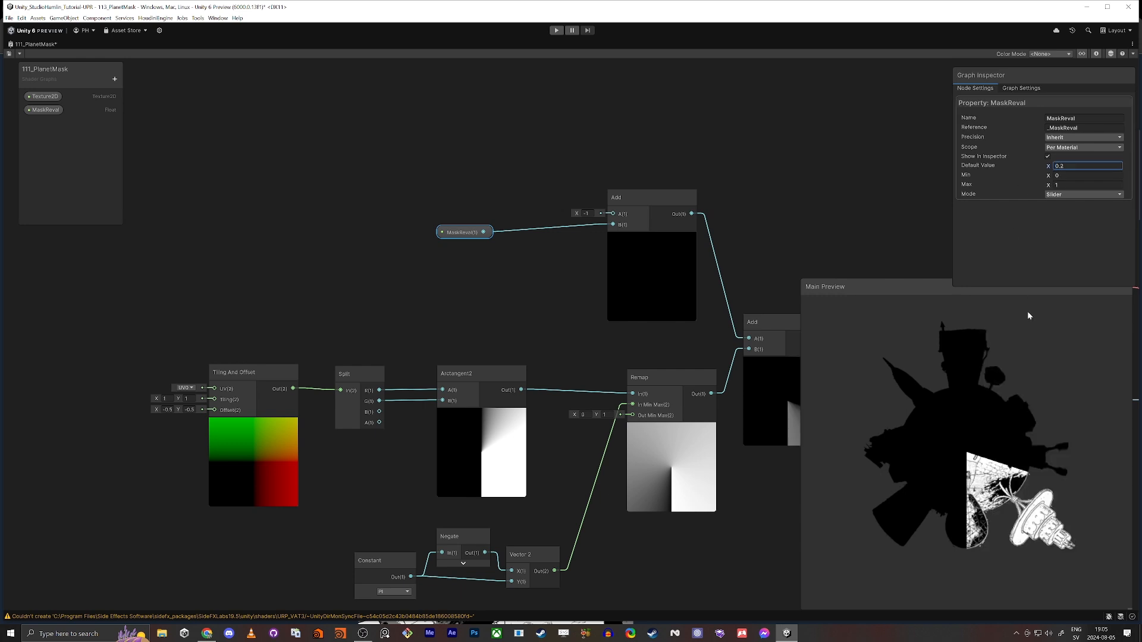
pyautogui.hotkey('ctrl', 'a')
pyautogui.write('1')
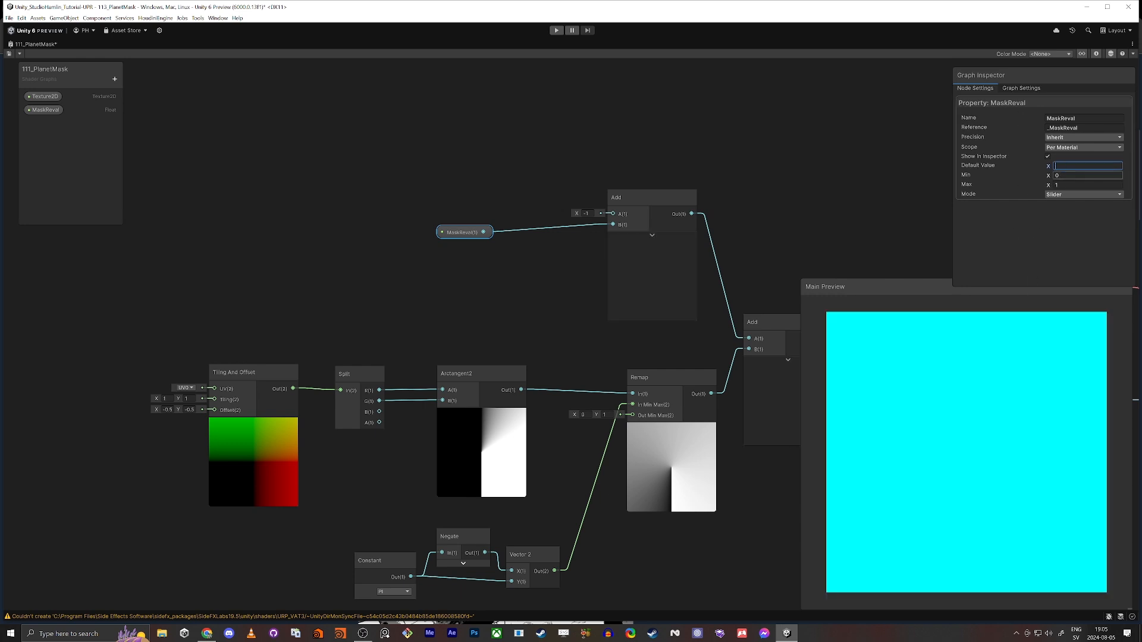
pyautogui.press('BackSpace')
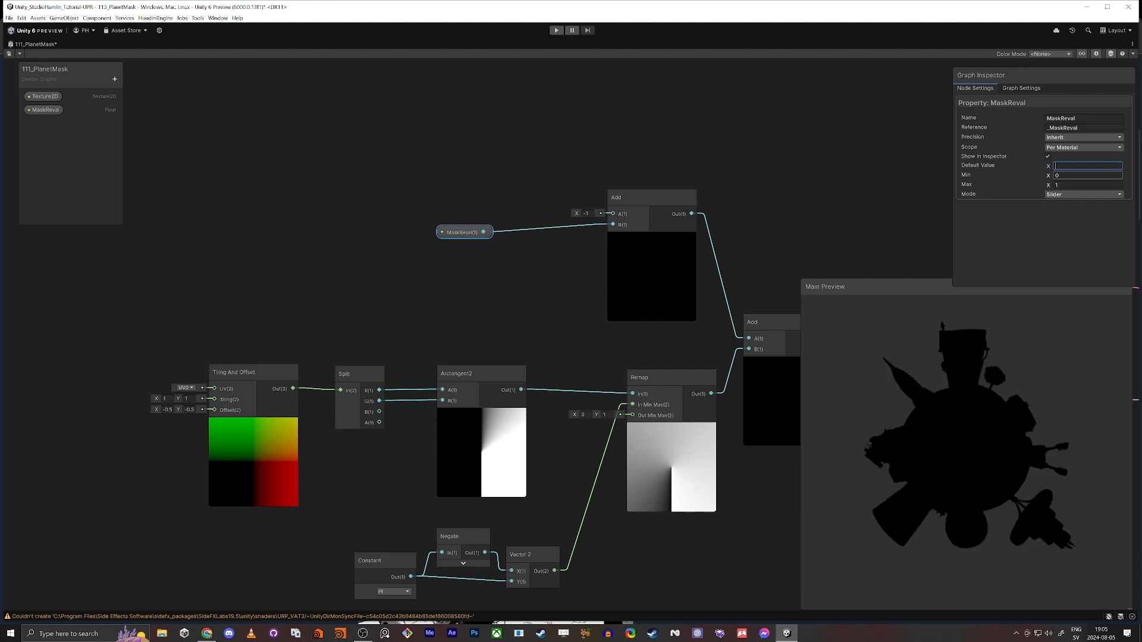
pyautogui.write('0.1')
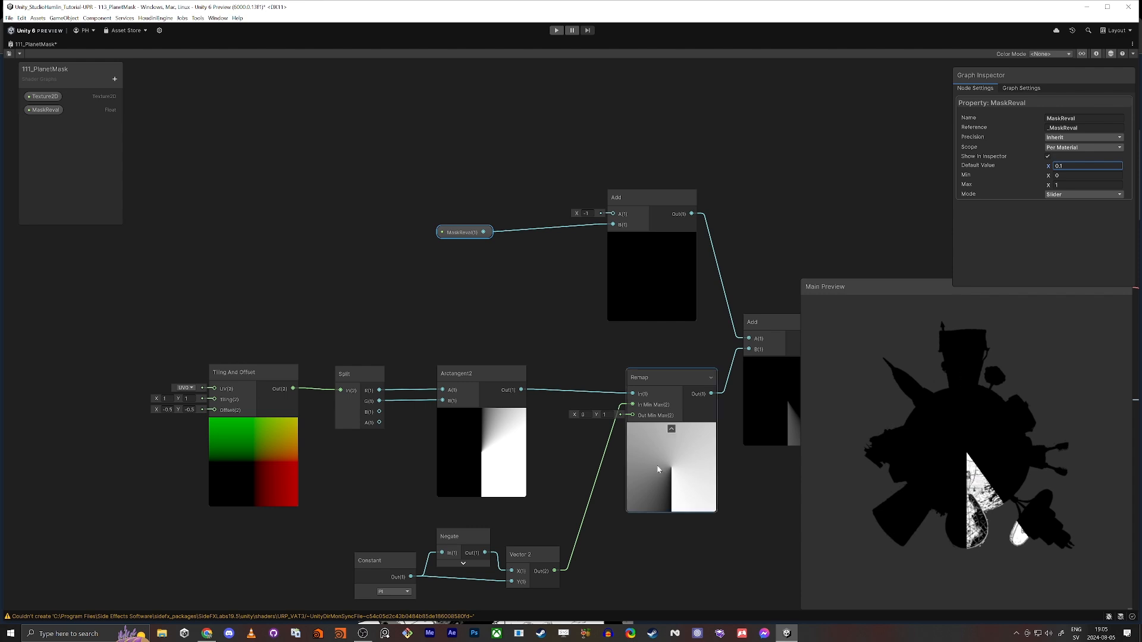
# Try reversing the reveal direction by setting the Remap node's Out Min Max to X 1 and Y 0
pyautogui.moveTo(582, 444); pyautogui.dragTo(529, 395, button='middle')
pyautogui.scroll(8, 551, 375)
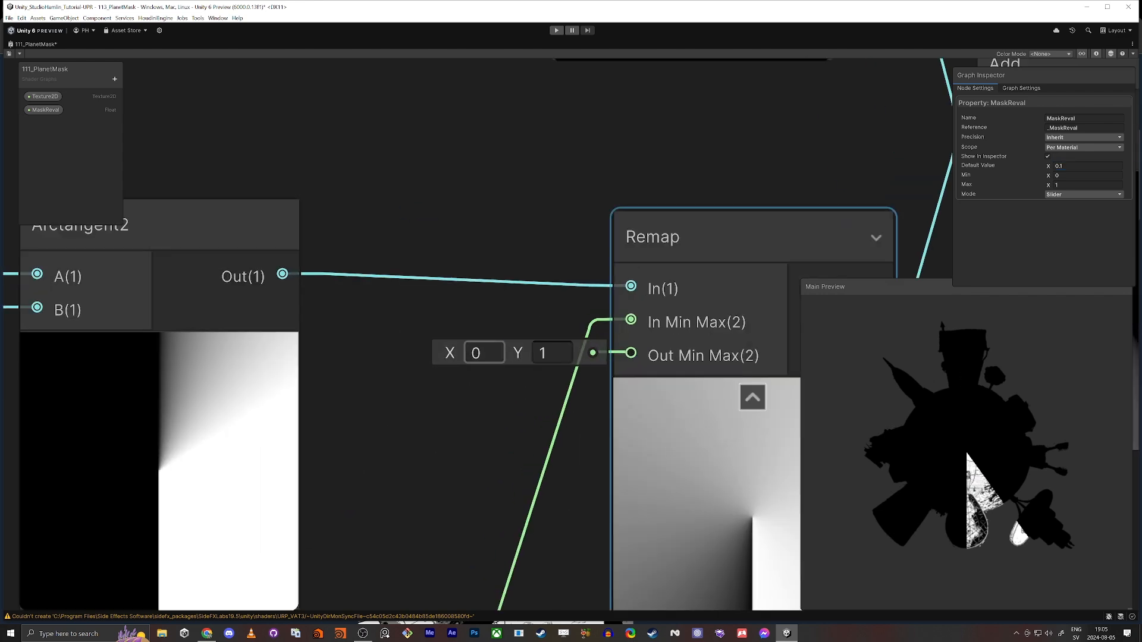
pyautogui.moveTo(485, 358); pyautogui.dragTo(439, 362)
pyautogui.write('1')
pyautogui.press('Tab')
pyautogui.write('0')
pyautogui.press('Return')
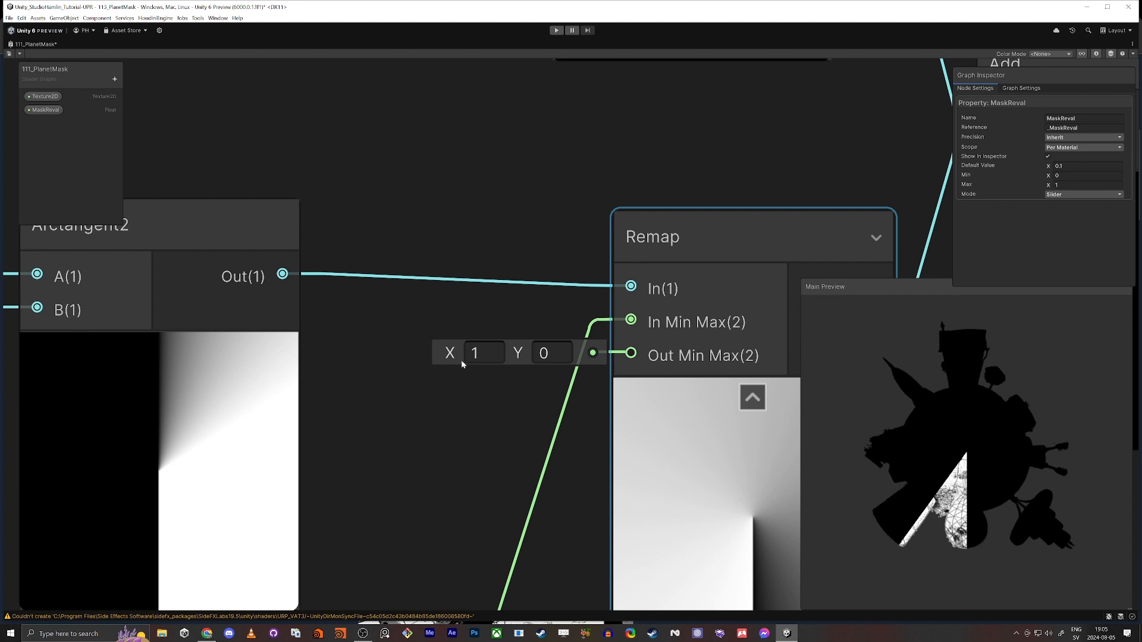
# Restore the Remap node's Out Min Max to X 0 and Y 1
pyautogui.moveTo(513, 420); pyautogui.dragTo(457, 383, button='middle')
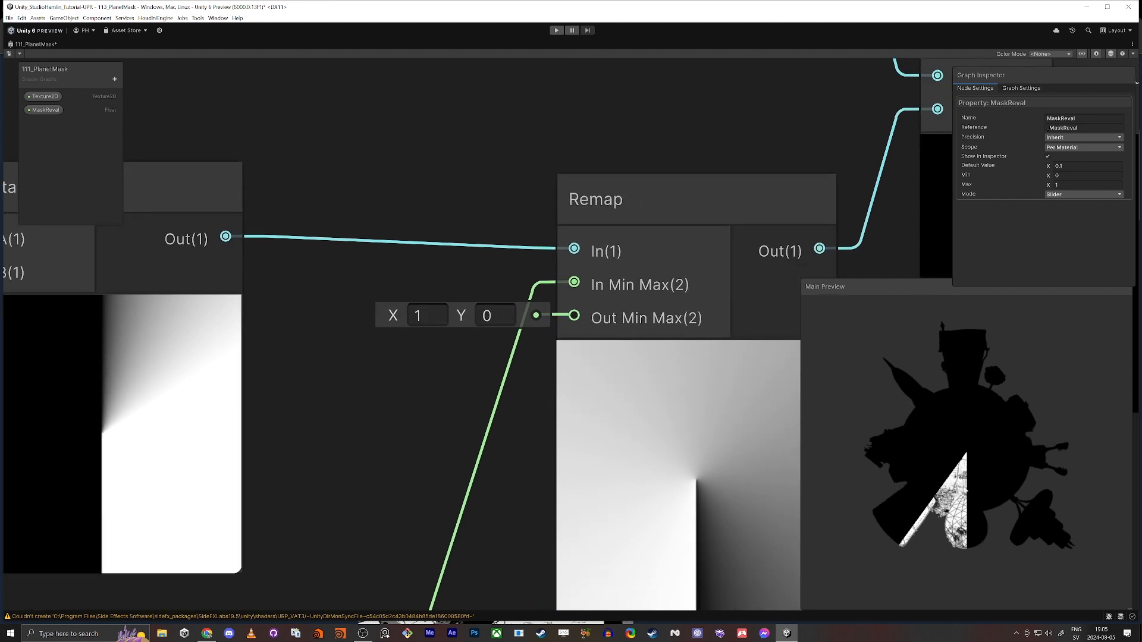
pyautogui.click(426, 316)
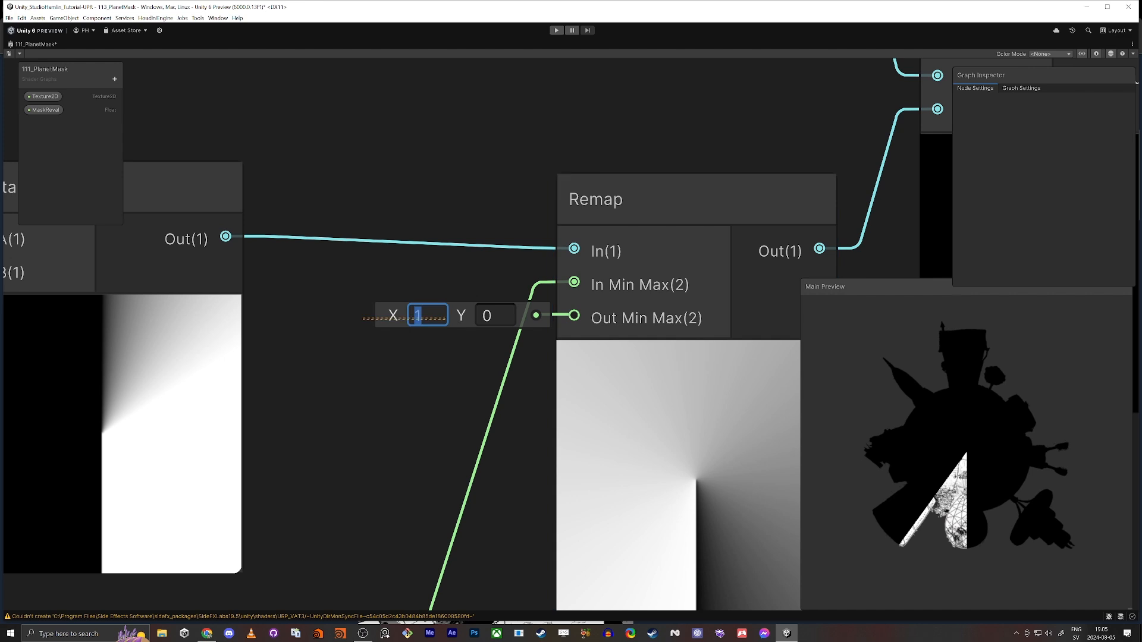
pyautogui.write('0')
pyautogui.press('Tab')
pyautogui.write('1')
pyautogui.press('Return')
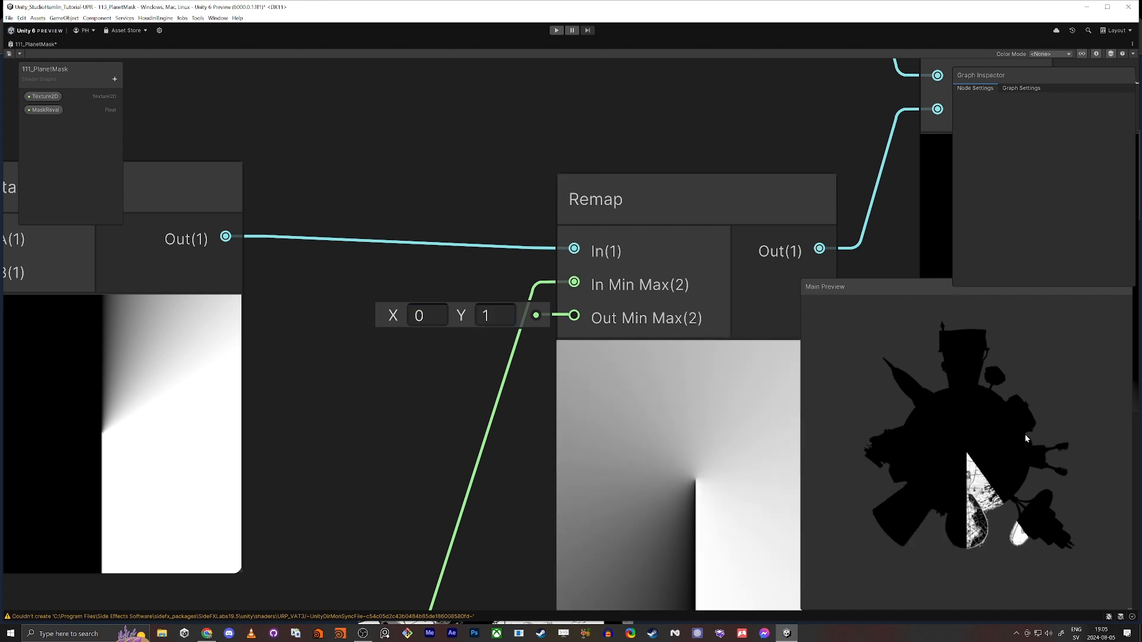
pyautogui.scroll(-5, 435, 333)
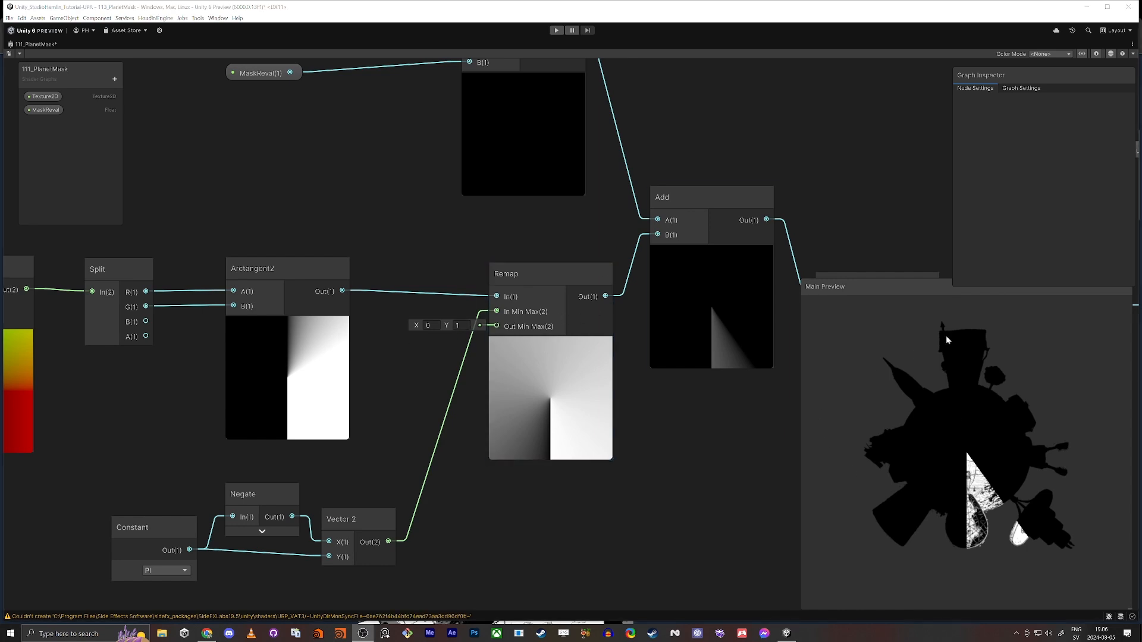
pyautogui.moveTo(227, 191); pyautogui.dragTo(566, 158, button='middle')
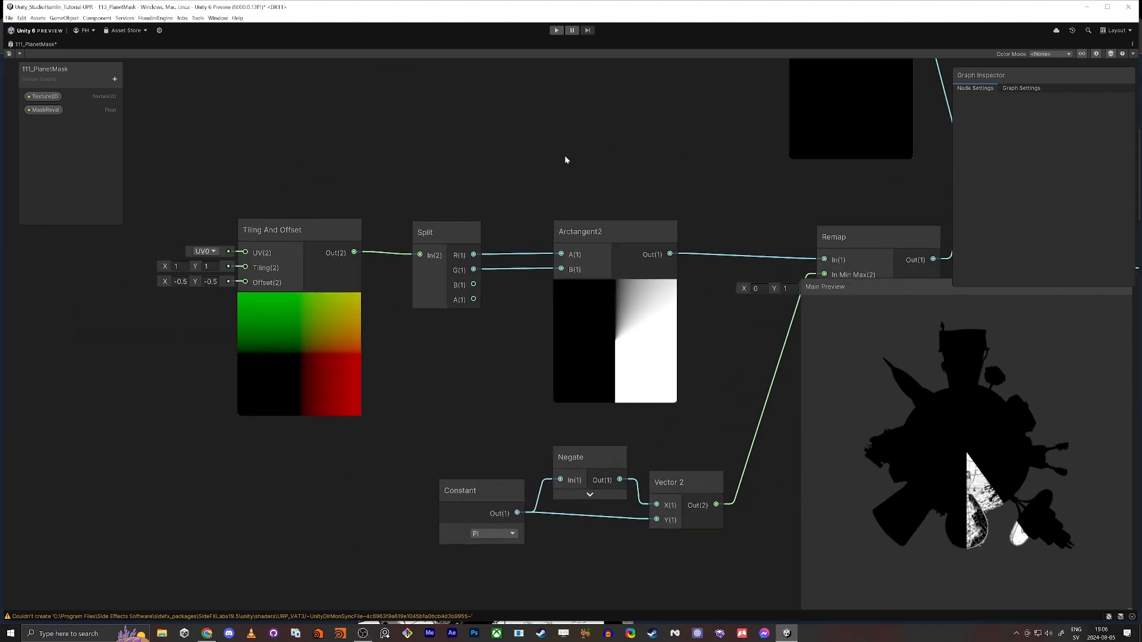
pyautogui.scroll(-3, 499, 173)
pyautogui.press('space')
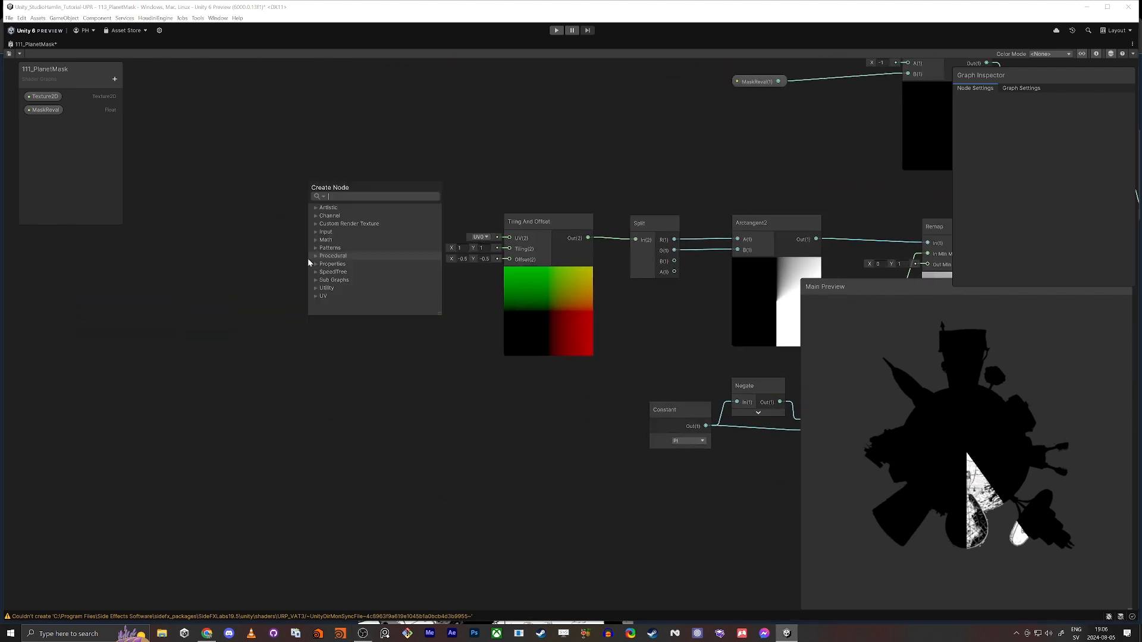
pyautogui.write('rota')
pyautogui.press('Up')
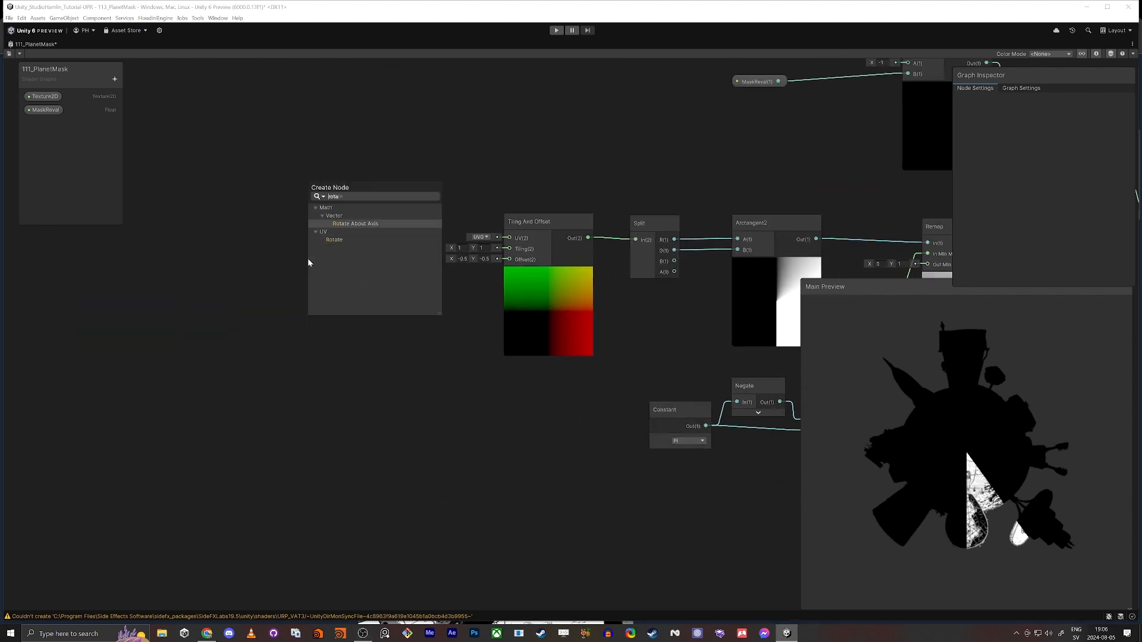
pyautogui.press('Return')
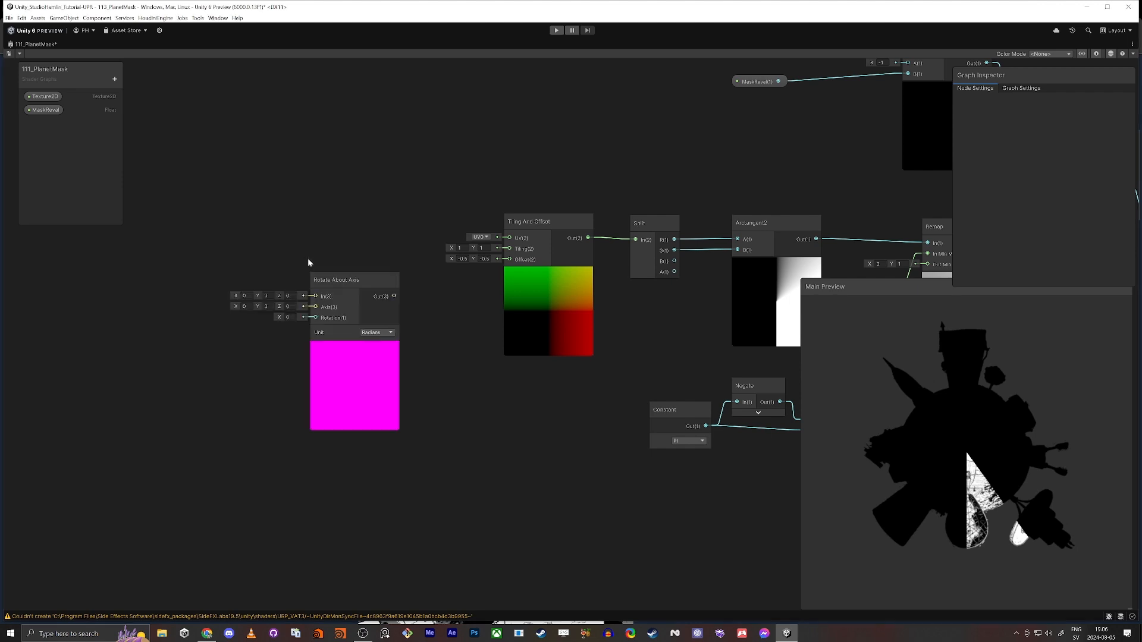
pyautogui.click(358, 281)
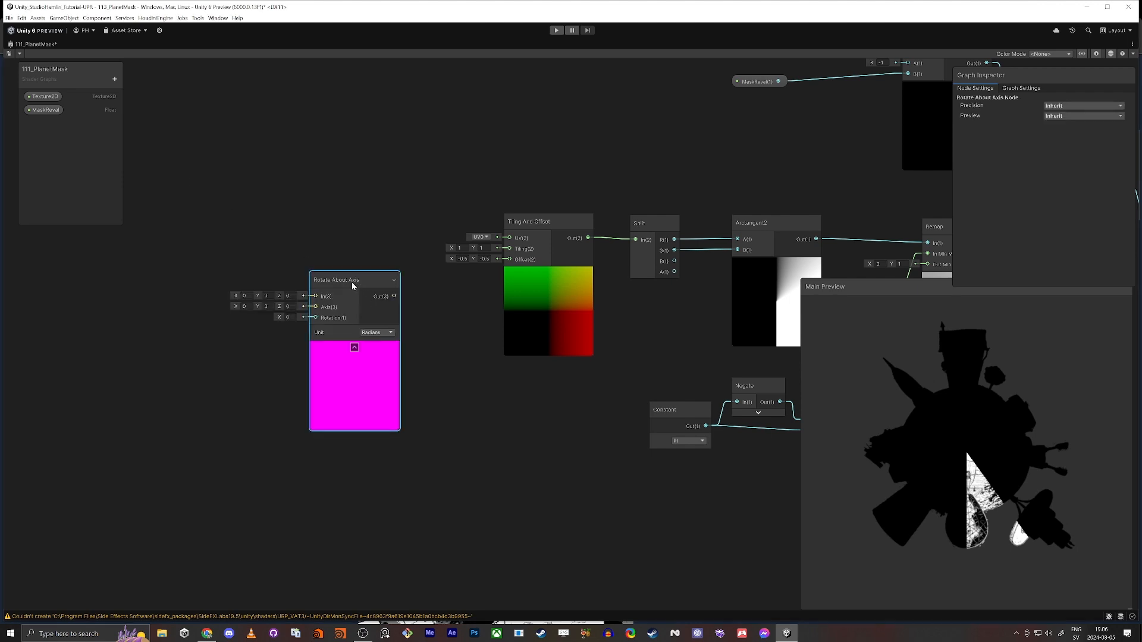
pyautogui.press('Delete')
# Create a Rotate node feeding Tiling And Offset's UV input, and adjust its rotation until the revealed wedge covers the house atop the planet
pyautogui.press('space')
pyautogui.write('rotate')
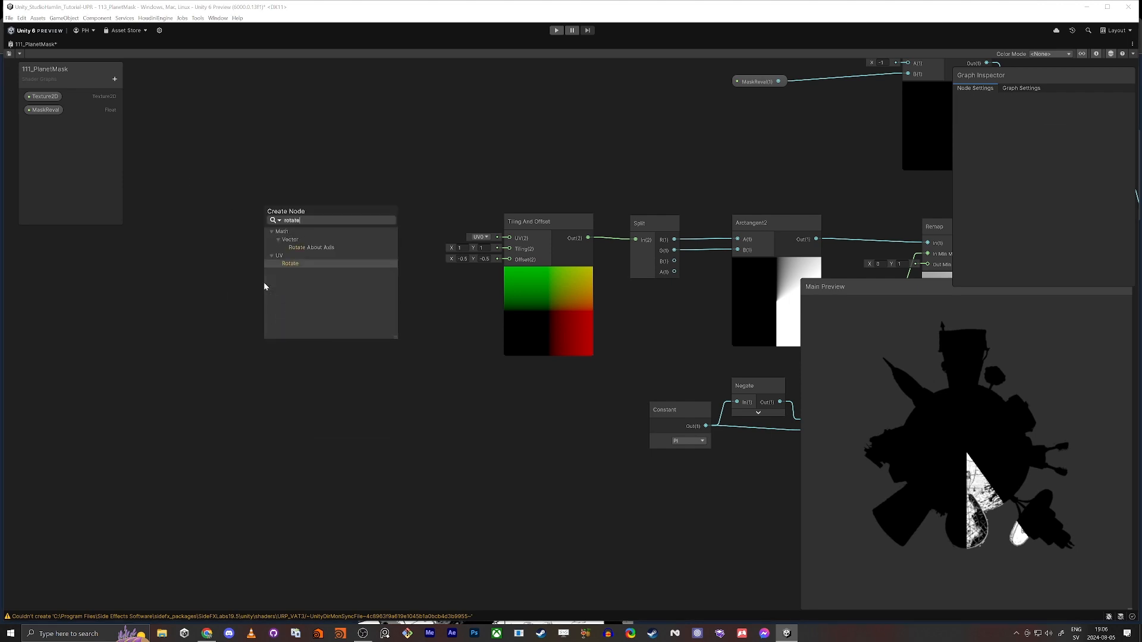
pyautogui.press('Return')
pyautogui.moveTo(301, 306); pyautogui.dragTo(509, 238)
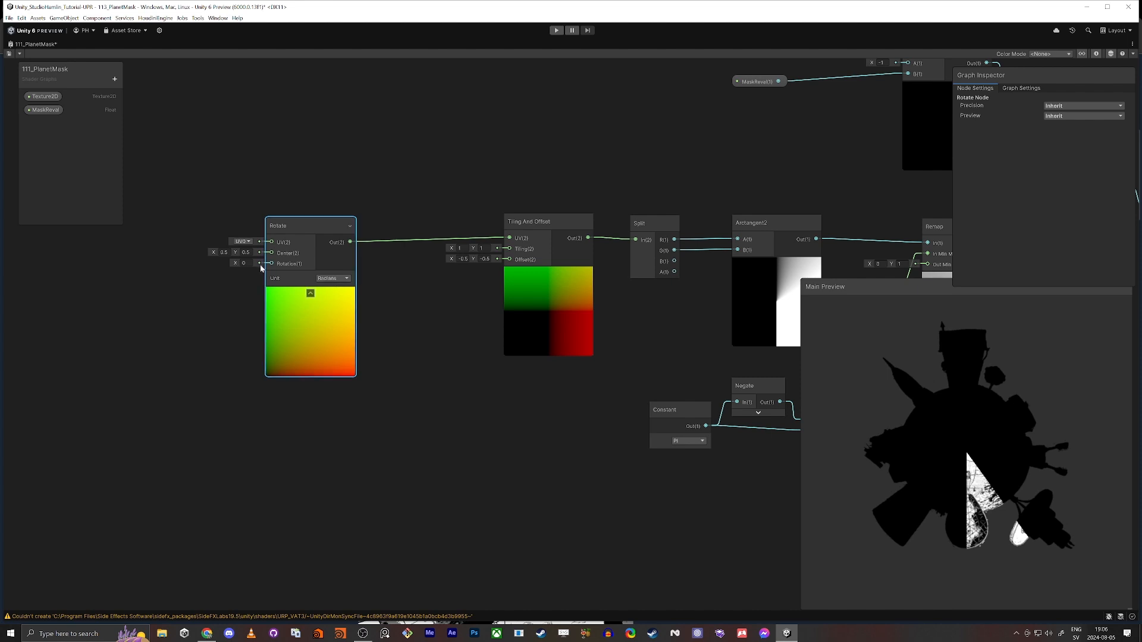
pyautogui.moveTo(236, 267); pyautogui.dragTo(280, 266)
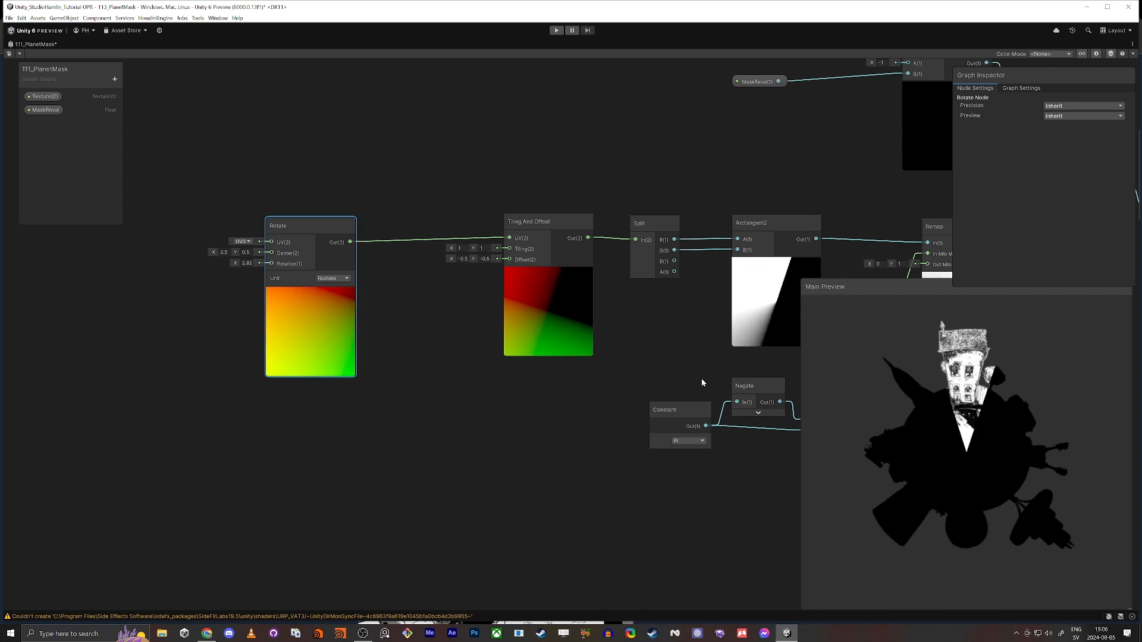
# Reverse the reveal direction by setting the Remap node's Out Min Max to X 1 and Y 0
pyautogui.moveTo(702, 382); pyautogui.dragTo(454, 411, button='middle')
pyautogui.click(632, 292)
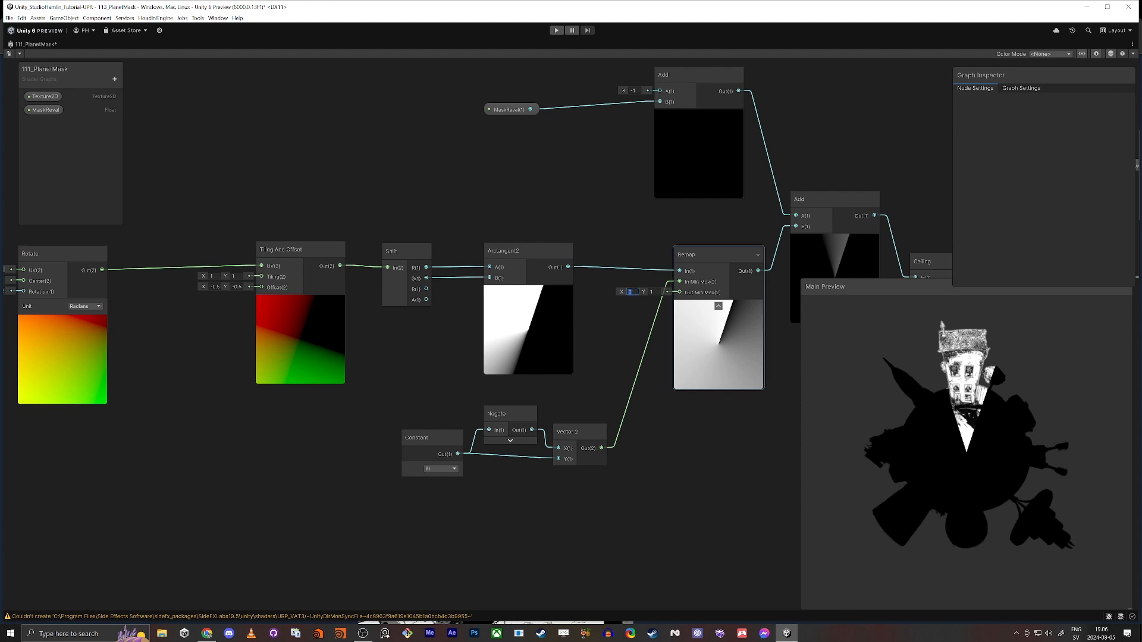
pyautogui.write('1')
pyautogui.press('Tab')
pyautogui.write('0')
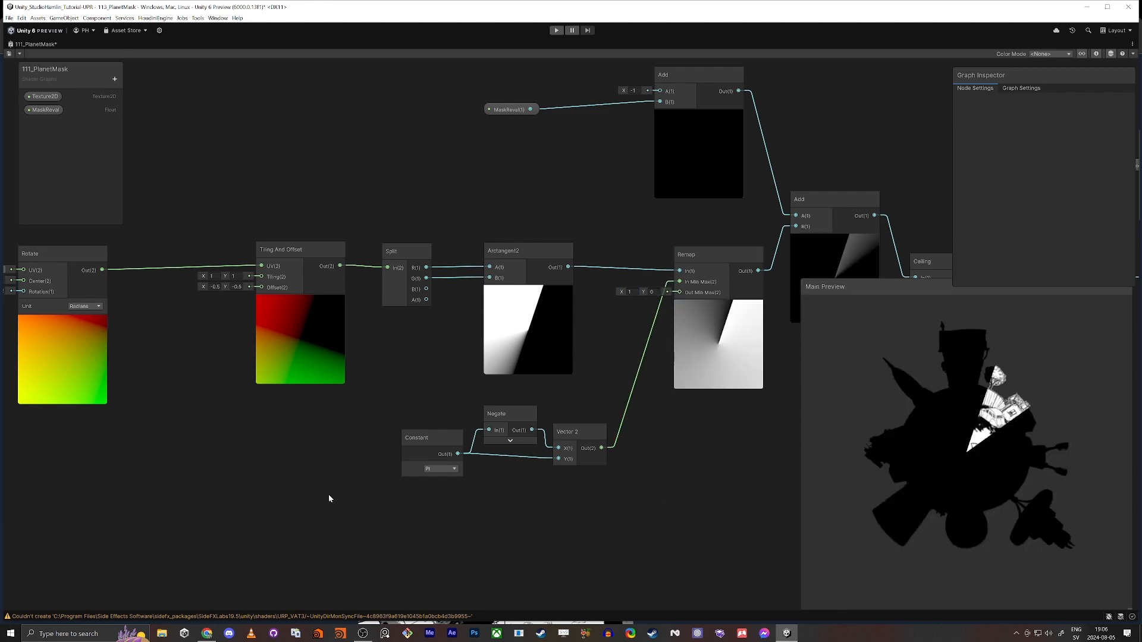
# Set the Rotate node's rotation to about 3.51 radians so the reveal starts at the top house
pyautogui.moveTo(229, 508); pyautogui.dragTo(29, 483, button='middle')
pyautogui.moveTo(651, 441); pyautogui.dragTo(616, 439, button='middle')
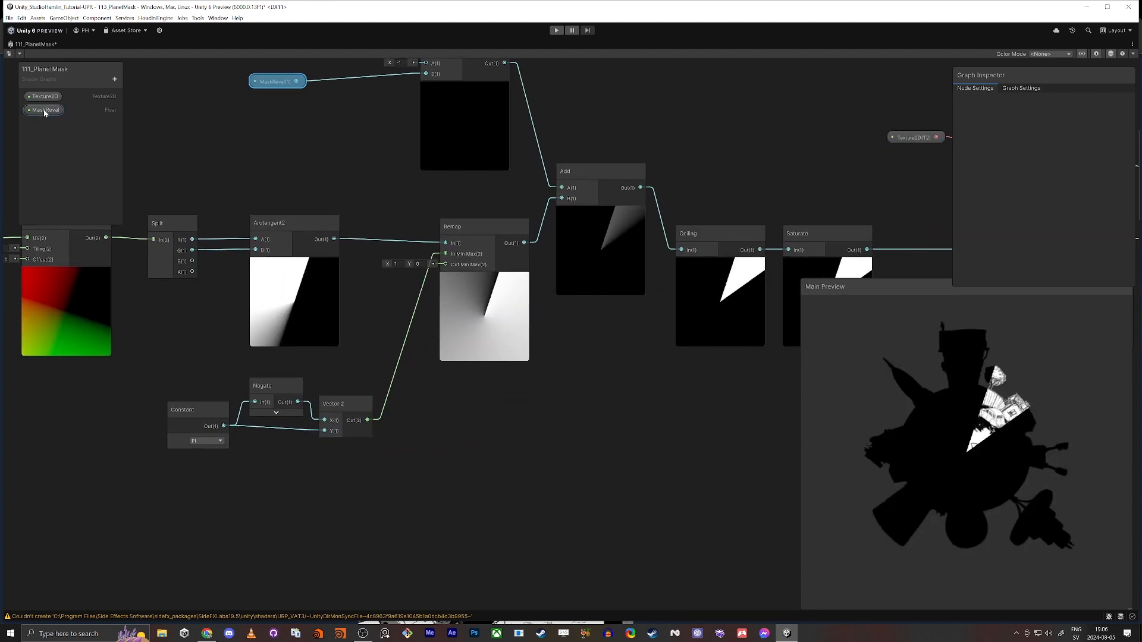
pyautogui.click(45, 111)
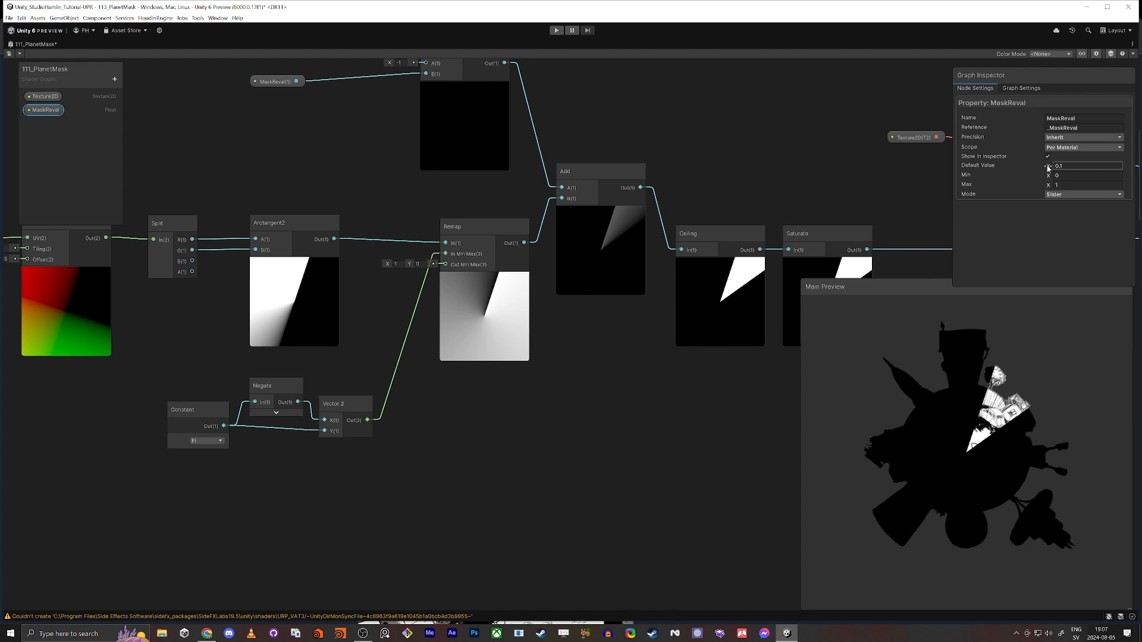
pyautogui.moveTo(133, 367); pyautogui.dragTo(383, 372, button='middle')
pyautogui.moveTo(223, 291); pyautogui.dragTo(226, 294)
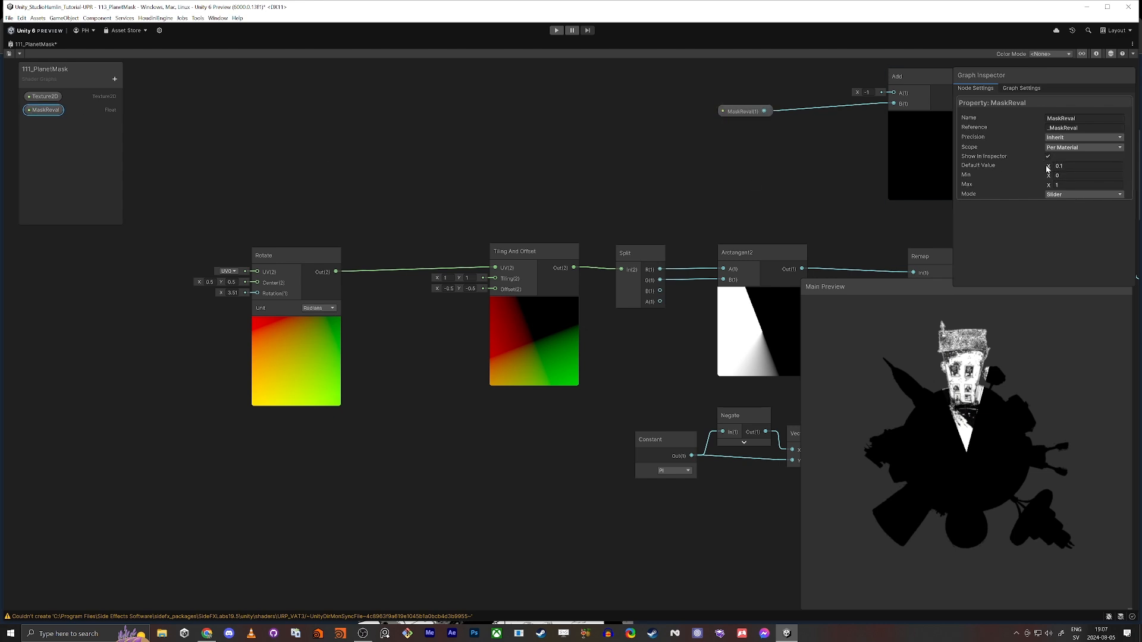
# Set MaskReval's default value to about 0.37 and align the Rotate node with Tiling And Offset
pyautogui.moveTo(1048, 169); pyautogui.dragTo(1053, 168)
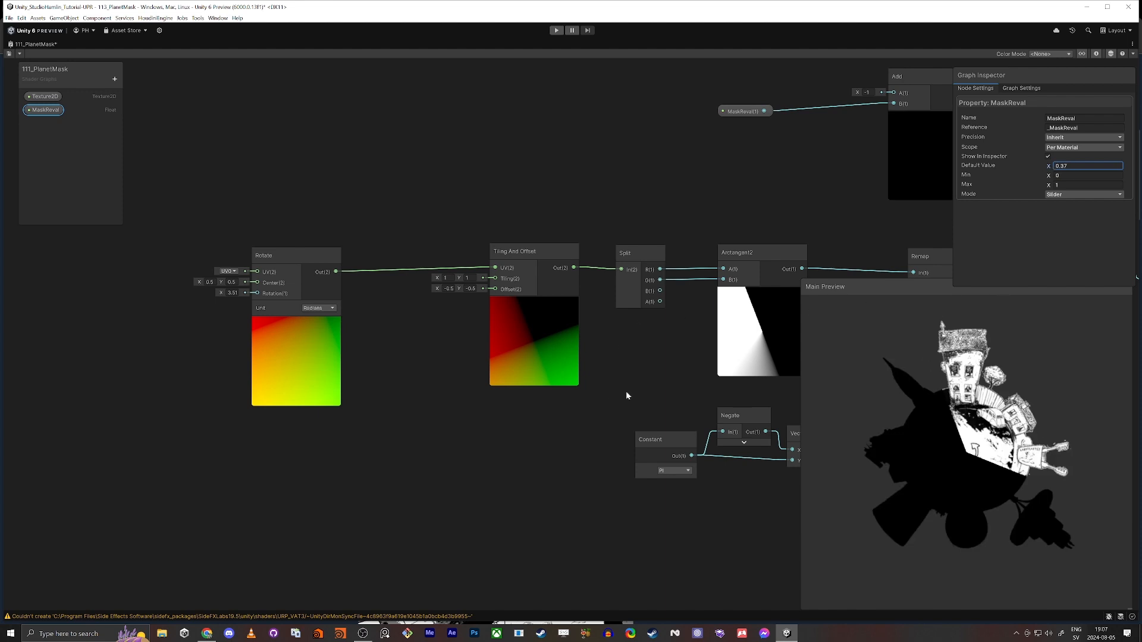
pyautogui.moveTo(305, 258)
pyautogui.mouseDown()
pyautogui.moveTo(294, 245)
pyautogui.moveTo(304, 252)
pyautogui.mouseUp()
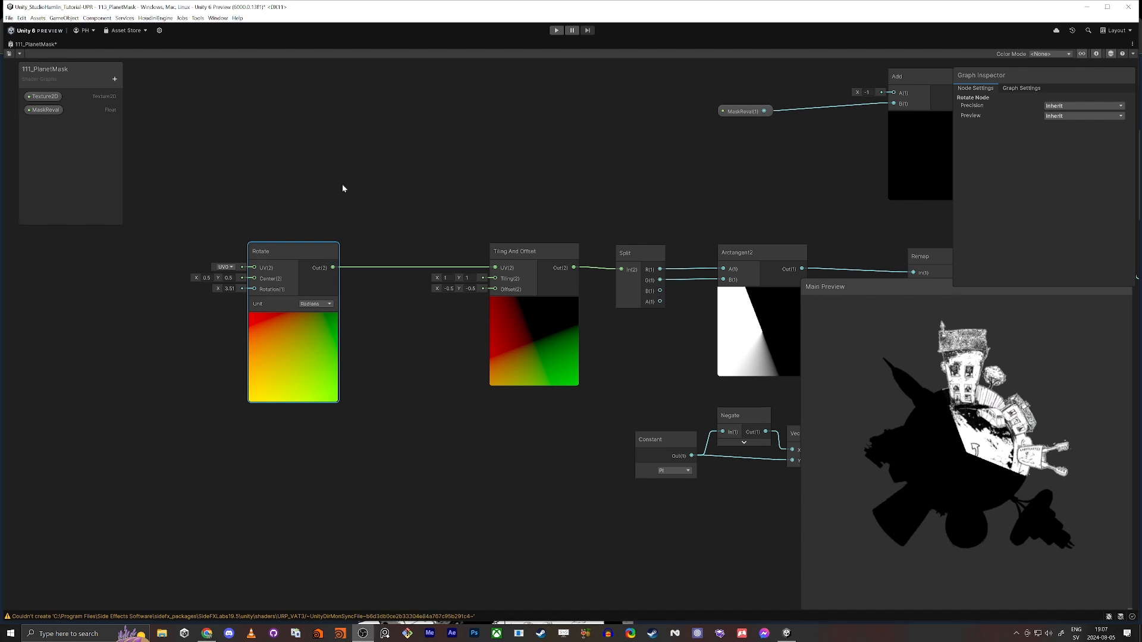
# Add a Float property named OffsetRotation, set its mode to Slider, and place it in the graph below the Rotate node
pyautogui.moveTo(342, 185); pyautogui.dragTo(362, 190, button='middle')
pyautogui.click(114, 80)
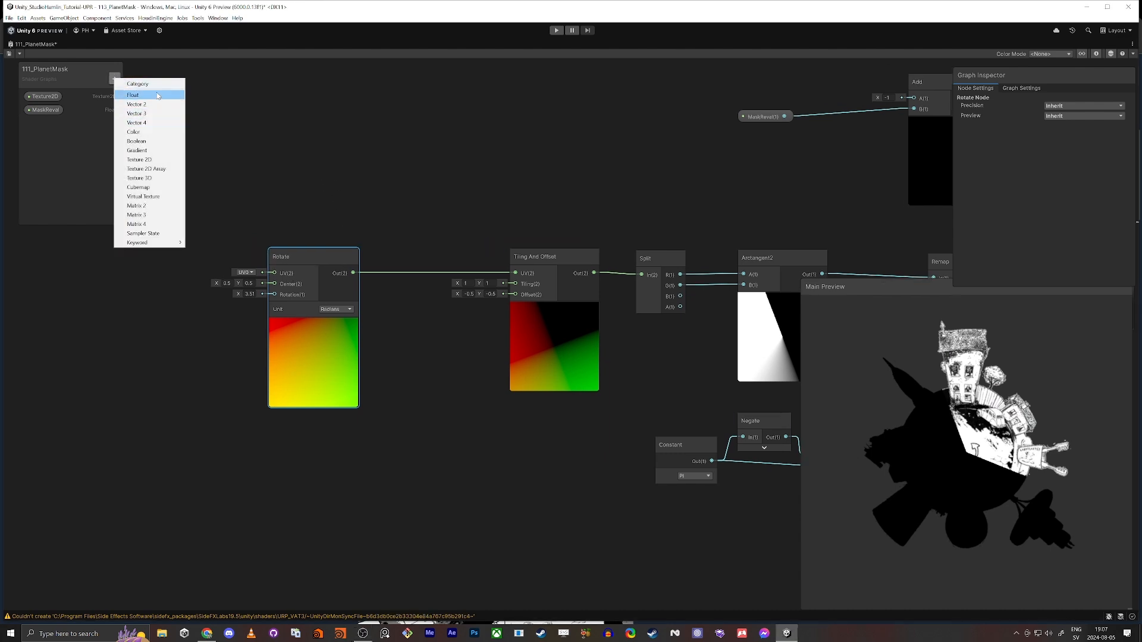
pyautogui.click(158, 95)
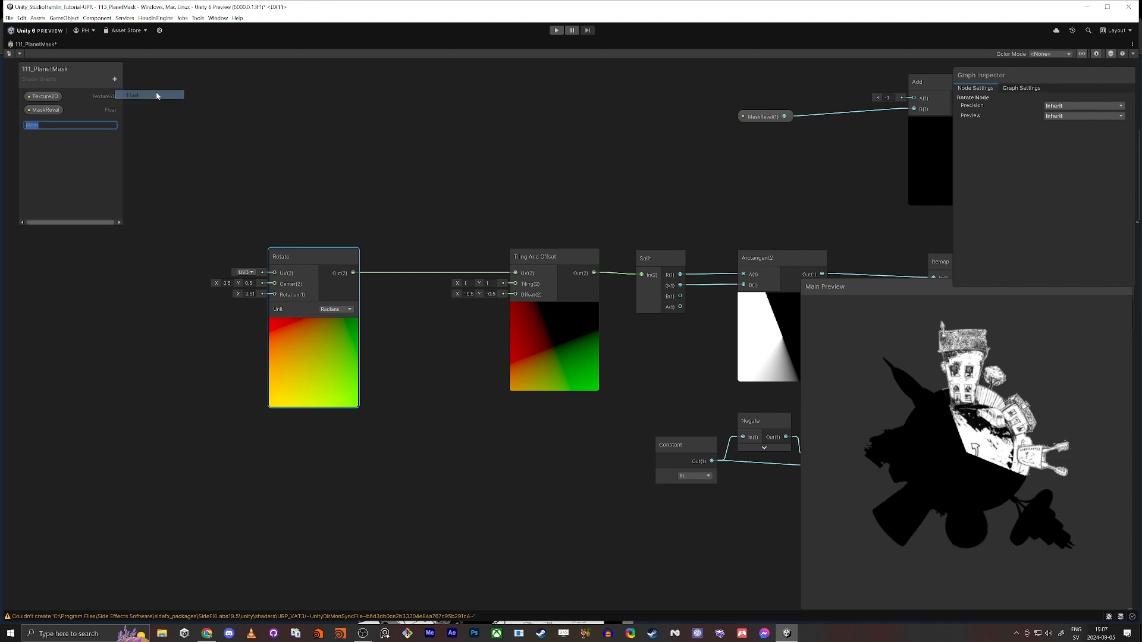
pyautogui.write('Offst>R')
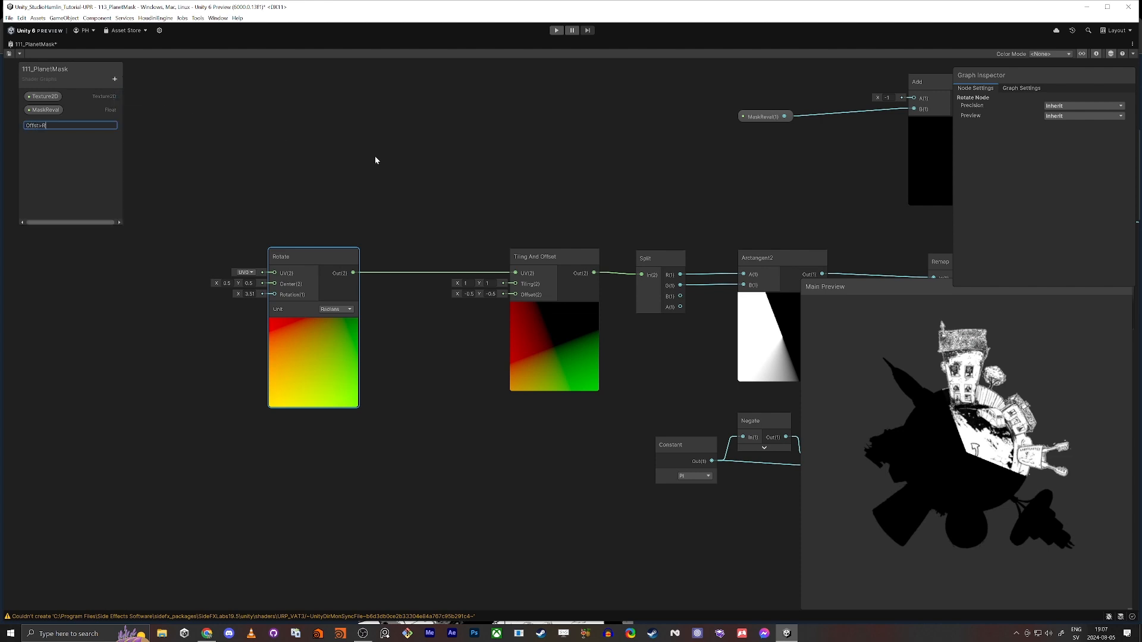
pyautogui.press('BackSpace')
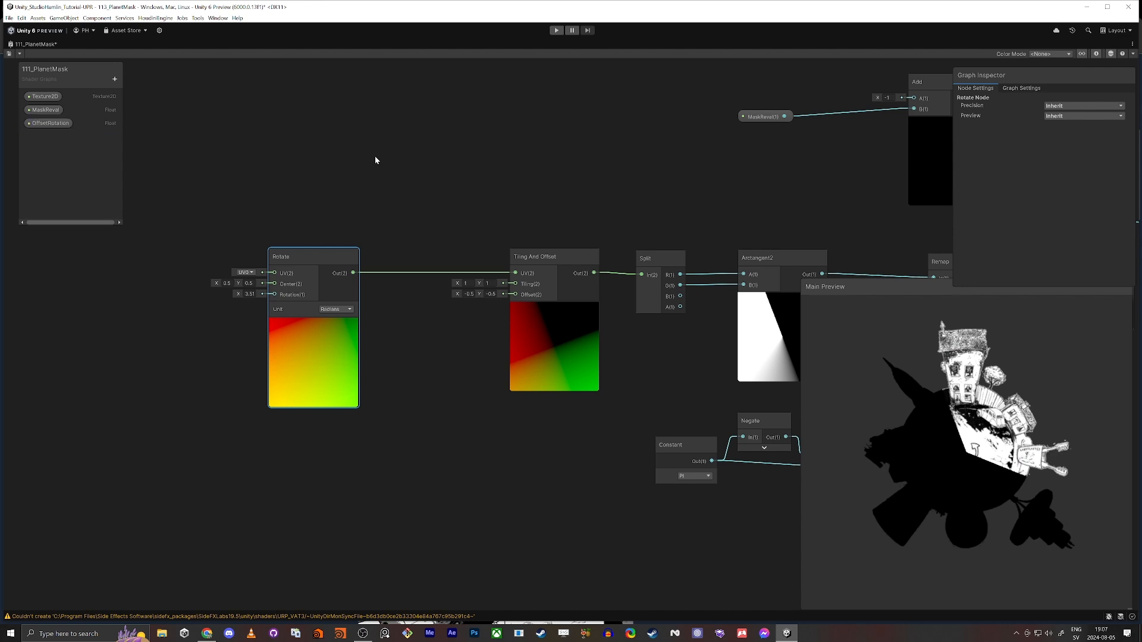
pyautogui.press('Return')
pyautogui.click(1069, 176)
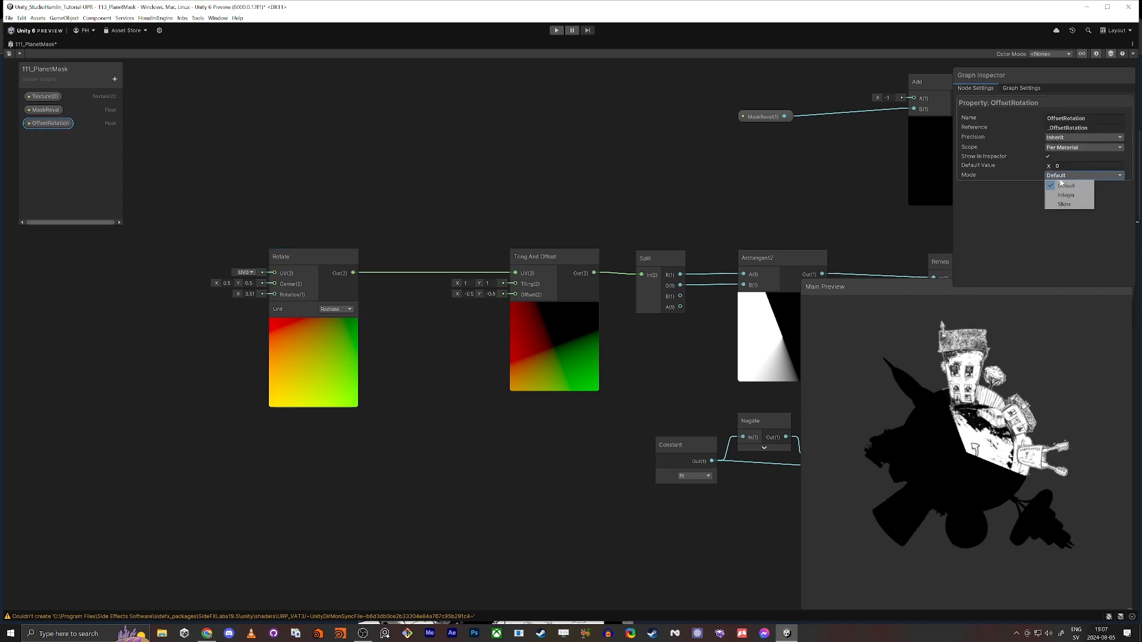
pyautogui.click(1064, 189)
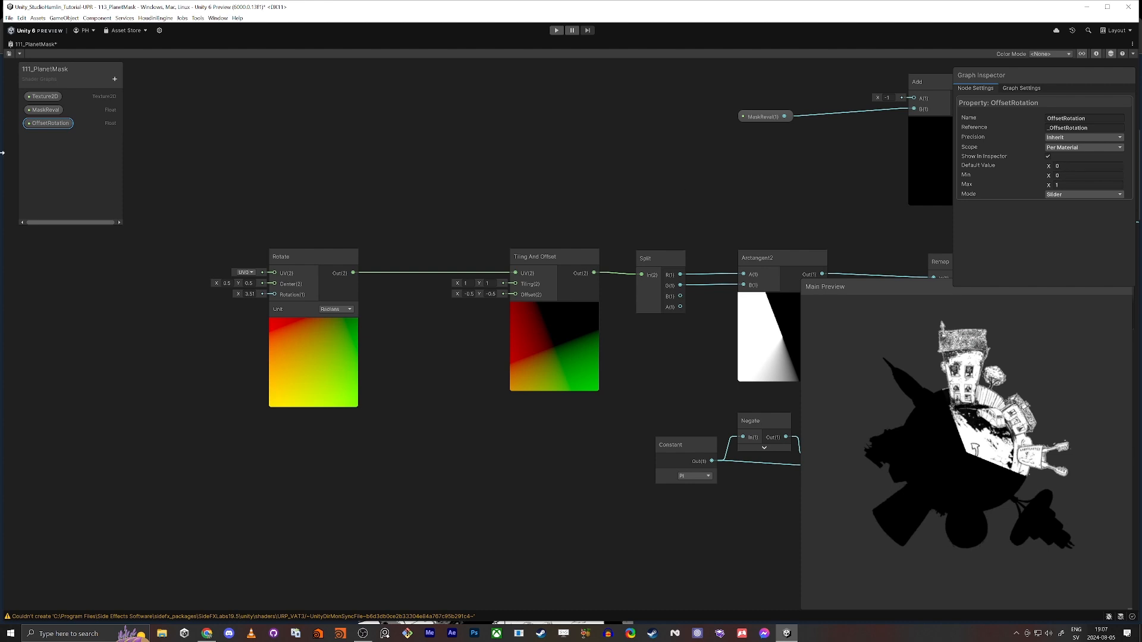
pyautogui.moveTo(62, 123); pyautogui.dragTo(153, 456)
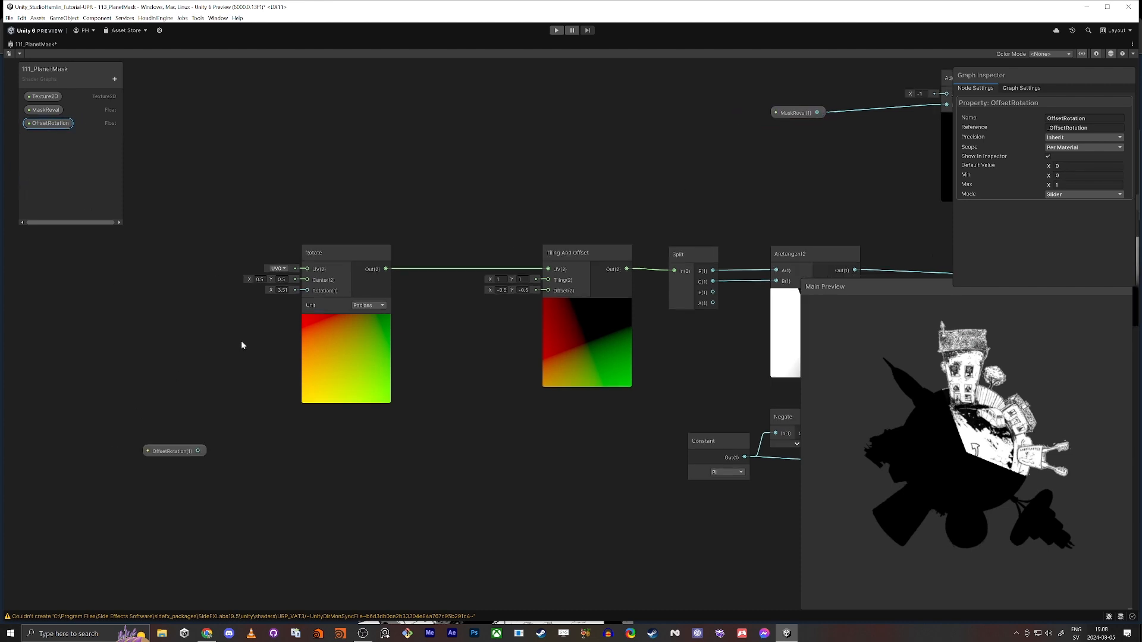
# Try Degrees as the Rotate node's unit and switch it back to Radians
pyautogui.scroll(5, 359, 288)
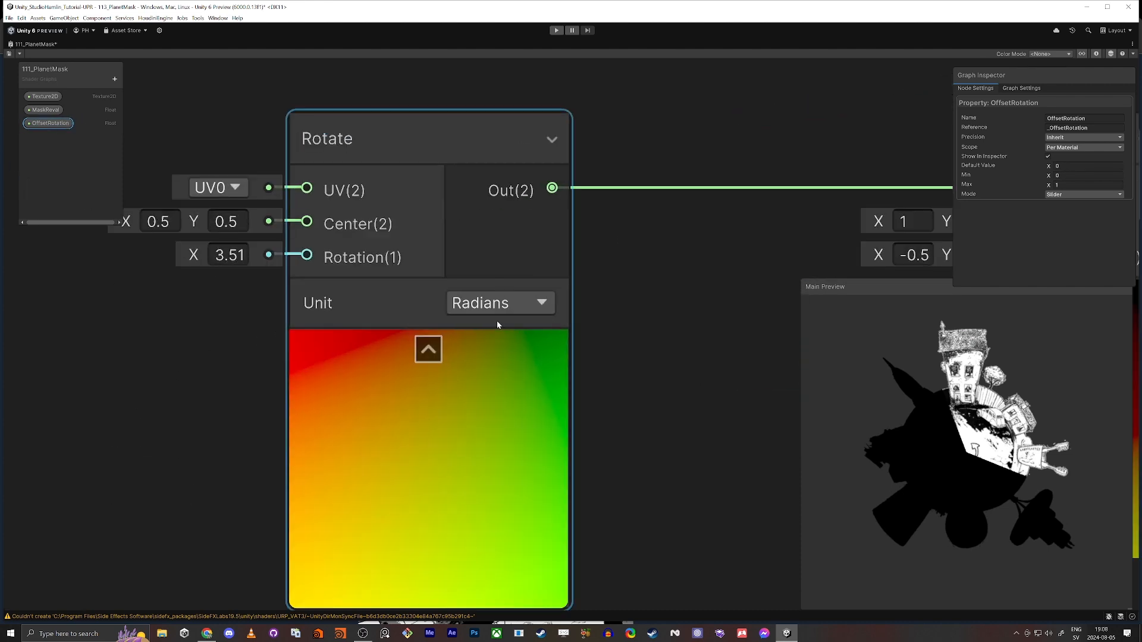
pyautogui.click(501, 309)
pyautogui.click(475, 334)
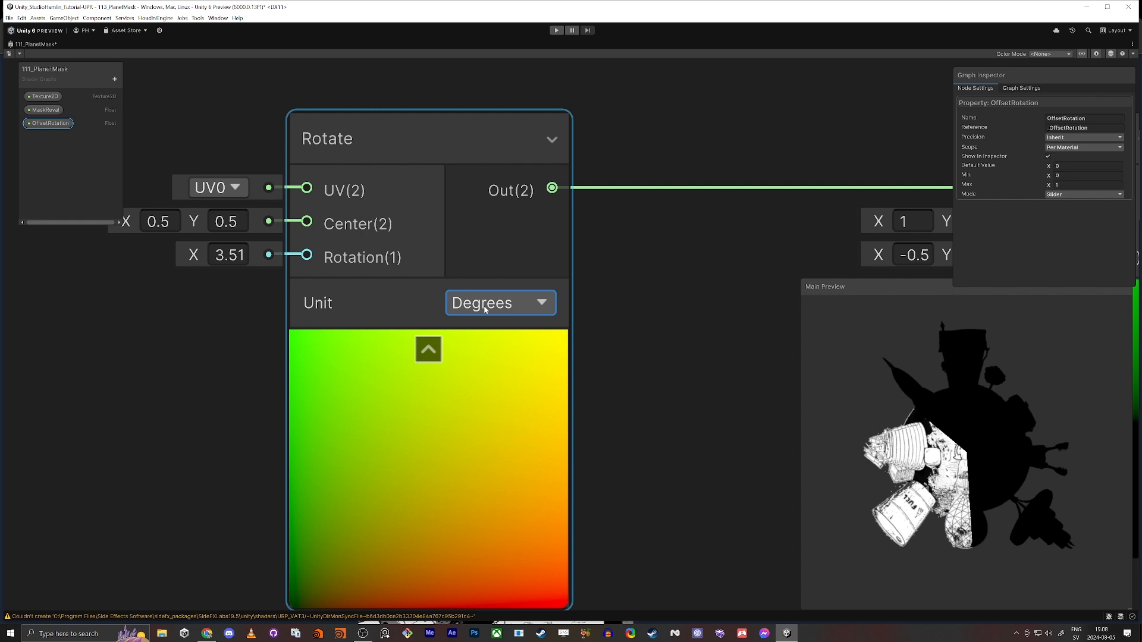
pyautogui.click(490, 306)
pyautogui.click(480, 321)
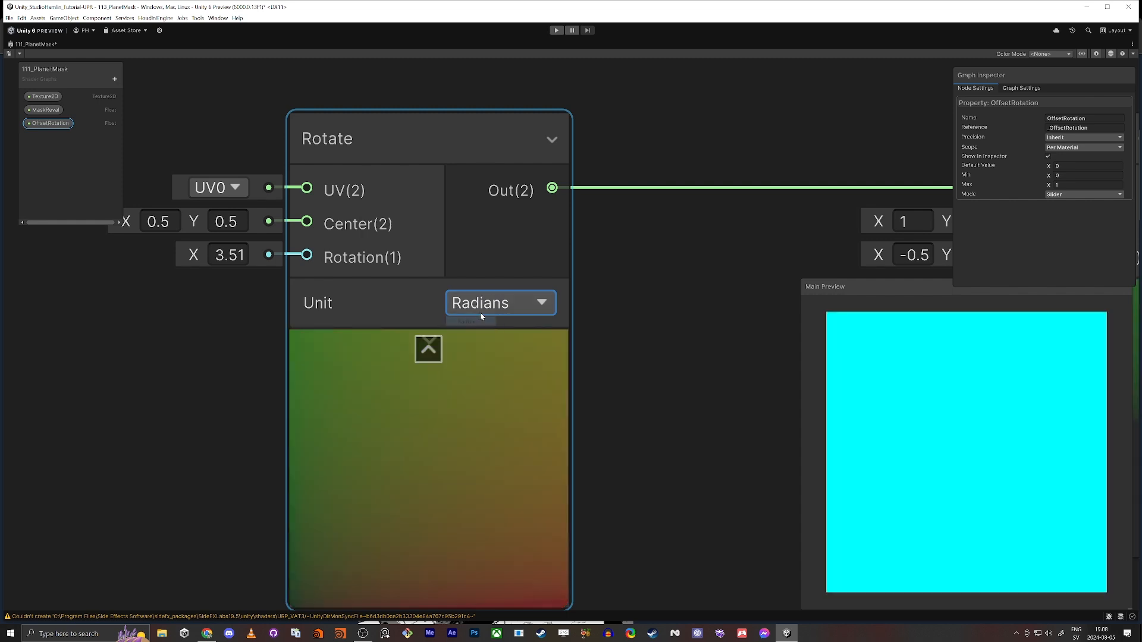
# Try a rotation of 6.7 radians on the Rotate node
pyautogui.scroll(-5, 400, 309)
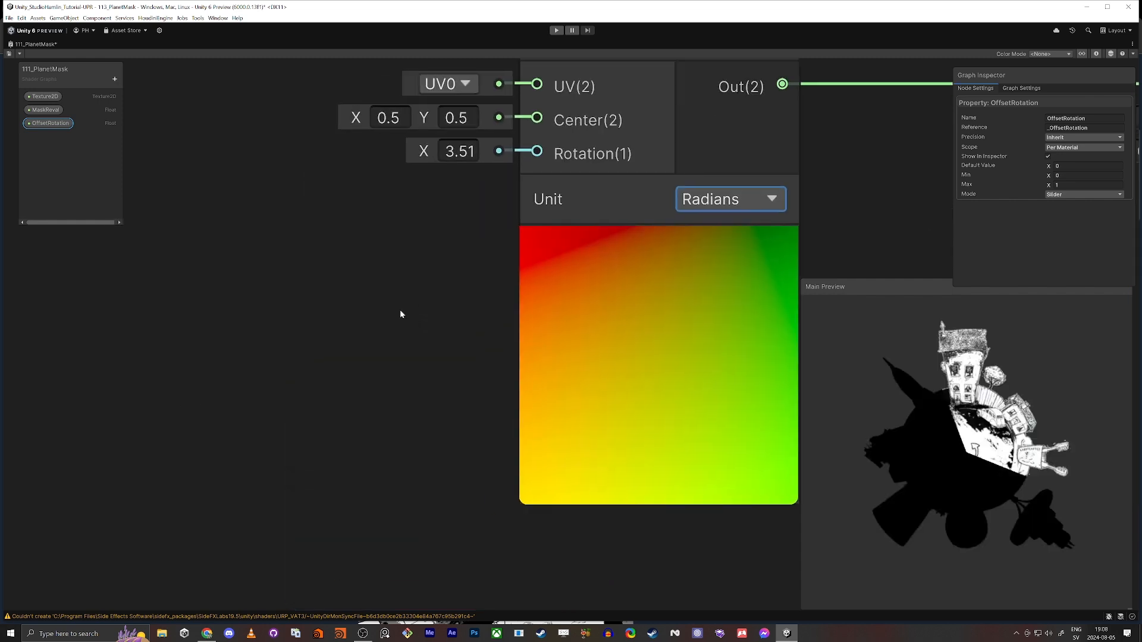
pyautogui.moveTo(398, 308); pyautogui.dragTo(456, 308, button='middle')
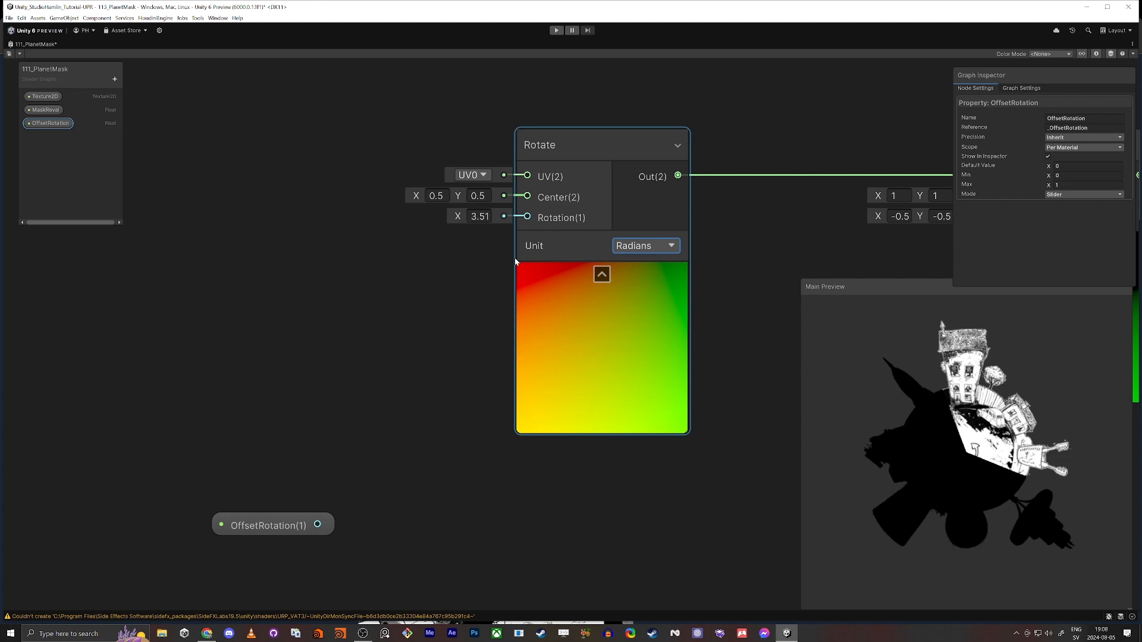
pyautogui.click(479, 216)
pyautogui.moveTo(489, 217); pyautogui.dragTo(362, 218)
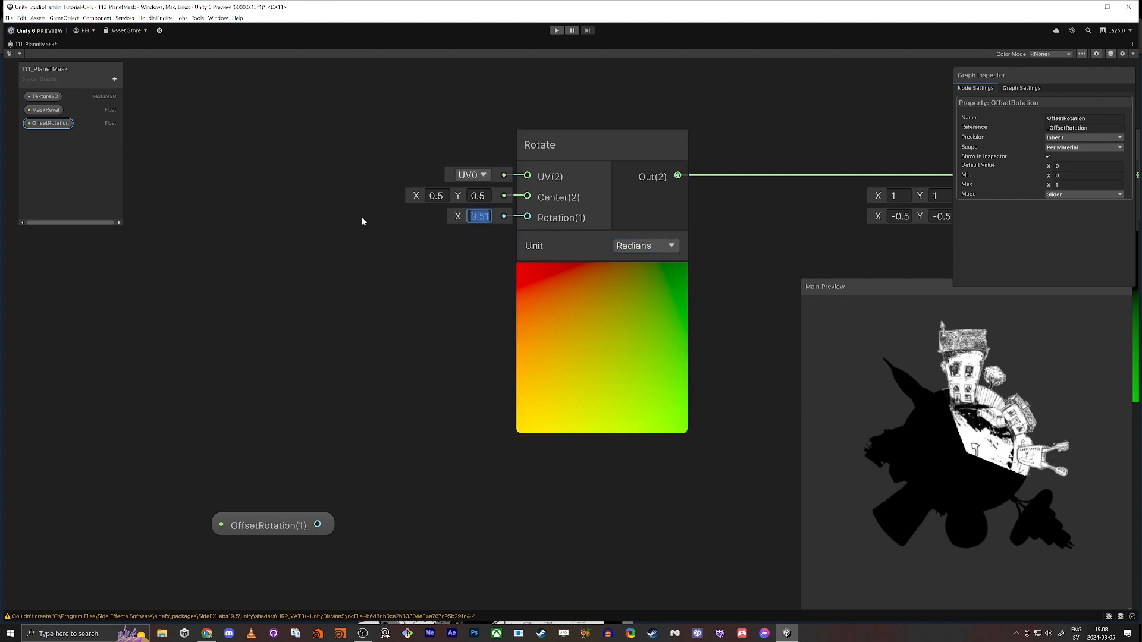
pyautogui.write('6.7')
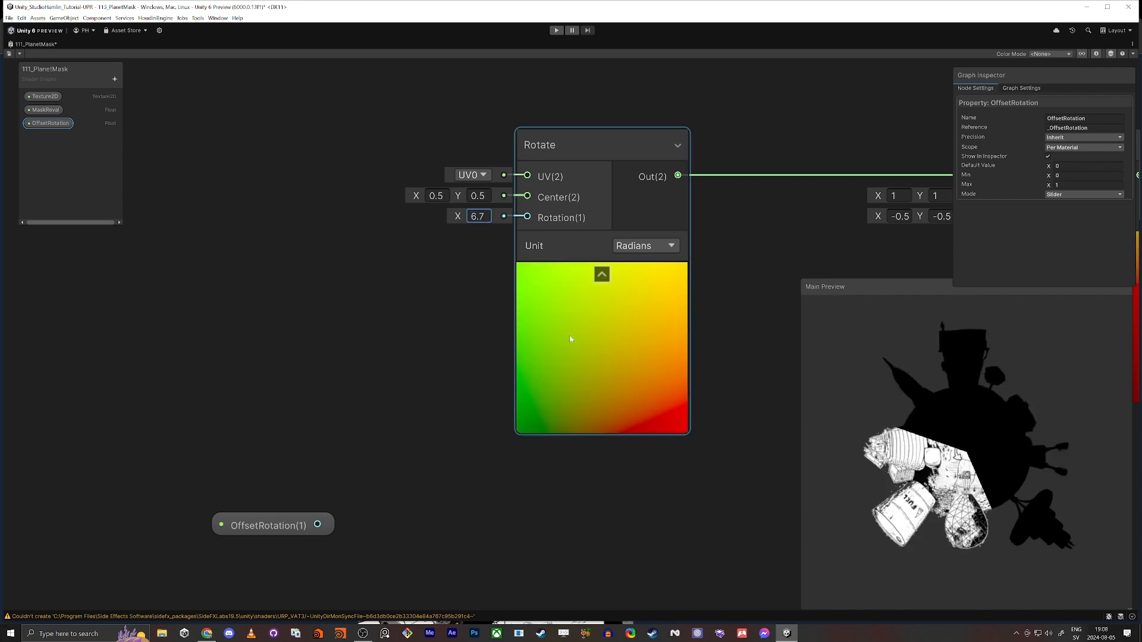
pyautogui.moveTo(457, 219); pyautogui.dragTo(485, 220)
pyautogui.hotkey('ctrl', 'z')
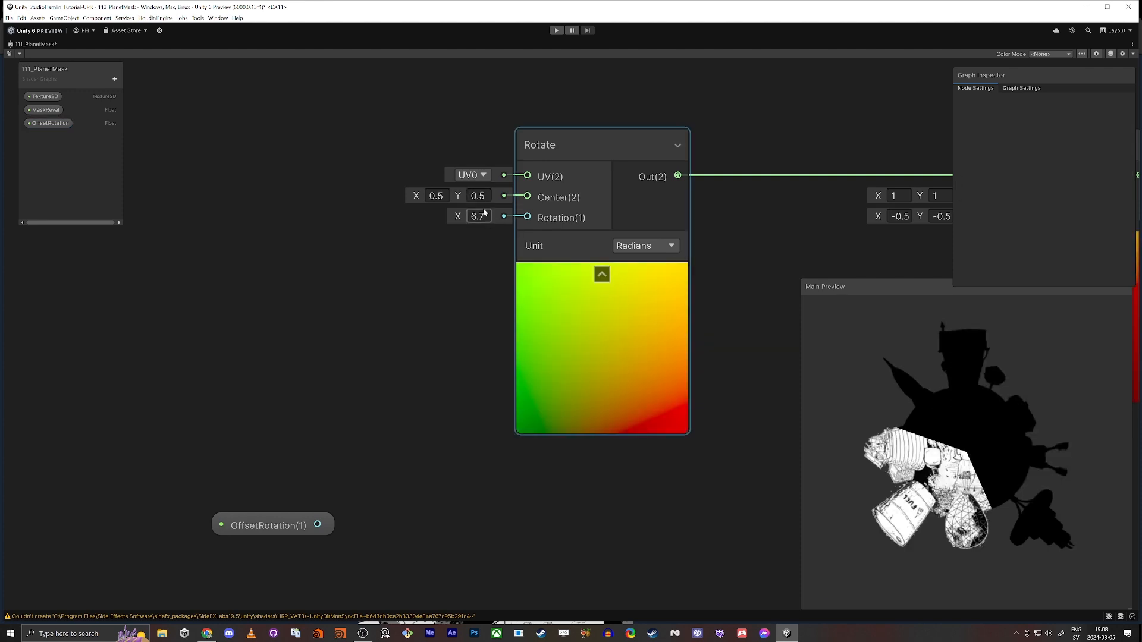
# Reset the Rotate node's rotation to 0 and raise it to 6.28 radians to test one full turn
pyautogui.click(479, 217)
pyautogui.write('0')
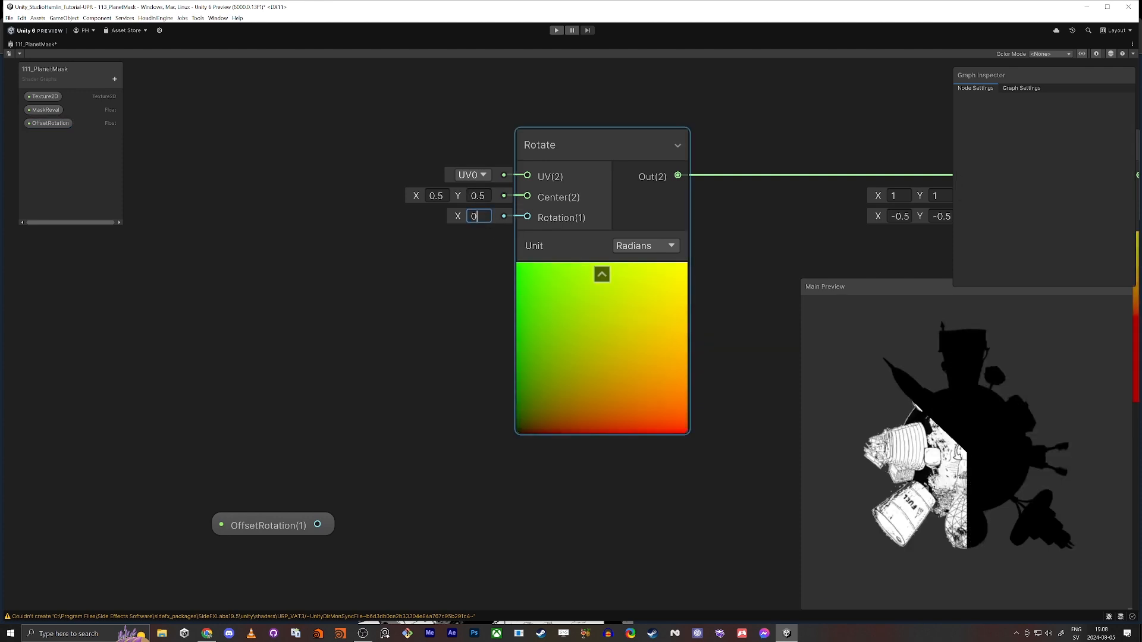
pyautogui.press('Tab')
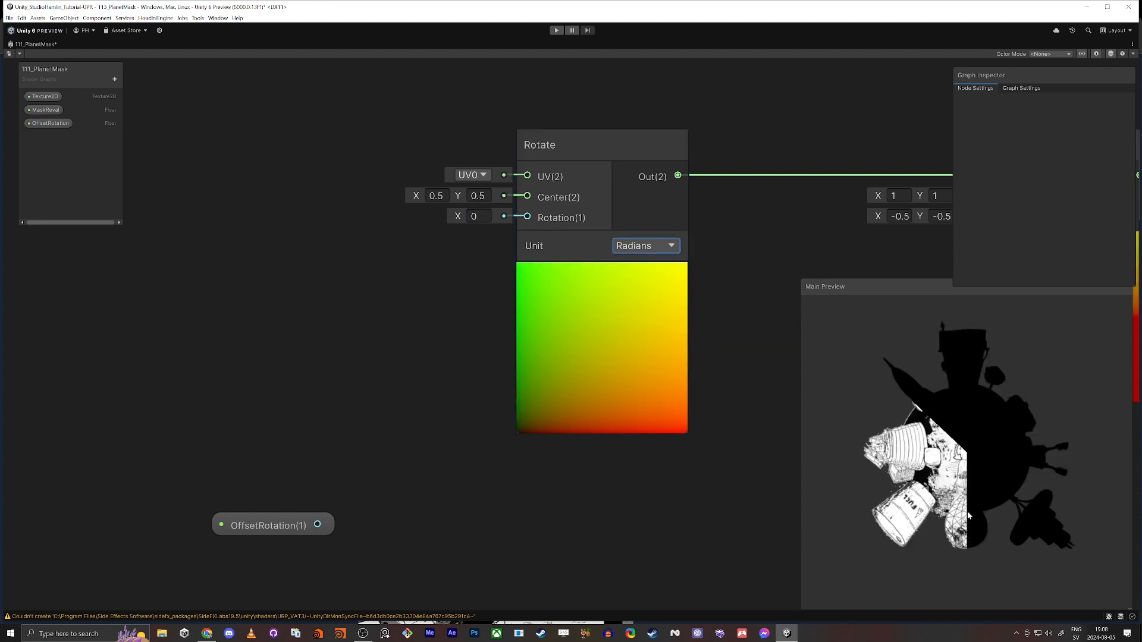
pyautogui.moveTo(456, 217); pyautogui.dragTo(554, 228)
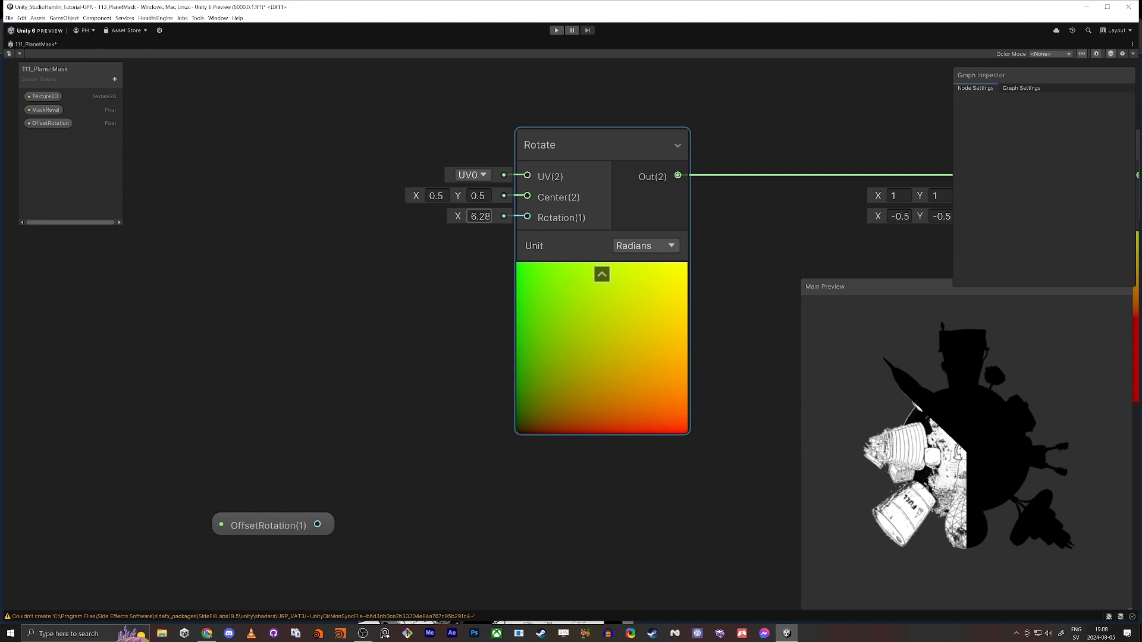
pyautogui.click(480, 217)
pyautogui.click(480, 217)
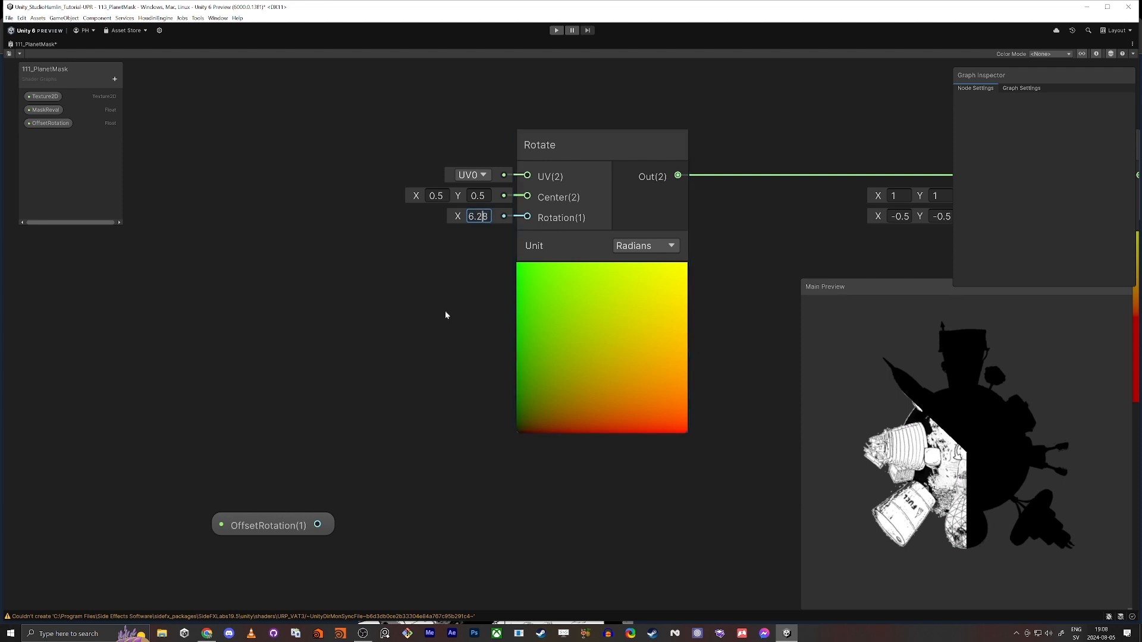
# Move the OffsetRotation node closer to Rotate and create a Constant node below it, kept at PI
pyautogui.click(445, 312)
pyautogui.moveTo(426, 392); pyautogui.dragTo(474, 325, button='middle')
pyautogui.click(301, 456)
pyautogui.moveTo(302, 456); pyautogui.dragTo(295, 315)
pyautogui.click(231, 451)
pyautogui.press('space')
pyautogui.write('consta')
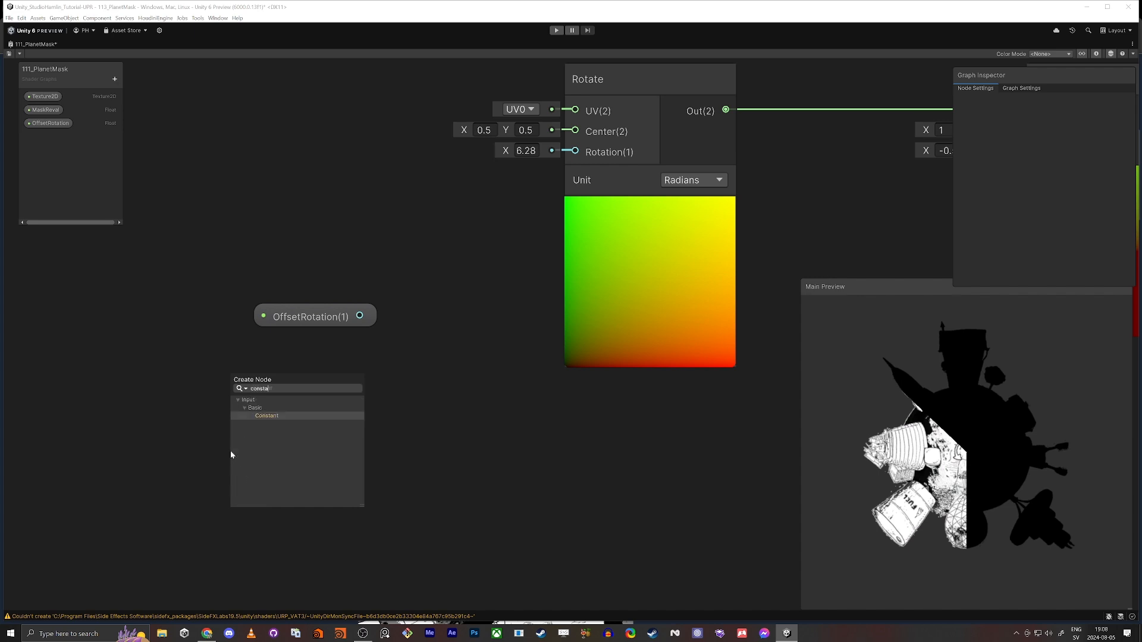
pyautogui.press('Return')
pyautogui.moveTo(300, 472); pyautogui.dragTo(223, 391)
pyautogui.click(214, 462)
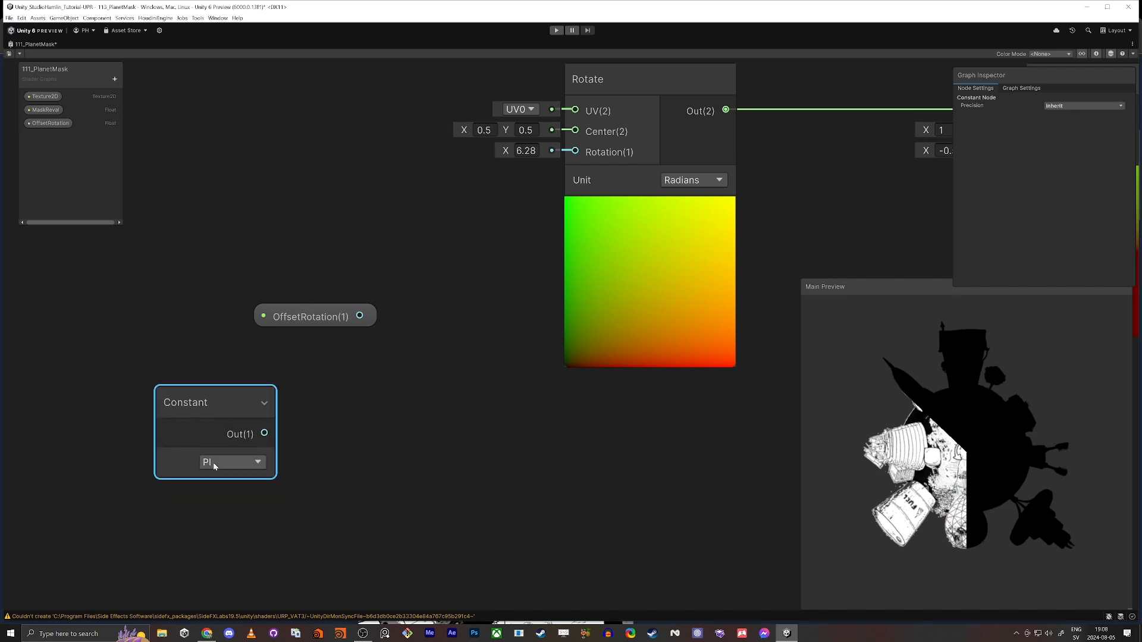
pyautogui.click(337, 453)
# Create a Multiply node and connect the PI Constant to its A input, keeping B at 2
pyautogui.moveTo(264, 433); pyautogui.dragTo(306, 417)
pyautogui.write('mult')
pyautogui.press('Return')
pyautogui.click(262, 351)
pyautogui.click(217, 402)
pyautogui.moveTo(218, 403); pyautogui.dragTo(127, 403)
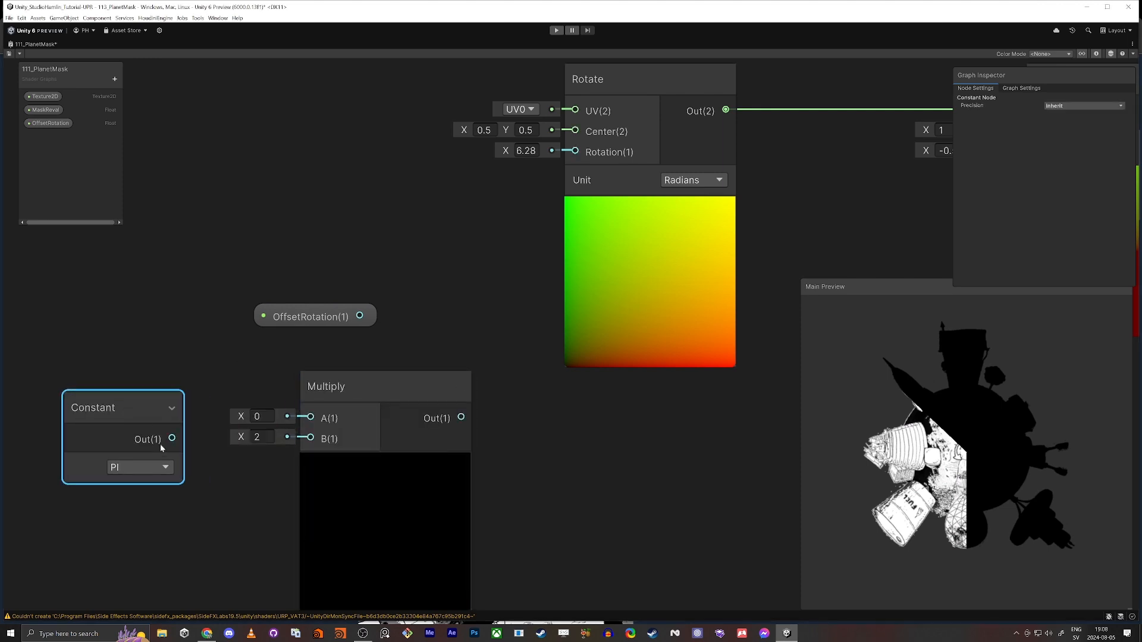
pyautogui.moveTo(170, 438); pyautogui.dragTo(311, 417)
# Collapse the Multiply node's preview and line it up with the Constant node below OffsetRotation
pyautogui.moveTo(232, 437); pyautogui.dragTo(343, 392, button='middle')
pyautogui.scroll(4, 381, 396)
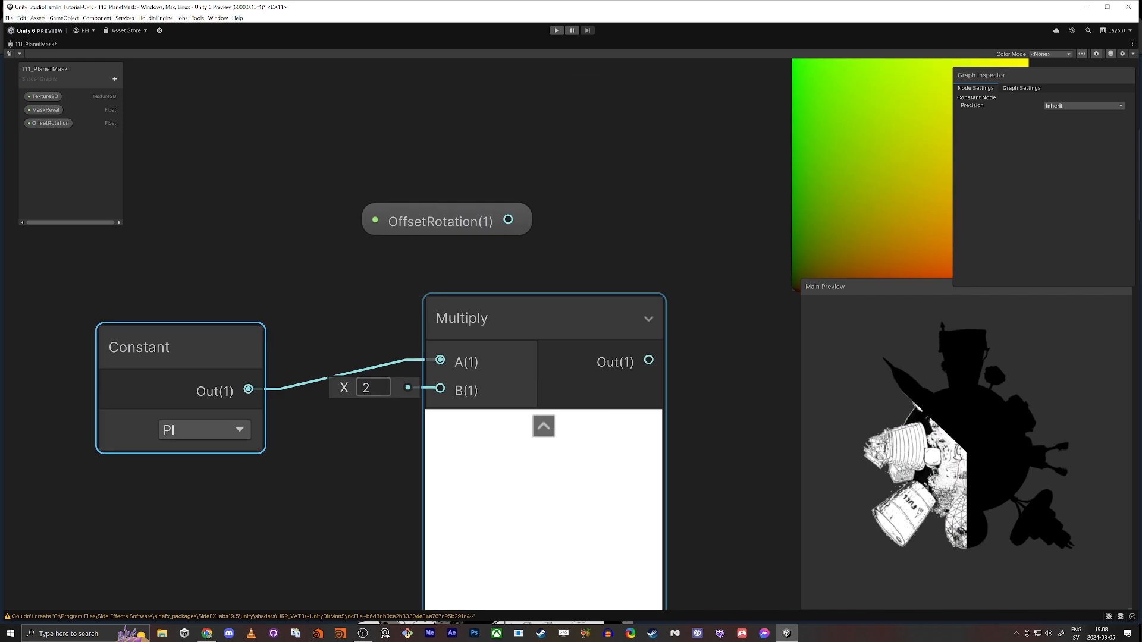
pyautogui.scroll(-4, 379, 395)
pyautogui.moveTo(214, 355)
pyautogui.mouseDown()
pyautogui.moveTo(250, 336)
pyautogui.moveTo(220, 333)
pyautogui.mouseUp()
pyautogui.click(497, 414)
pyautogui.moveTo(385, 312); pyautogui.dragTo(331, 319, button='middle')
pyautogui.moveTo(130, 311); pyautogui.dragTo(418, 387)
pyautogui.moveTo(420, 344); pyautogui.dragTo(346, 359)
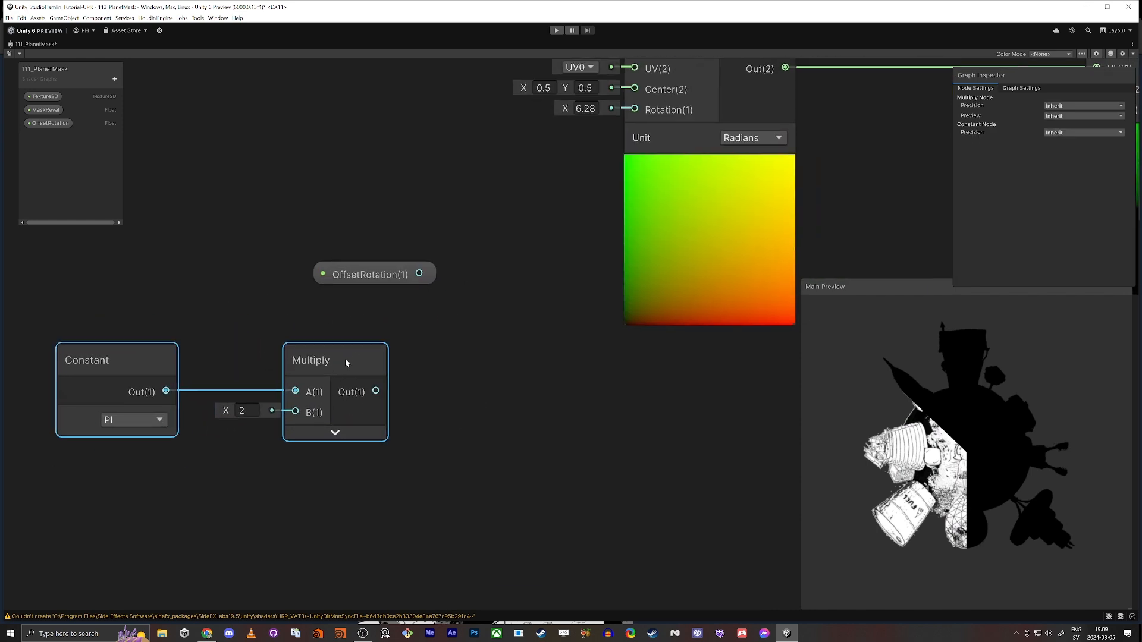
# Create a second Multiply node and connect OffsetRotation to A and the first Multiply's output to B
pyautogui.click(506, 322)
pyautogui.press('space')
pyautogui.write('multiply')
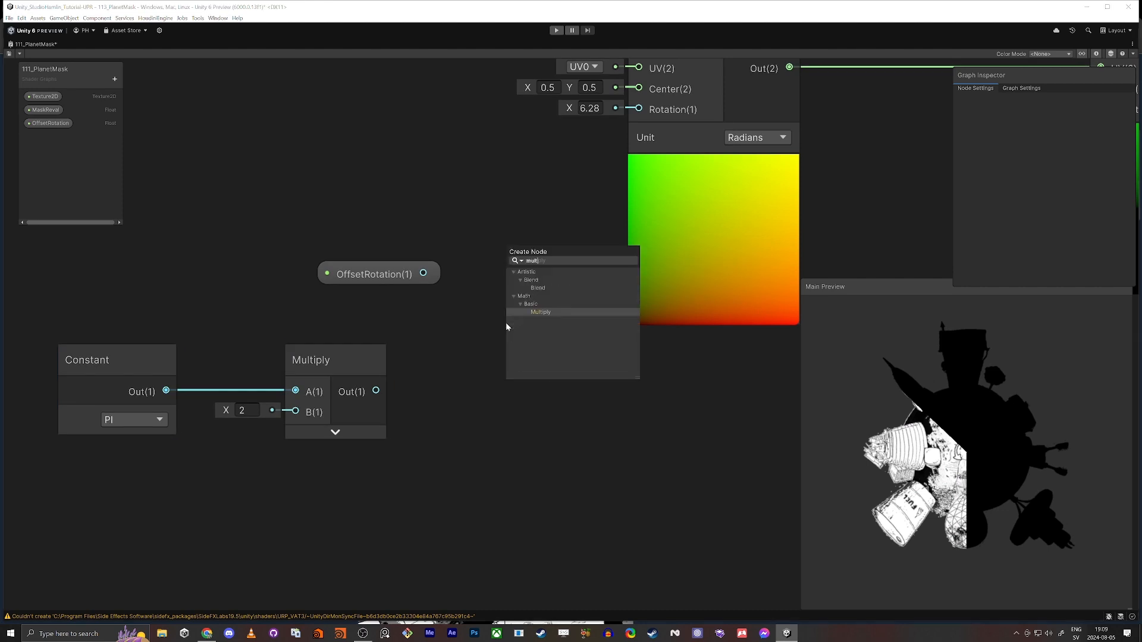
pyautogui.press('Return')
pyautogui.moveTo(423, 273); pyautogui.dragTo(520, 385)
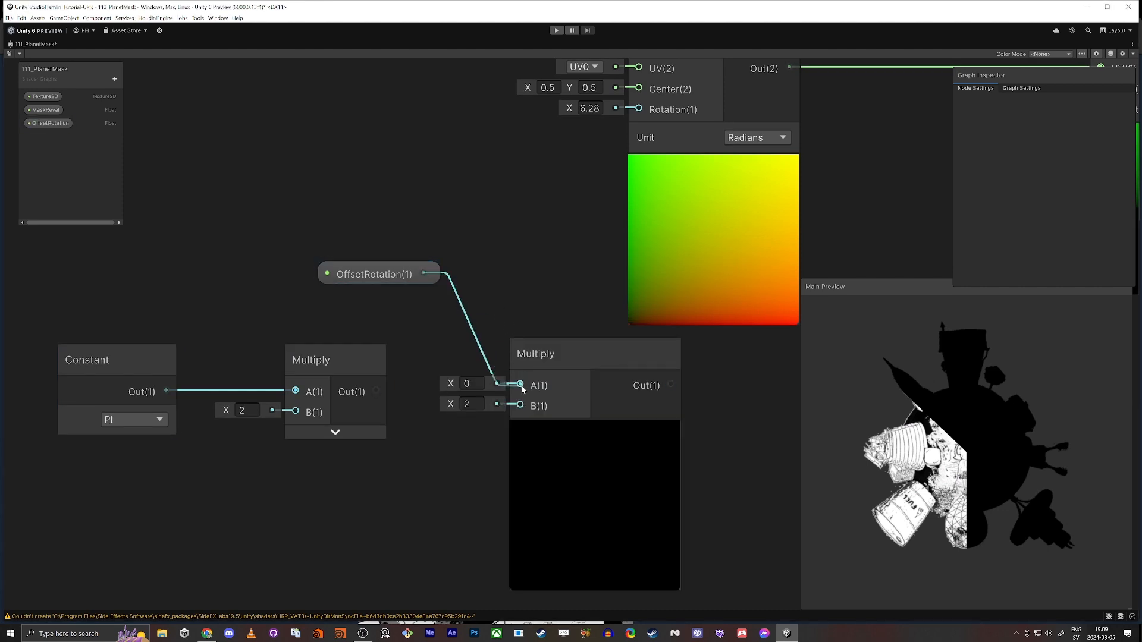
pyautogui.moveTo(376, 391); pyautogui.dragTo(520, 405)
# Tidy the OffsetRotation and second Multiply nodes, and connect that Multiply's output to the Rotate node's Rotation input
pyautogui.moveTo(576, 343); pyautogui.dragTo(492, 313)
pyautogui.moveTo(412, 266); pyautogui.dragTo(338, 266)
pyautogui.moveTo(458, 257); pyautogui.dragTo(489, 375, button='middle')
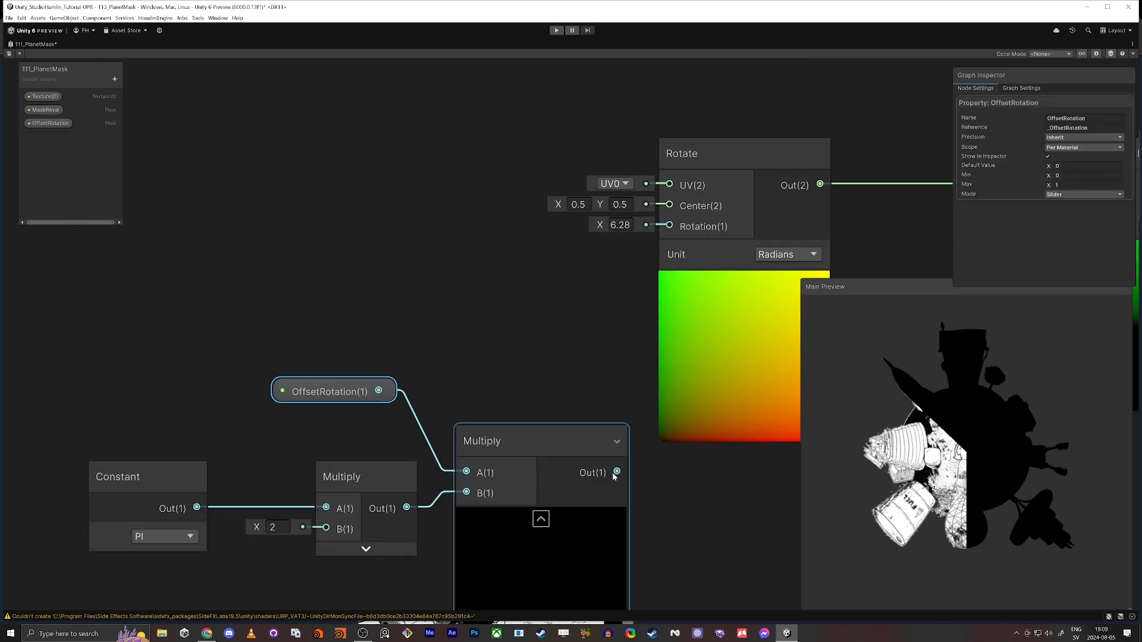
pyautogui.moveTo(617, 471); pyautogui.dragTo(669, 226)
pyautogui.moveTo(595, 301); pyautogui.dragTo(643, 231, button='middle')
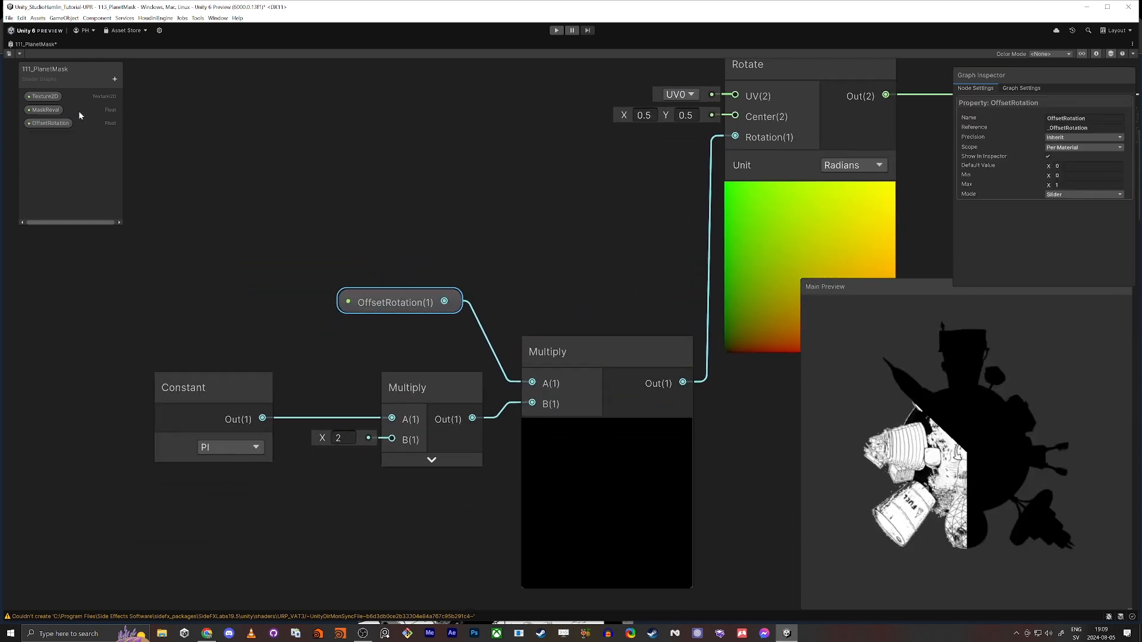
# Set OffsetRotation's default value to 0.57 so the reveal starts at the top house
pyautogui.click(60, 125)
pyautogui.click(1076, 176)
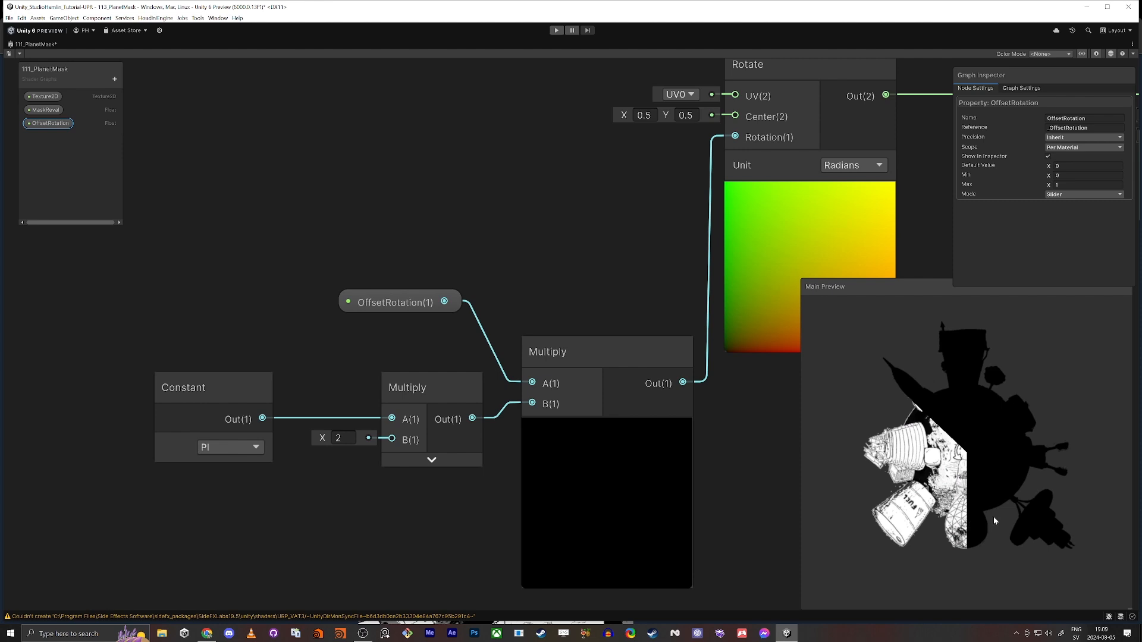
pyautogui.click(1045, 167)
pyautogui.write('.5')
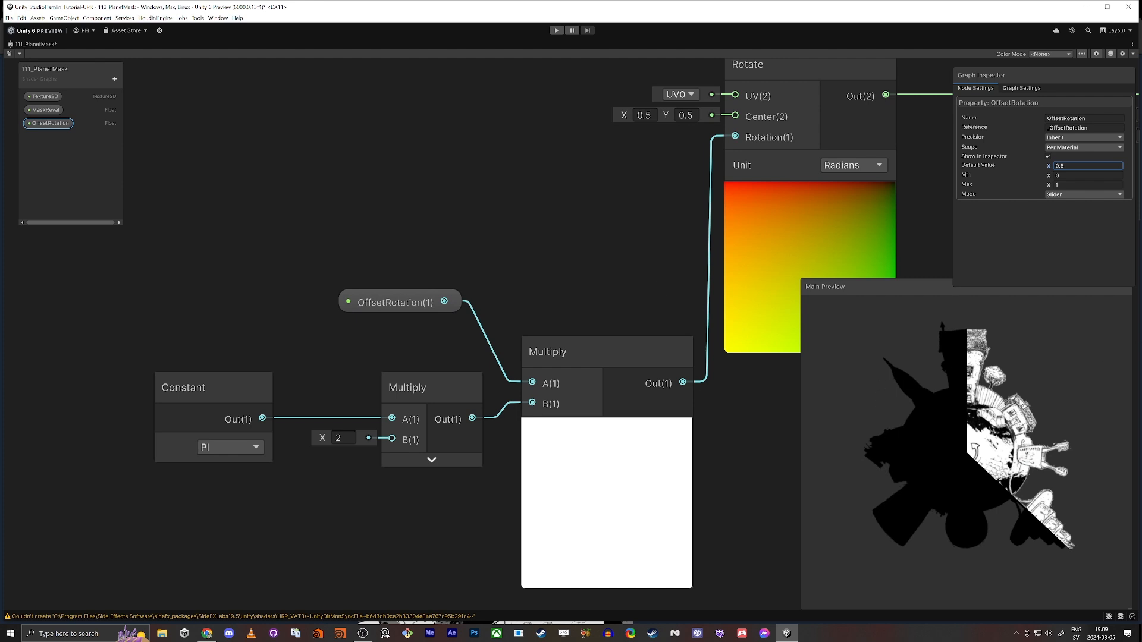
pyautogui.moveTo(1049, 167); pyautogui.dragTo(1054, 171)
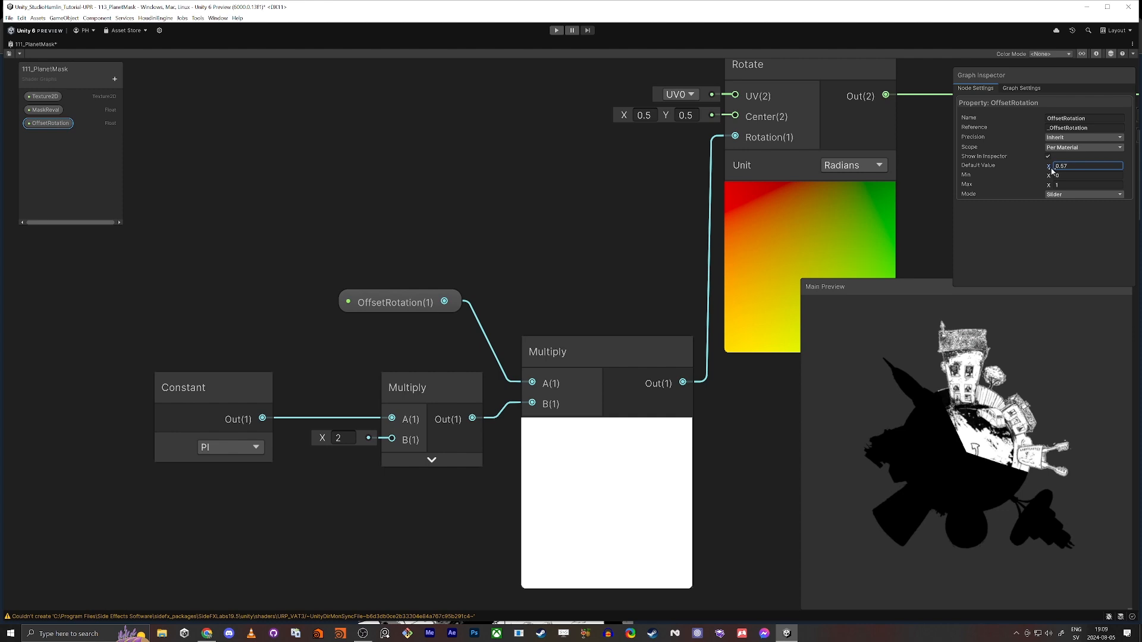
# Save the 111_PlanetMask shader graph asset
pyautogui.scroll(-4, 458, 305)
pyautogui.moveTo(535, 263); pyautogui.dragTo(396, 303, button='middle')
pyautogui.click(9, 53)
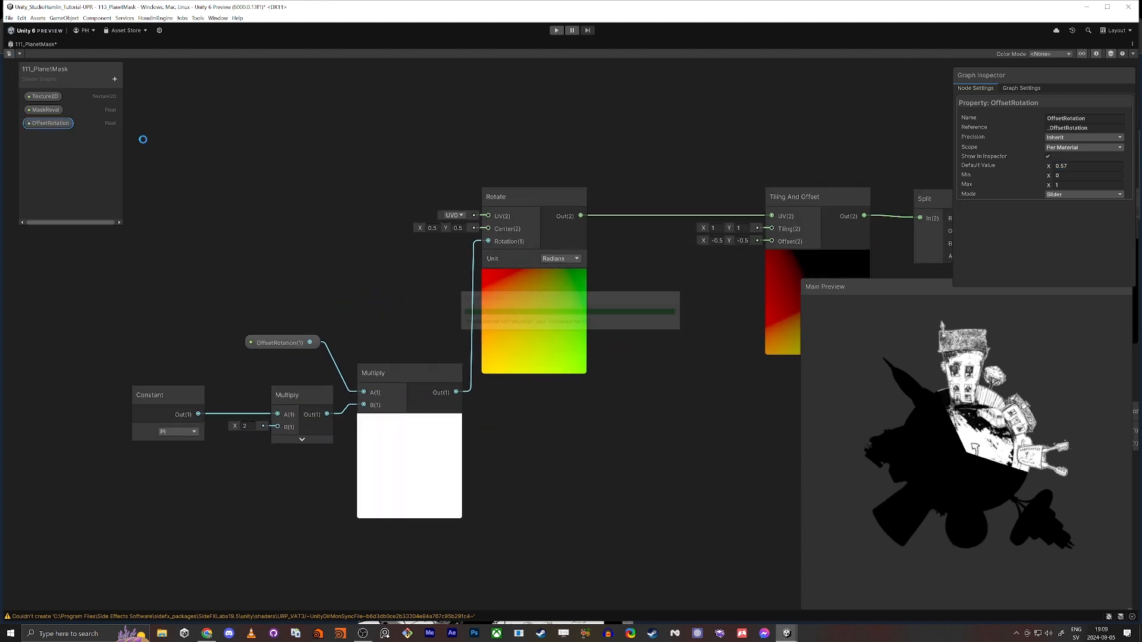
pyautogui.click(216, 149)
# Restore the graph window from its maximized state and enlarge the Scene view beneath the material's Inspector
pyautogui.moveTo(499, 13)
pyautogui.mouseDown()
pyautogui.moveTo(500, 44)
pyautogui.moveTo(485, 1)
pyautogui.mouseUp()
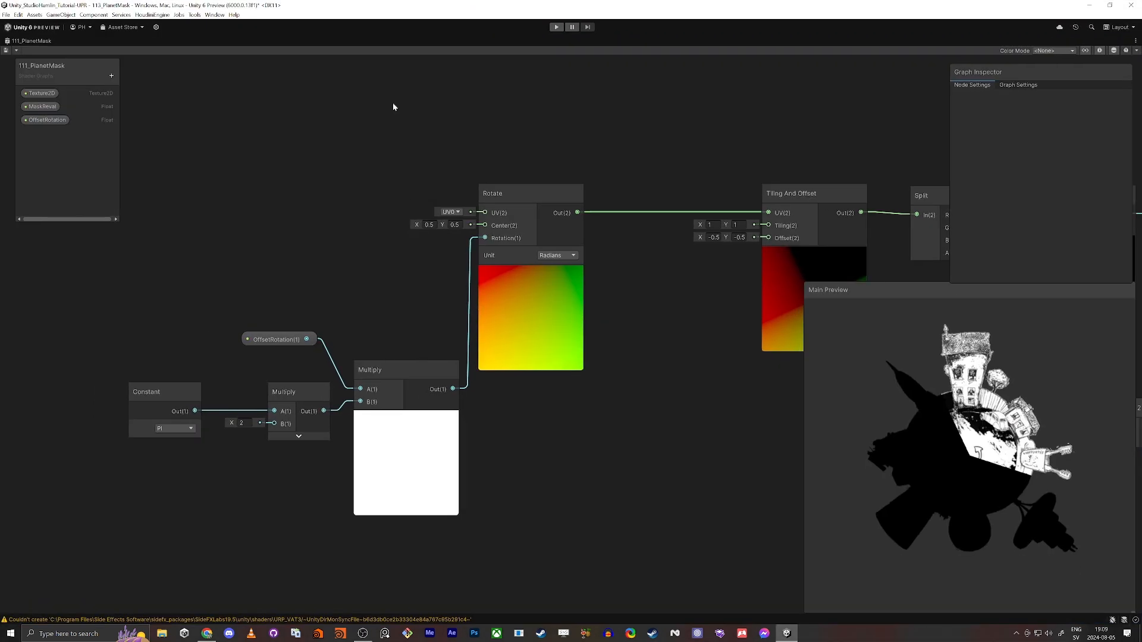
pyautogui.hotkey('shift', 'space')
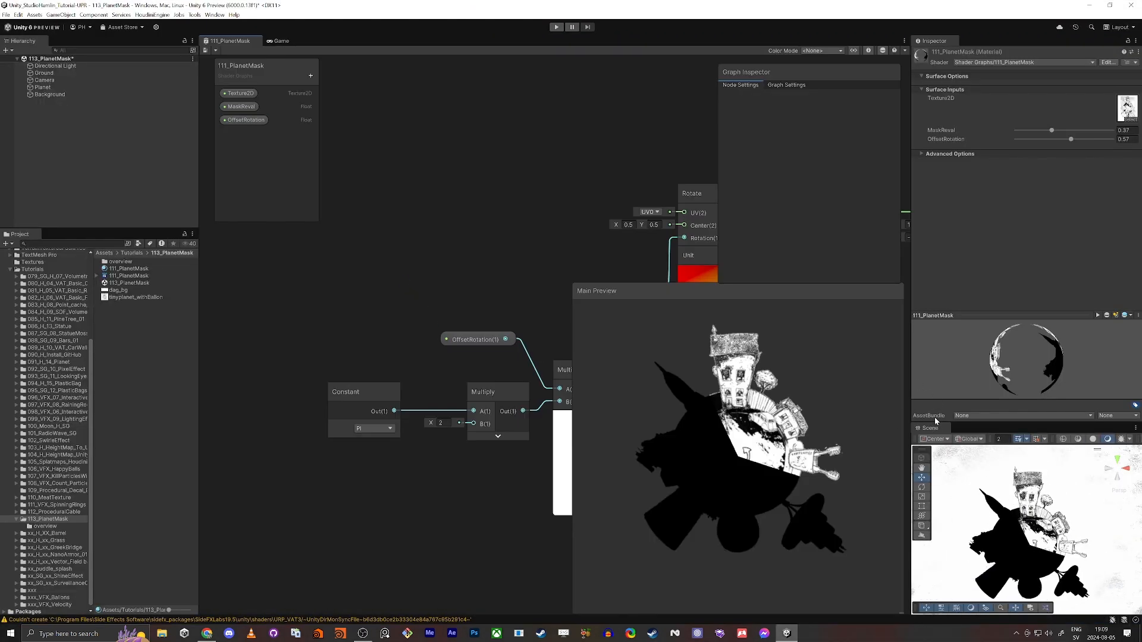
pyautogui.moveTo(964, 235); pyautogui.dragTo(963, 235)
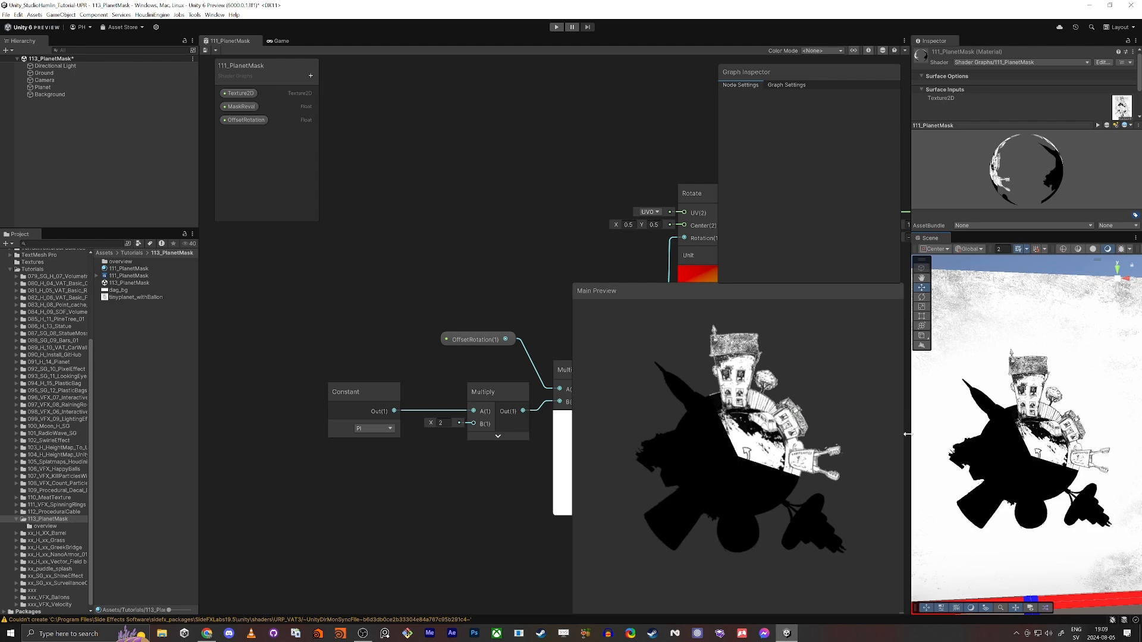
# Widen the Inspector and Scene area, and check the default surface inputs of the 111_PlanetMask shader's built-in material
pyautogui.moveTo(910, 433); pyautogui.dragTo(786, 433)
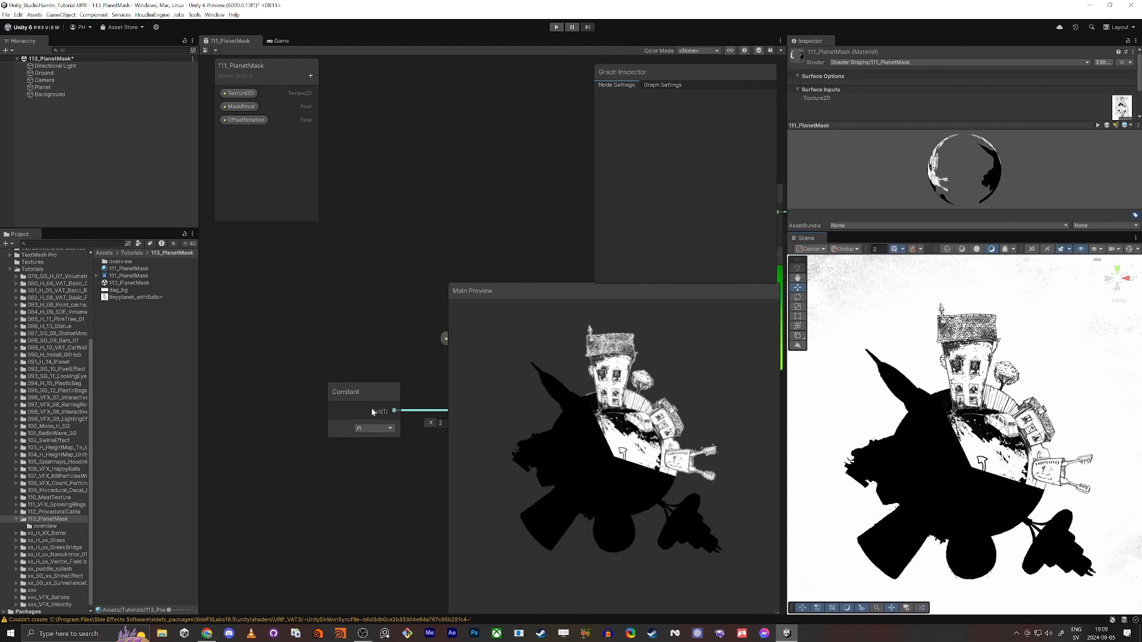
pyautogui.click(122, 269)
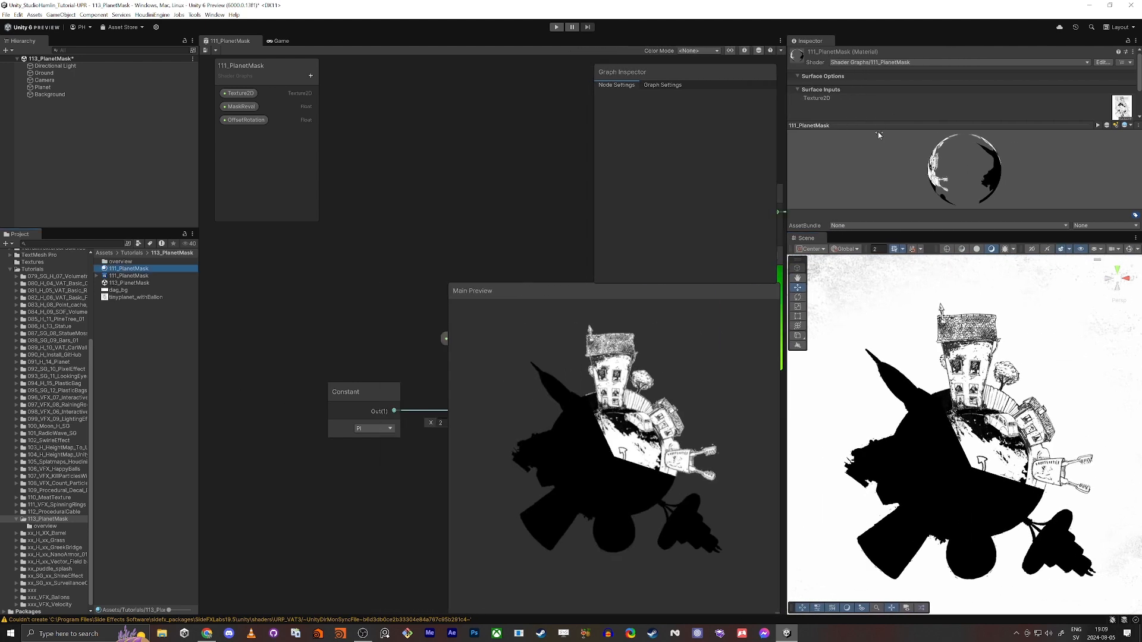
pyautogui.click(123, 276)
pyautogui.scroll(-4, 808, 172)
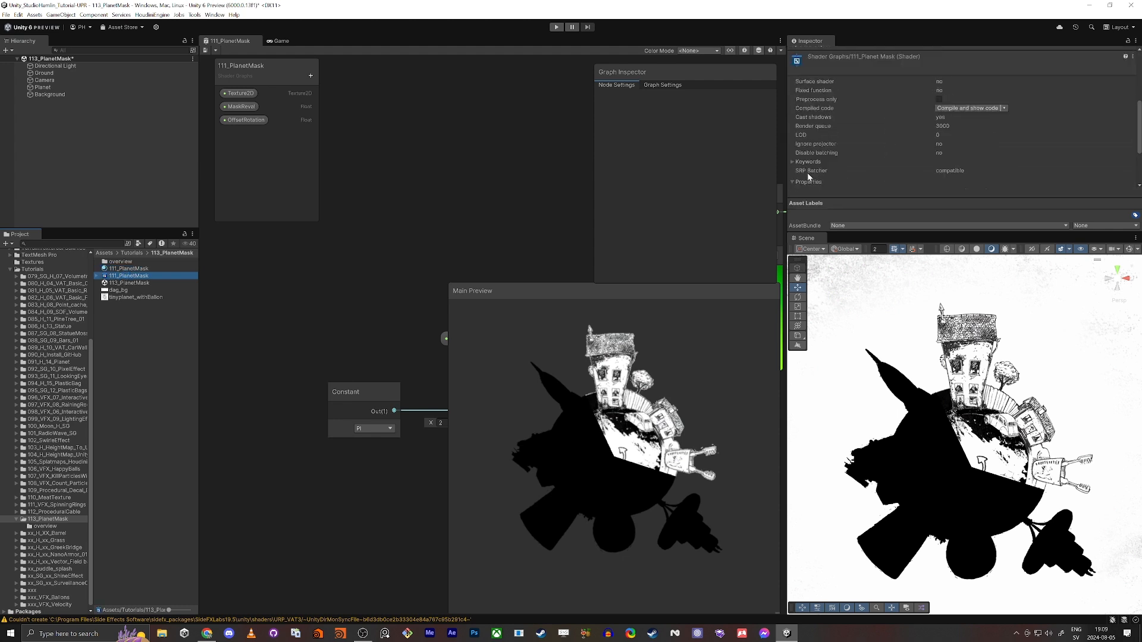
pyautogui.scroll(4, 819, 122)
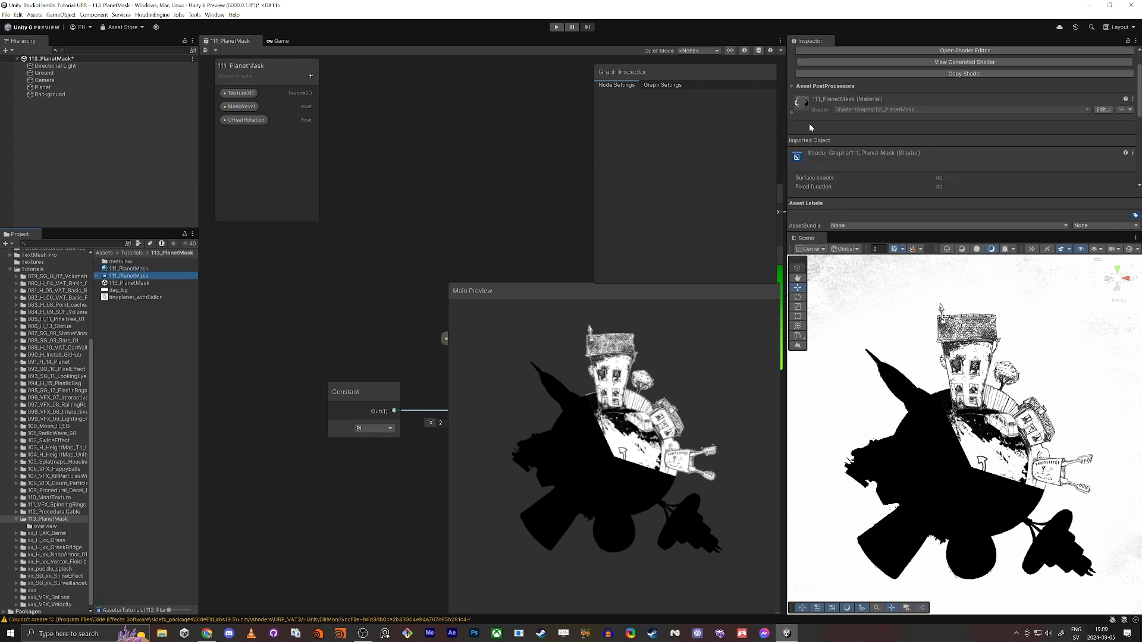
pyautogui.click(792, 113)
pyautogui.scroll(-2, 854, 143)
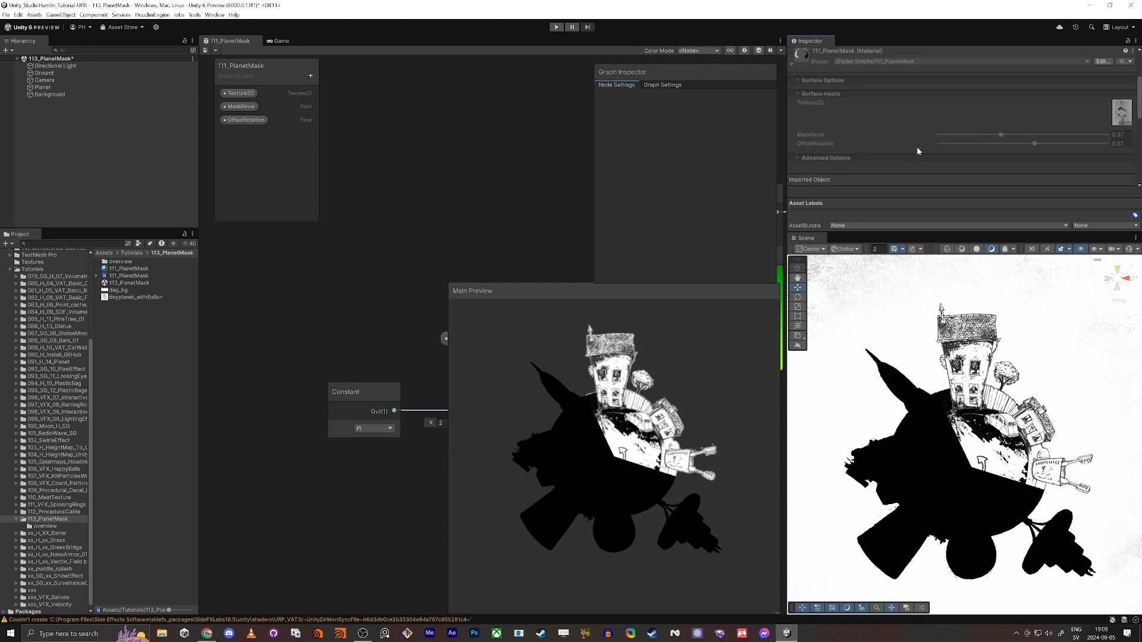
# Set the 111_PlanetMask material's MaskReval to 0.128 and OffsetRotation to about 0.55 so only the top house is revealed
pyautogui.click(129, 269)
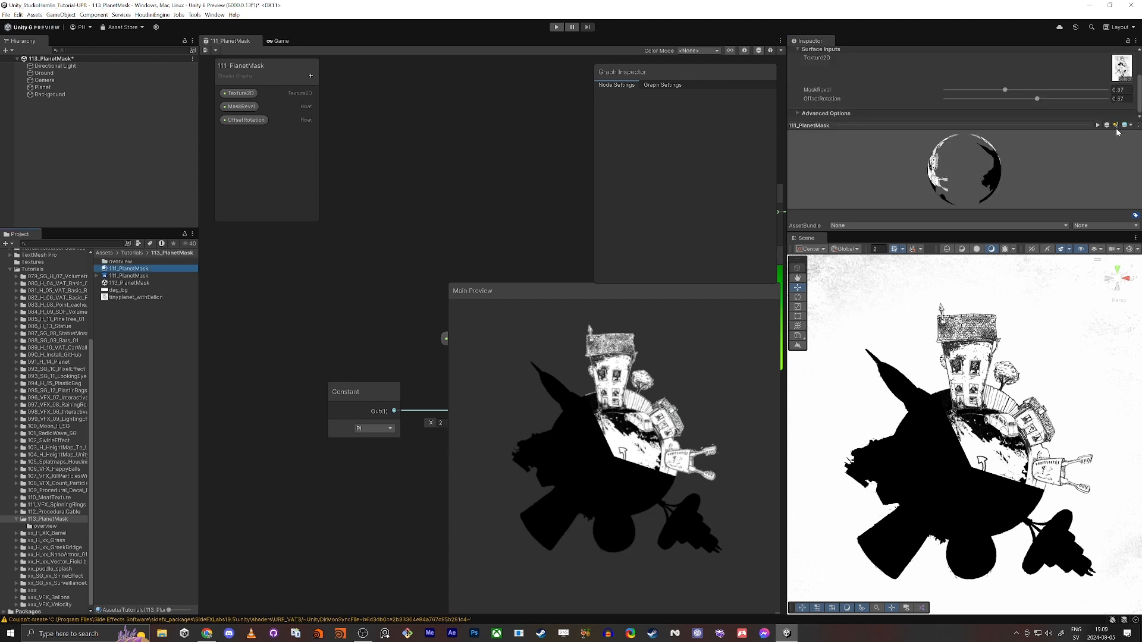
pyautogui.moveTo(1007, 90); pyautogui.dragTo(968, 99)
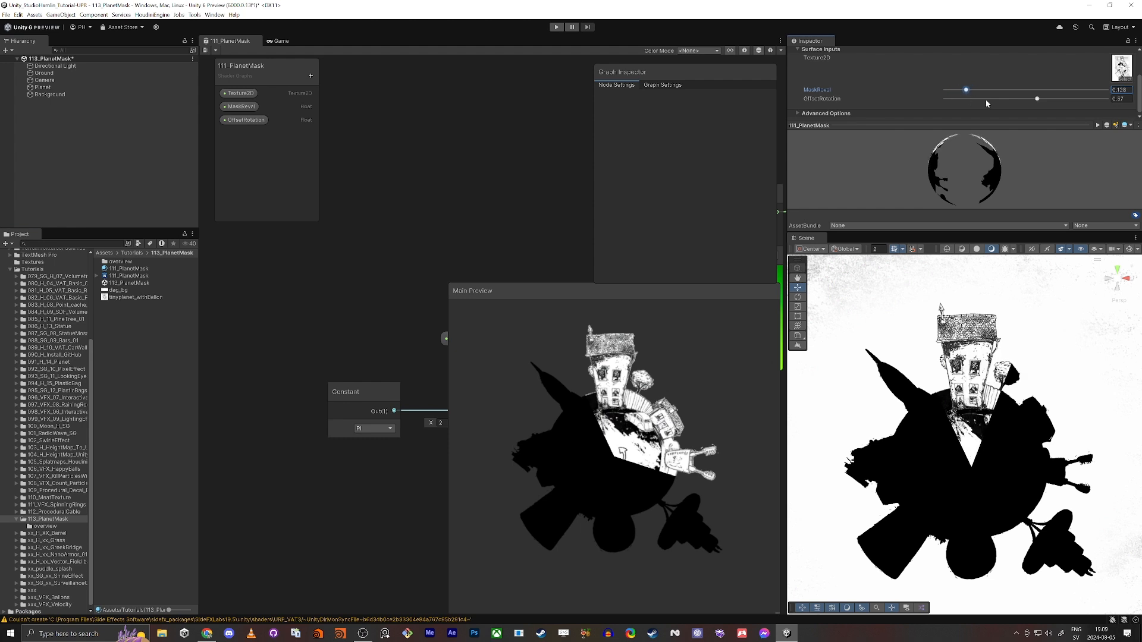
pyautogui.moveTo(1038, 99)
pyautogui.mouseDown()
pyautogui.moveTo(1001, 98)
pyautogui.moveTo(1037, 101)
pyautogui.mouseUp()
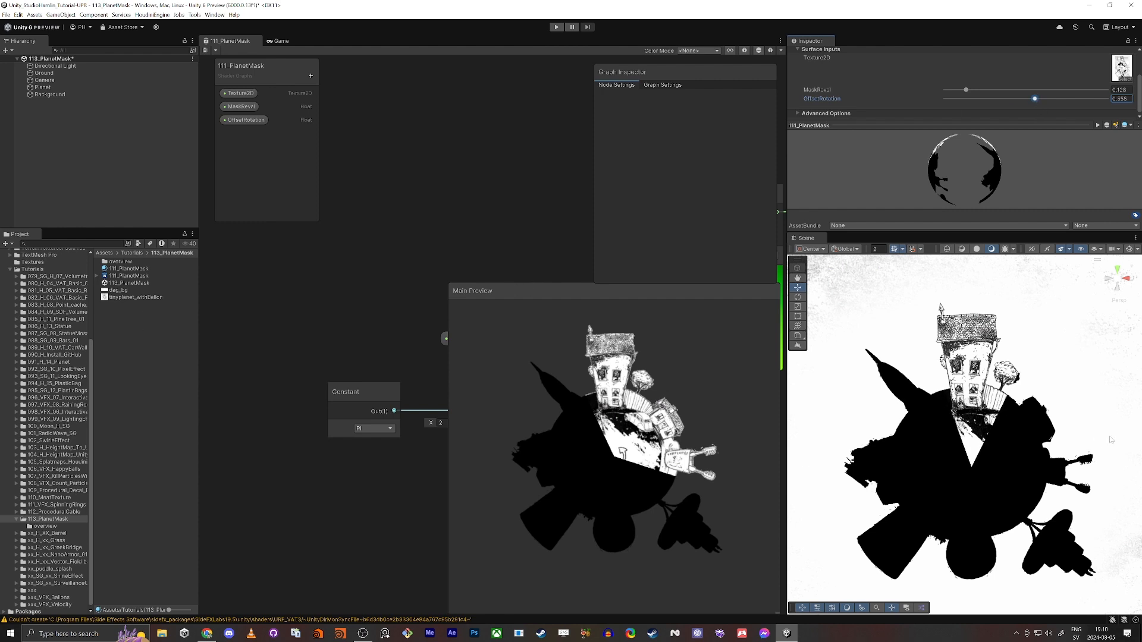
# Maximize the graph window and move the Rotate node with its rotation input nodes away from Tiling And Offset to make room
pyautogui.hotkey('shift', 'space')
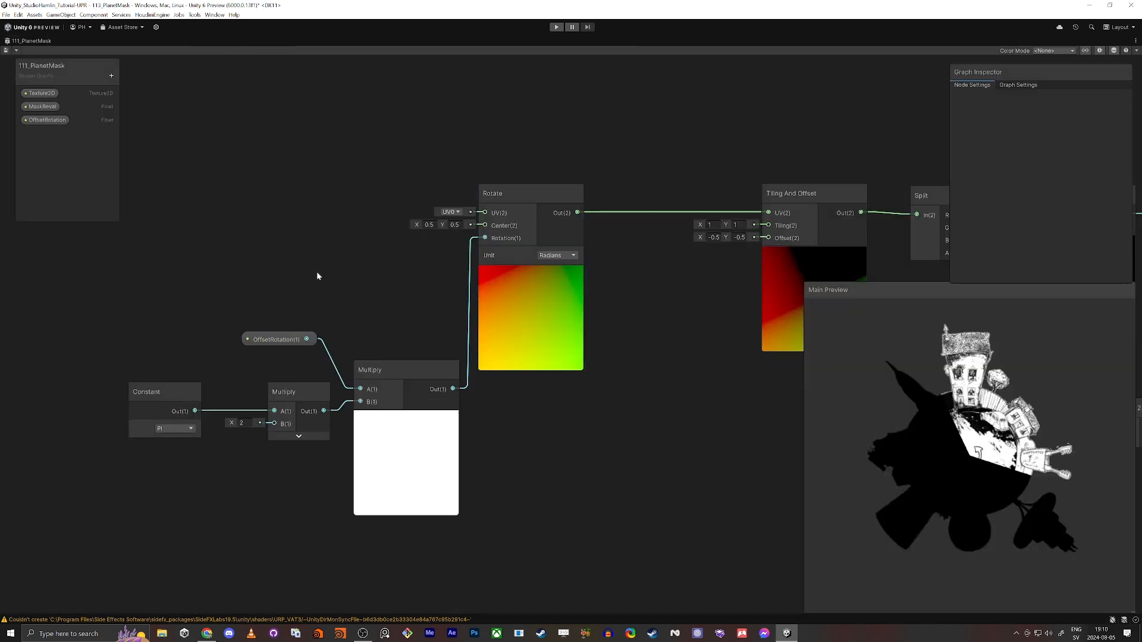
pyautogui.scroll(-3, 333, 262)
pyautogui.moveTo(365, 325); pyautogui.dragTo(470, 357)
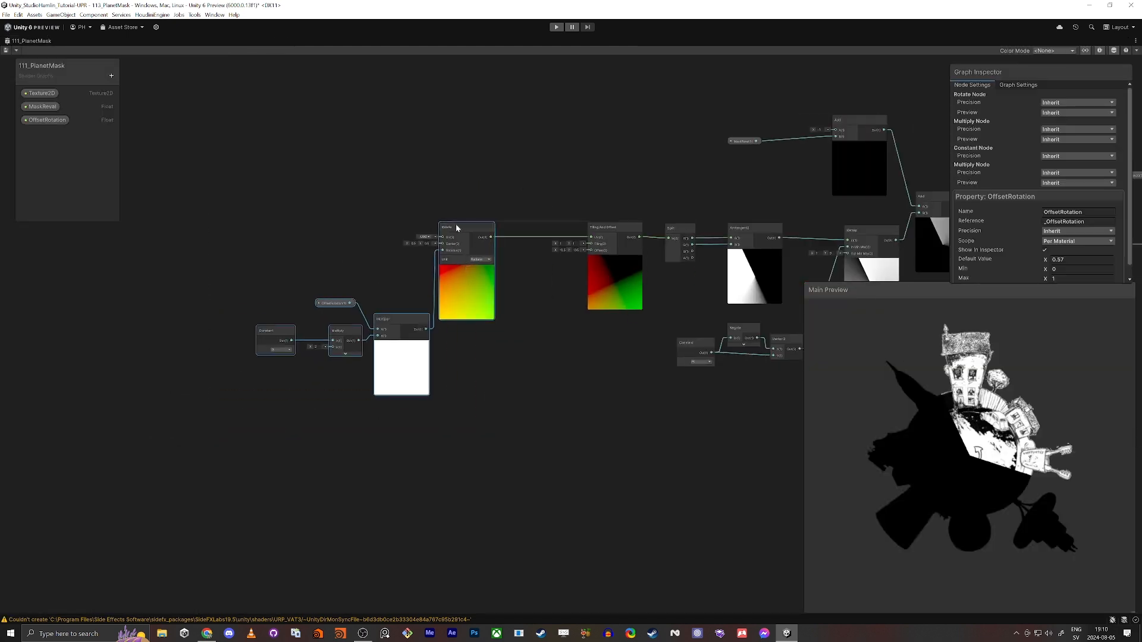
pyautogui.moveTo(456, 225); pyautogui.dragTo(400, 226)
# Insert an Add node between Rotate and Tiling And Offset, feeding Rotate into input B and the sum into the UV input
pyautogui.moveTo(510, 344); pyautogui.dragTo(723, 537, button='middle')
pyautogui.scroll(5, 485, 403)
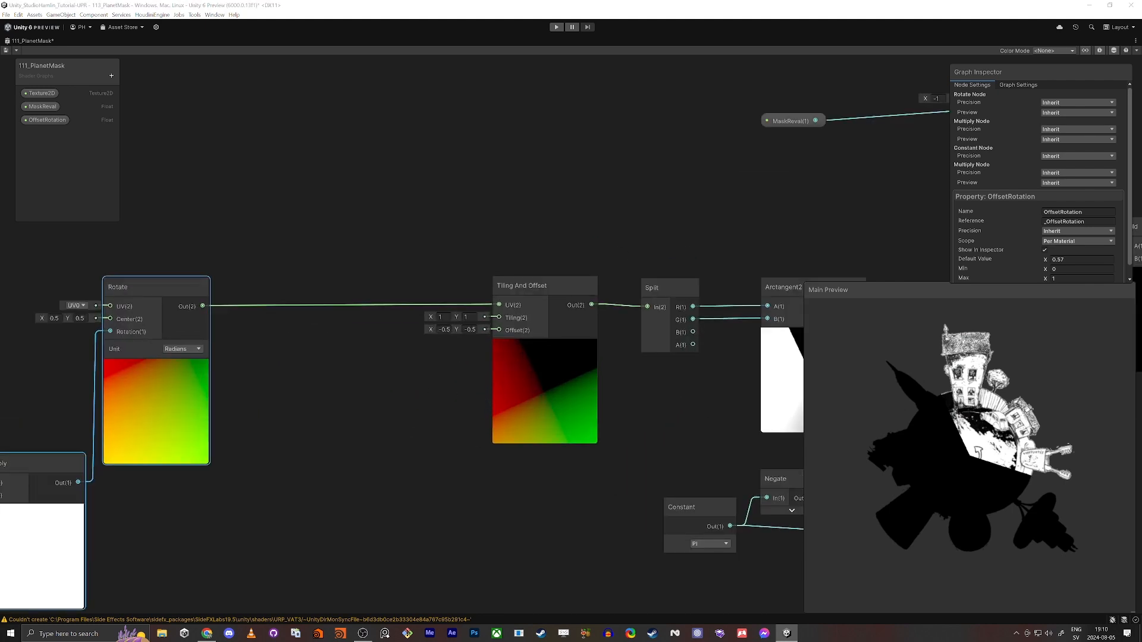
pyautogui.click(476, 242)
pyautogui.click(327, 313)
pyautogui.press('space')
pyautogui.write('add')
pyautogui.press('Return')
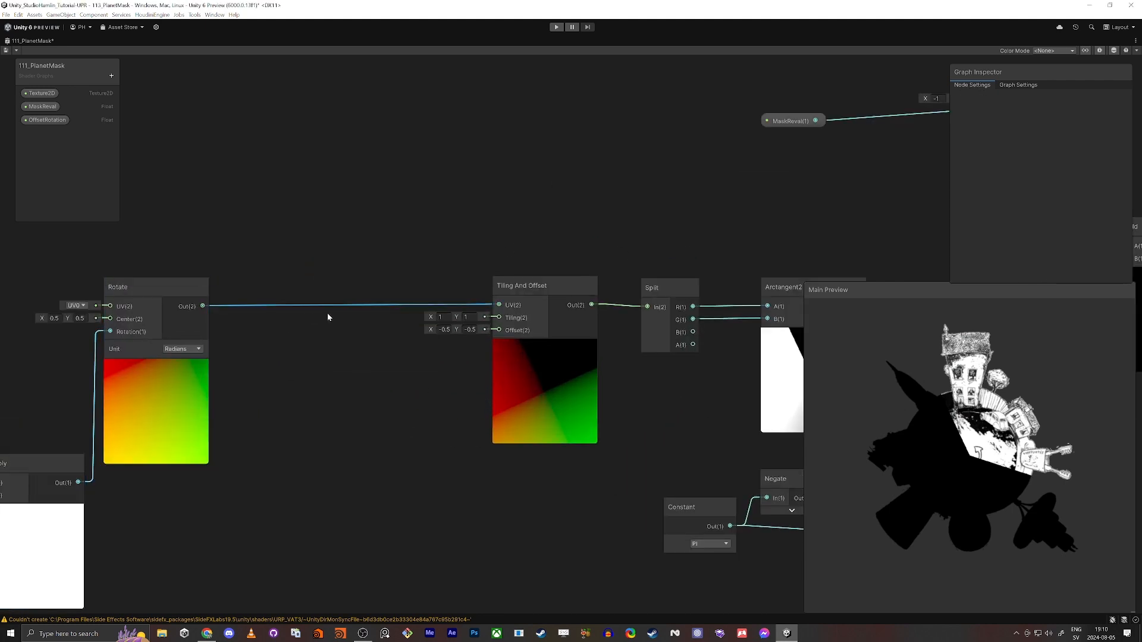
pyautogui.moveTo(202, 306); pyautogui.dragTo(336, 368)
pyautogui.moveTo(428, 355); pyautogui.dragTo(499, 304)
pyautogui.moveTo(340, 337); pyautogui.dragTo(310, 281)
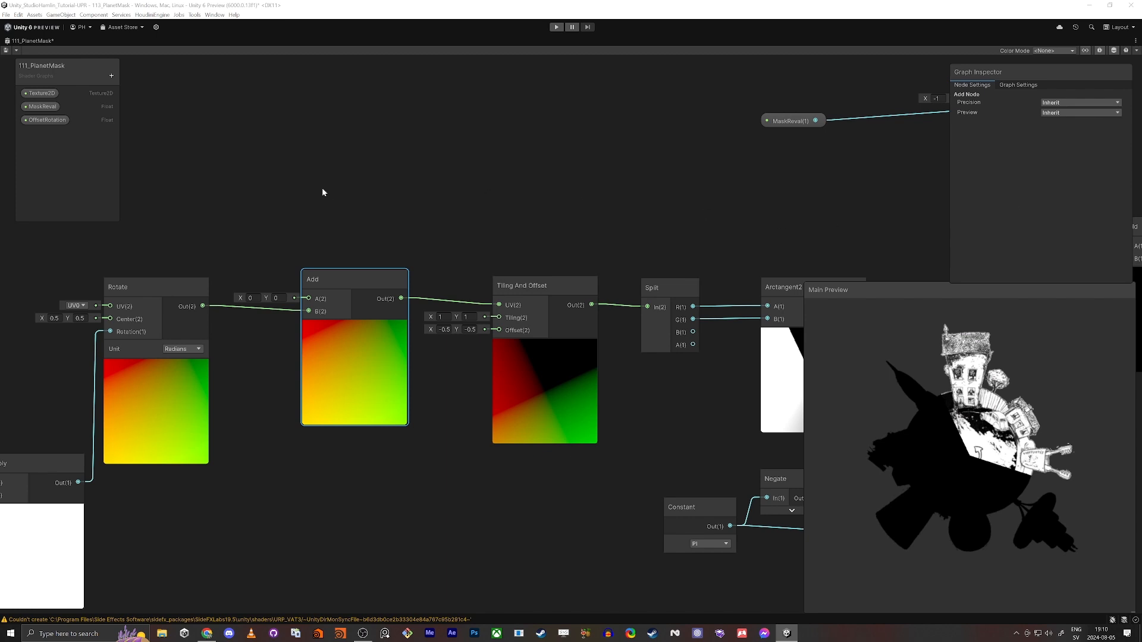
# Create a Simple Noise node in the empty space above the Rotate node
pyautogui.moveTo(322, 189); pyautogui.dragTo(626, 332, button='middle')
pyautogui.click(325, 205)
pyautogui.press('space')
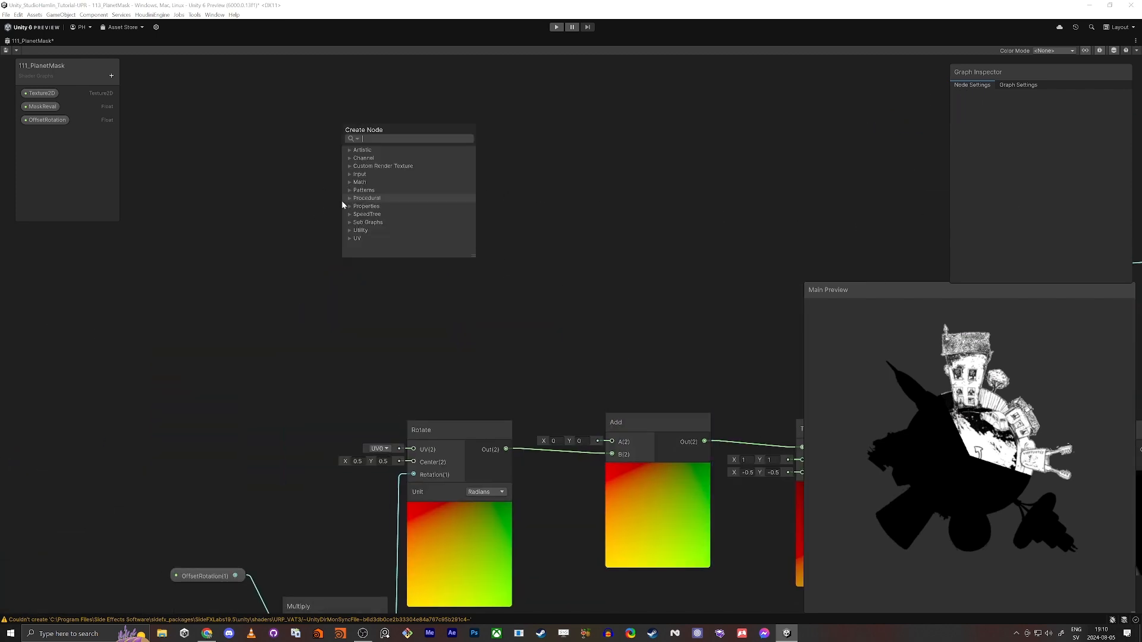
pyautogui.write('simple ni')
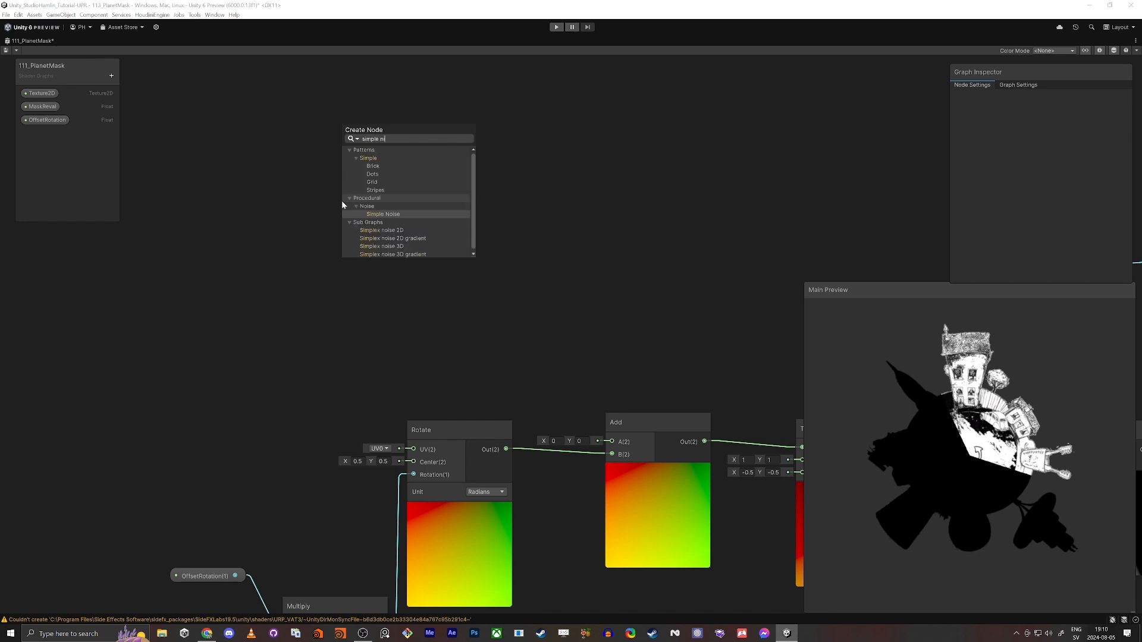
pyautogui.press('BackSpace')
pyautogui.write('oise')
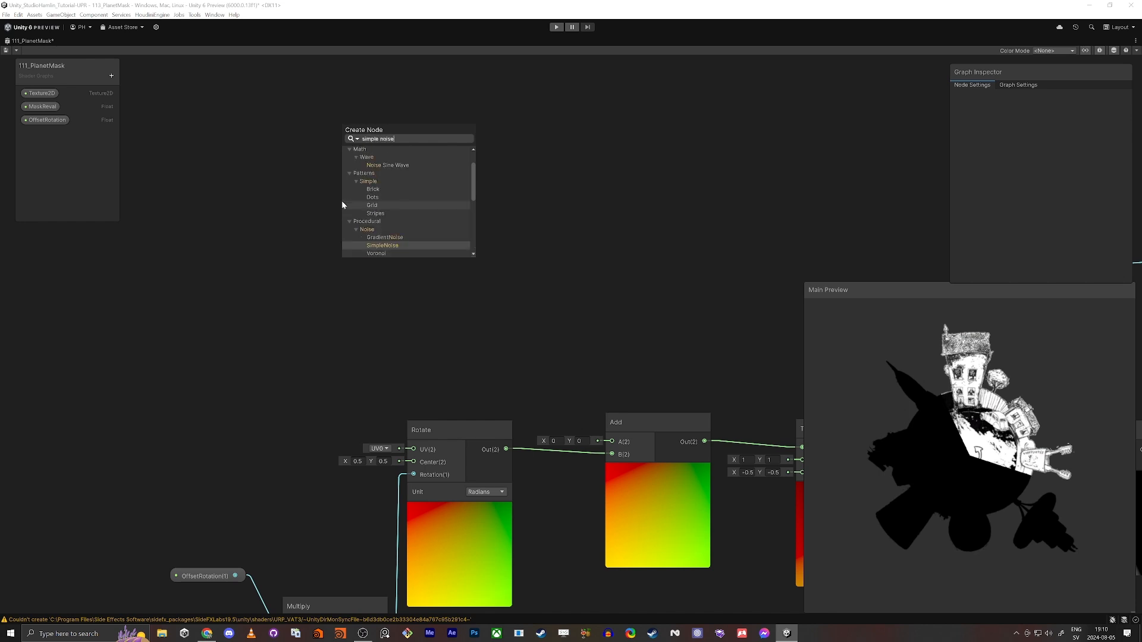
pyautogui.press('Return')
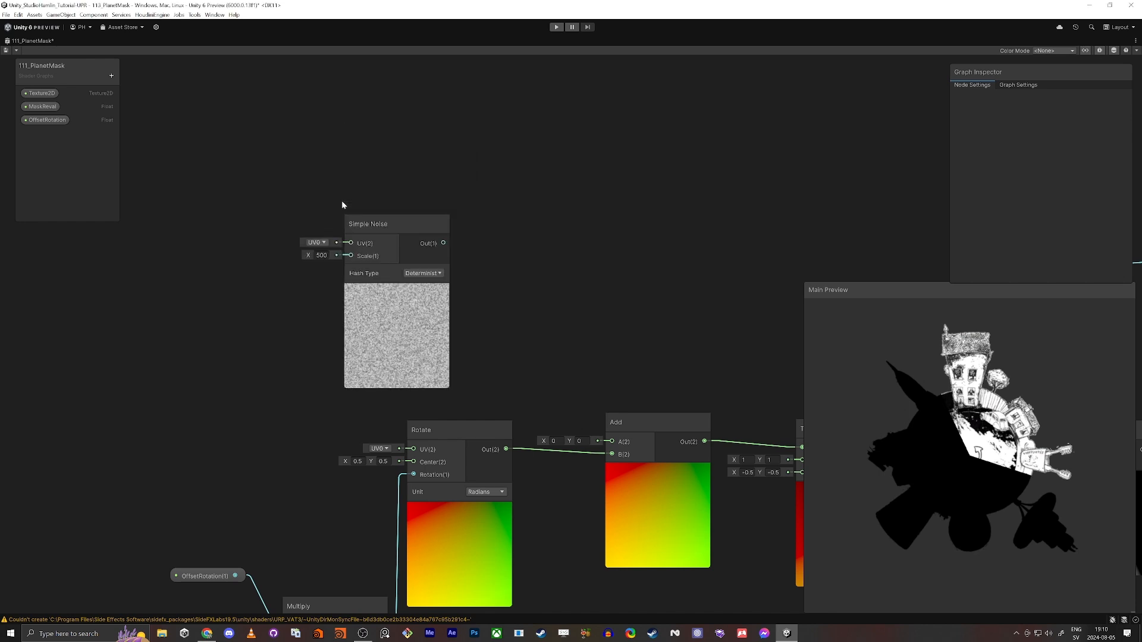
# Move the Simple Noise node higher up, duplicate it, and place the copy directly beneath the original
pyautogui.moveTo(394, 223); pyautogui.dragTo(323, 61)
pyautogui.hotkey('ctrl', 'd')
pyautogui.moveTo(366, 311); pyautogui.dragTo(301, 247)
pyautogui.scroll(3, 202, 191)
pyautogui.scroll(-3, 230, 204)
pyautogui.moveTo(270, 195); pyautogui.dragTo(337, 251, button='middle')
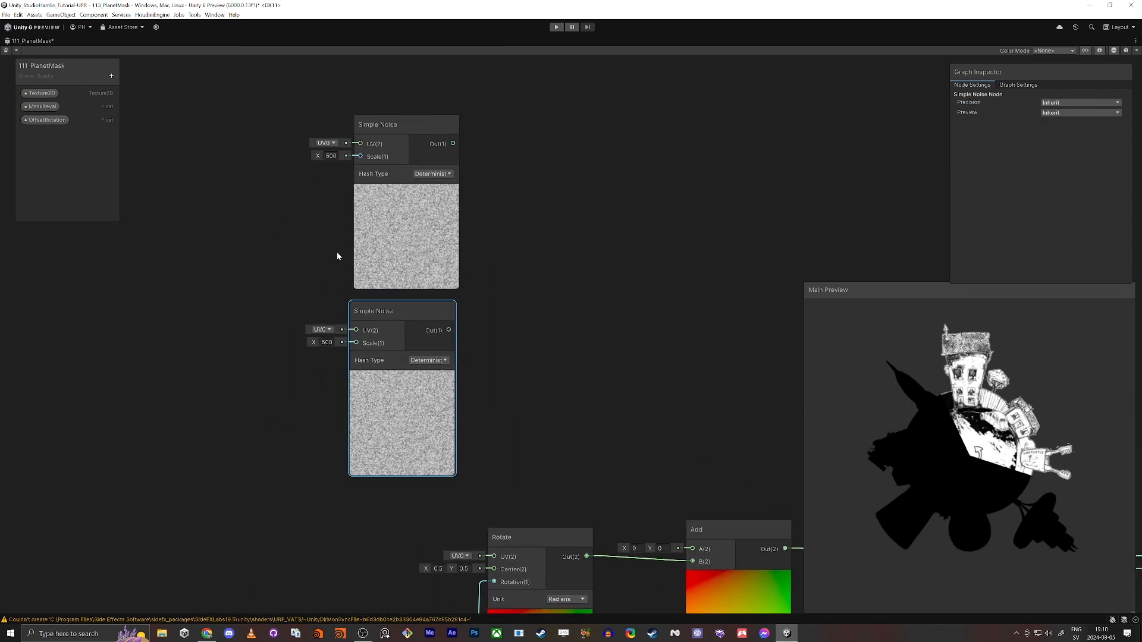
pyautogui.moveTo(644, 393); pyautogui.dragTo(583, 347, button='middle')
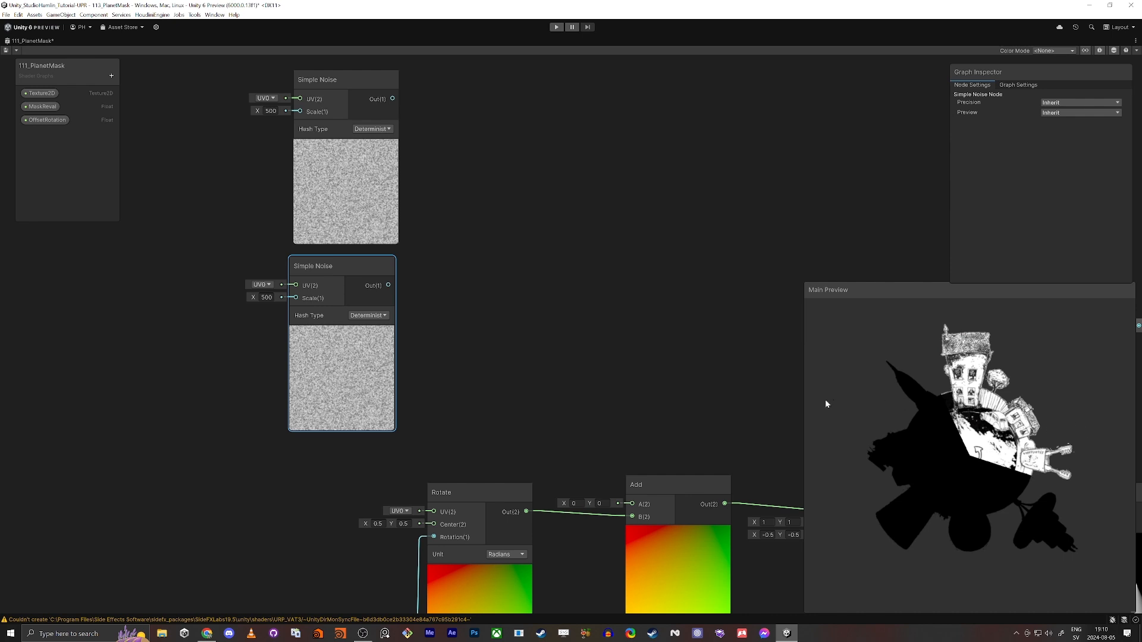
# Add a Float property named NoiseScale to the shader graph's properties
pyautogui.moveTo(163, 153); pyautogui.dragTo(284, 177, button='middle')
pyautogui.click(111, 76)
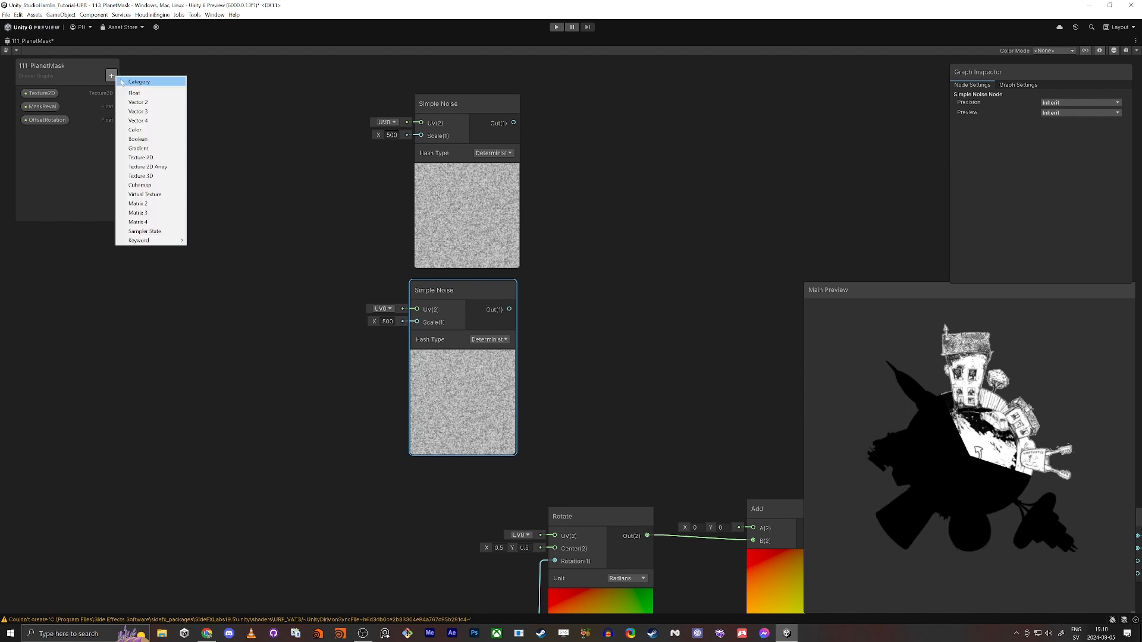
pyautogui.click(143, 102)
pyautogui.write('No')
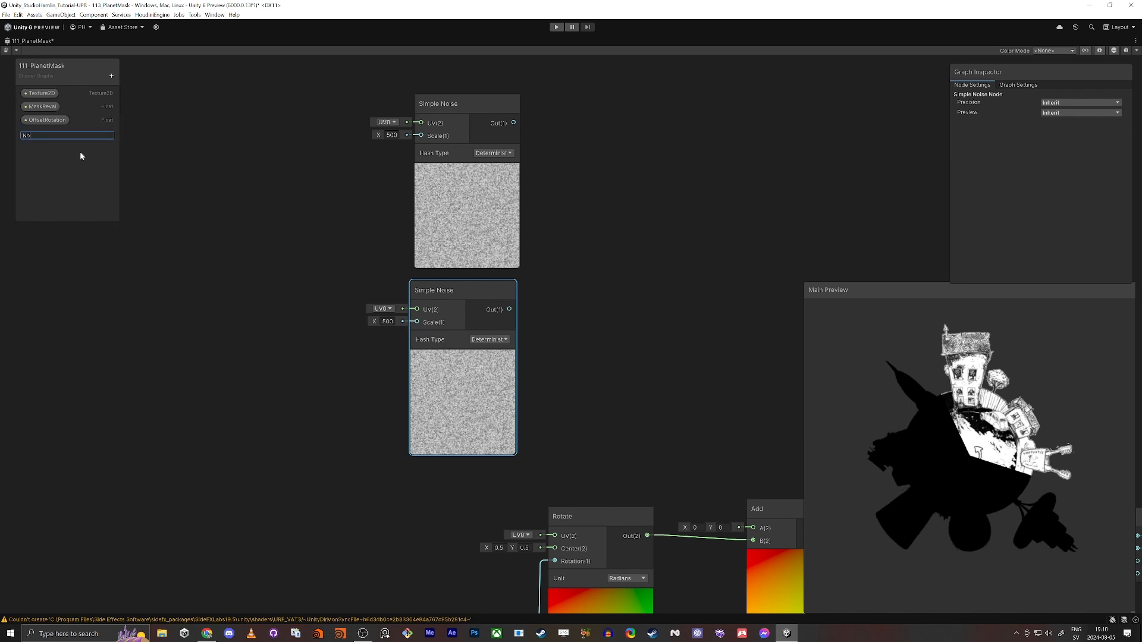
pyautogui.write('iseScale')
pyautogui.press('Return')
# Feed a NoiseScale property node into the Scale inputs of both Simple Noise nodes and set its default value to 60
pyautogui.moveTo(65, 134); pyautogui.dragTo(250, 225)
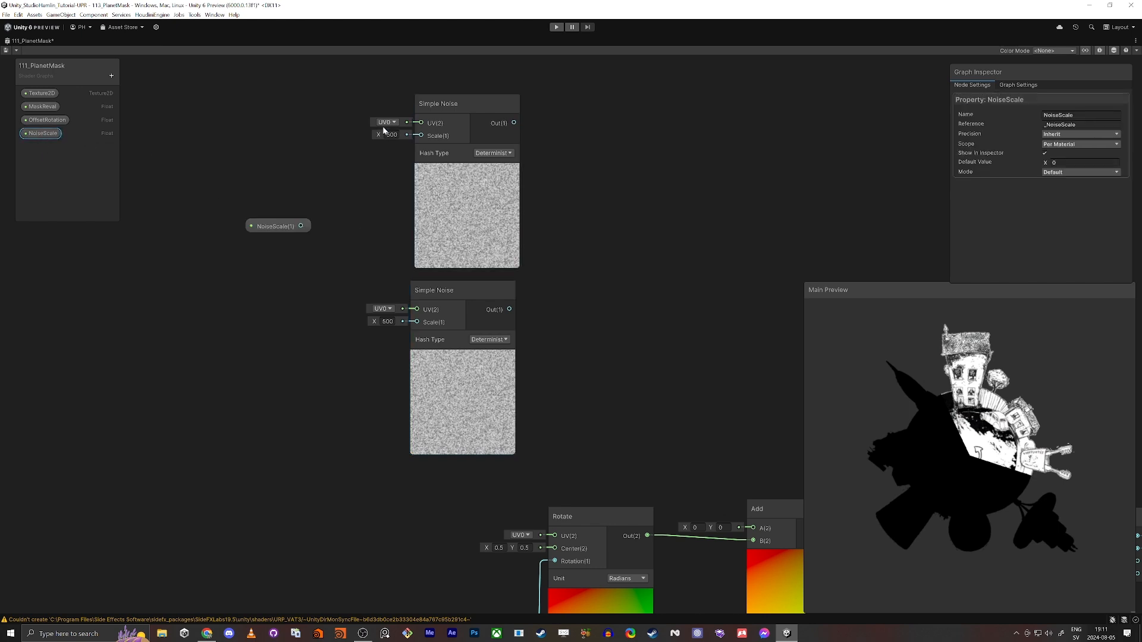
pyautogui.moveTo(420, 135); pyautogui.dragTo(417, 322)
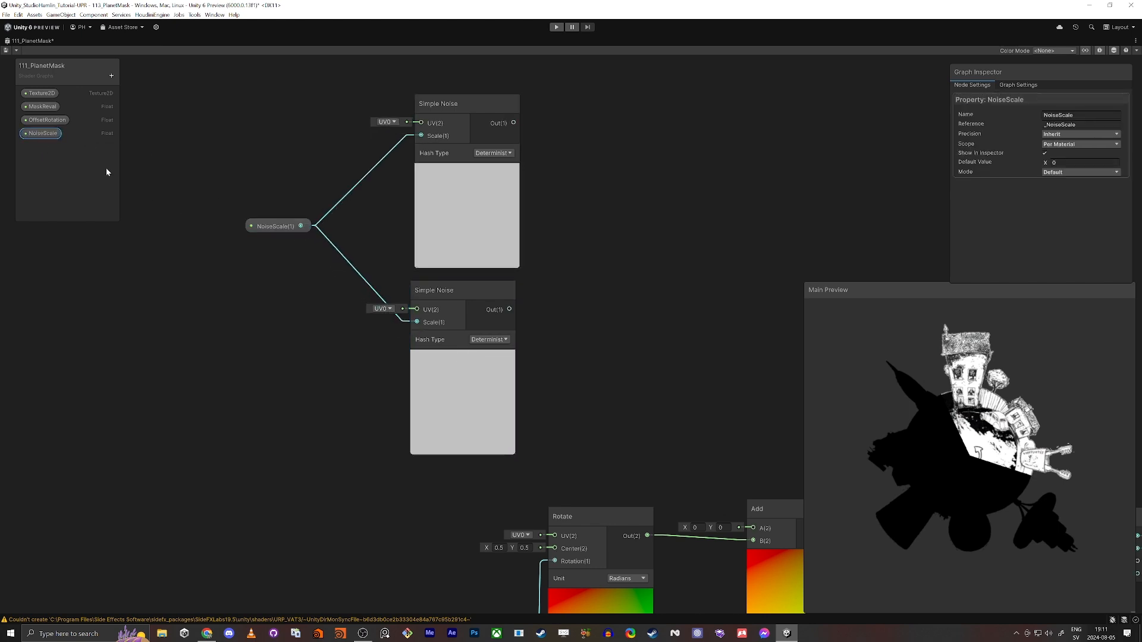
pyautogui.click(37, 135)
pyautogui.click(1082, 163)
pyautogui.write('60')
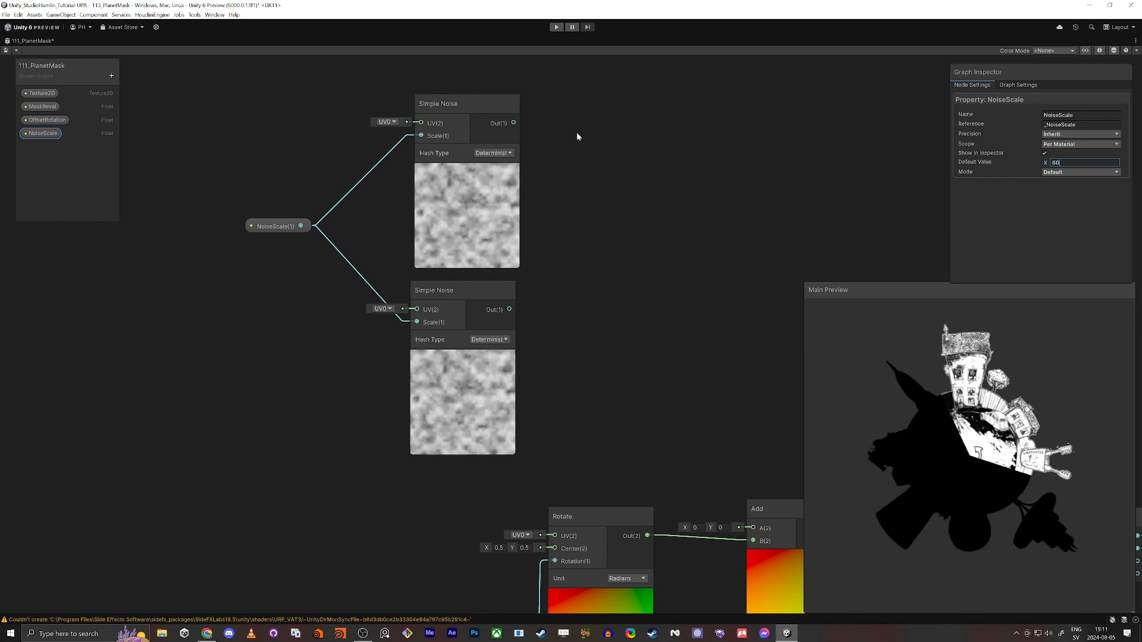
# Create a Remap node in the empty space above the Add node
pyautogui.moveTo(636, 256); pyautogui.dragTo(559, 244, button='middle')
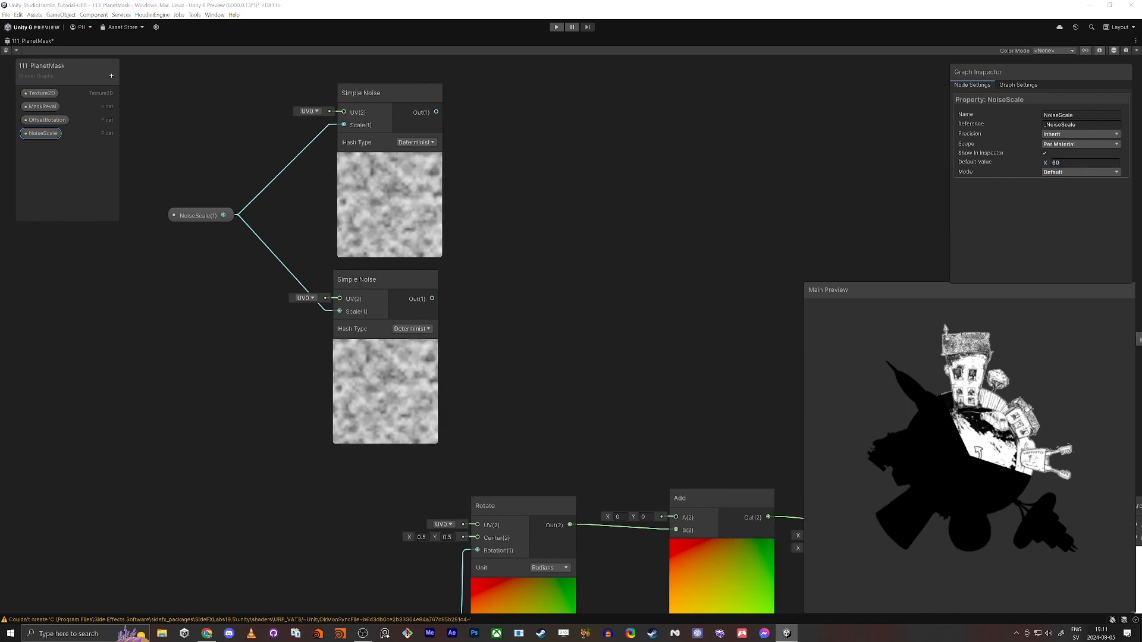
pyautogui.click(625, 245)
pyautogui.press('space')
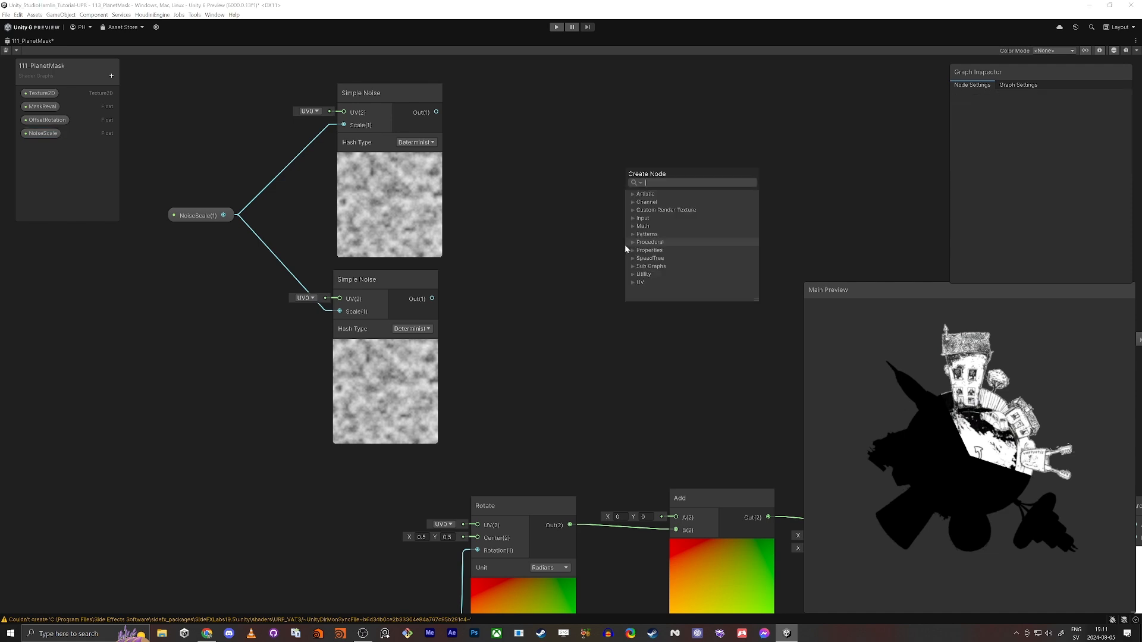
pyautogui.write('remap')
pyautogui.press('Return')
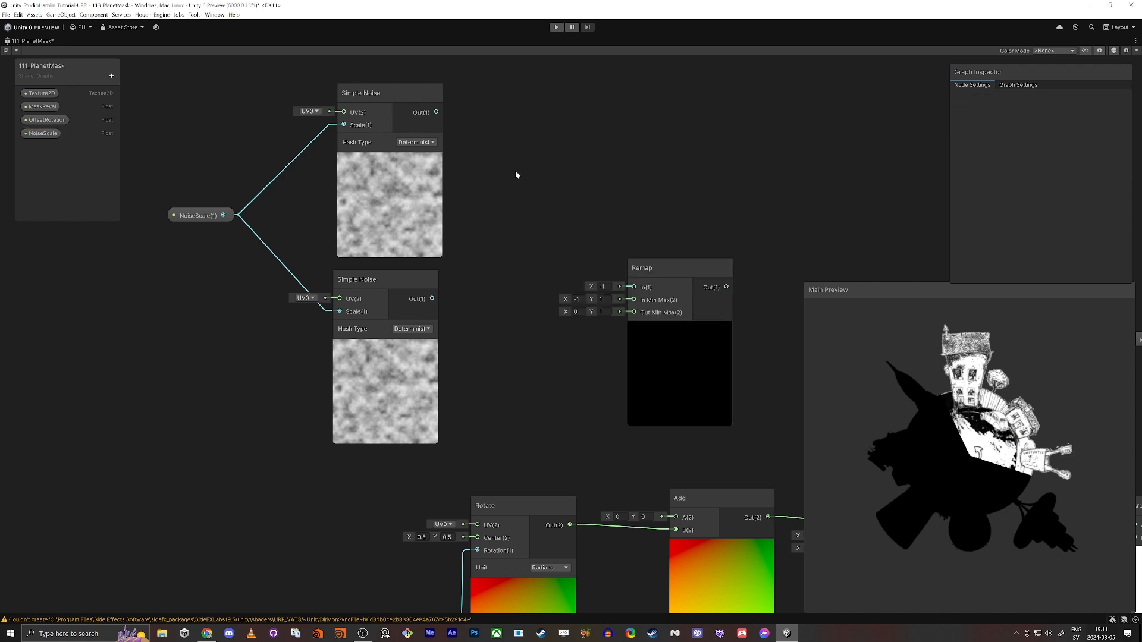
# Create a Vector 2 node and feed the upper Simple Noise into X and the lower Simple Noise into Y
pyautogui.press('space')
pyautogui.write('vector 2')
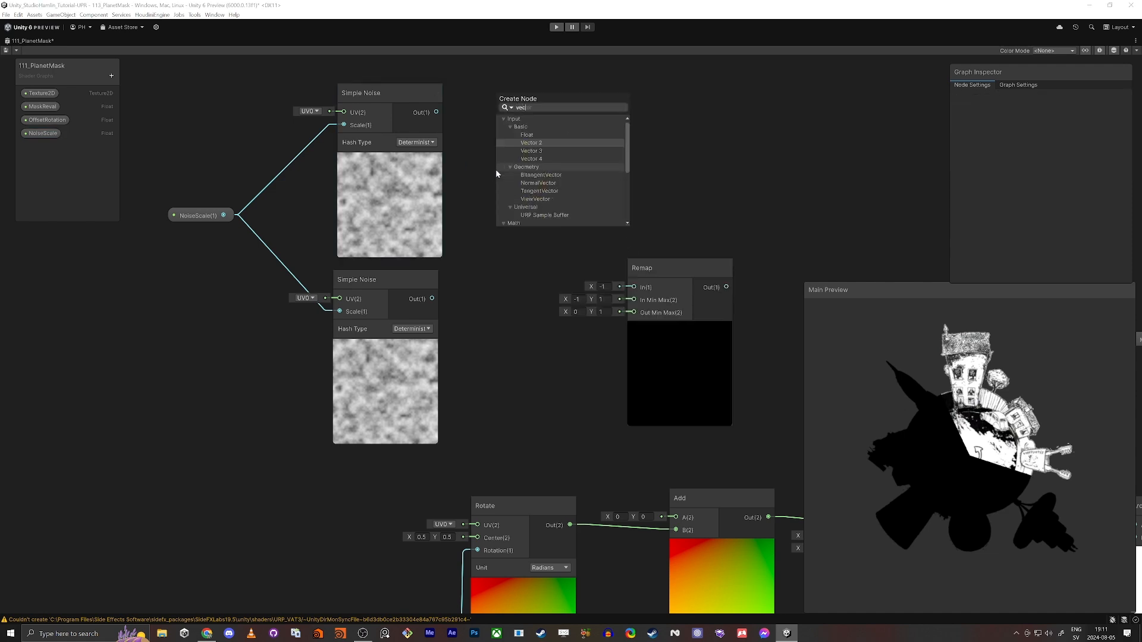
pyautogui.press('Return')
pyautogui.moveTo(511, 212); pyautogui.dragTo(436, 126)
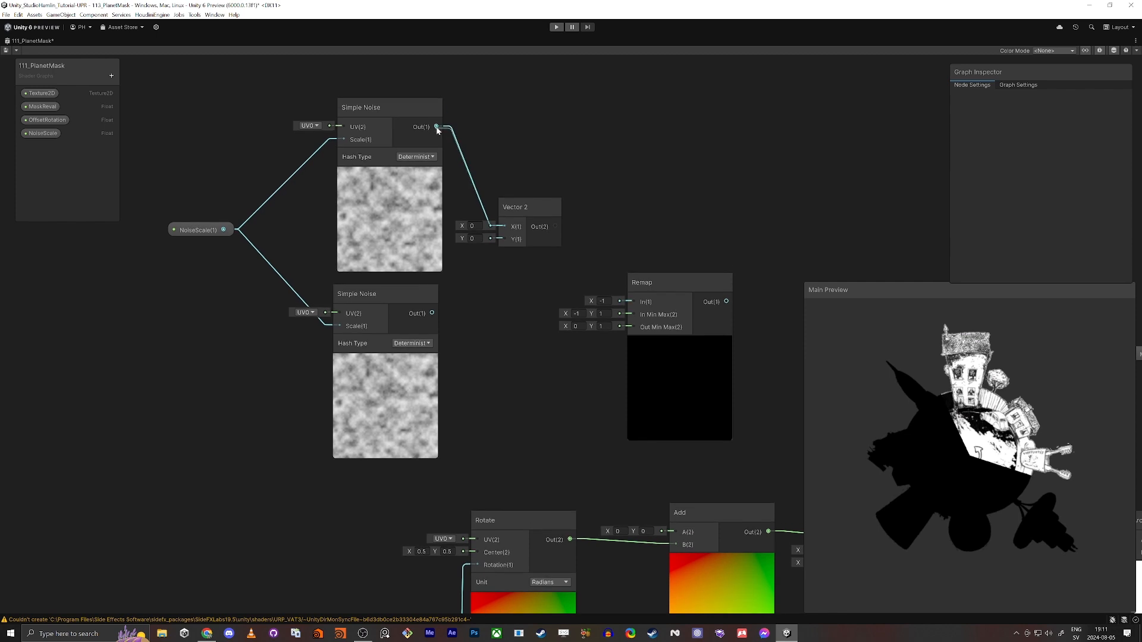
pyautogui.moveTo(504, 240); pyautogui.dragTo(432, 313)
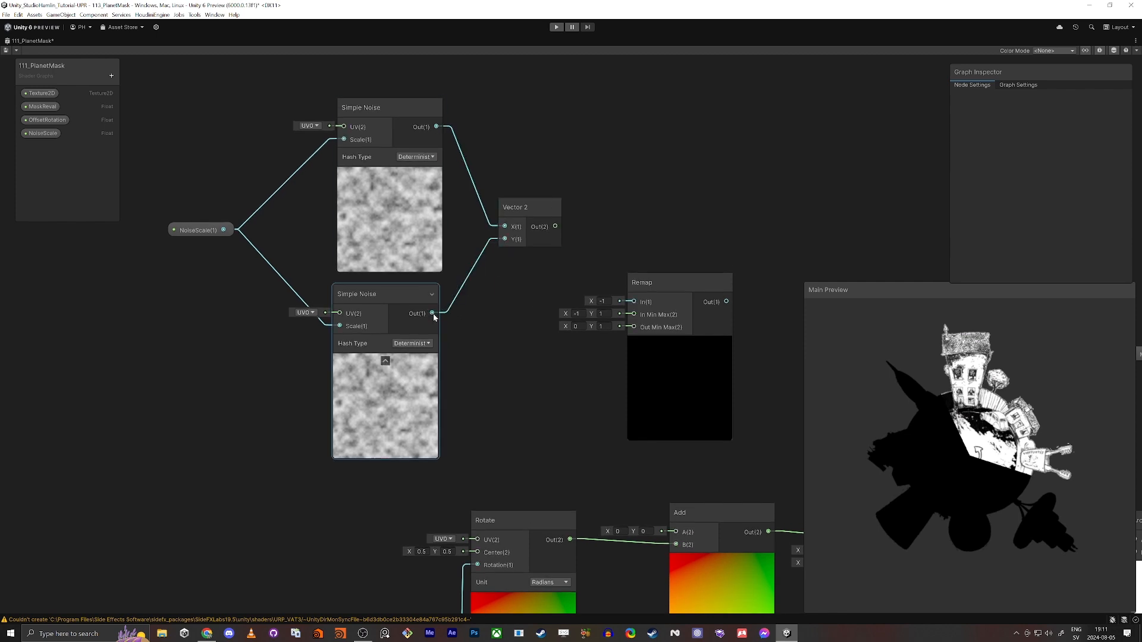
# Try feeding the upper Simple Noise into both Vector 2 inputs, and restore the lower noise's connection to Y
pyautogui.moveTo(481, 354); pyautogui.dragTo(536, 367, button='middle')
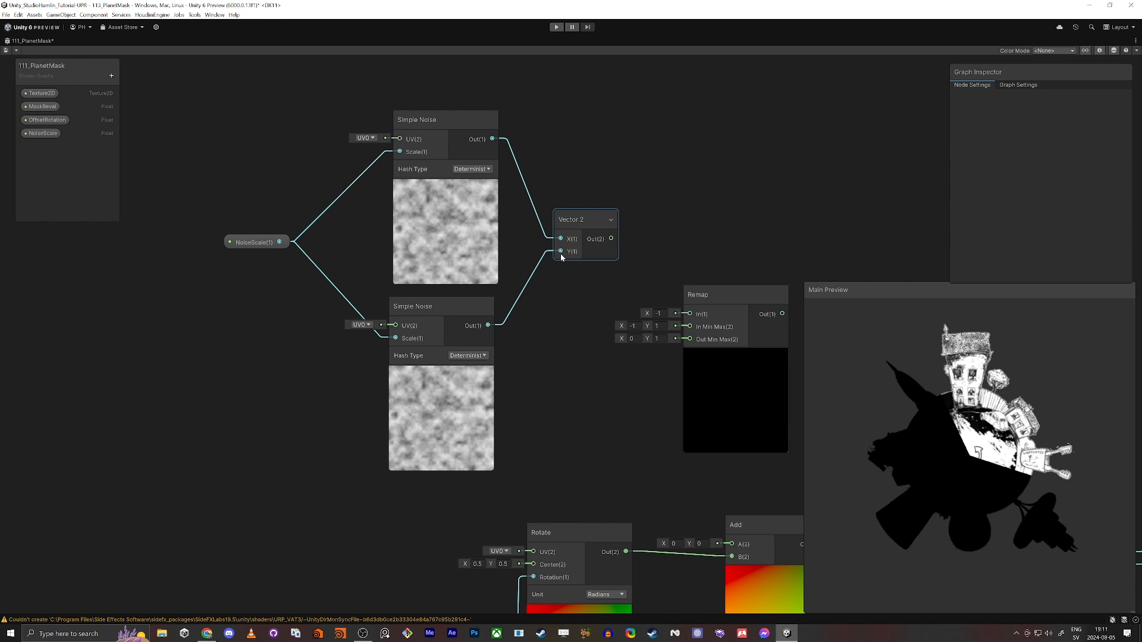
pyautogui.moveTo(561, 251); pyautogui.dragTo(494, 139)
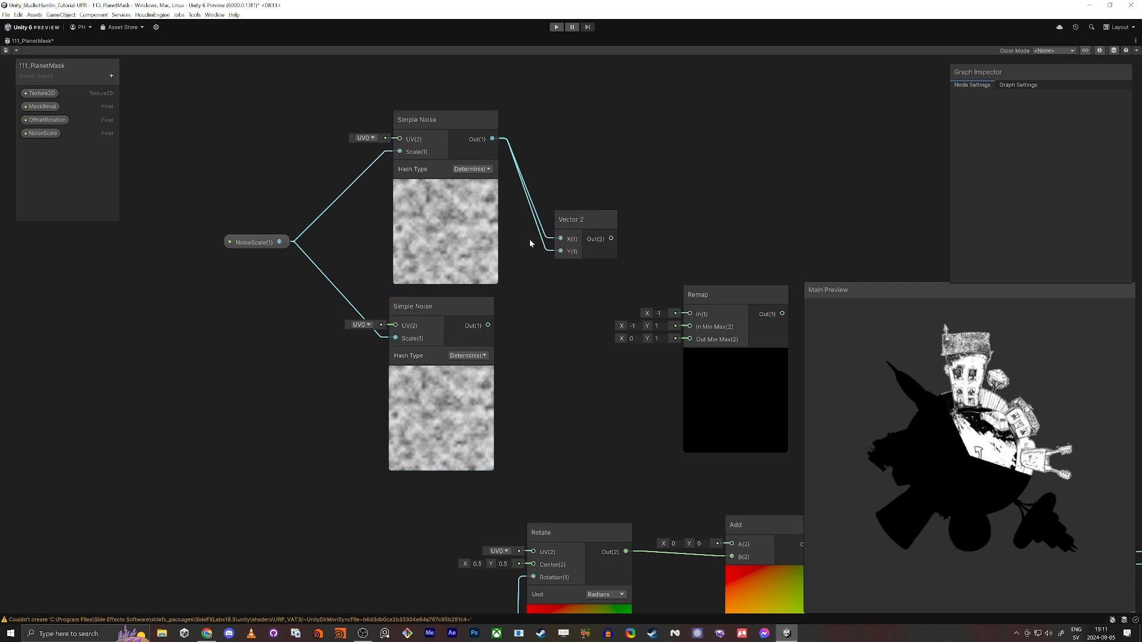
pyautogui.moveTo(560, 251); pyautogui.dragTo(488, 325)
# Add a Tiling And Offset node feeding the upper Simple Noise's UV, with its offset set to about X 4.24 and Y 2.4
pyautogui.moveTo(579, 372); pyautogui.dragTo(668, 364, button='middle')
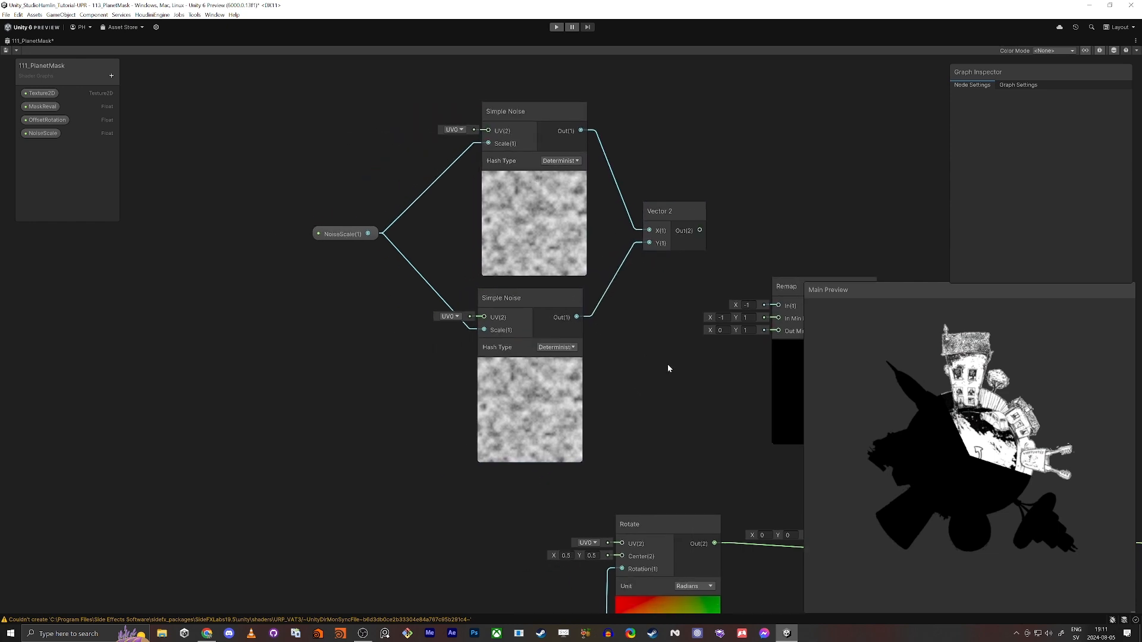
pyautogui.press('space')
pyautogui.write('tiling')
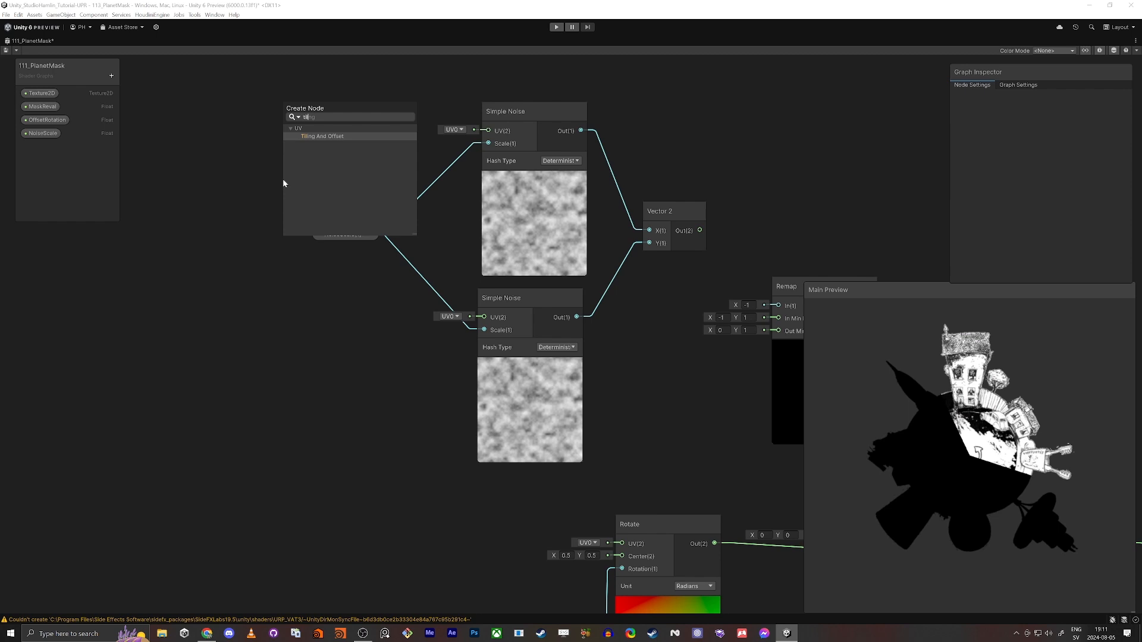
pyautogui.press('Return')
pyautogui.moveTo(375, 206); pyautogui.dragTo(327, 80)
pyautogui.moveTo(488, 144); pyautogui.dragTo(361, 121)
pyautogui.click(291, 144)
pyautogui.moveTo(275, 167); pyautogui.dragTo(314, 173)
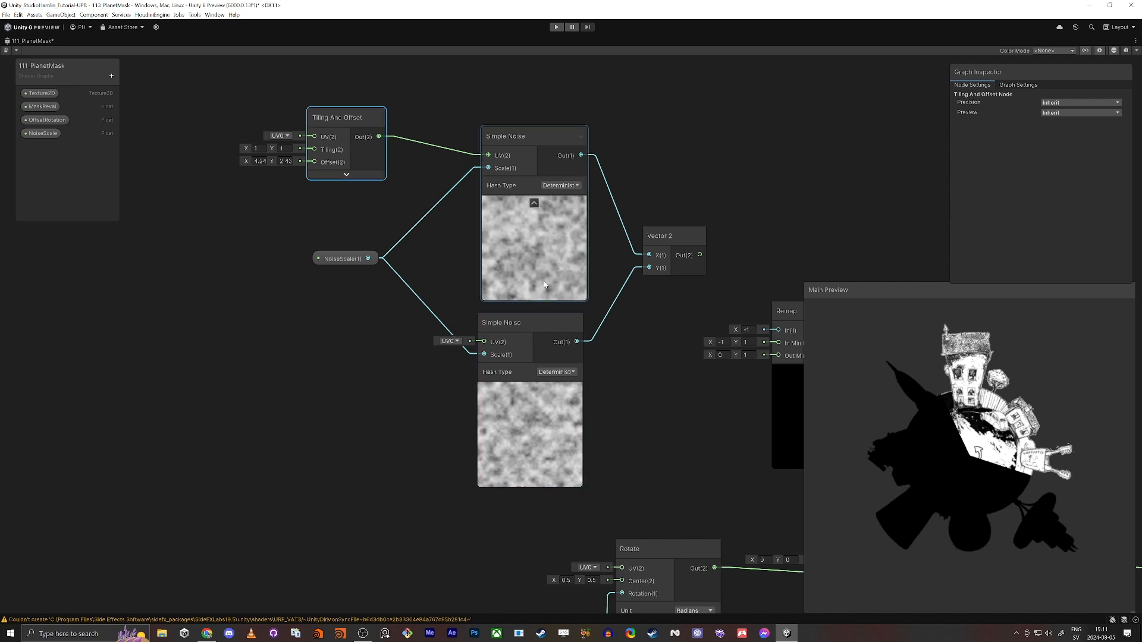
# Connect the Vector 2 output to the Remap node's In and set the minimum of In Min Max to 0
pyautogui.moveTo(648, 261); pyautogui.dragTo(555, 223, button='middle')
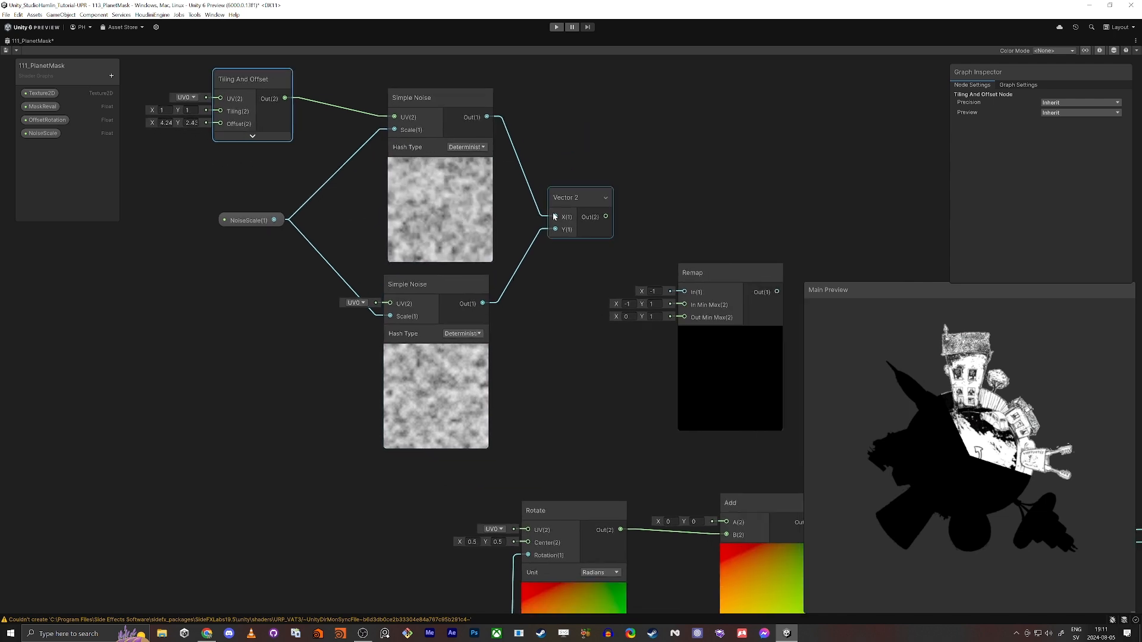
pyautogui.moveTo(574, 437); pyautogui.dragTo(400, 360, button='middle')
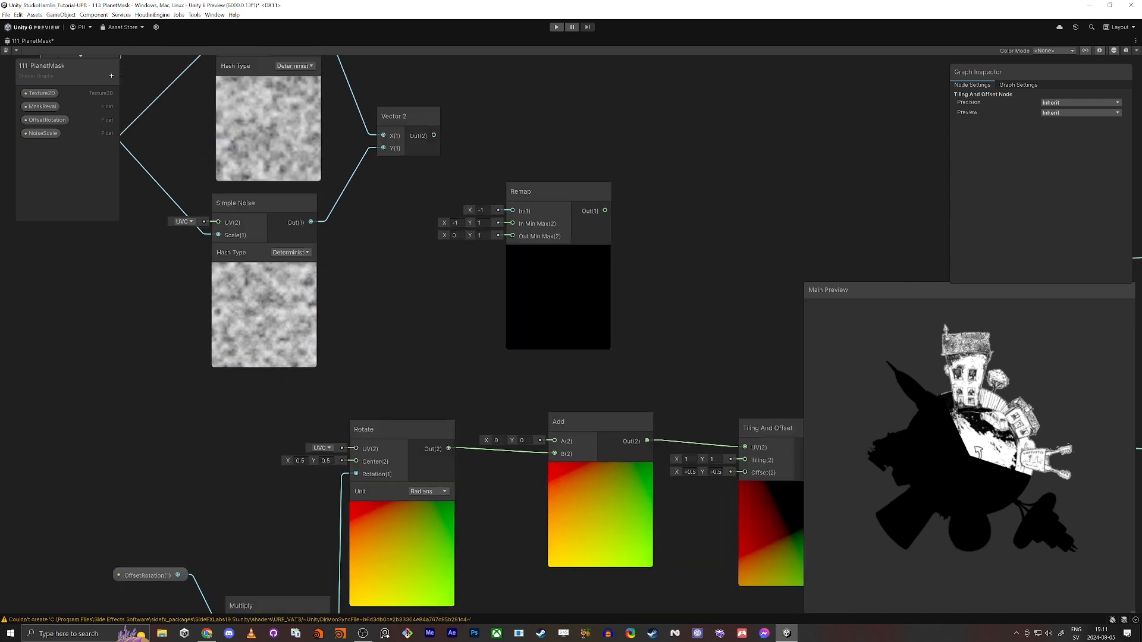
pyautogui.moveTo(512, 211); pyautogui.dragTo(434, 135)
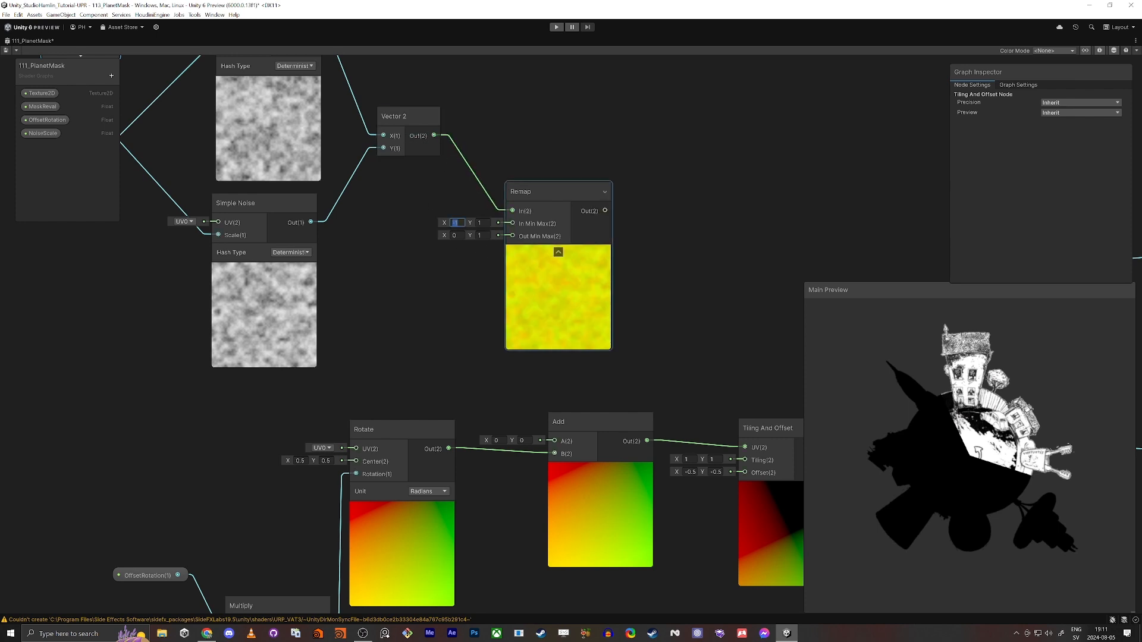
pyautogui.write('0')
pyautogui.press('Tab')
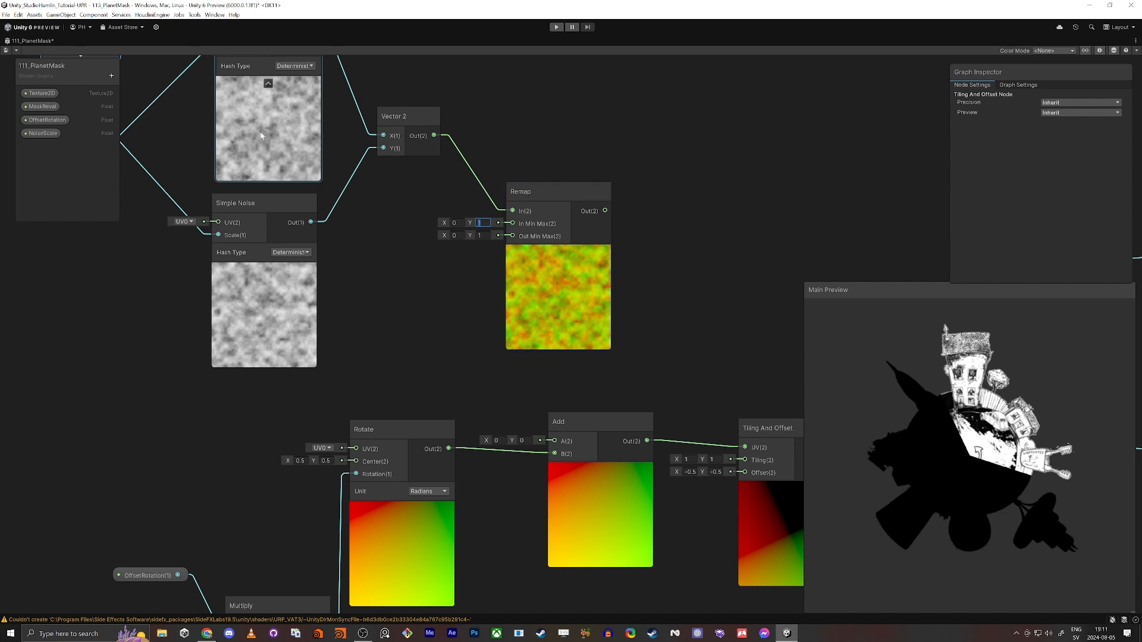
# Move the whole noise node group, including Remap, slightly upward to make room above the Rotate and Add nodes
pyautogui.scroll(-5, 484, 355)
pyautogui.moveTo(332, 217); pyautogui.dragTo(591, 387)
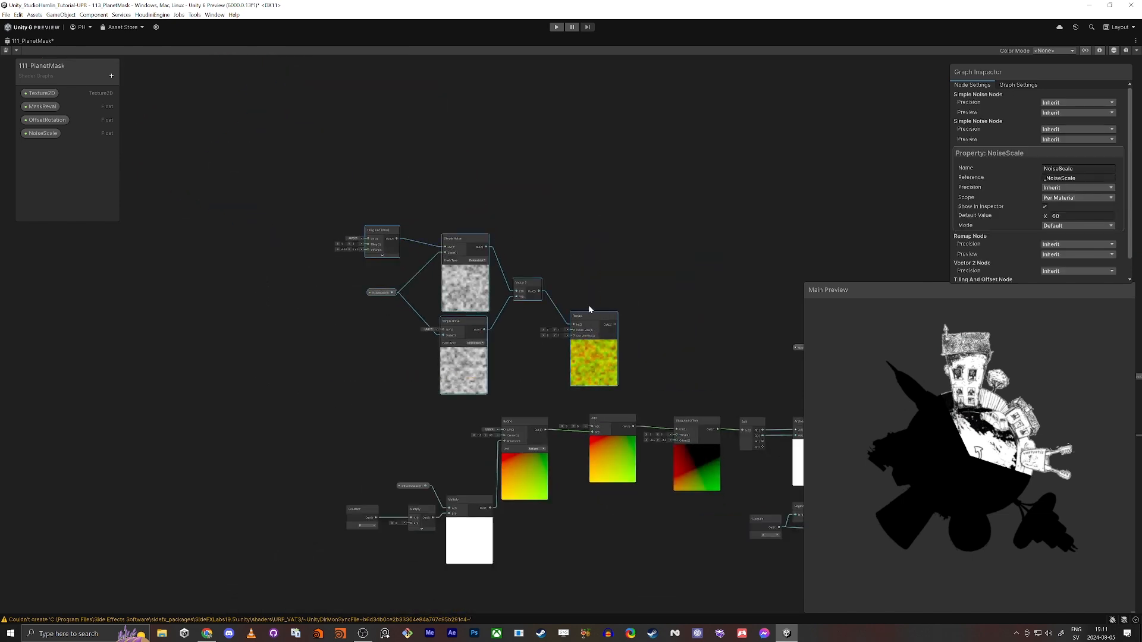
pyautogui.moveTo(590, 316); pyautogui.dragTo(595, 266)
pyautogui.click(553, 375)
# Create a second Vector 2 node below the lower Simple Noise and connect it to Remap's Out Min Max
pyautogui.scroll(5, 545, 345)
pyautogui.moveTo(567, 327); pyautogui.dragTo(546, 289, button='middle')
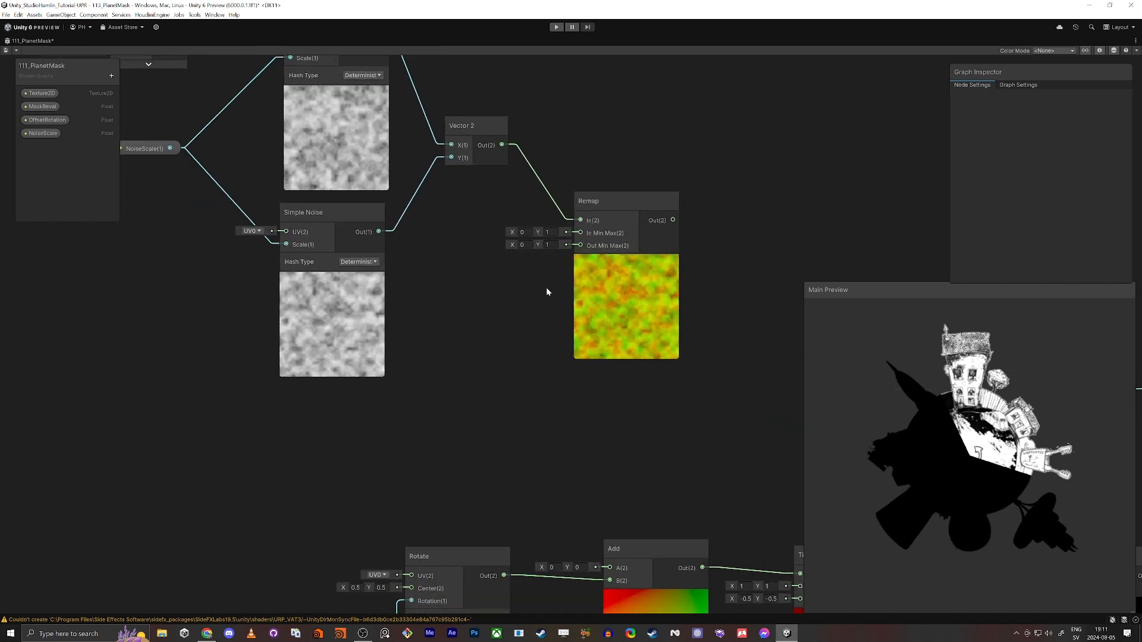
pyautogui.scroll(1, 395, 418)
pyautogui.press('space')
pyautogui.write('vec')
pyautogui.press('Return')
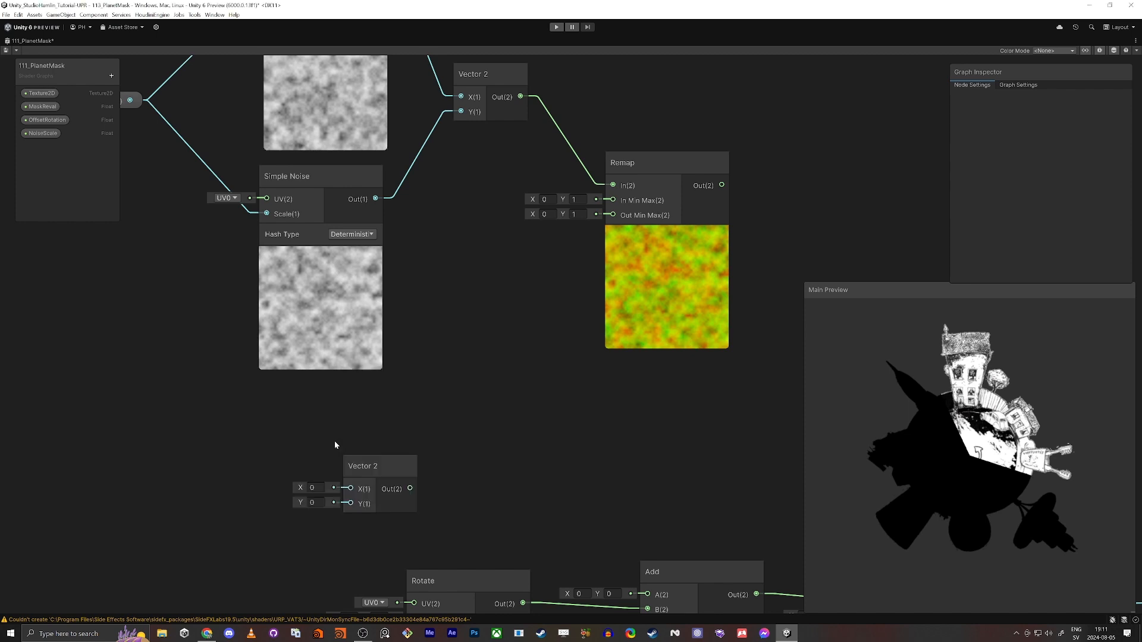
pyautogui.click(423, 481)
pyautogui.moveTo(423, 481); pyautogui.dragTo(621, 219)
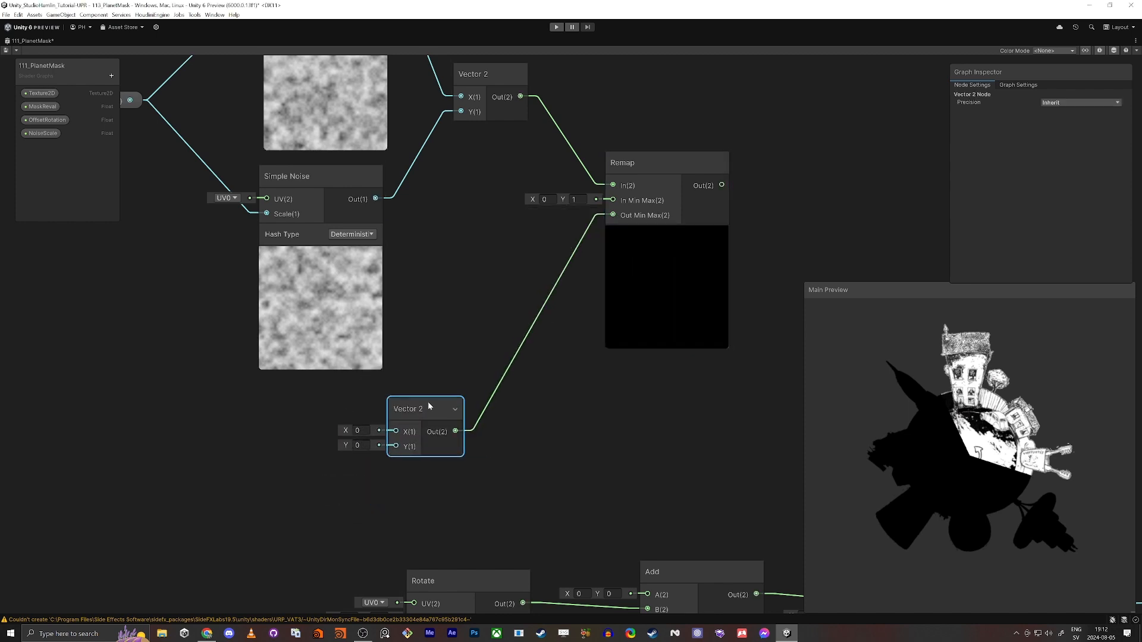
# Add a Float property named EdgeStrength to the shader graph's properties
pyautogui.press('f')
pyautogui.click(315, 388)
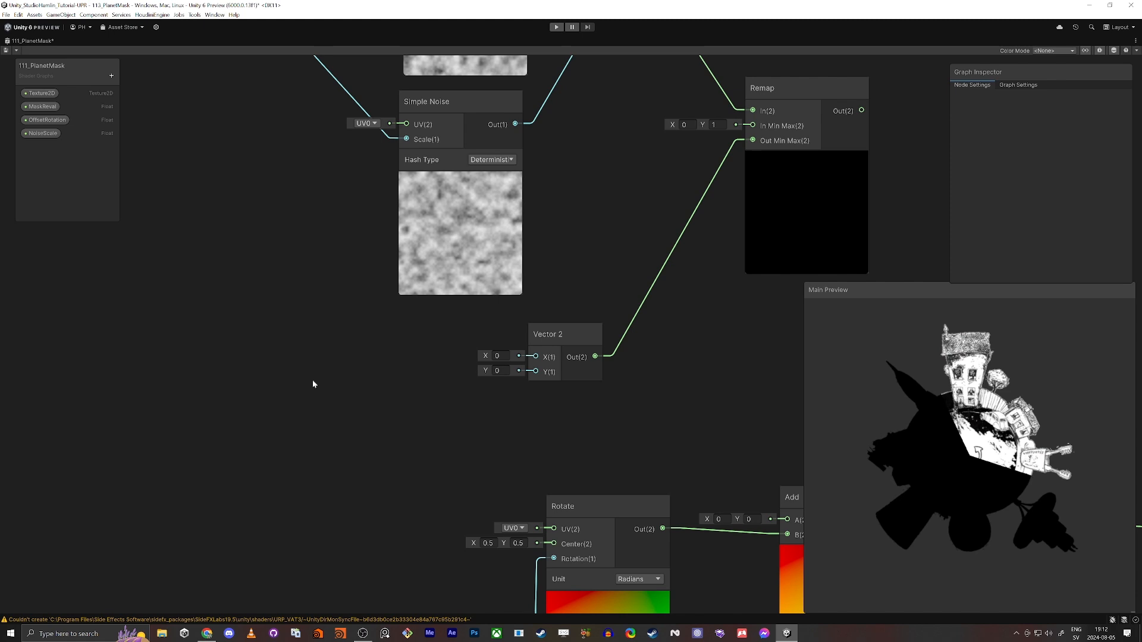
pyautogui.click(110, 76)
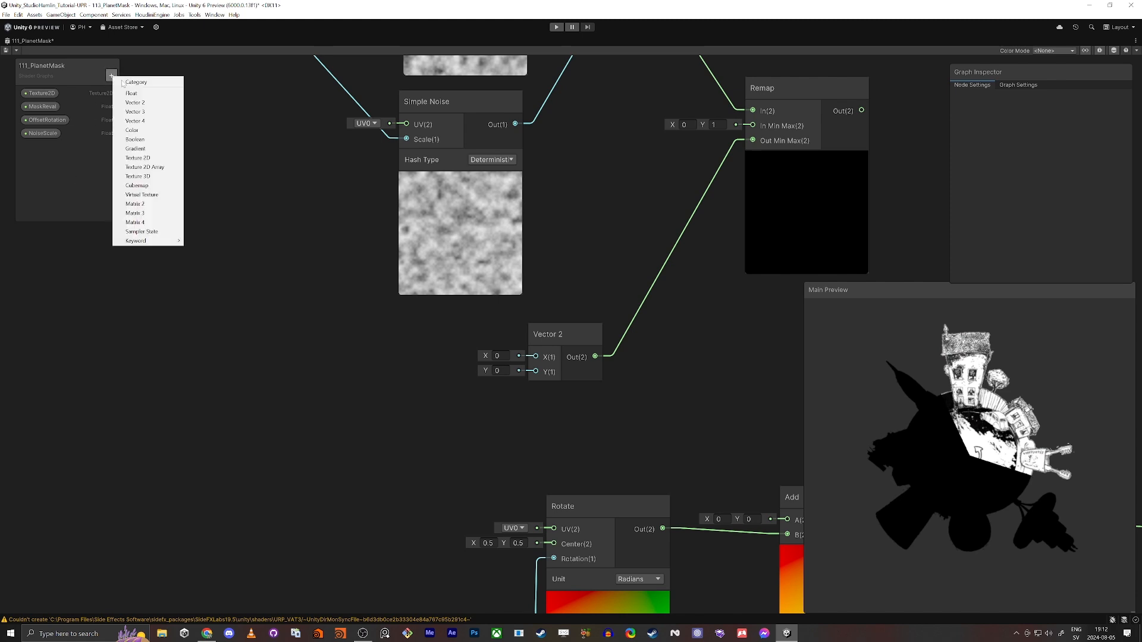
pyautogui.click(128, 95)
pyautogui.write('E')
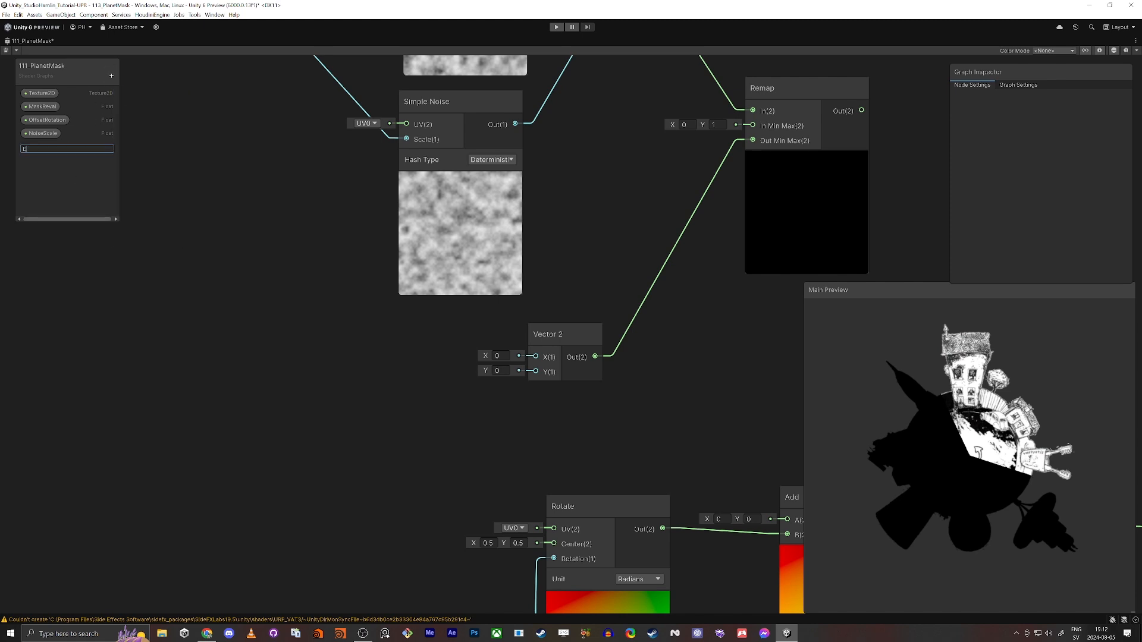
pyautogui.write('dgeStrength')
pyautogui.press('Return')
# Place an EdgeStrength node beside the new Vector 2 node and set the property's mode to Slider
pyautogui.moveTo(50, 153); pyautogui.dragTo(329, 377)
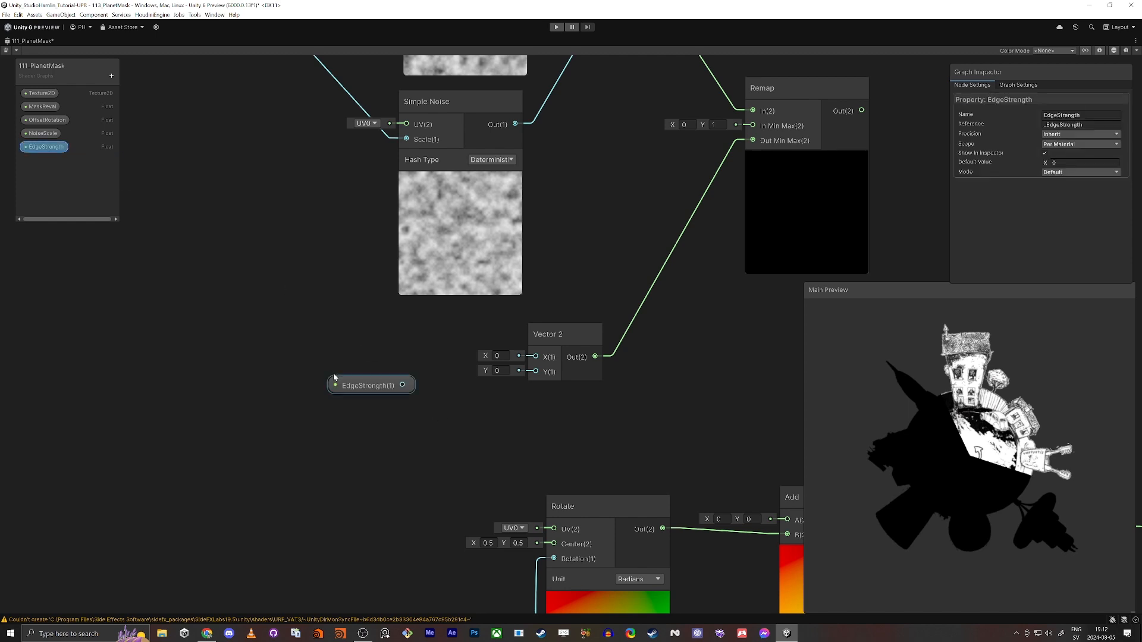
pyautogui.click(1066, 172)
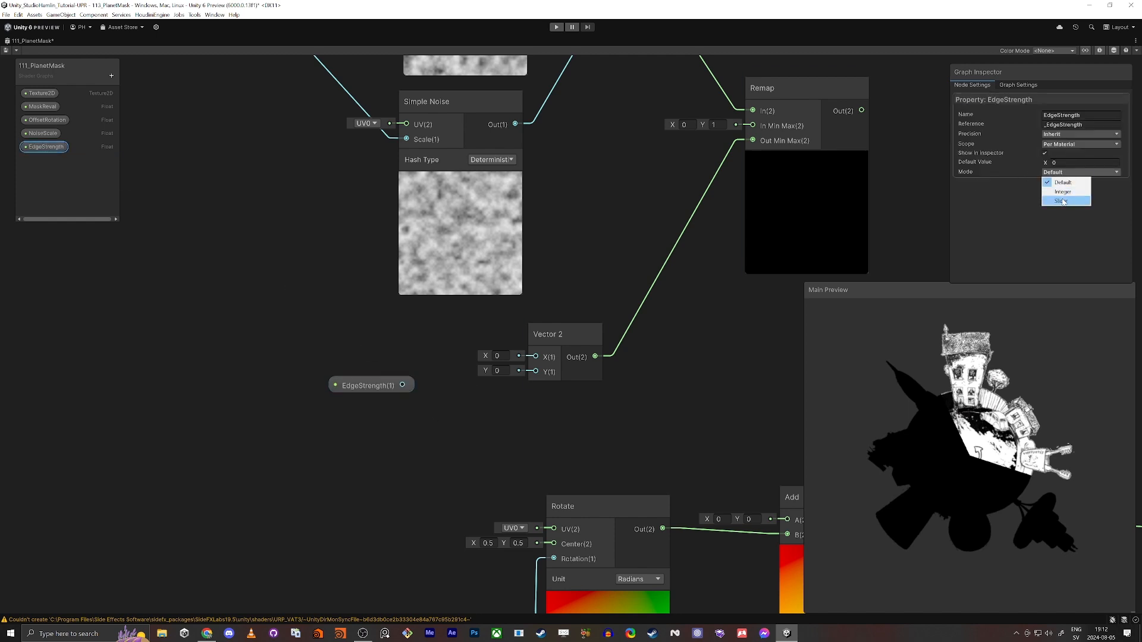
pyautogui.click(1061, 200)
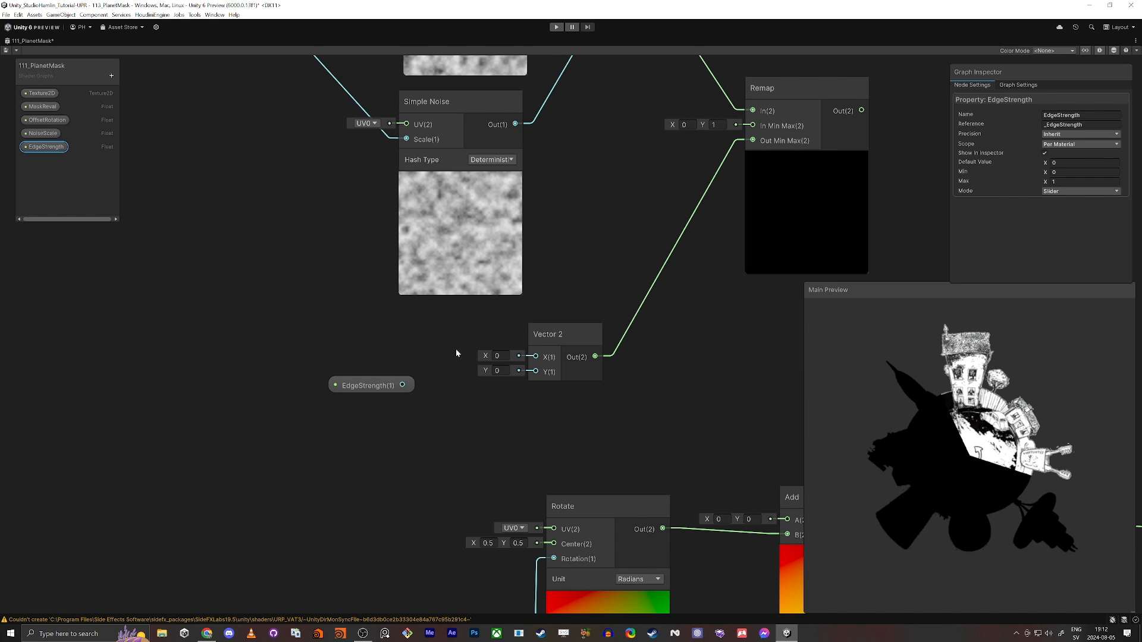
pyautogui.moveTo(357, 386); pyautogui.dragTo(335, 384)
pyautogui.click(1081, 182)
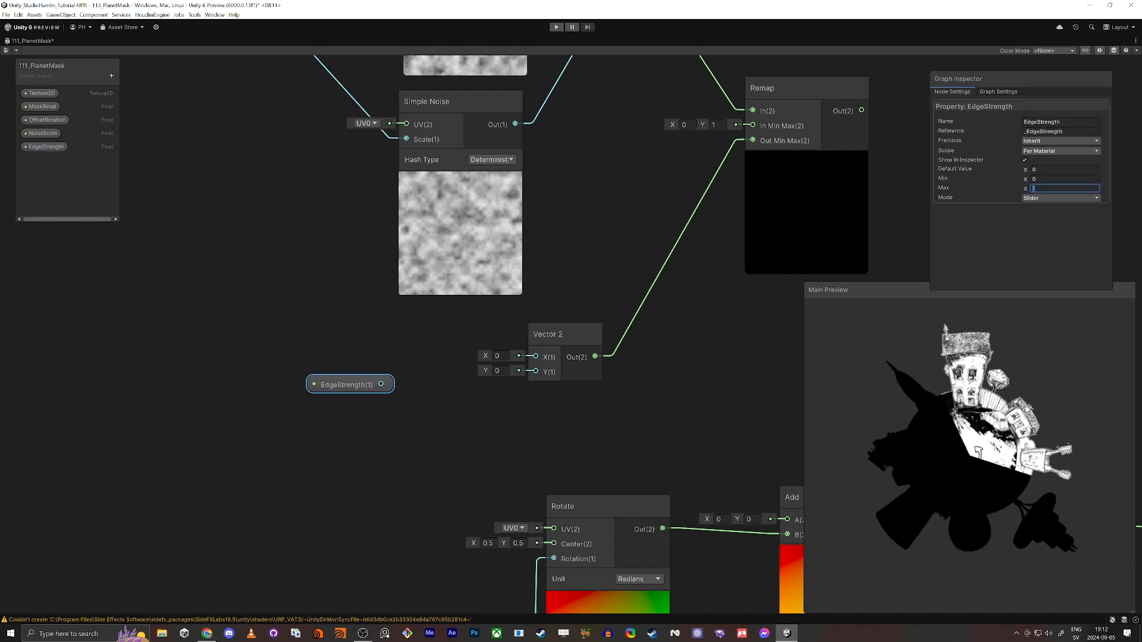
# Route EdgeStrength through a new Negate node into the lower Vector 2's X input, and move the EdgeStrength node lower
pyautogui.moveTo(379, 393); pyautogui.dragTo(372, 347)
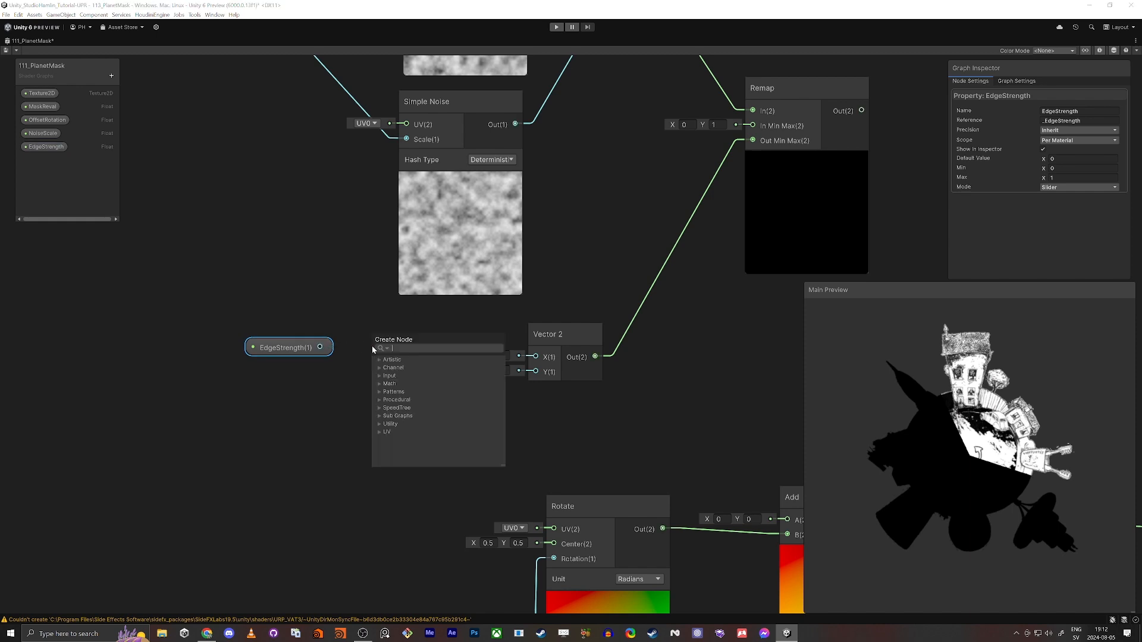
pyautogui.write('negate')
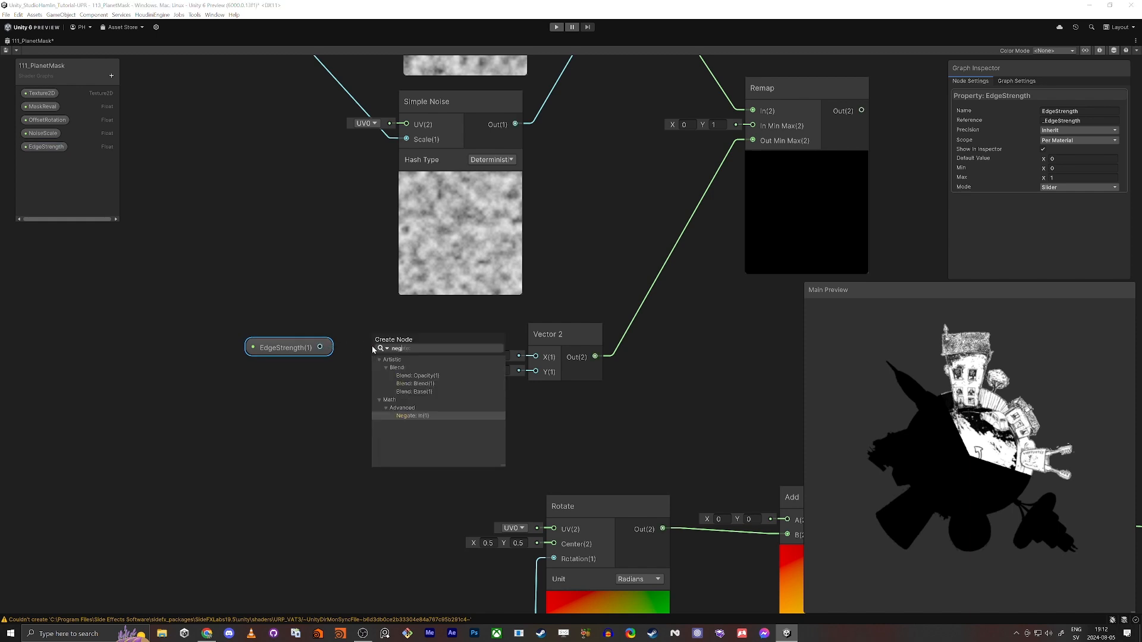
pyautogui.press('Return')
pyautogui.click(429, 375)
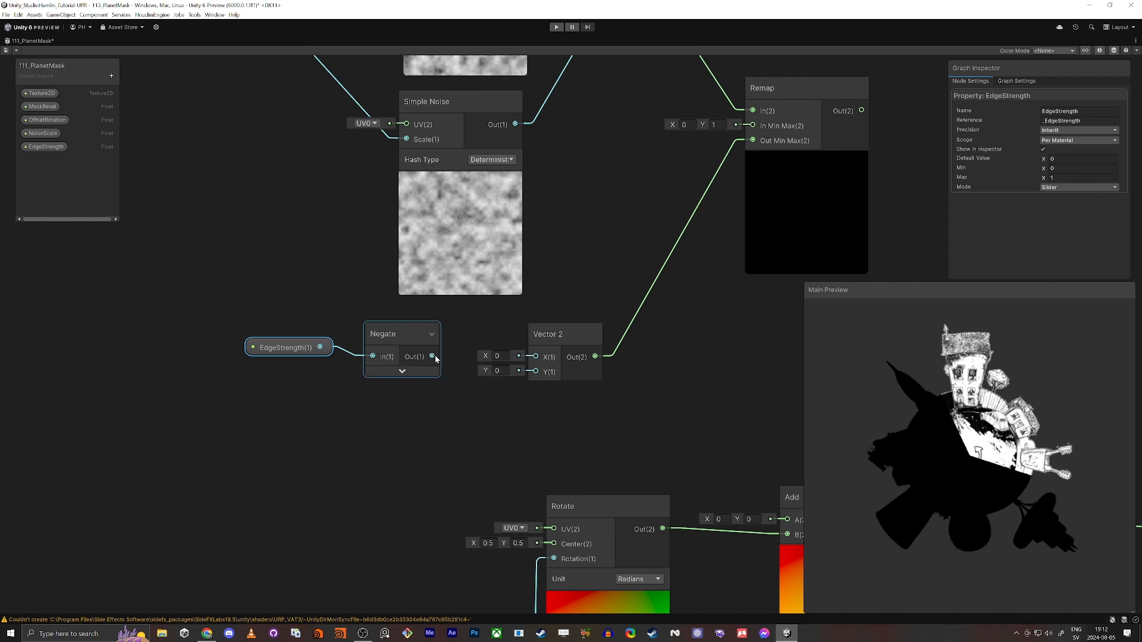
pyautogui.moveTo(434, 357); pyautogui.dragTo(536, 356)
pyautogui.moveTo(286, 348); pyautogui.dragTo(299, 396)
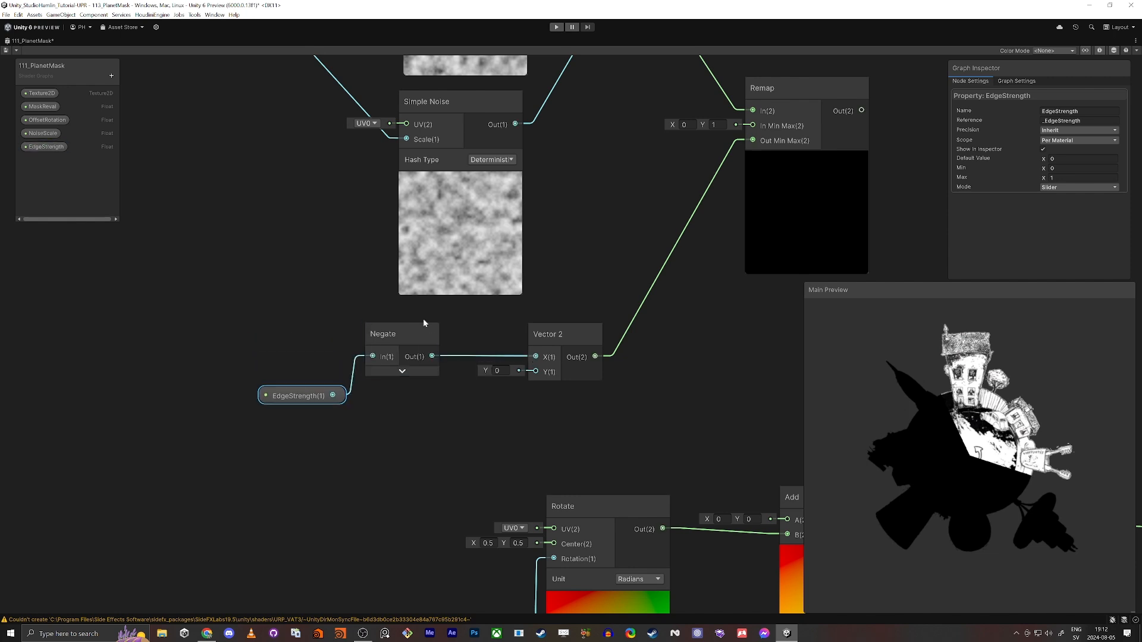
# Connect EdgeStrength directly to the lower Vector 2's Y input and set the property's default value to -0.1
pyautogui.moveTo(424, 326); pyautogui.dragTo(444, 319)
pyautogui.moveTo(536, 372); pyautogui.dragTo(333, 396)
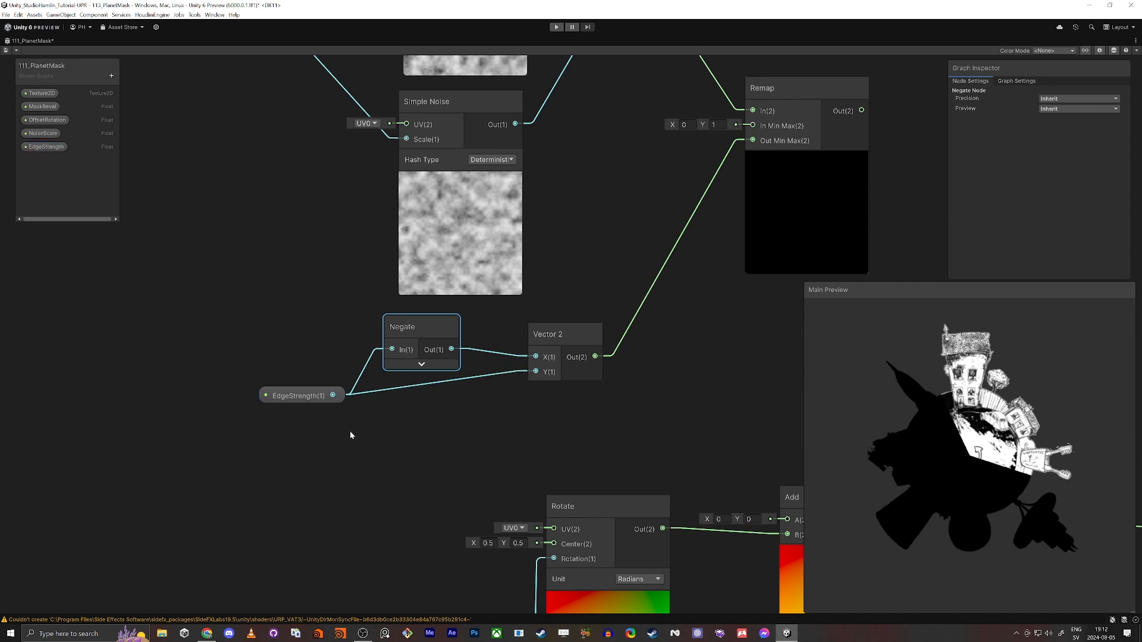
pyautogui.click(45, 146)
pyautogui.click(1081, 158)
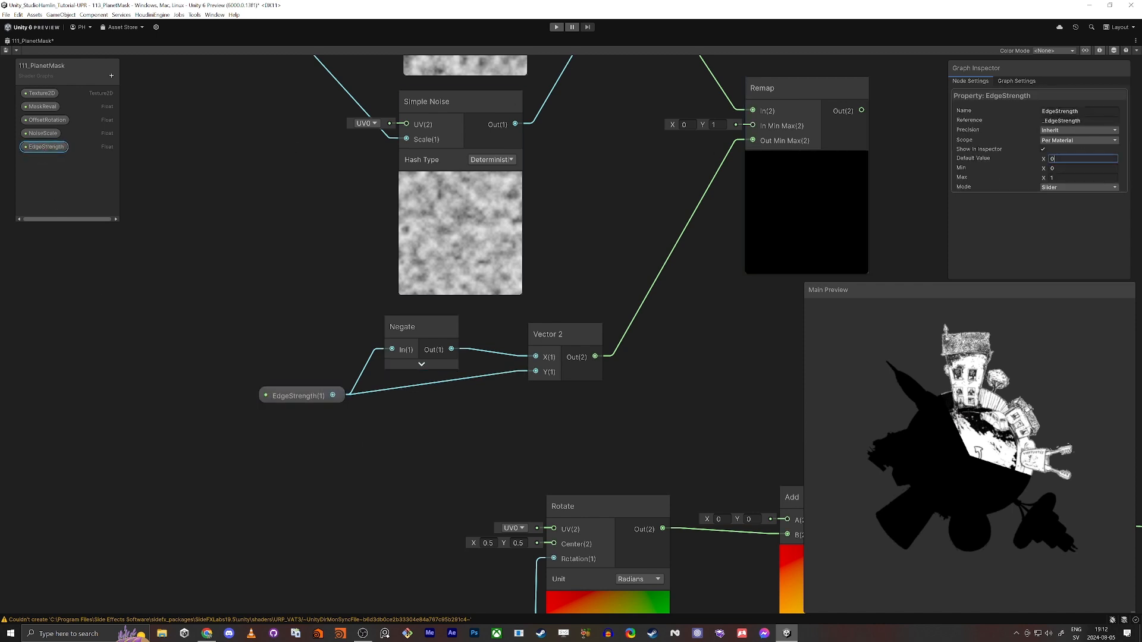
pyautogui.write('-0.1')
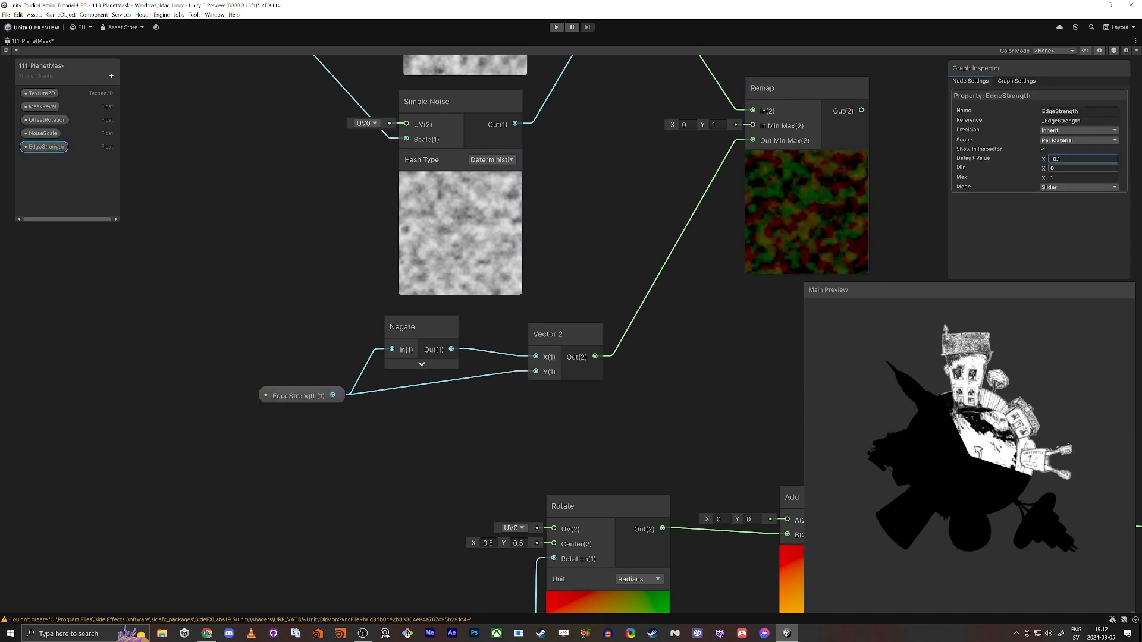
pyautogui.press('Return')
# Connect Remap's output to the A input of the Add node that follows Rotate, and reposition the noise nodes as a group
pyautogui.moveTo(679, 320); pyautogui.dragTo(369, 472, button='middle')
pyautogui.moveTo(454, 374)
pyautogui.mouseDown(button='middle')
pyautogui.moveTo(421, 378)
pyautogui.moveTo(455, 373)
pyautogui.mouseUp(button='middle')
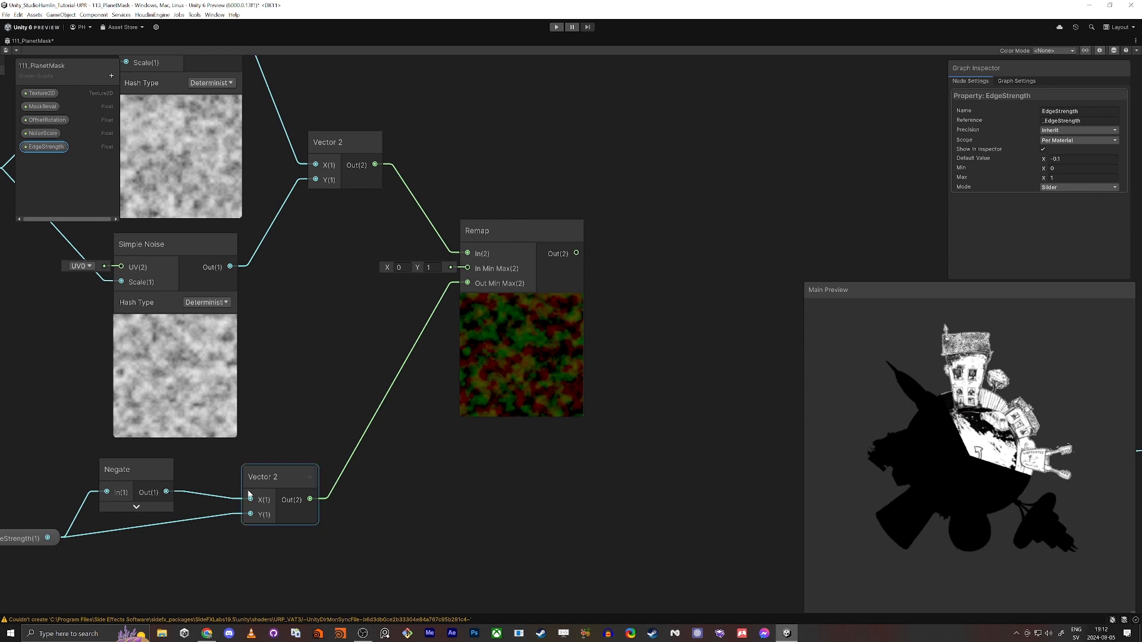
pyautogui.scroll(-5, 598, 411)
pyautogui.scroll(4, 568, 391)
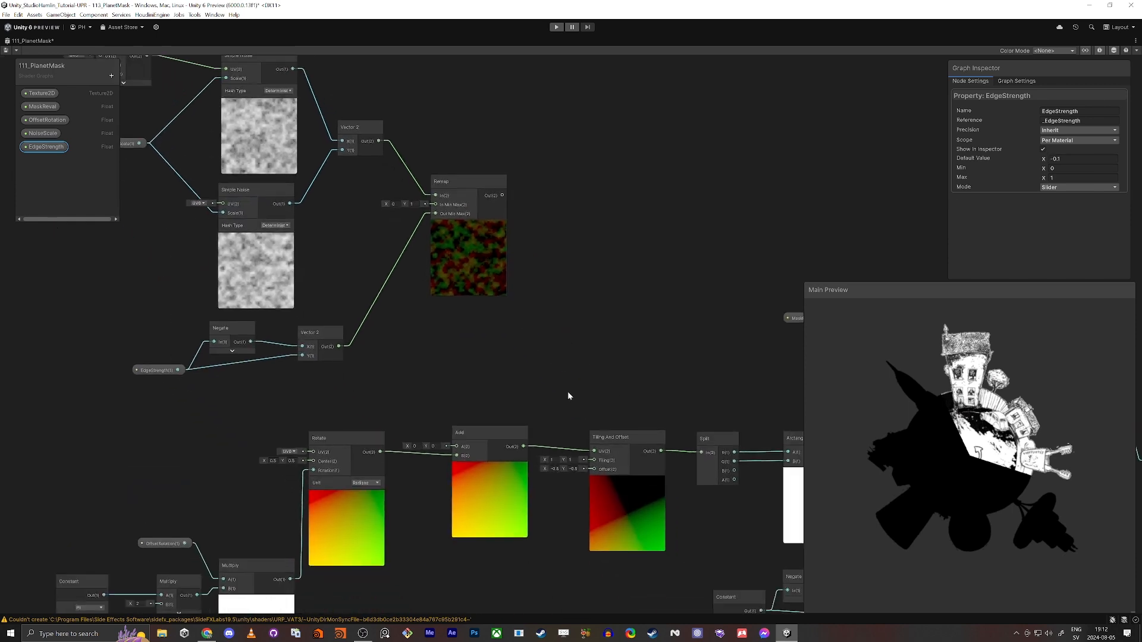
pyautogui.moveTo(443, 447); pyautogui.dragTo(506, 98)
pyautogui.scroll(-5, 583, 343)
pyautogui.moveTo(340, 149); pyautogui.dragTo(689, 413)
pyautogui.moveTo(691, 267); pyautogui.dragTo(634, 267)
pyautogui.scroll(3, 938, 426)
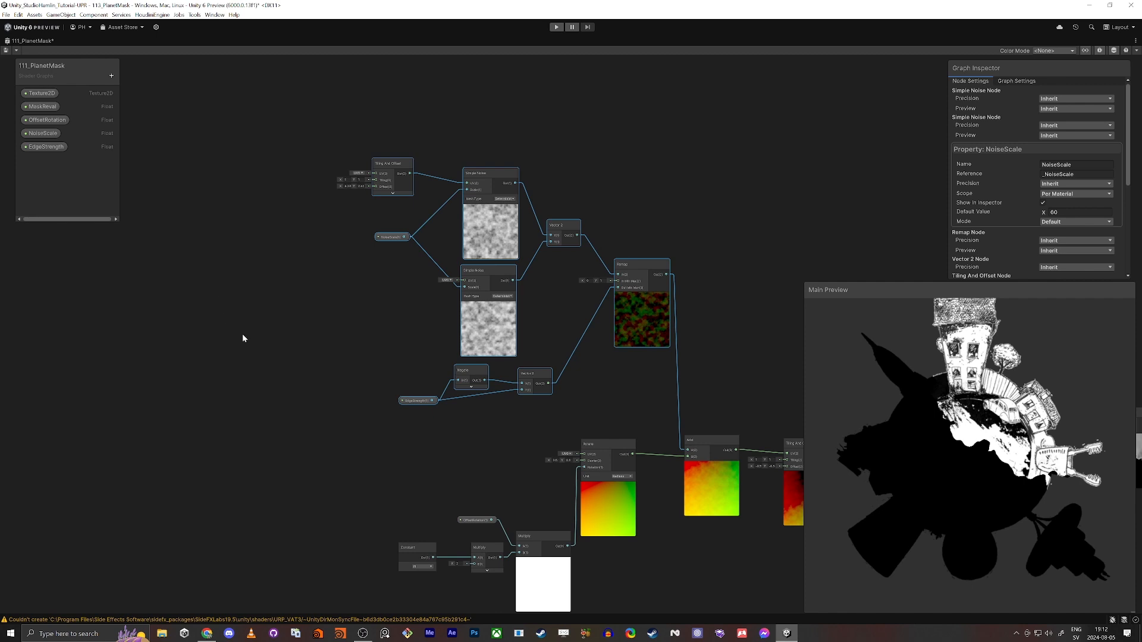
pyautogui.scroll(3, 434, 232)
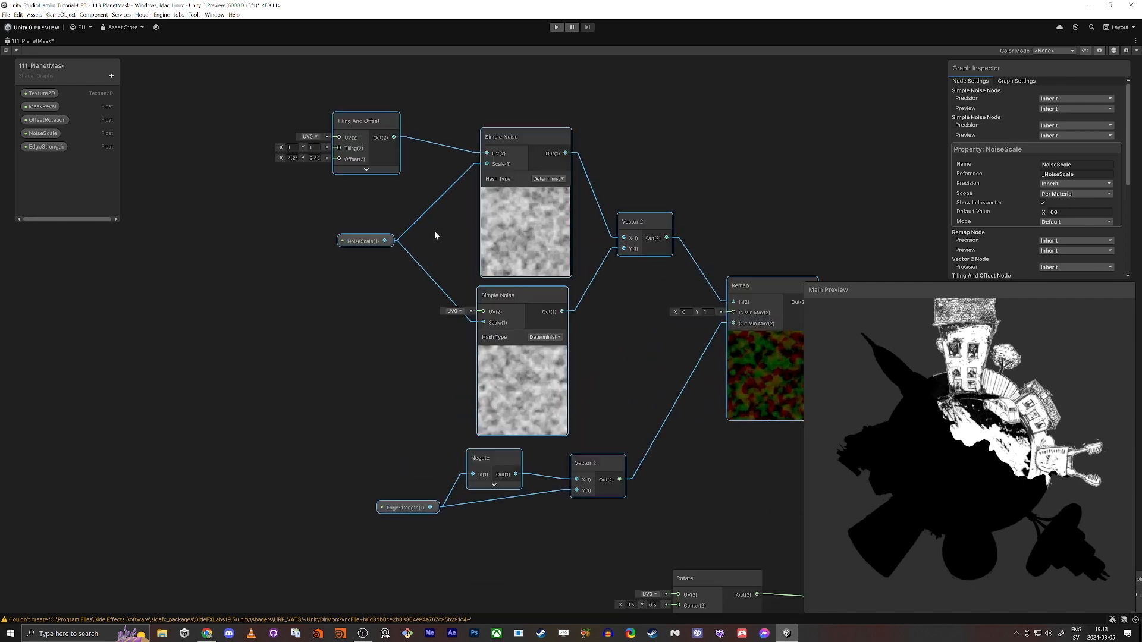
pyautogui.moveTo(281, 279); pyautogui.dragTo(406, 286, button='middle')
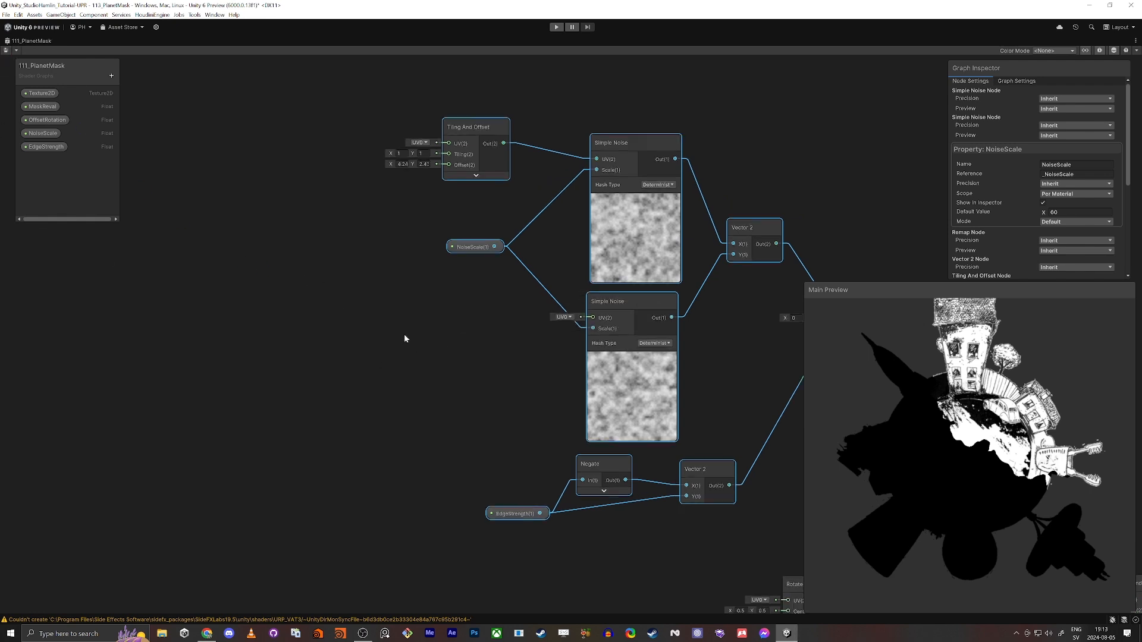
# Restore the full editor layout, select the 111_PlanetMask material, enlarge its inspector and set EdgeStrength to about 0.076
pyautogui.hotkey('shift', 'space')
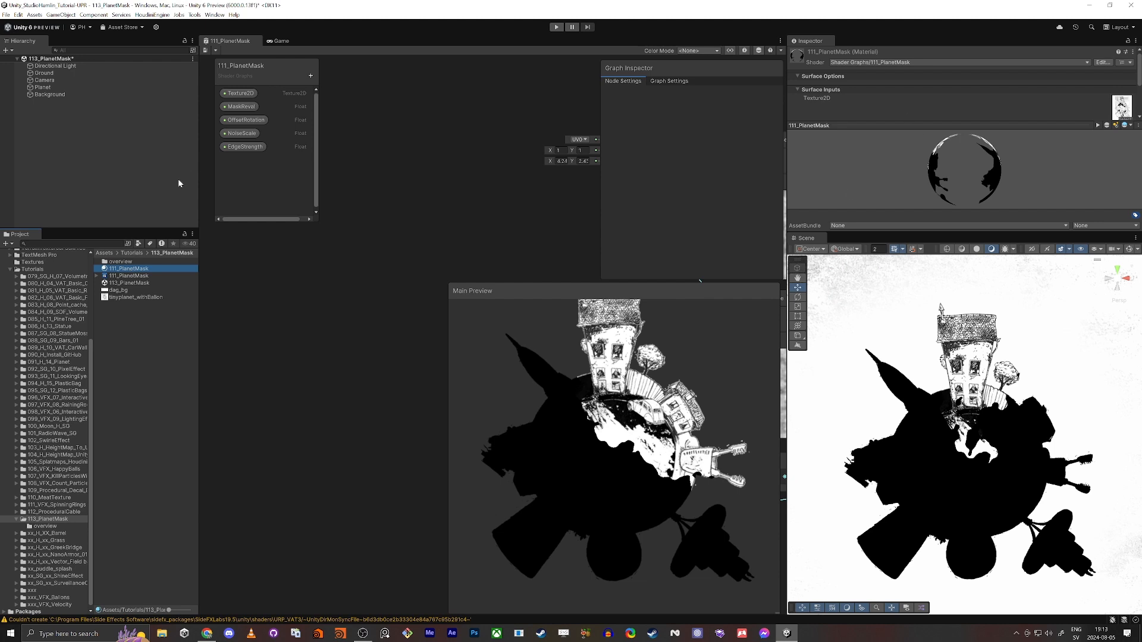
pyautogui.click(118, 277)
pyautogui.click(116, 269)
pyautogui.moveTo(877, 233); pyautogui.dragTo(894, 289)
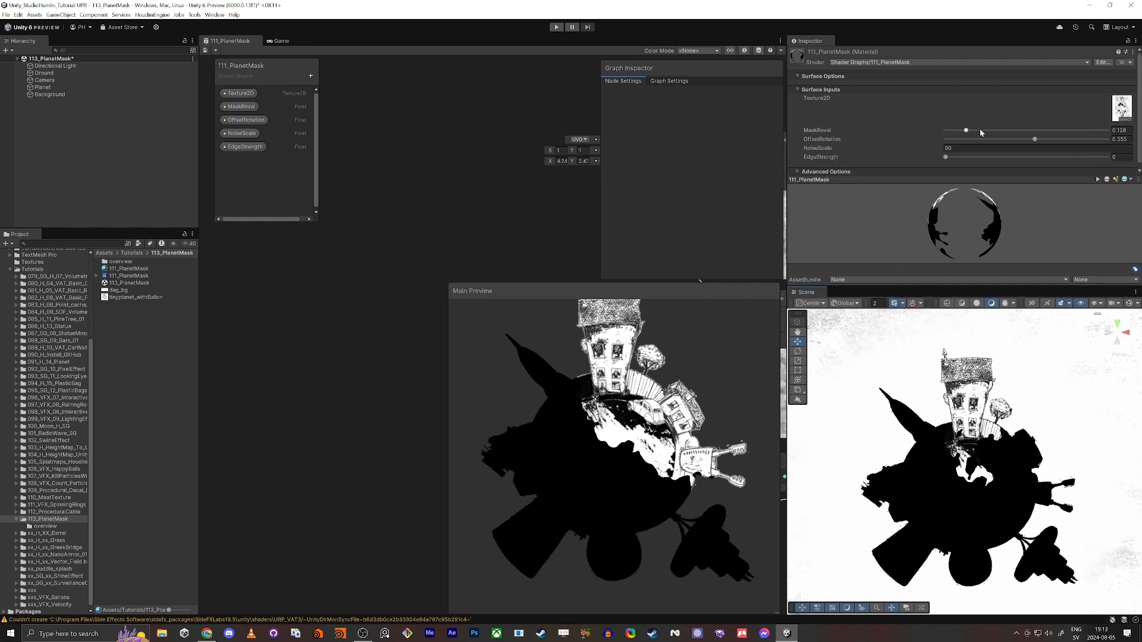
pyautogui.scroll(-1, 980, 130)
pyautogui.scroll(1, 970, 137)
pyautogui.scroll(-1, 946, 152)
pyautogui.moveTo(947, 153); pyautogui.dragTo(967, 169)
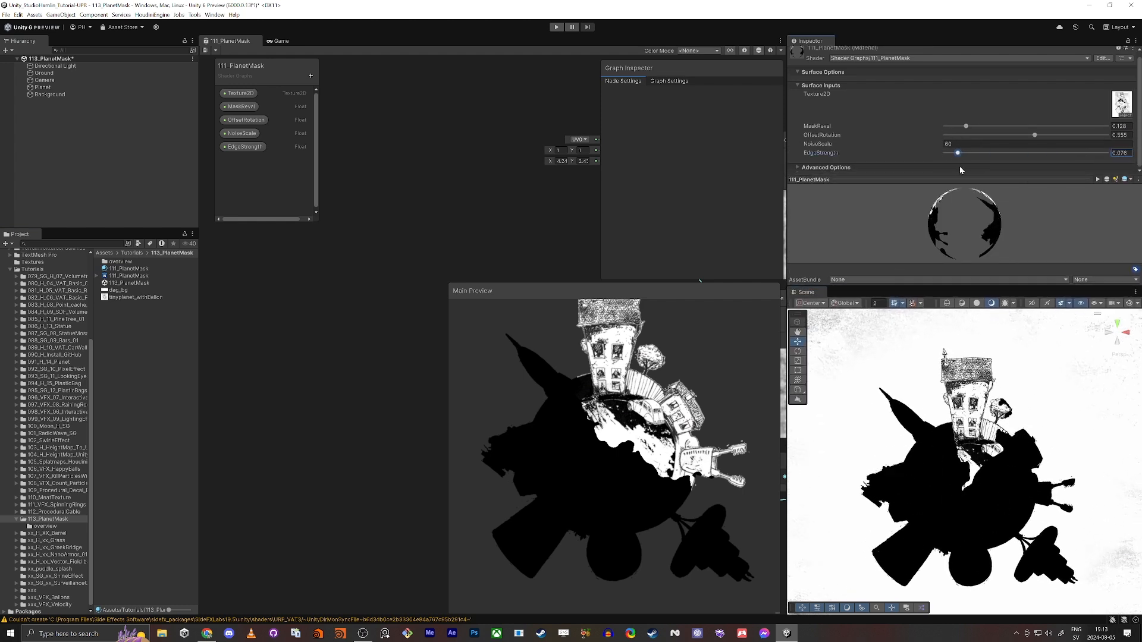
# Set the material's MaskReval to about 0.287 and adjust its NoiseScale, ending with the shader graph maximized
pyautogui.moveTo(968, 126); pyautogui.dragTo(1035, 147)
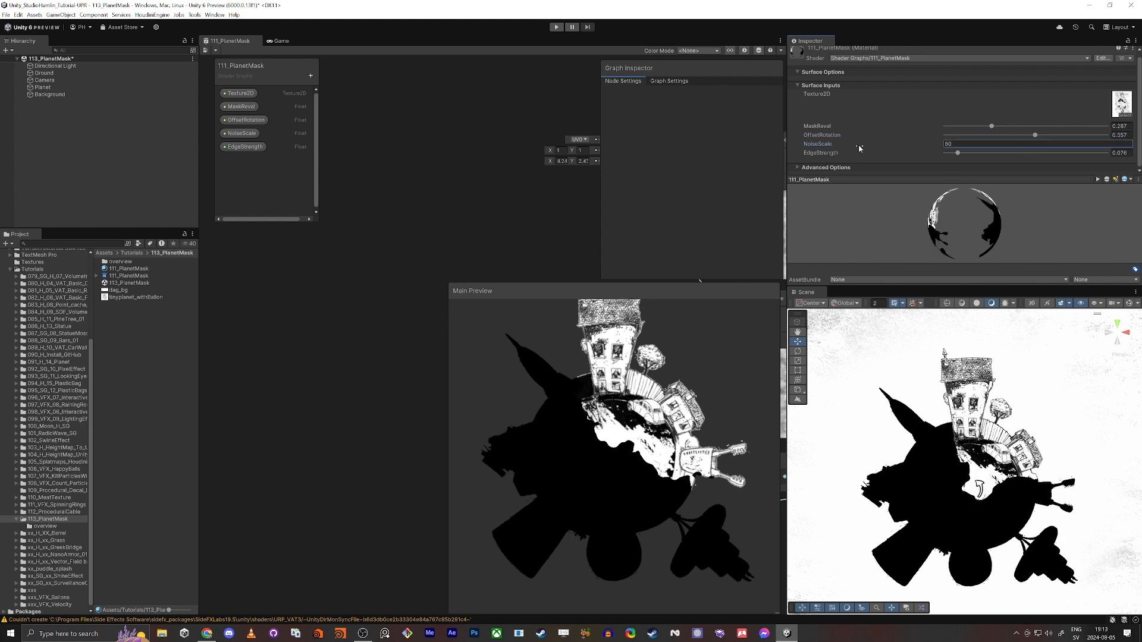
pyautogui.moveTo(859, 144); pyautogui.dragTo(902, 145)
pyautogui.moveTo(969, 154); pyautogui.dragTo(902, 157)
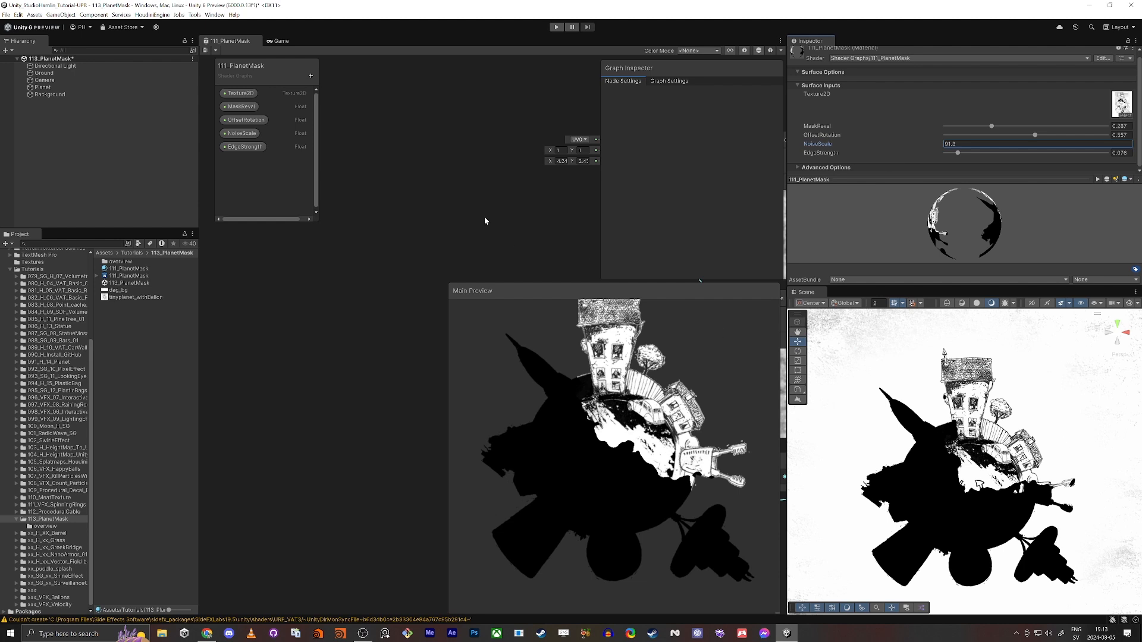
pyautogui.hotkey('shift', 'space')
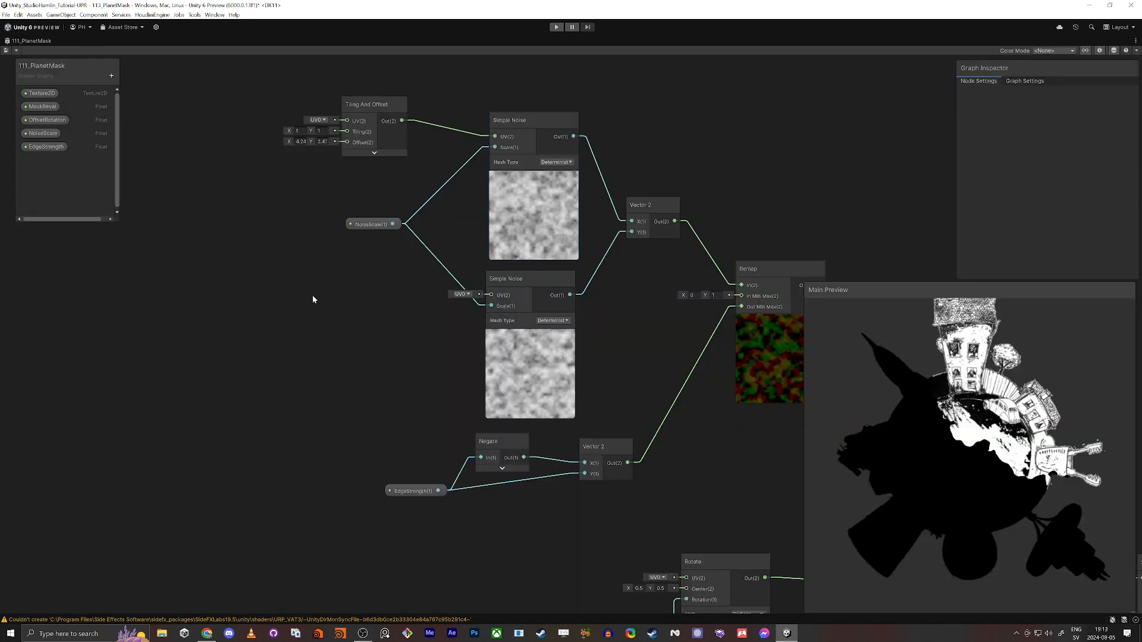
# Try to drive the lower Simple Noise's UV input from its own new Tiling And Offset node
pyautogui.press('space')
pyautogui.write('t')
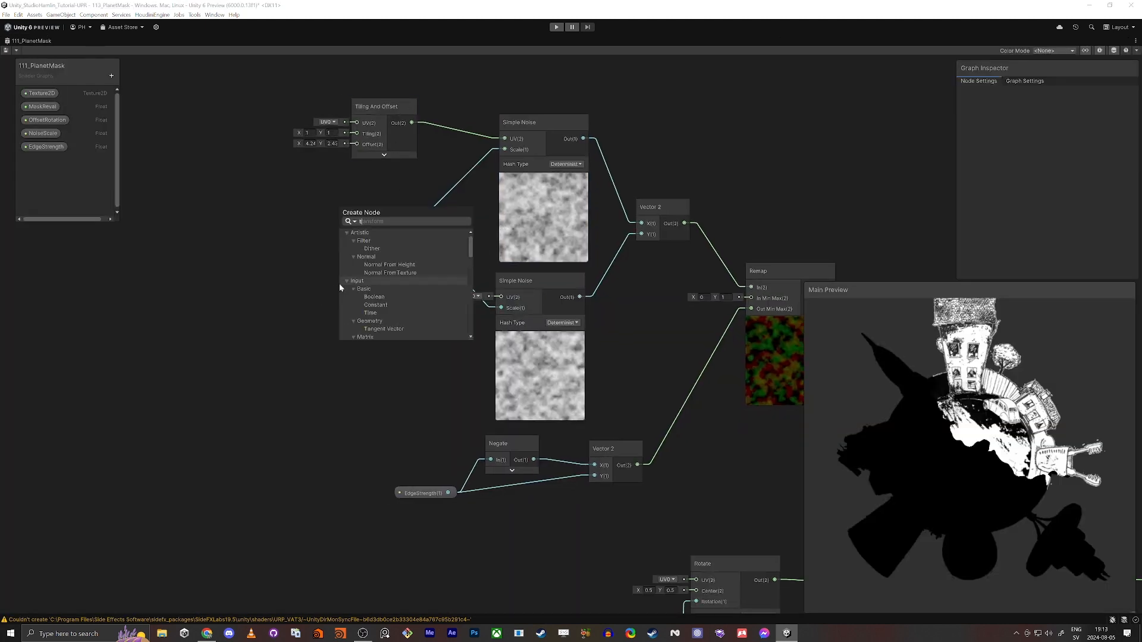
pyautogui.write('iling')
pyautogui.press('Return')
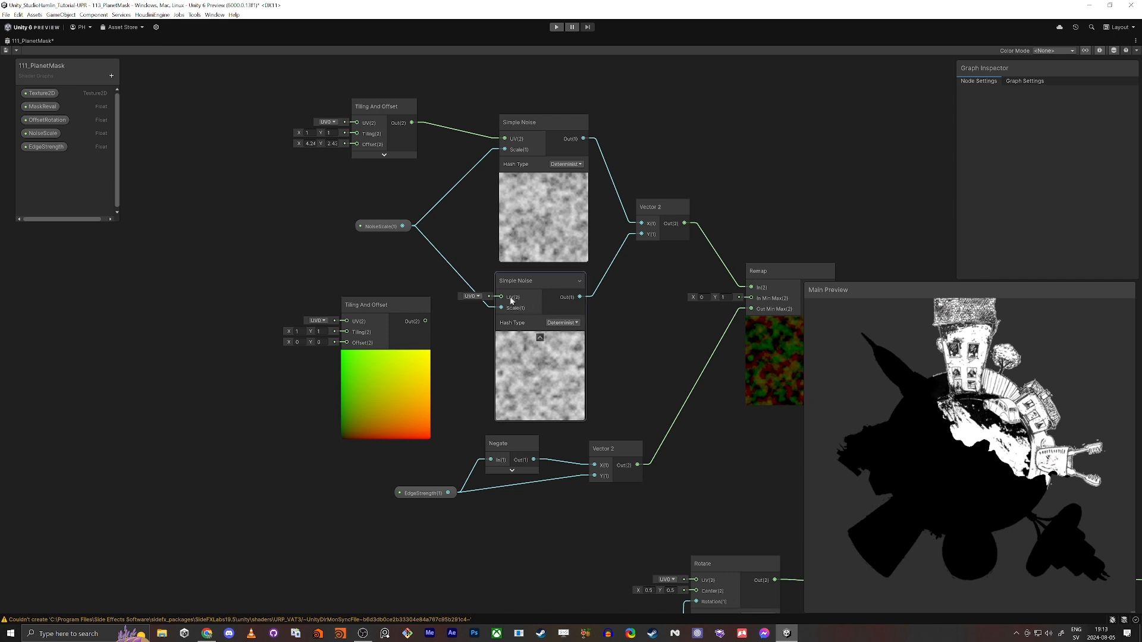
pyautogui.moveTo(511, 299); pyautogui.dragTo(421, 320)
pyautogui.moveTo(266, 265); pyautogui.dragTo(417, 293, button='middle')
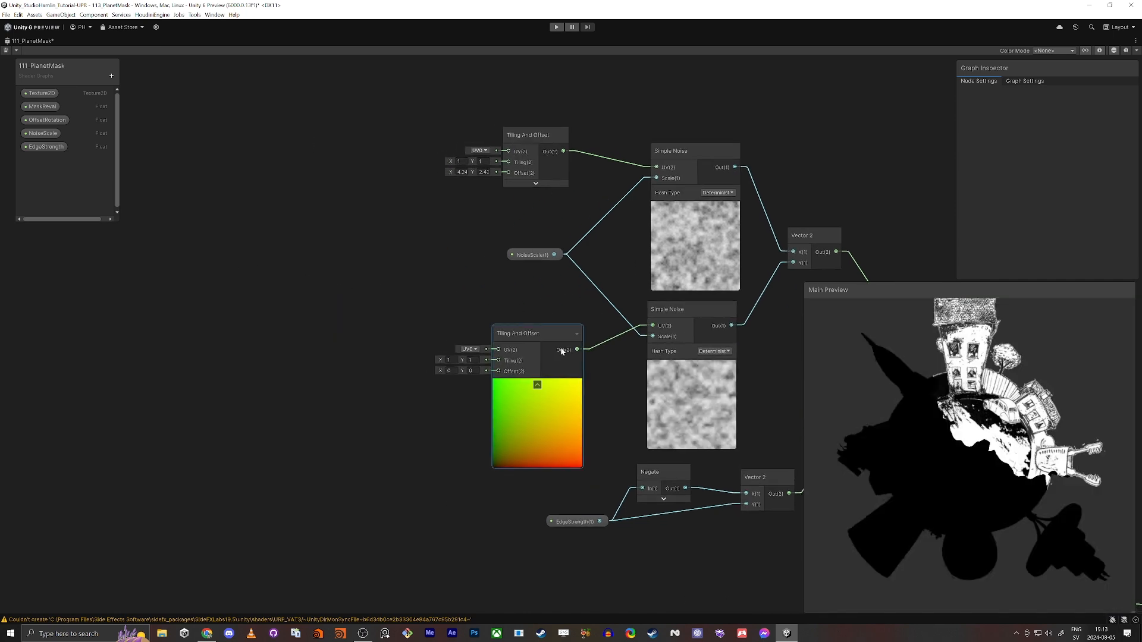
pyautogui.moveTo(538, 326); pyautogui.dragTo(529, 323)
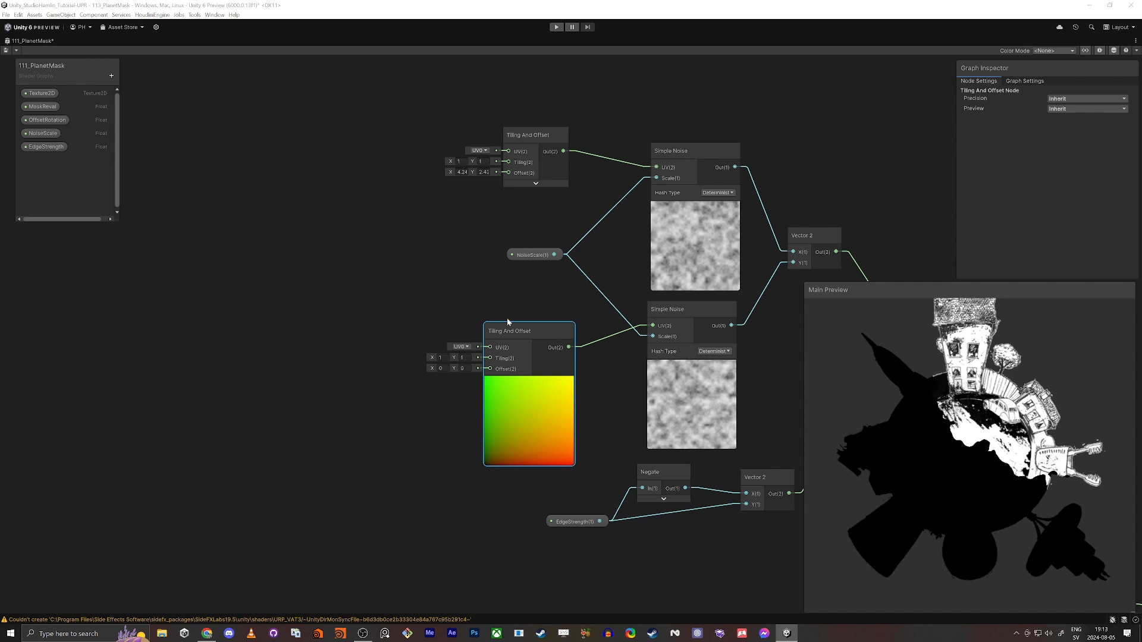
pyautogui.moveTo(517, 325); pyautogui.dragTo(441, 318)
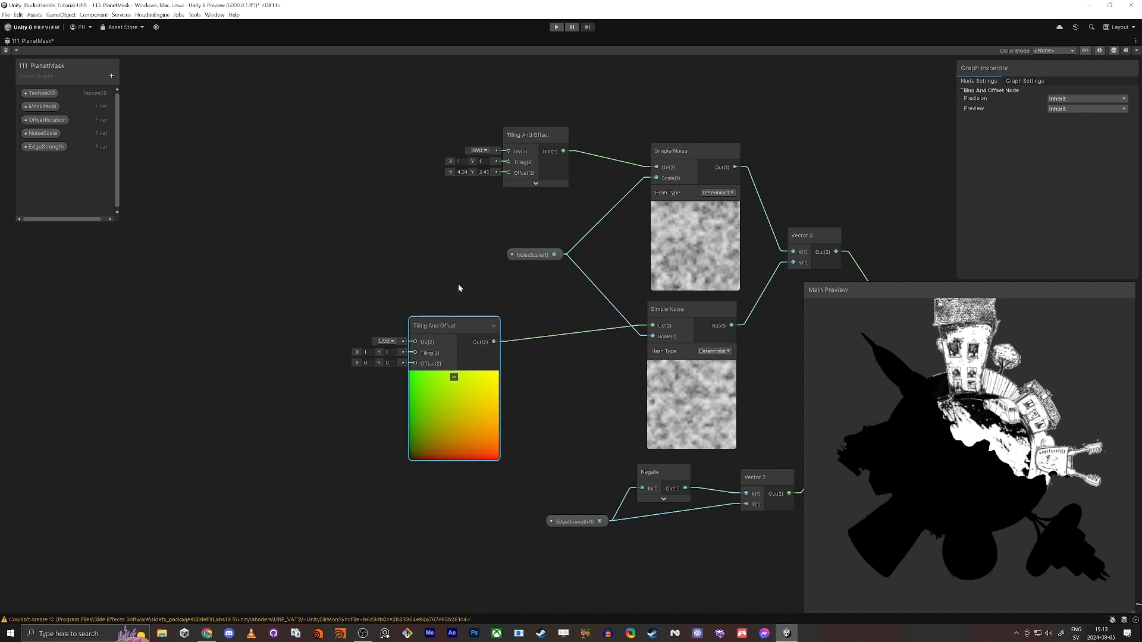
pyautogui.press('Delete')
# Replace the upper Simple Noise's Tiling And Offset node with a new default one connected to its UV input
pyautogui.moveTo(529, 134); pyautogui.dragTo(317, 197)
pyautogui.press('Delete')
pyautogui.press('space')
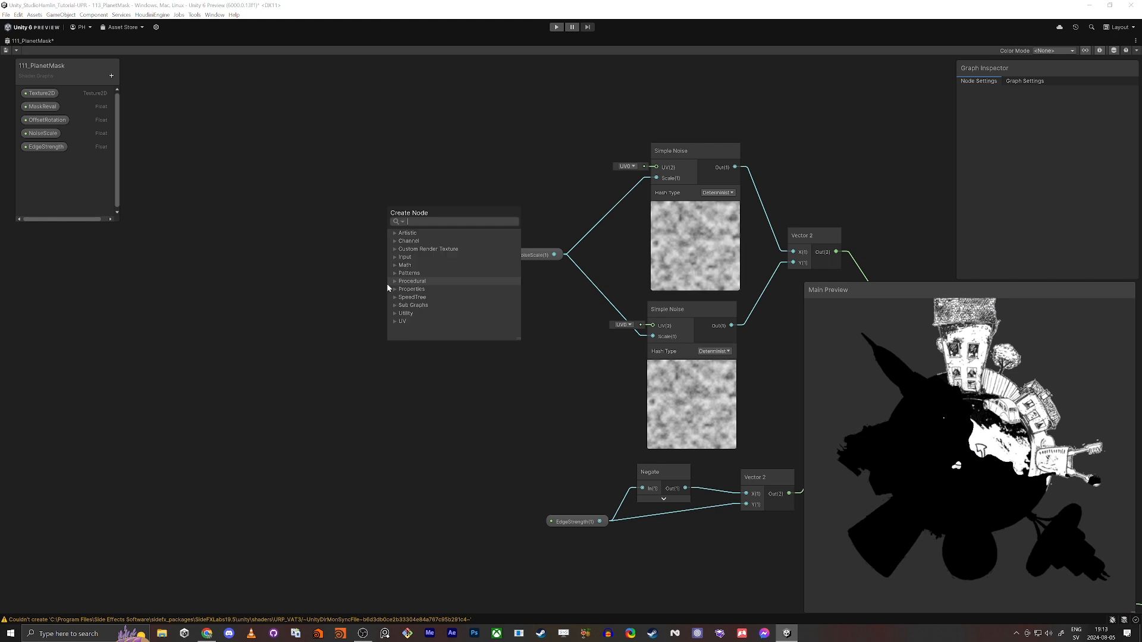
pyautogui.write('tilin')
pyautogui.press('Return')
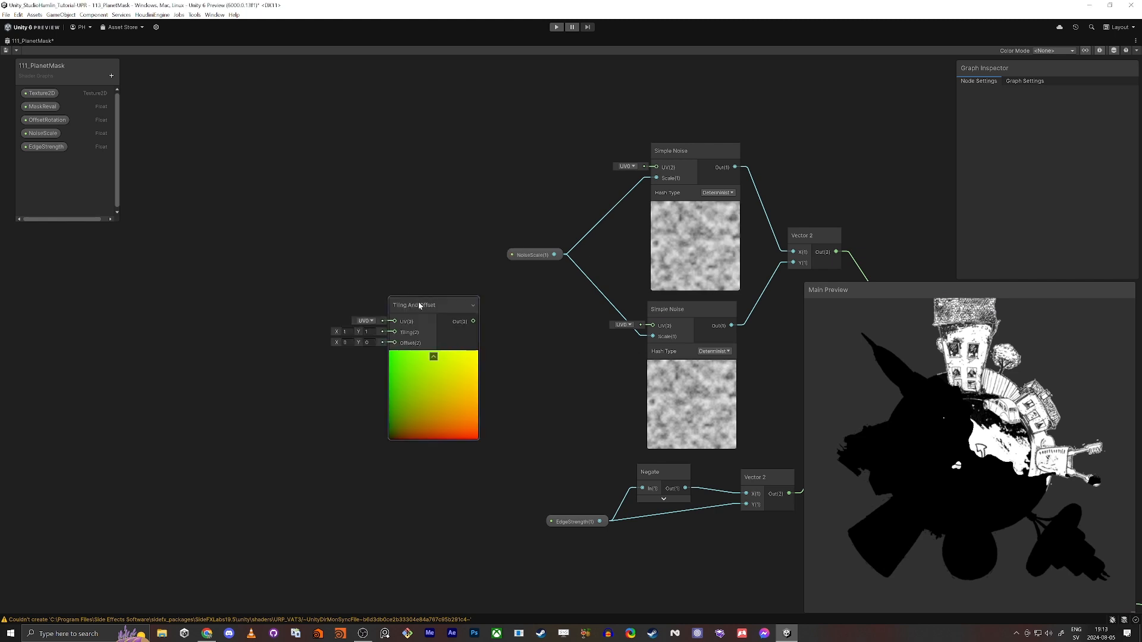
pyautogui.moveTo(433, 357); pyautogui.dragTo(365, 324)
pyautogui.moveTo(403, 289); pyautogui.dragTo(657, 167)
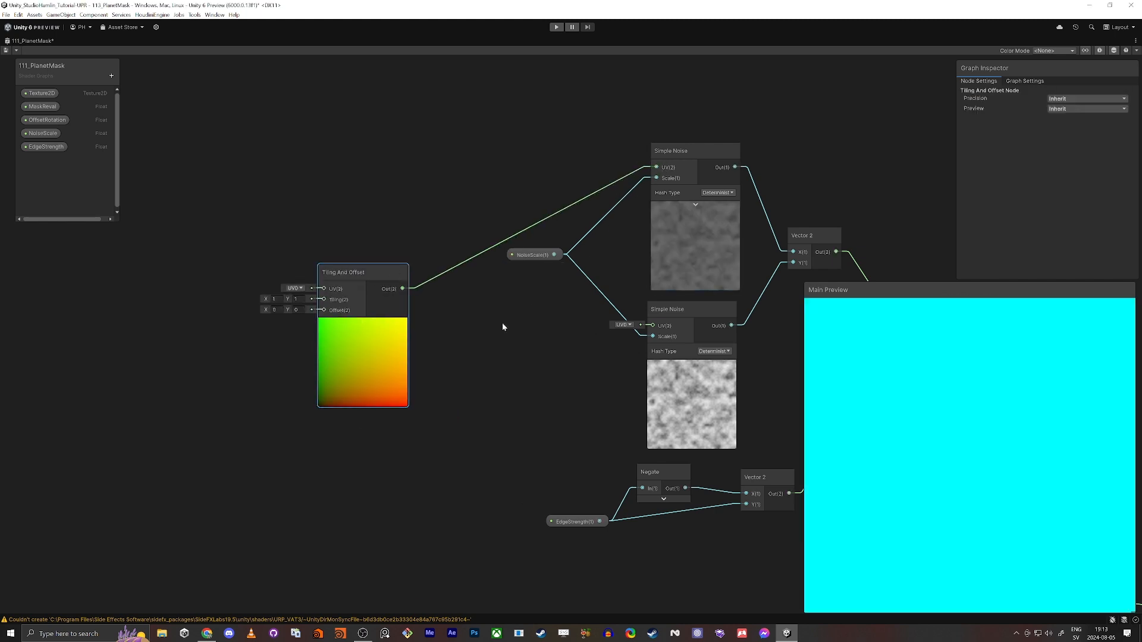
# Route Tiling And Offset through a new Add node with A set to X 2, Y 11 into the lower Simple Noise's UV input
pyautogui.moveTo(403, 288); pyautogui.dragTo(491, 364)
pyautogui.write('add')
pyautogui.press('Return')
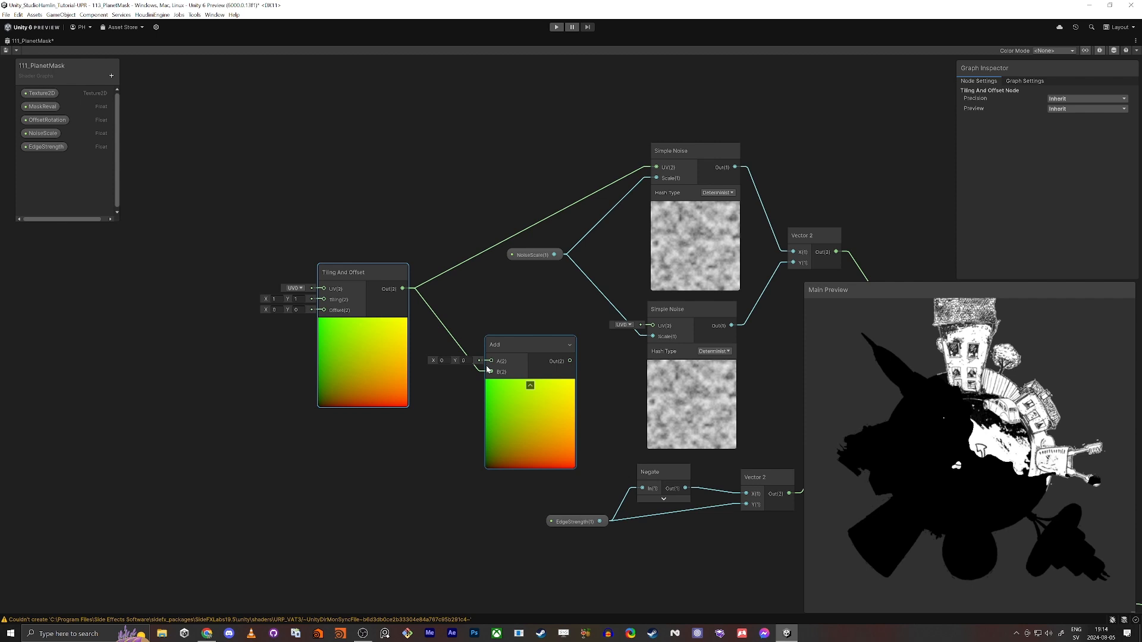
pyautogui.click(443, 362)
pyautogui.write('2')
pyautogui.press('Tab')
pyautogui.write('11')
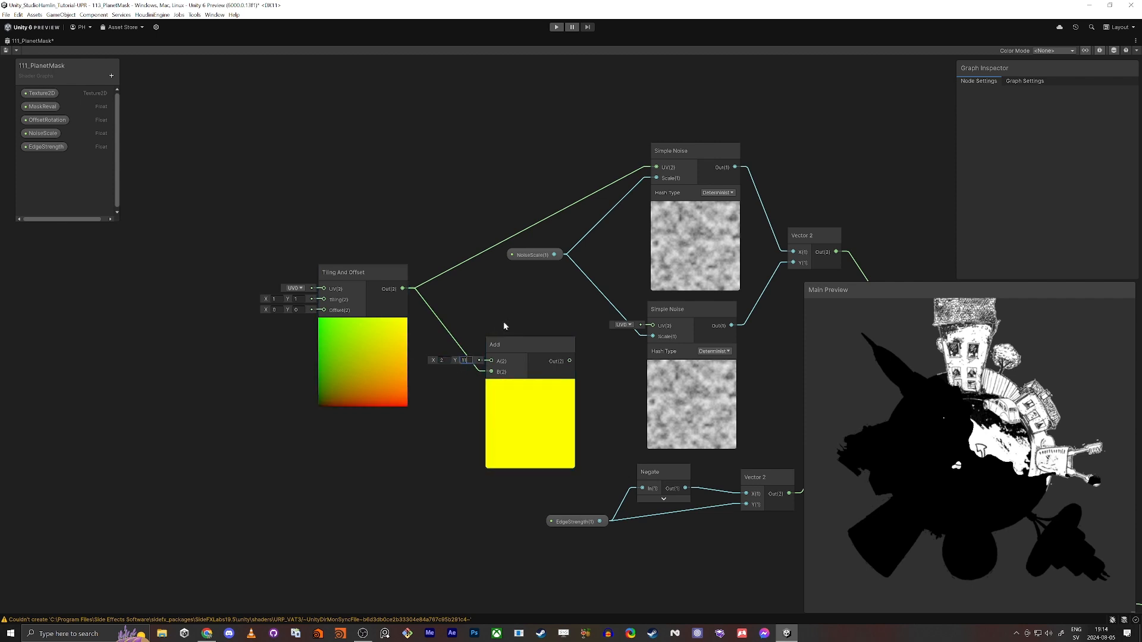
pyautogui.moveTo(570, 361); pyautogui.dragTo(653, 326)
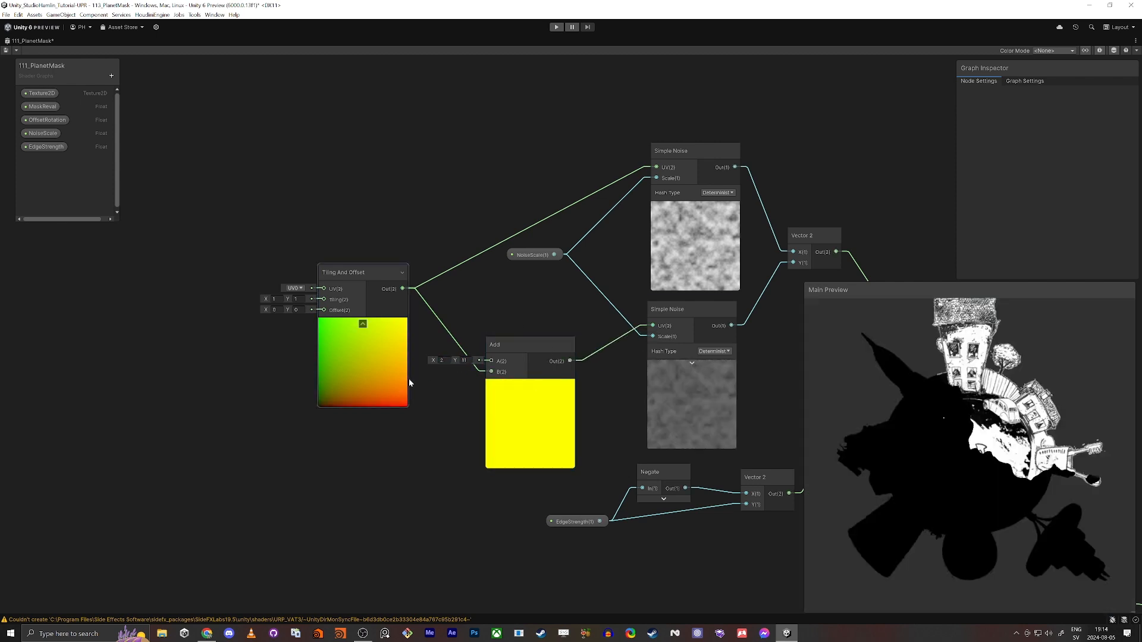
# Create a Time node and a Multiply node before the Tiling And Offset node
pyautogui.moveTo(262, 377); pyautogui.dragTo(342, 326, button='middle')
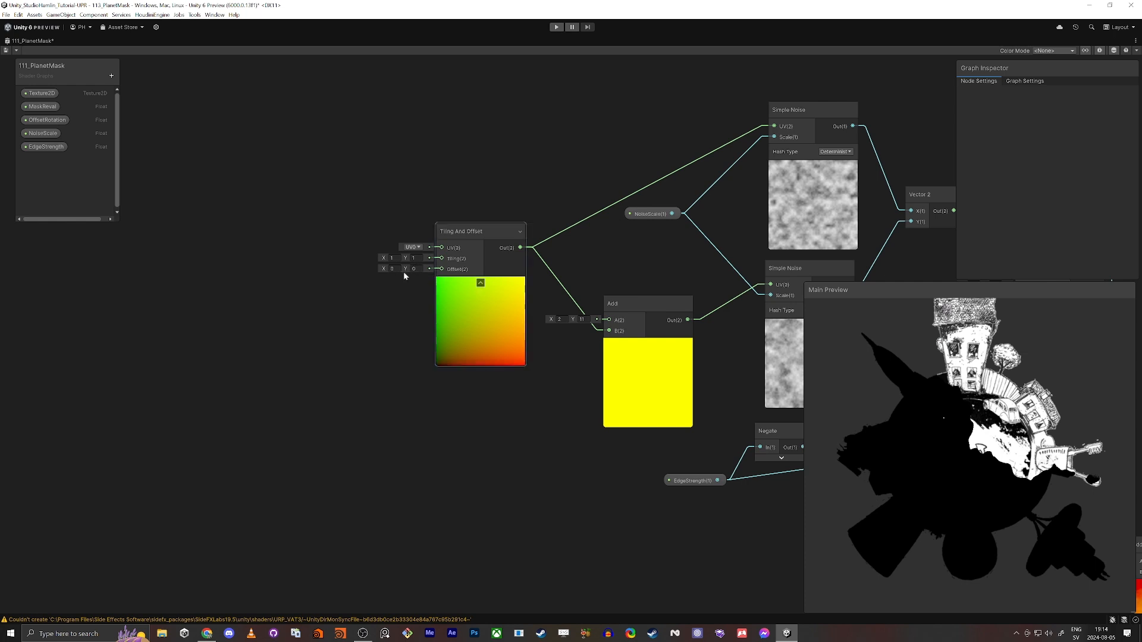
pyautogui.moveTo(315, 398); pyautogui.dragTo(225, 391, button='middle')
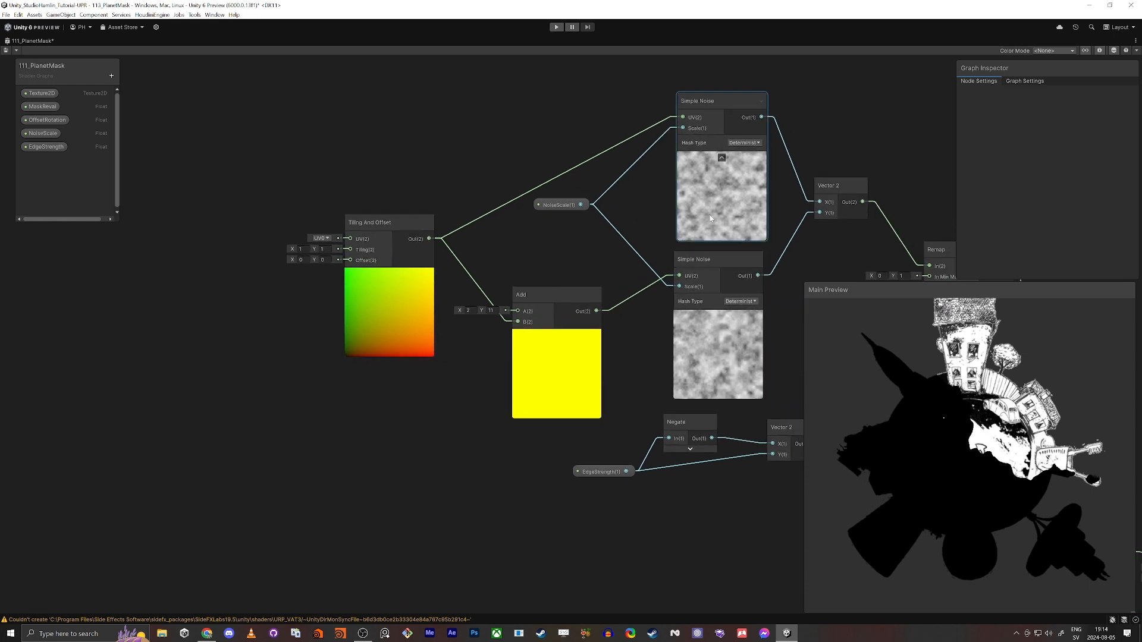
pyautogui.moveTo(252, 340); pyautogui.dragTo(316, 408, button='middle')
pyautogui.press('space')
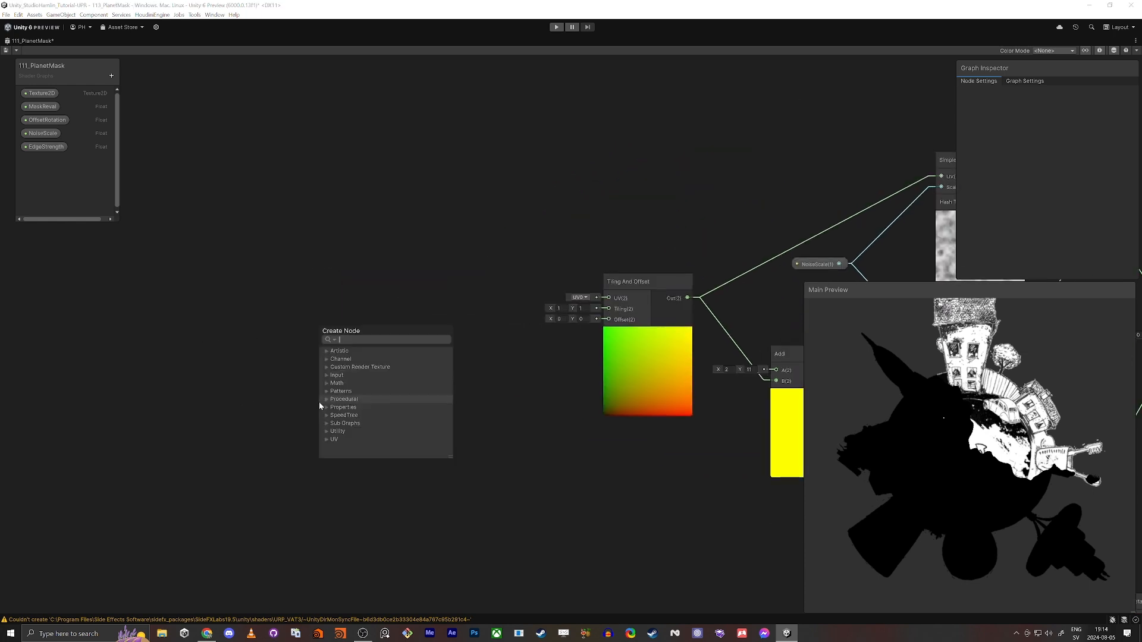
pyautogui.write('time')
pyautogui.press('Return')
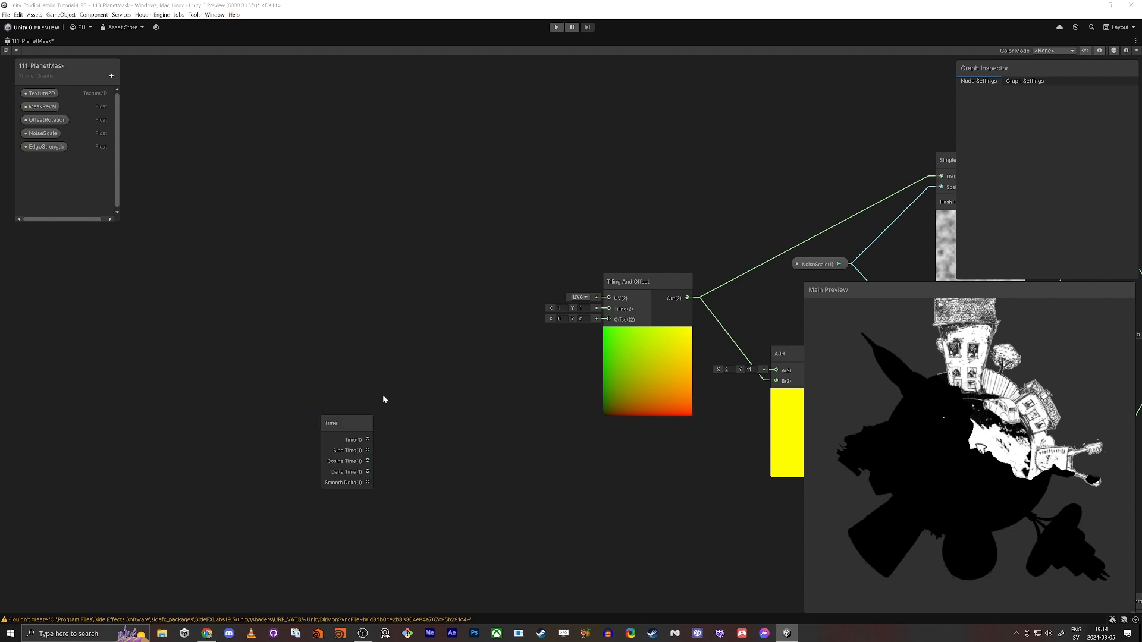
pyautogui.press('space')
pyautogui.write('mul')
pyautogui.press('Return')
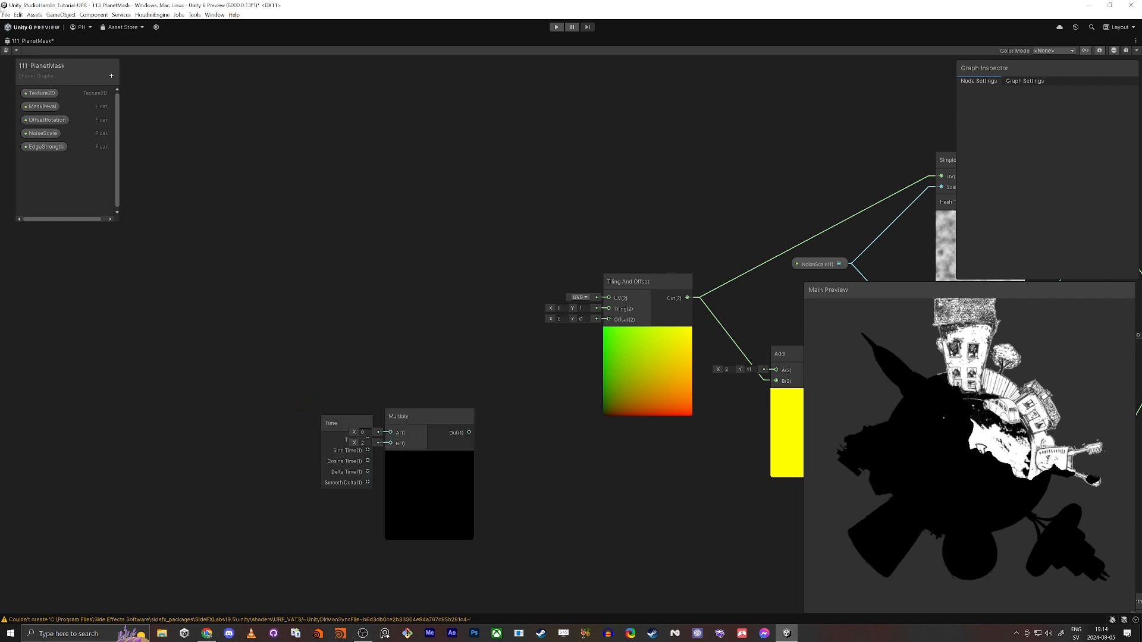
# Add a Float property named NoiseSpeed and place its node above the Multiply node
pyautogui.click(111, 77)
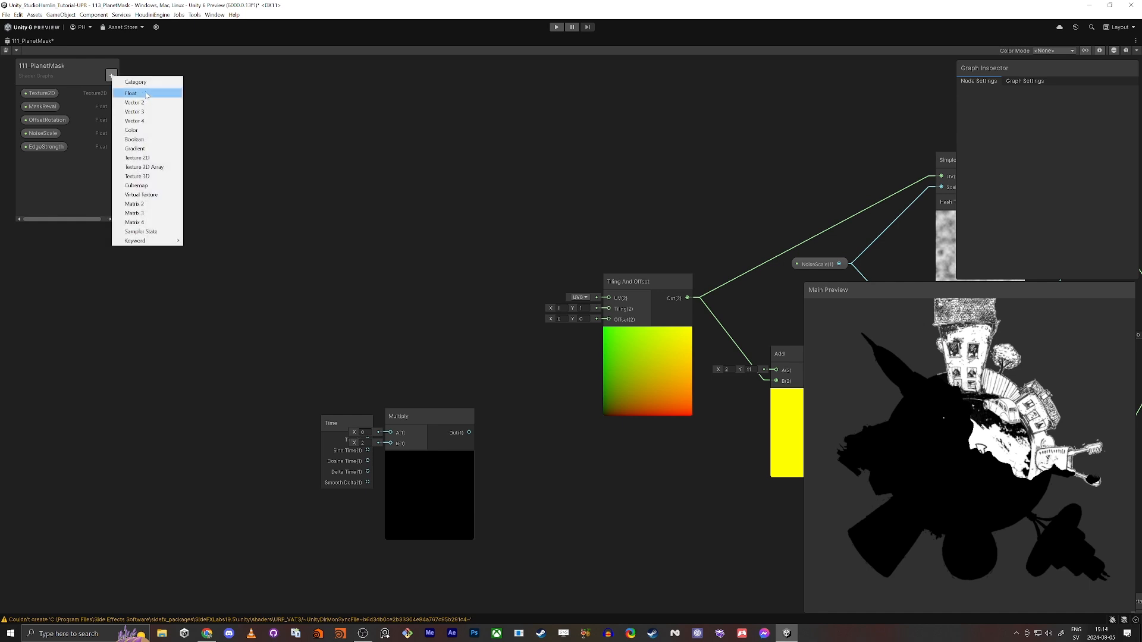
pyautogui.press('Return')
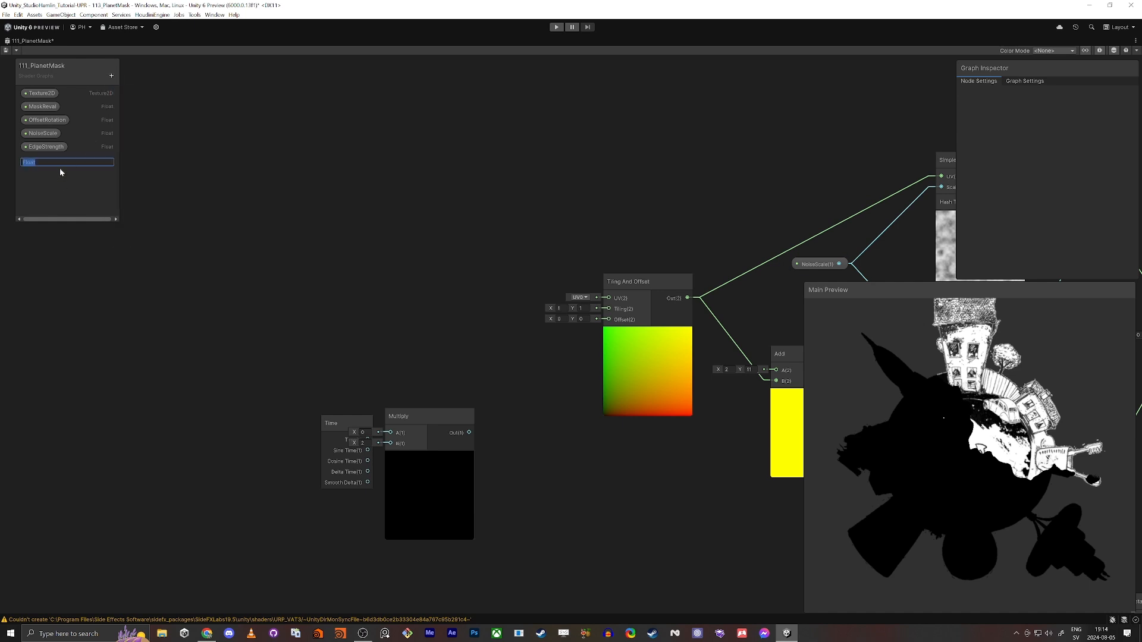
pyautogui.write('NoiseSpeed')
pyautogui.press('Return')
pyautogui.moveTo(44, 160); pyautogui.dragTo(146, 269)
pyautogui.moveTo(345, 339); pyautogui.dragTo(350, 337)
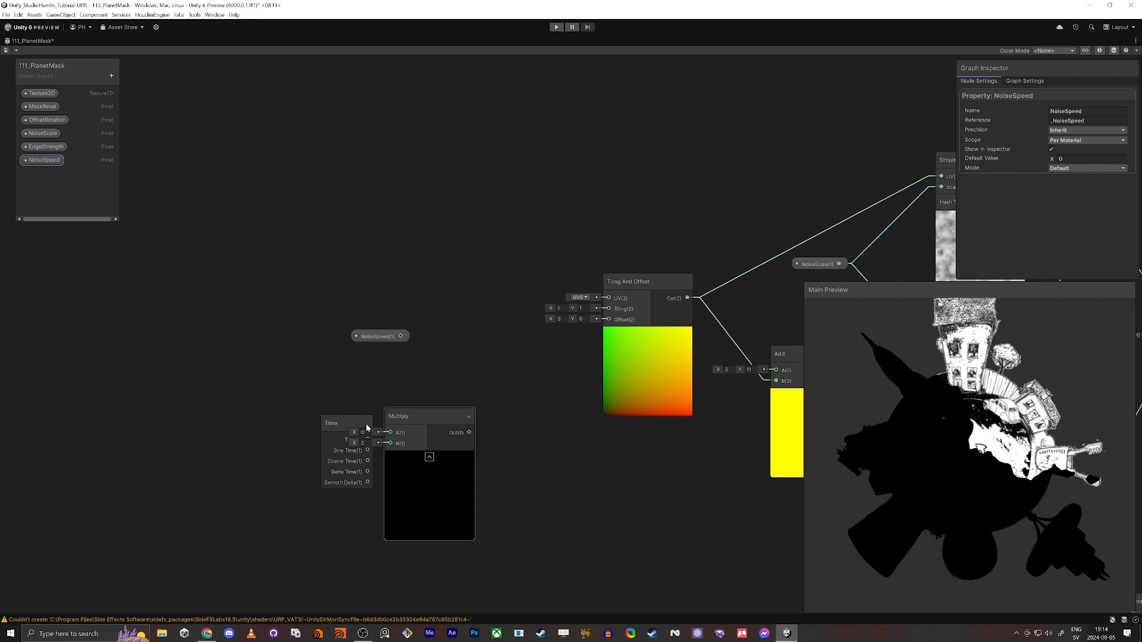
# Connect NoiseSpeed and Time into the Multiply node, feed its output to Tiling And Offset's Offset input, and tidy the nodes
pyautogui.moveTo(350, 431); pyautogui.dragTo(292, 439)
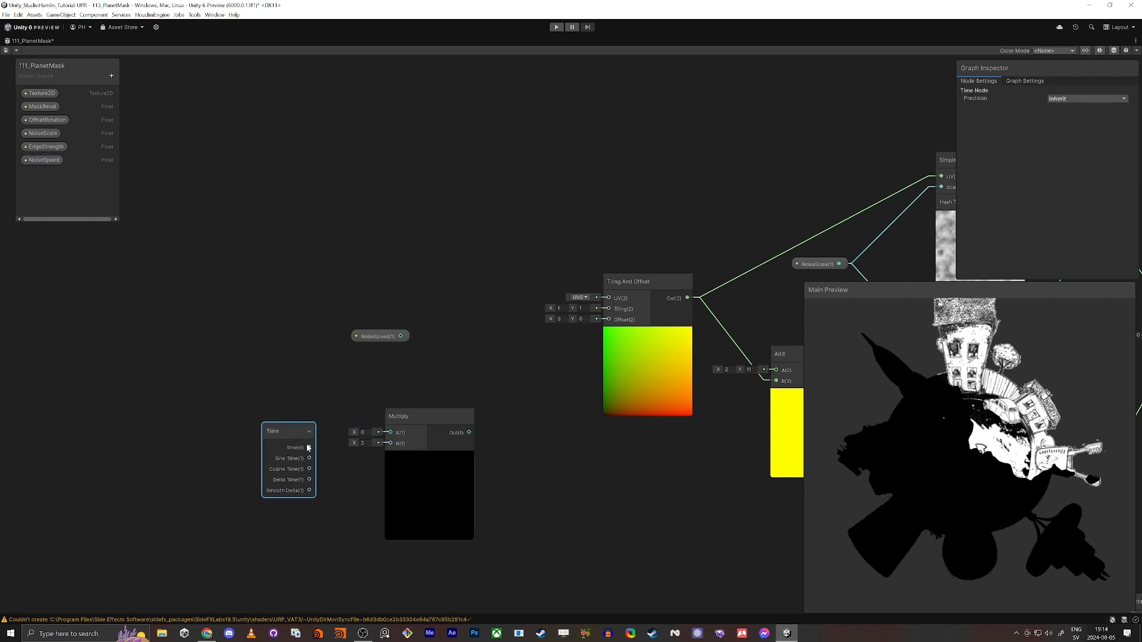
pyautogui.moveTo(399, 456); pyautogui.dragTo(402, 345)
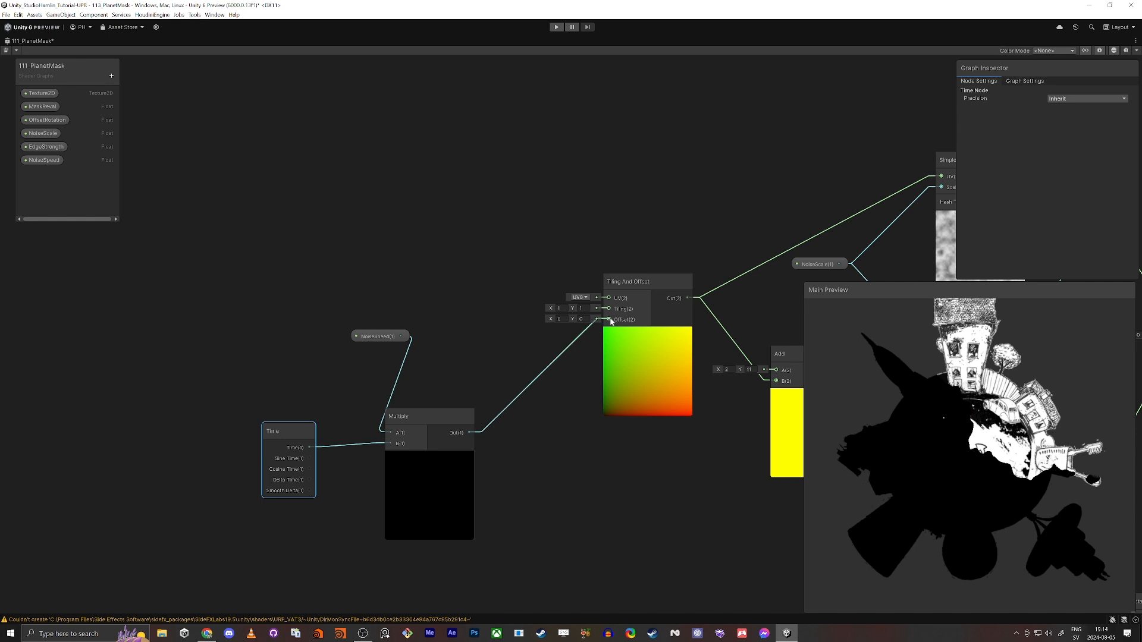
pyautogui.moveTo(612, 321); pyautogui.dragTo(609, 320)
pyautogui.moveTo(431, 416); pyautogui.dragTo(492, 381)
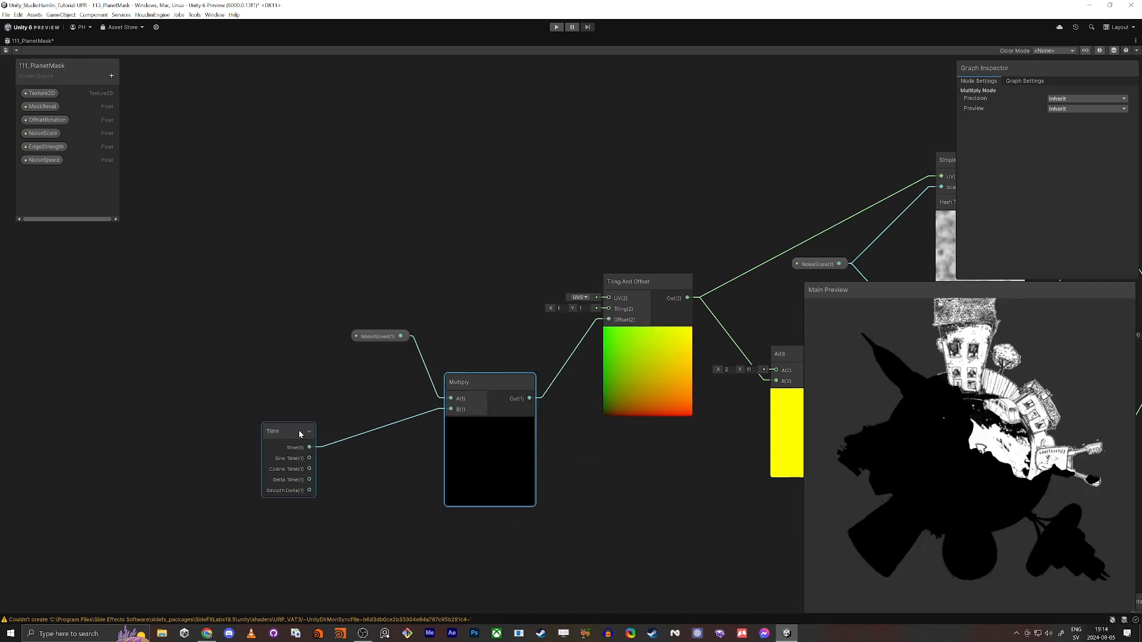
pyautogui.moveTo(298, 433); pyautogui.dragTo(352, 405)
# Make the NoiseSpeed property a slider with default value 0.05 and save the shader graph
pyautogui.click(378, 336)
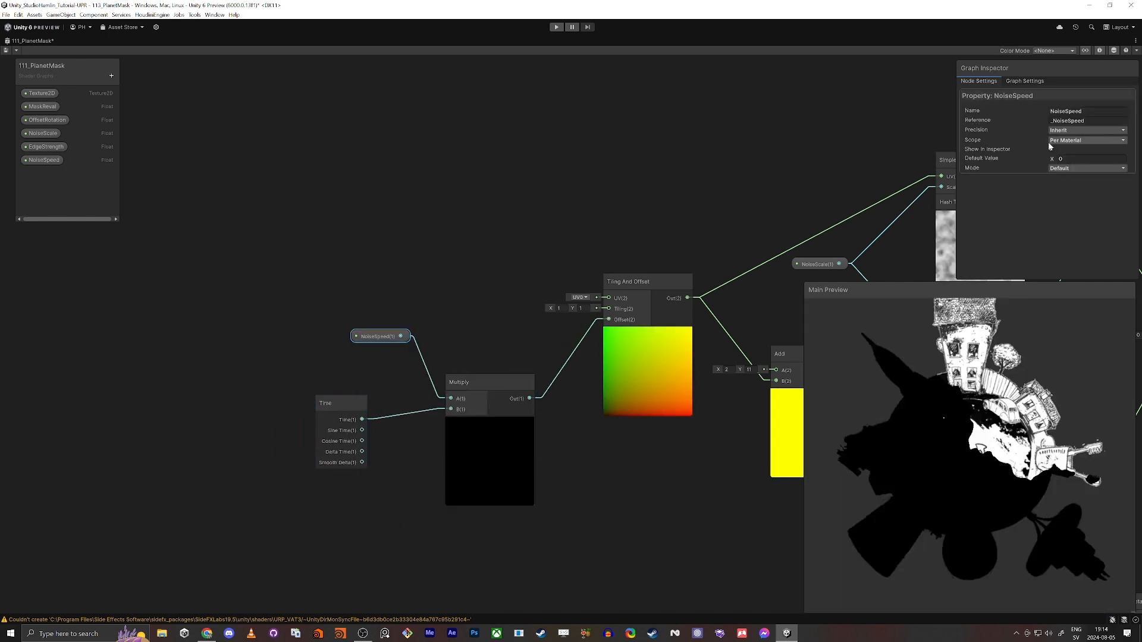
pyautogui.click(1075, 169)
pyautogui.click(1069, 197)
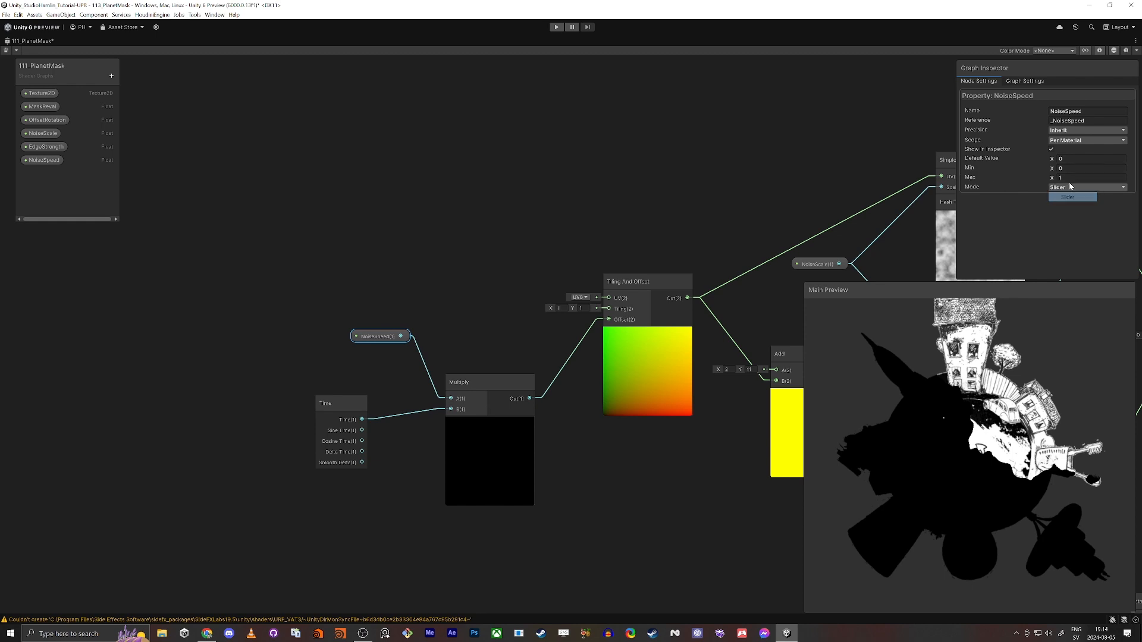
pyautogui.moveTo(1054, 159); pyautogui.dragTo(1058, 160)
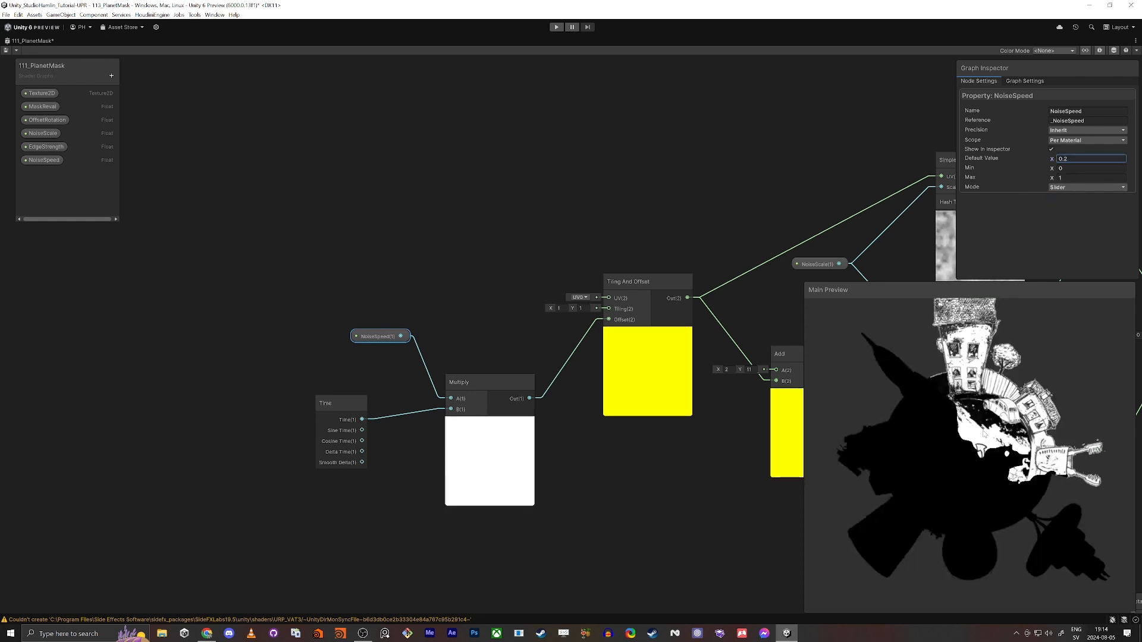
pyautogui.click(1076, 158)
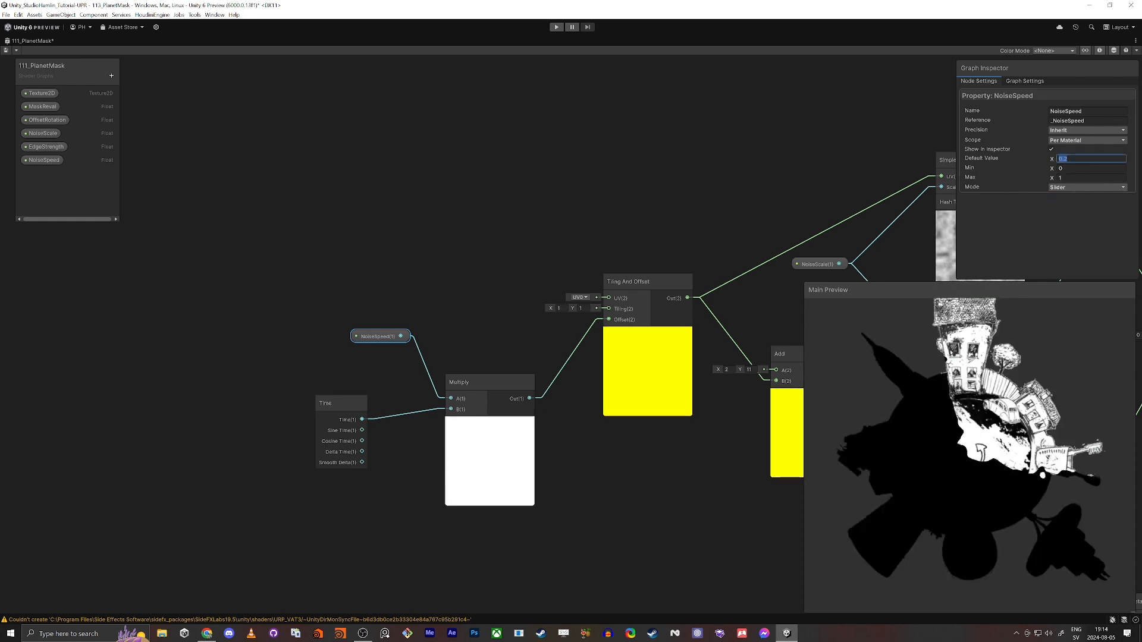
pyautogui.write('0.05')
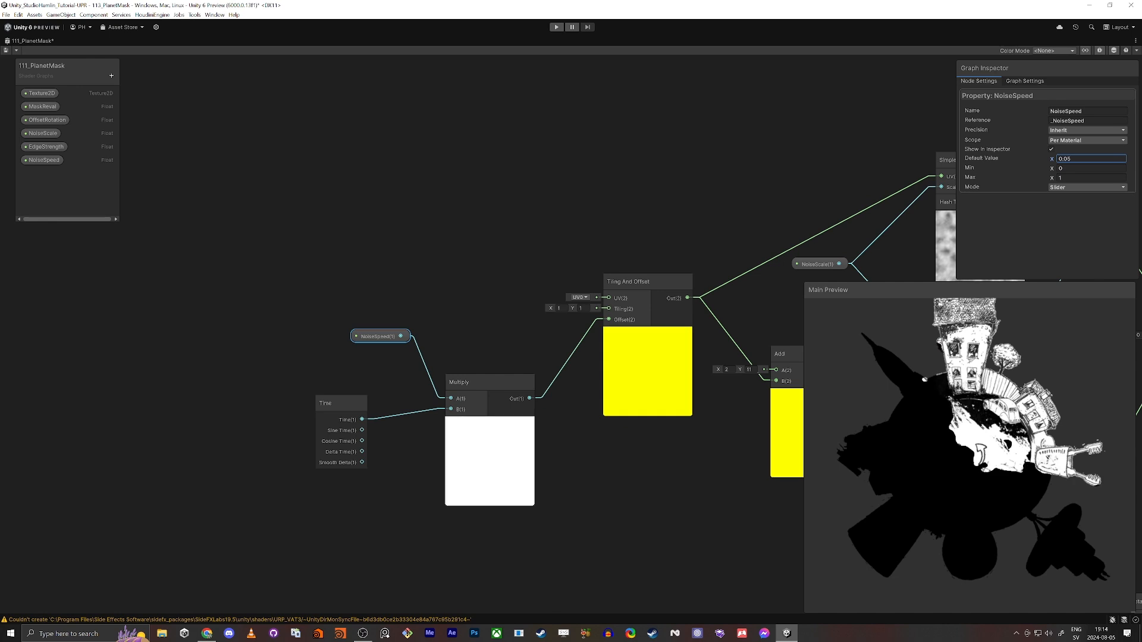
pyautogui.click(6, 50)
pyautogui.moveTo(520, 329); pyautogui.dragTo(425, 281, button='middle')
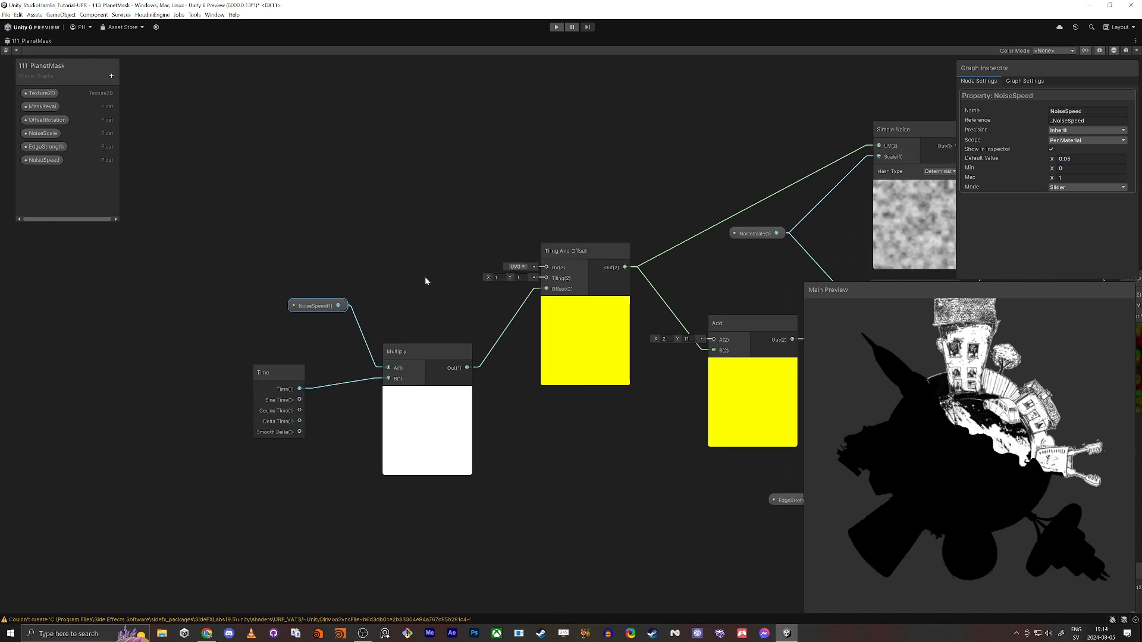
# Dock the Scene view beside the graph and set the material's MaskReval to 0.124, NoiseScale to about 120, EdgeStrength to 0.052 and NoiseSpeed to 0.042
pyautogui.hotkey('shift', 'space')
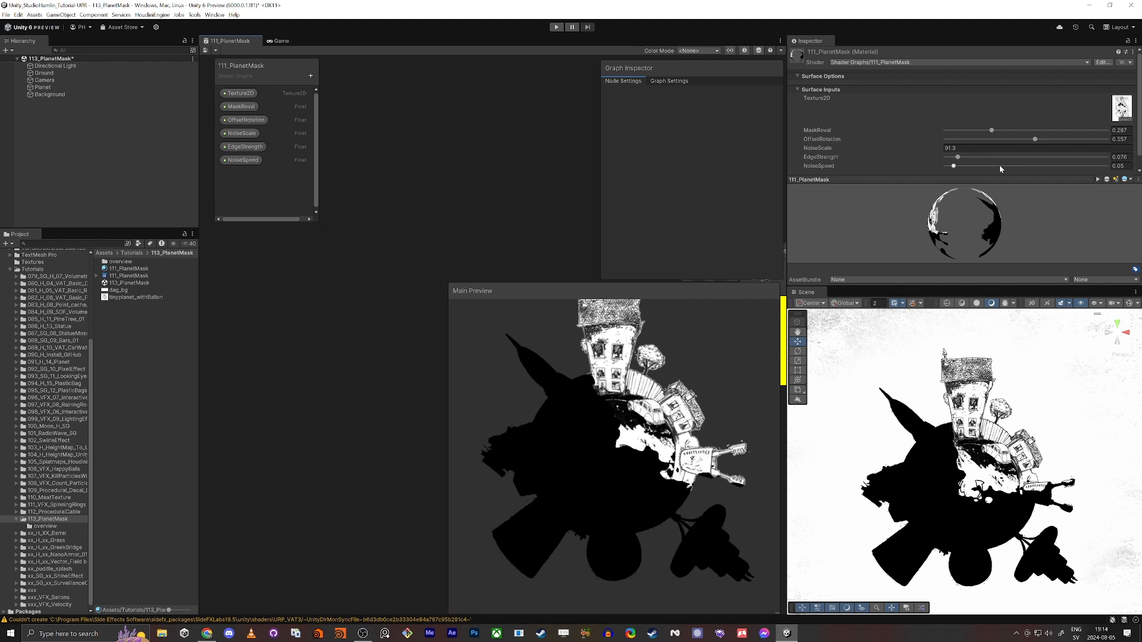
pyautogui.moveTo(953, 166); pyautogui.dragTo(966, 167)
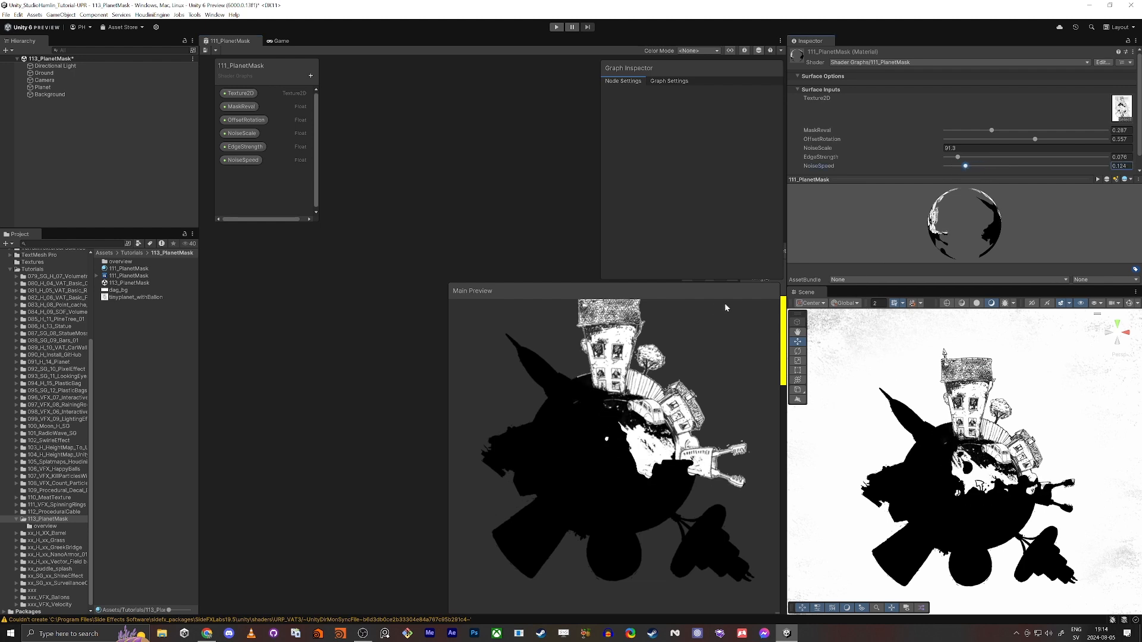
pyautogui.moveTo(806, 292); pyautogui.dragTo(334, 96)
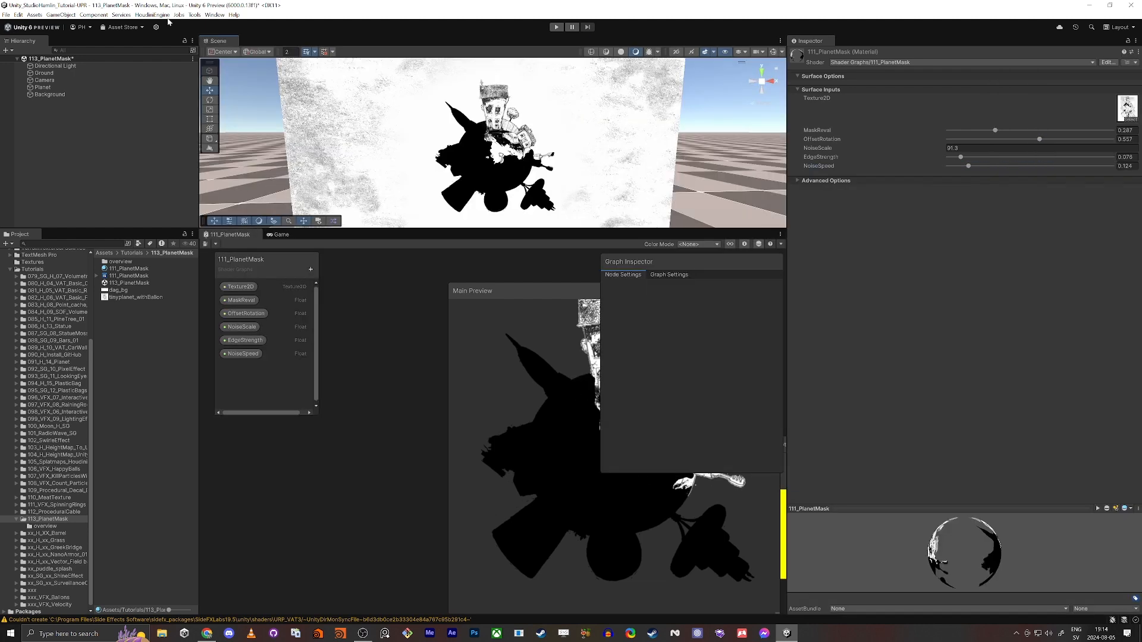
pyautogui.moveTo(215, 44); pyautogui.dragTo(224, 238)
pyautogui.moveTo(995, 130)
pyautogui.mouseDown()
pyautogui.moveTo(964, 131)
pyautogui.moveTo(955, 167)
pyautogui.moveTo(986, 151)
pyautogui.mouseUp()
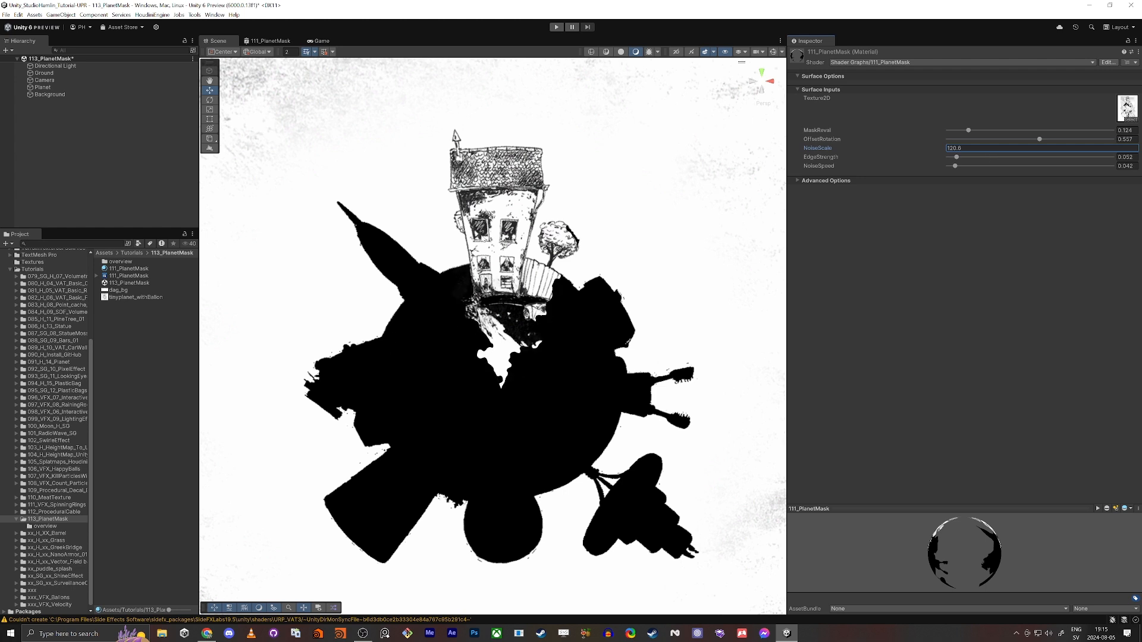
# Reopen the shader graph maximized and move the Vertex and Fragment blocks farther from the final Multiply node
pyautogui.click(271, 42)
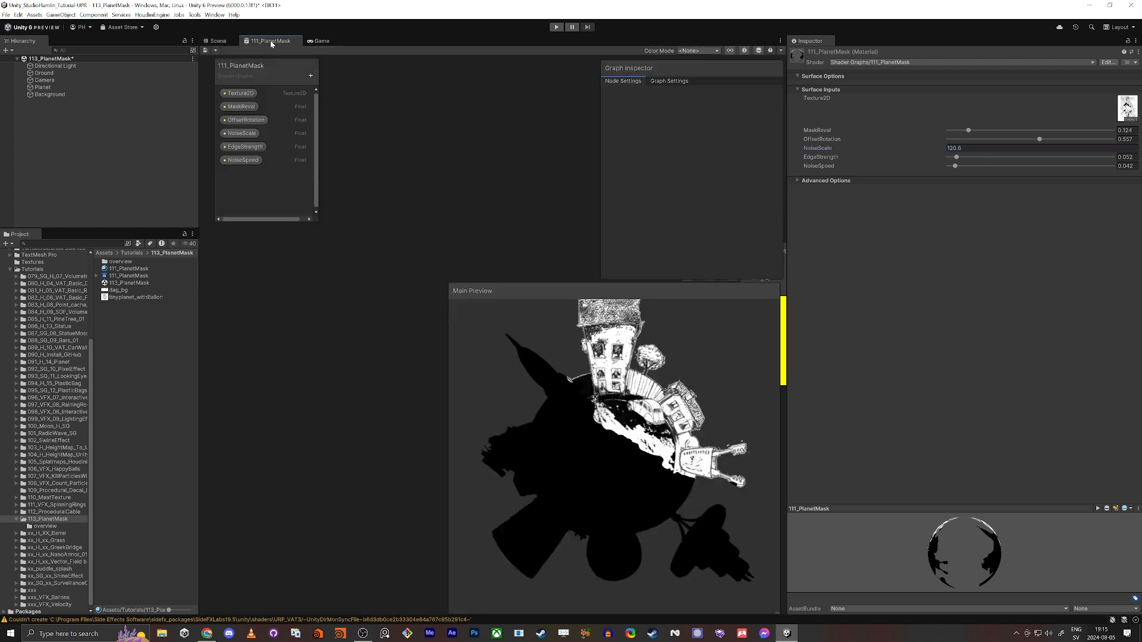
pyautogui.hotkey('shift', 'space')
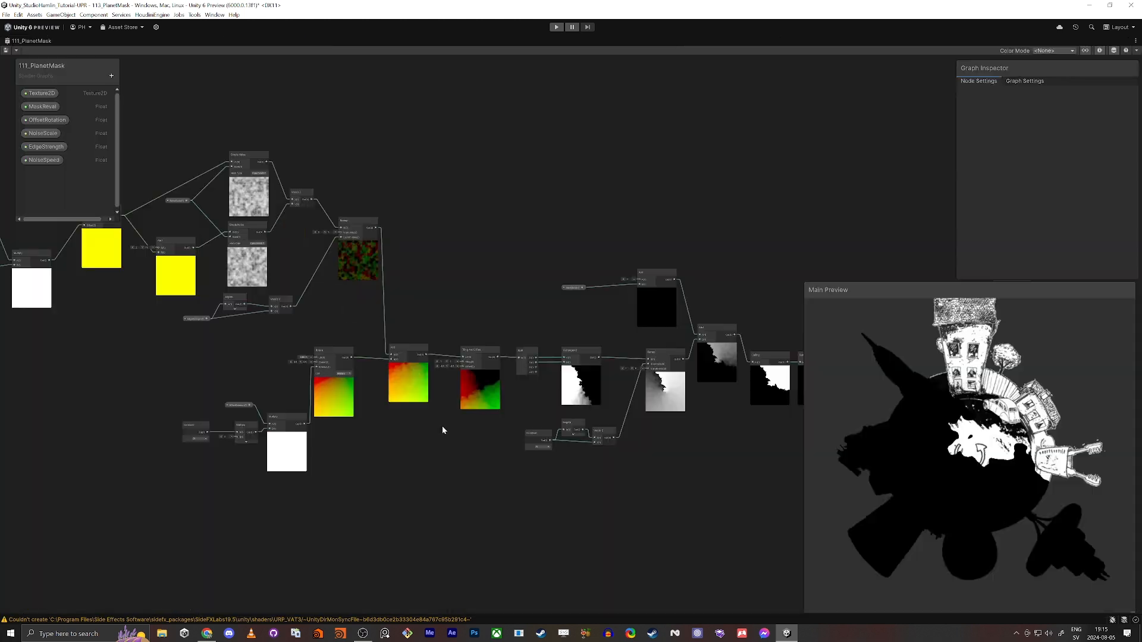
pyautogui.moveTo(501, 282); pyautogui.dragTo(152, 155, button='middle')
pyautogui.scroll(7, 519, 267)
pyautogui.moveTo(556, 294); pyautogui.dragTo(281, 444, button='middle')
pyautogui.scroll(-3, 292, 437)
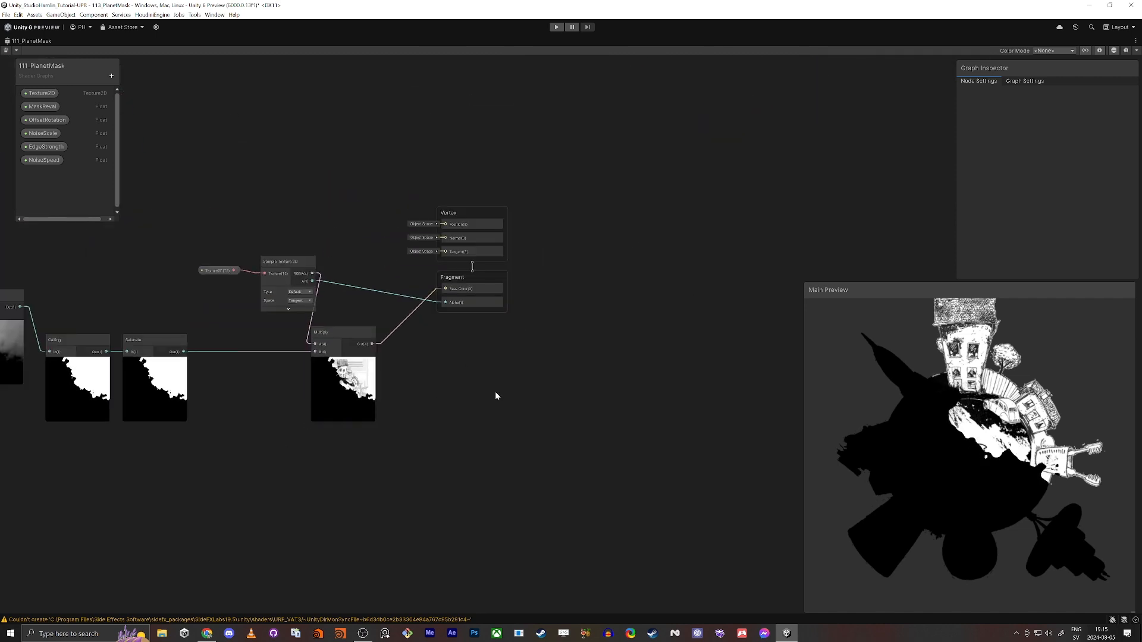
pyautogui.scroll(2, 479, 351)
pyautogui.moveTo(515, 155); pyautogui.dragTo(635, 156)
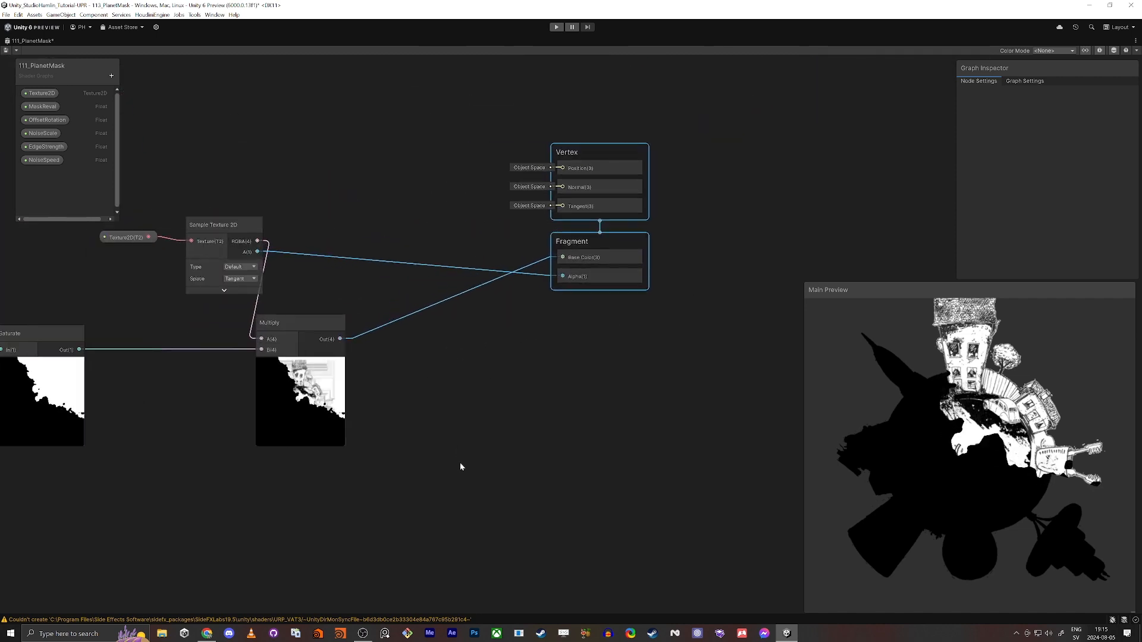
# Move the final Multiply node closer to the Fragment block to make room after the Saturate node
pyautogui.moveTo(421, 397); pyautogui.dragTo(525, 372, button='middle')
pyautogui.scroll(4, 526, 373)
pyautogui.click(232, 390)
pyautogui.scroll(-2, 552, 407)
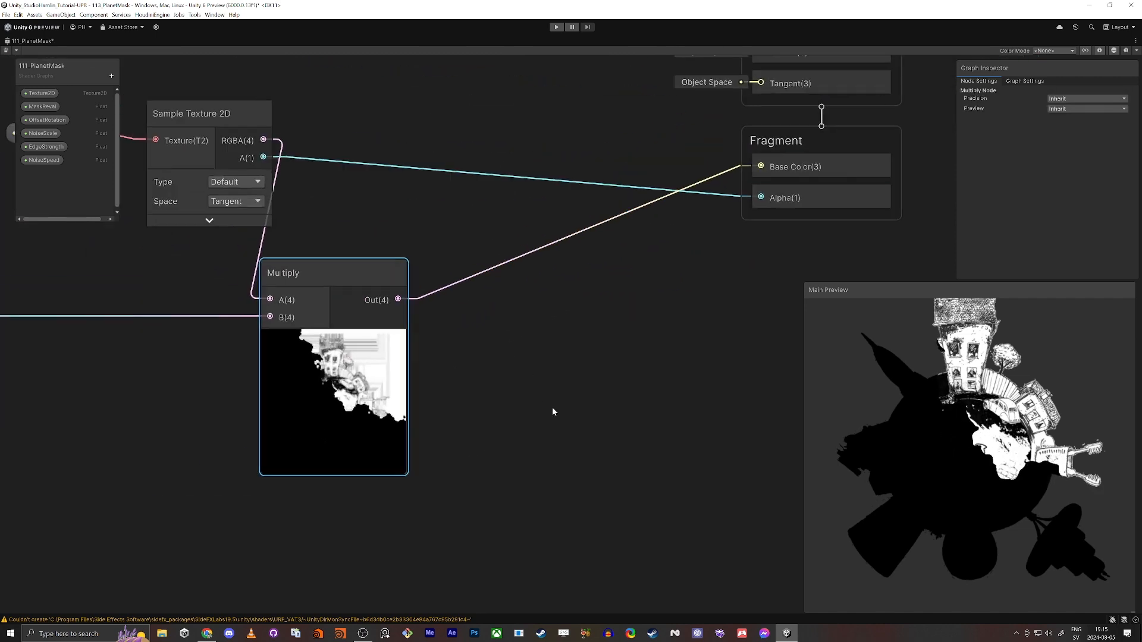
pyautogui.moveTo(324, 306); pyautogui.dragTo(419, 282)
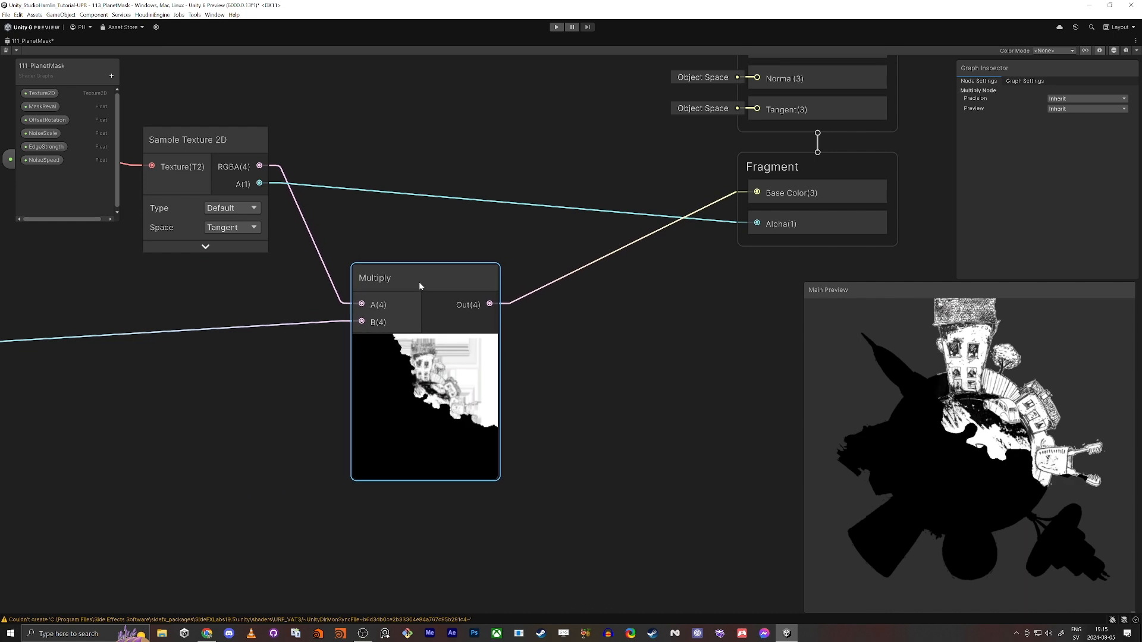
pyautogui.moveTo(193, 399); pyautogui.dragTo(426, 370, button='middle')
pyautogui.scroll(-1, 525, 400)
# Insert a Maximum node between the Saturate output and the final Multiply's B input
pyautogui.click(427, 370)
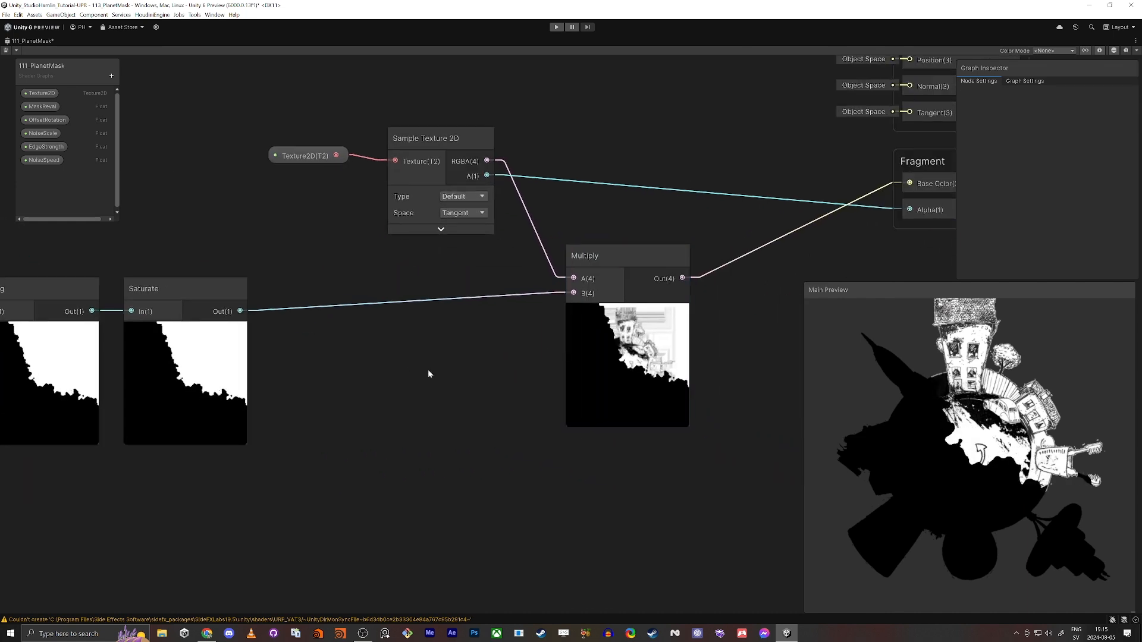
pyautogui.press('space')
pyautogui.write('max')
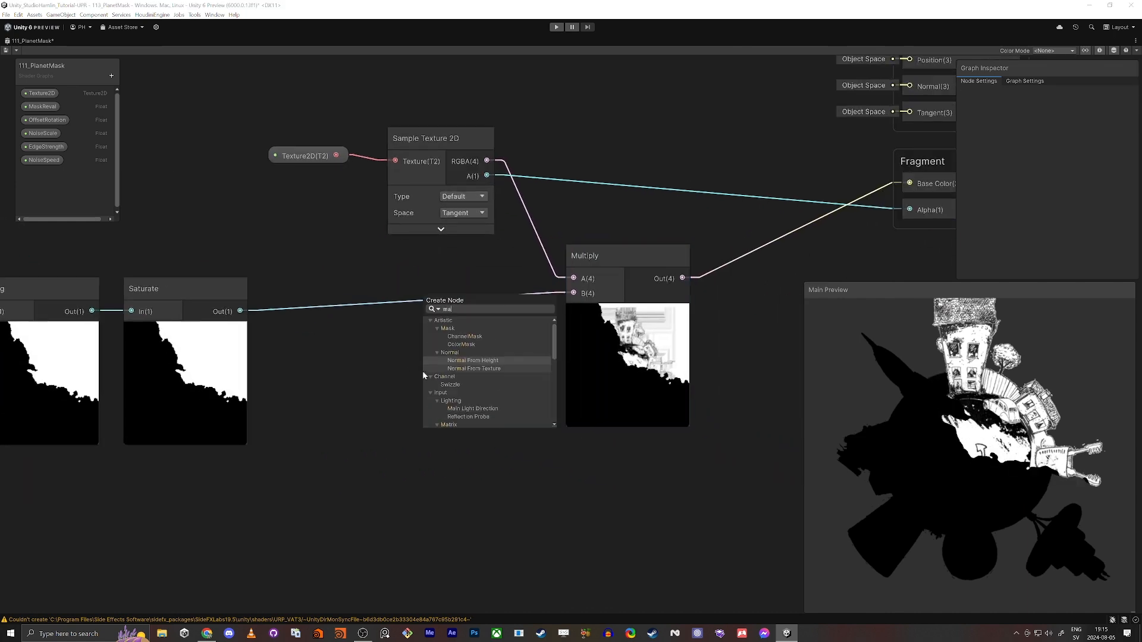
pyautogui.press('Return')
pyautogui.moveTo(241, 311); pyautogui.dragTo(433, 419)
pyautogui.moveTo(542, 419); pyautogui.dragTo(573, 294)
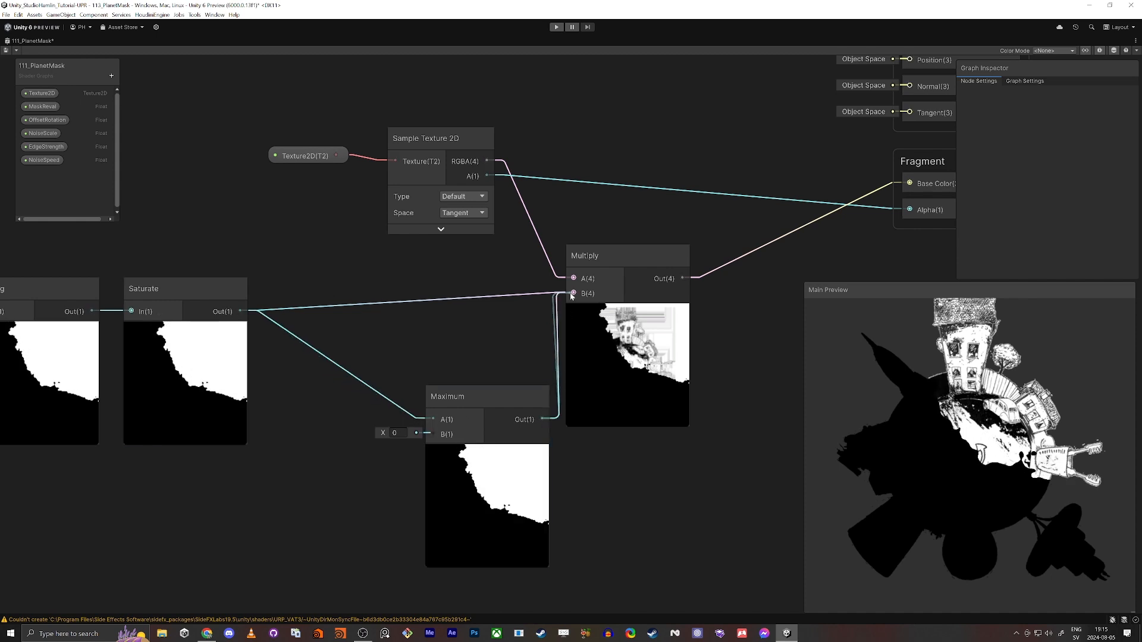
pyautogui.moveTo(501, 394); pyautogui.dragTo(459, 297)
# Set the Maximum node's B value to 0.04 and save the shader graph
pyautogui.scroll(6, 684, 333)
pyautogui.scroll(-2, 589, 378)
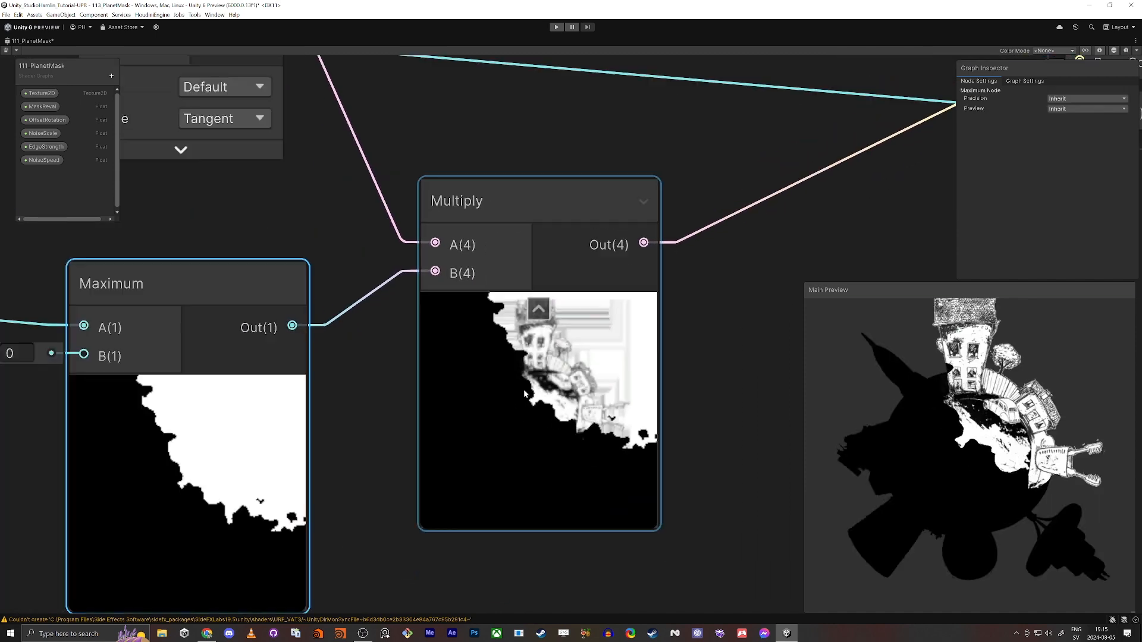
pyautogui.moveTo(168, 421); pyautogui.dragTo(241, 359, button='middle')
pyautogui.moveTo(60, 291); pyautogui.dragTo(63, 291)
pyautogui.click(533, 308)
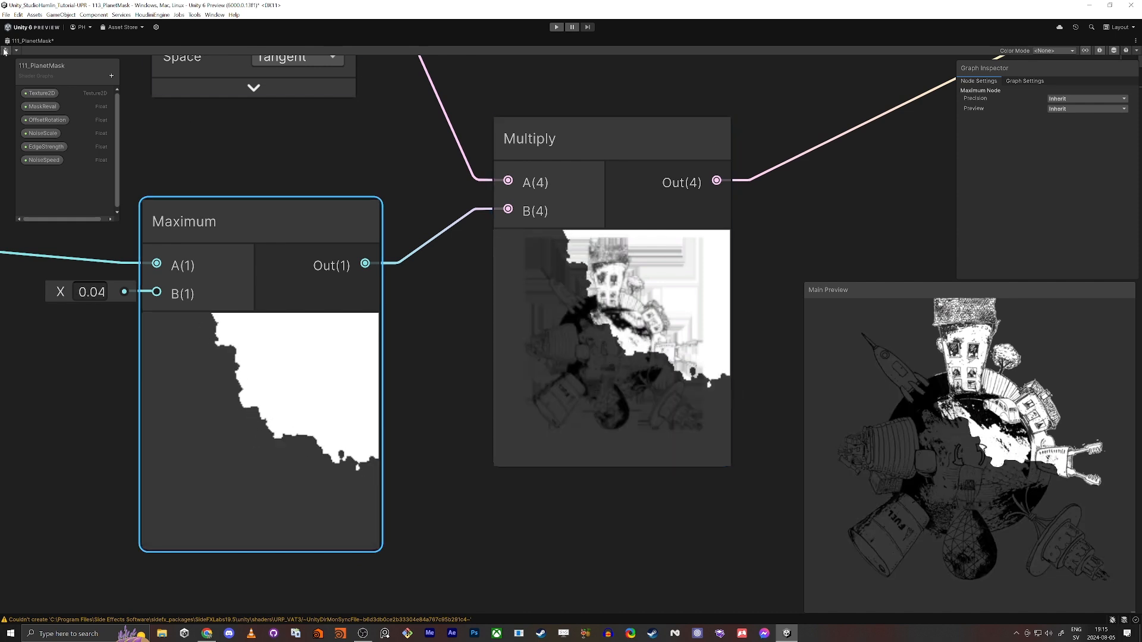
pyautogui.hotkey('ctrl', 's')
pyautogui.scroll(-8, 454, 292)
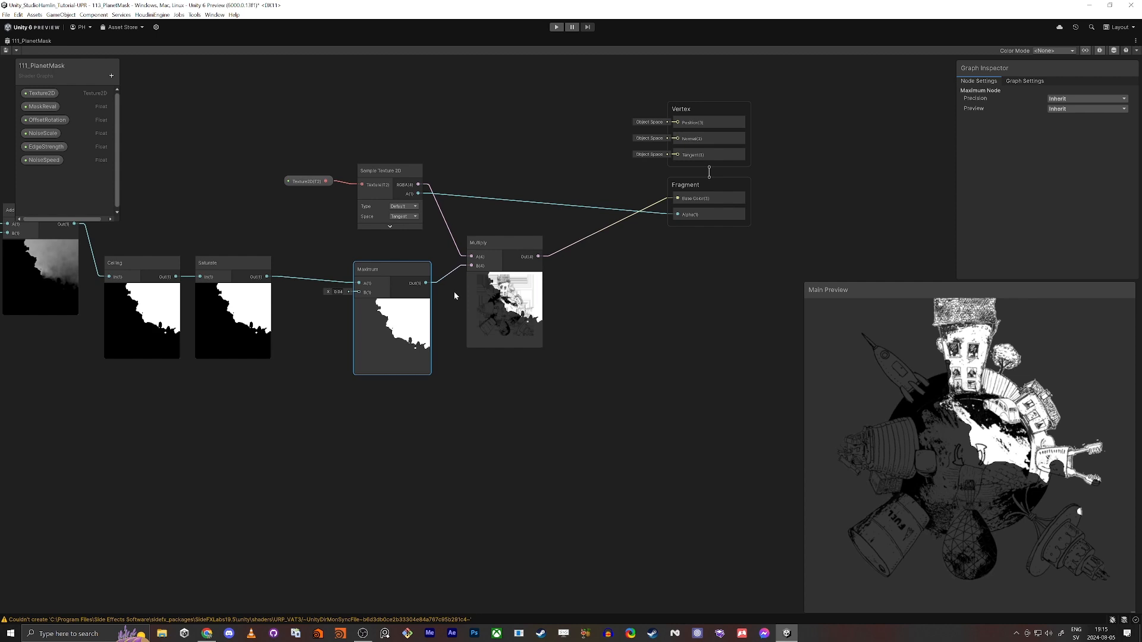
# Return to the Scene view and set the material's EdgeStrength to 0.048, MaskReval to 0.193 and OffsetRotation to 0.644
pyautogui.hotkey('shift', 'space')
pyautogui.click(217, 42)
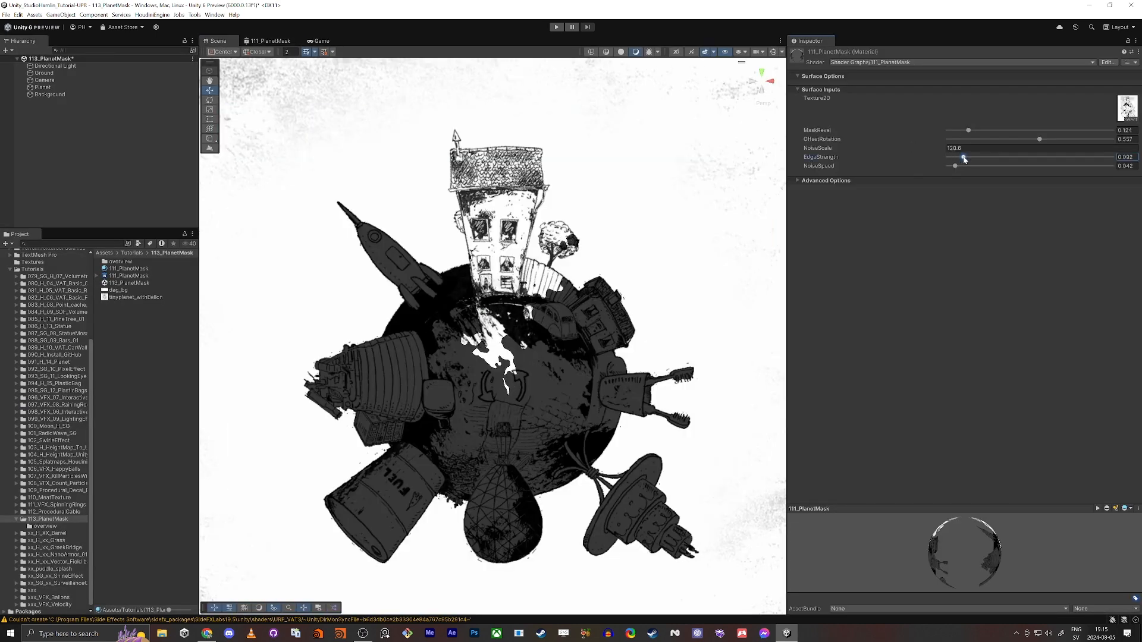
pyautogui.moveTo(956, 157); pyautogui.dragTo(1054, 141)
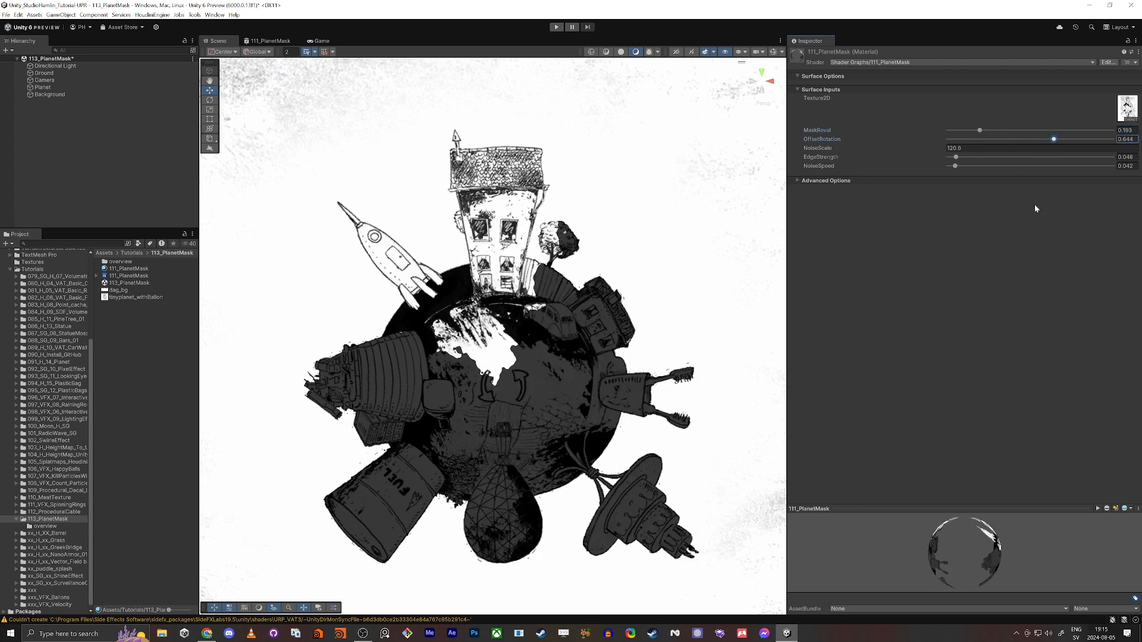